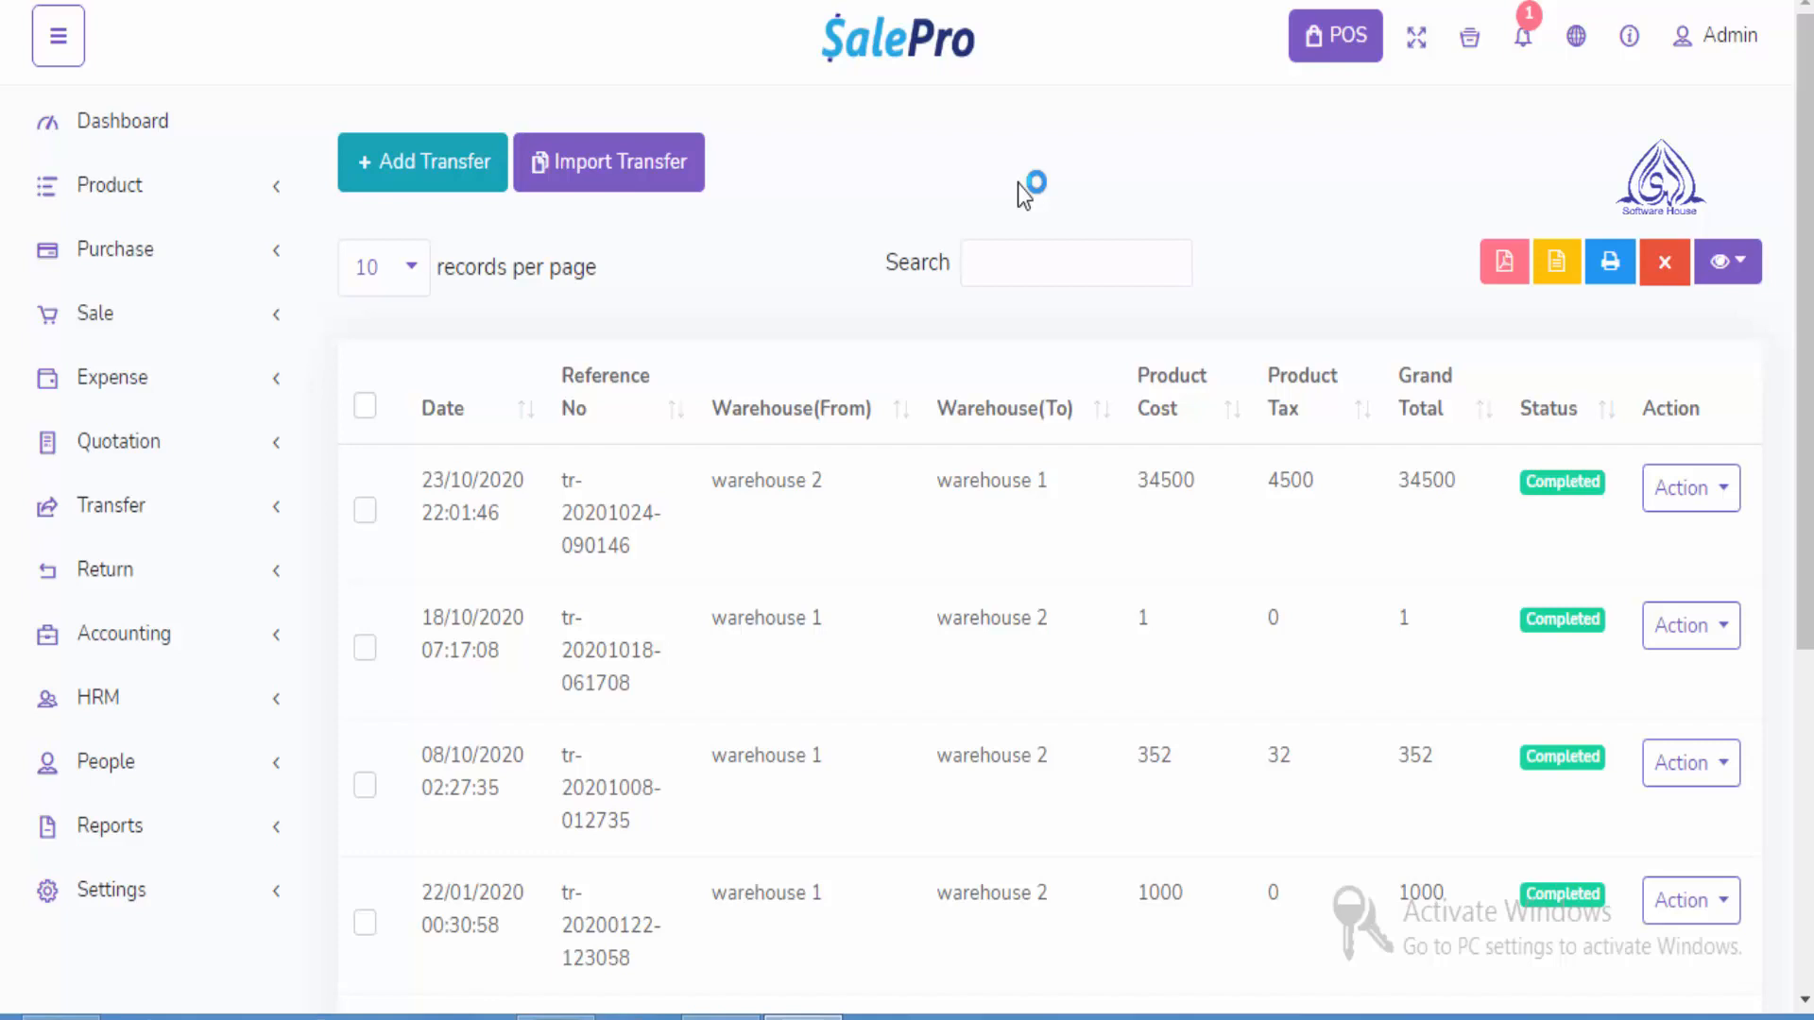
Open the Dashboard and examine its revenue and profit summaries, cash flow and yearly charts, recent transactions and best-seller lists
left_click(162, 141)
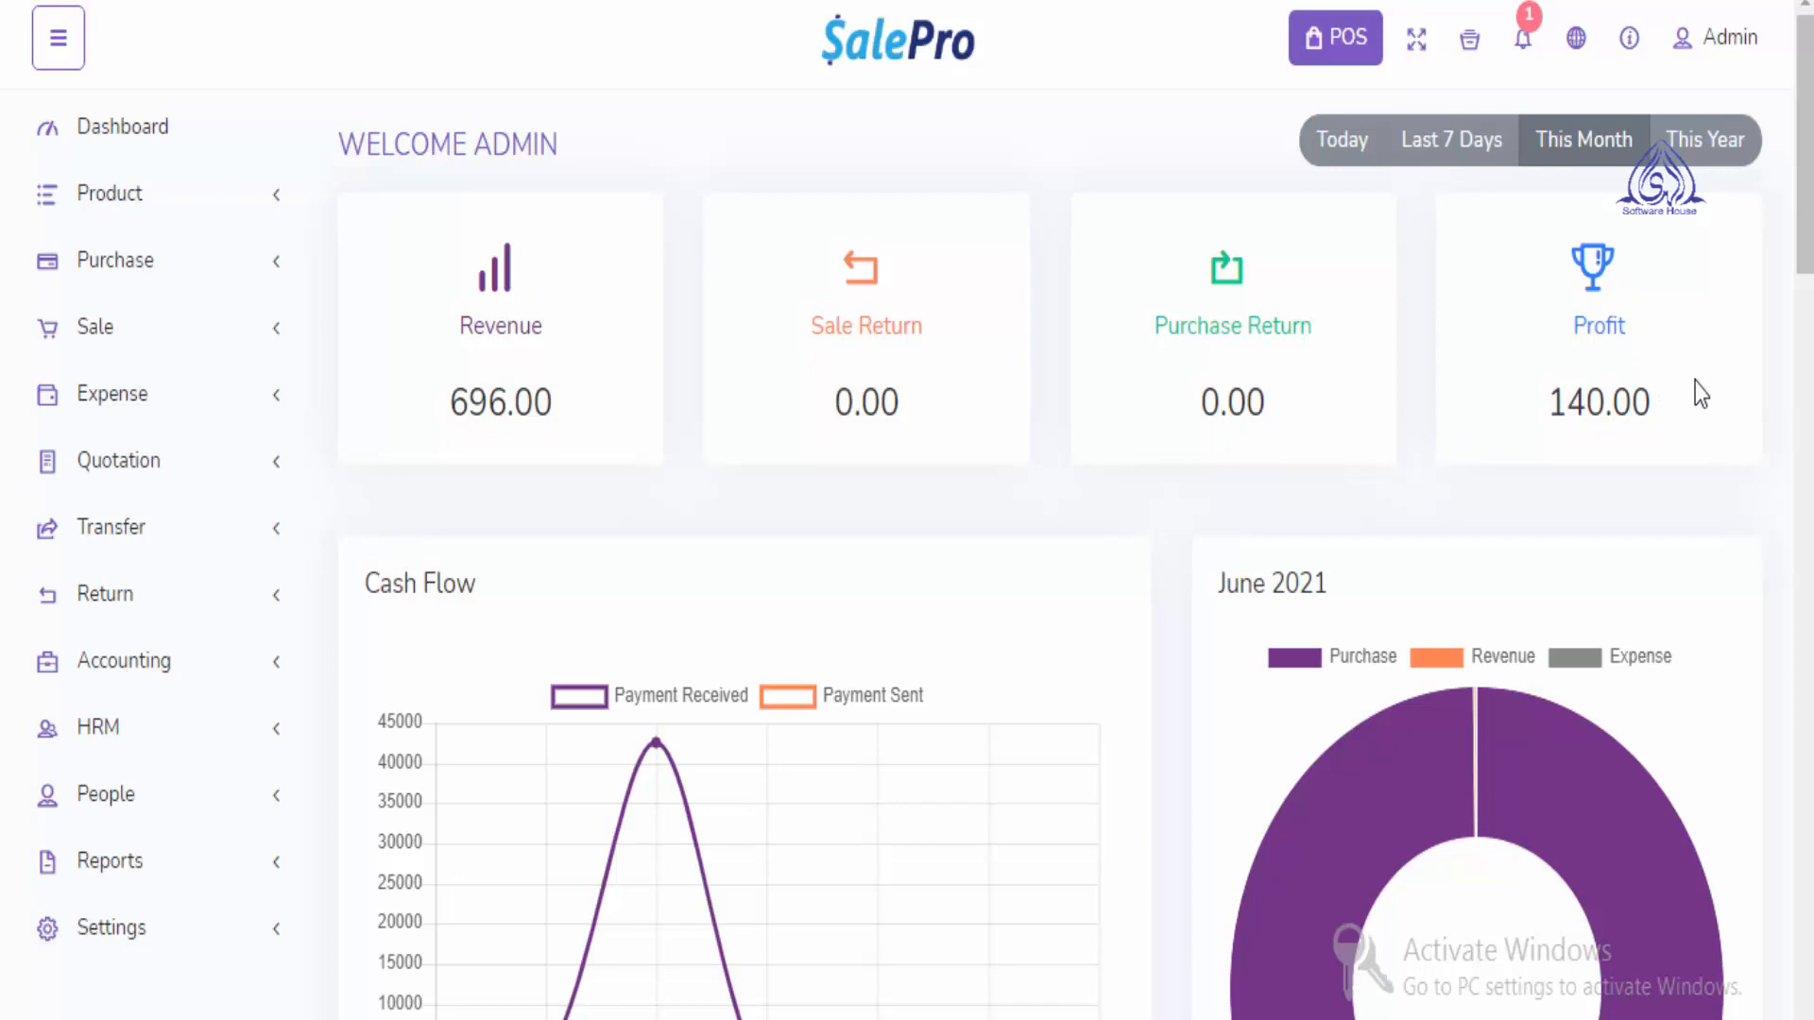
scroll(1606, 436, "down", 3)
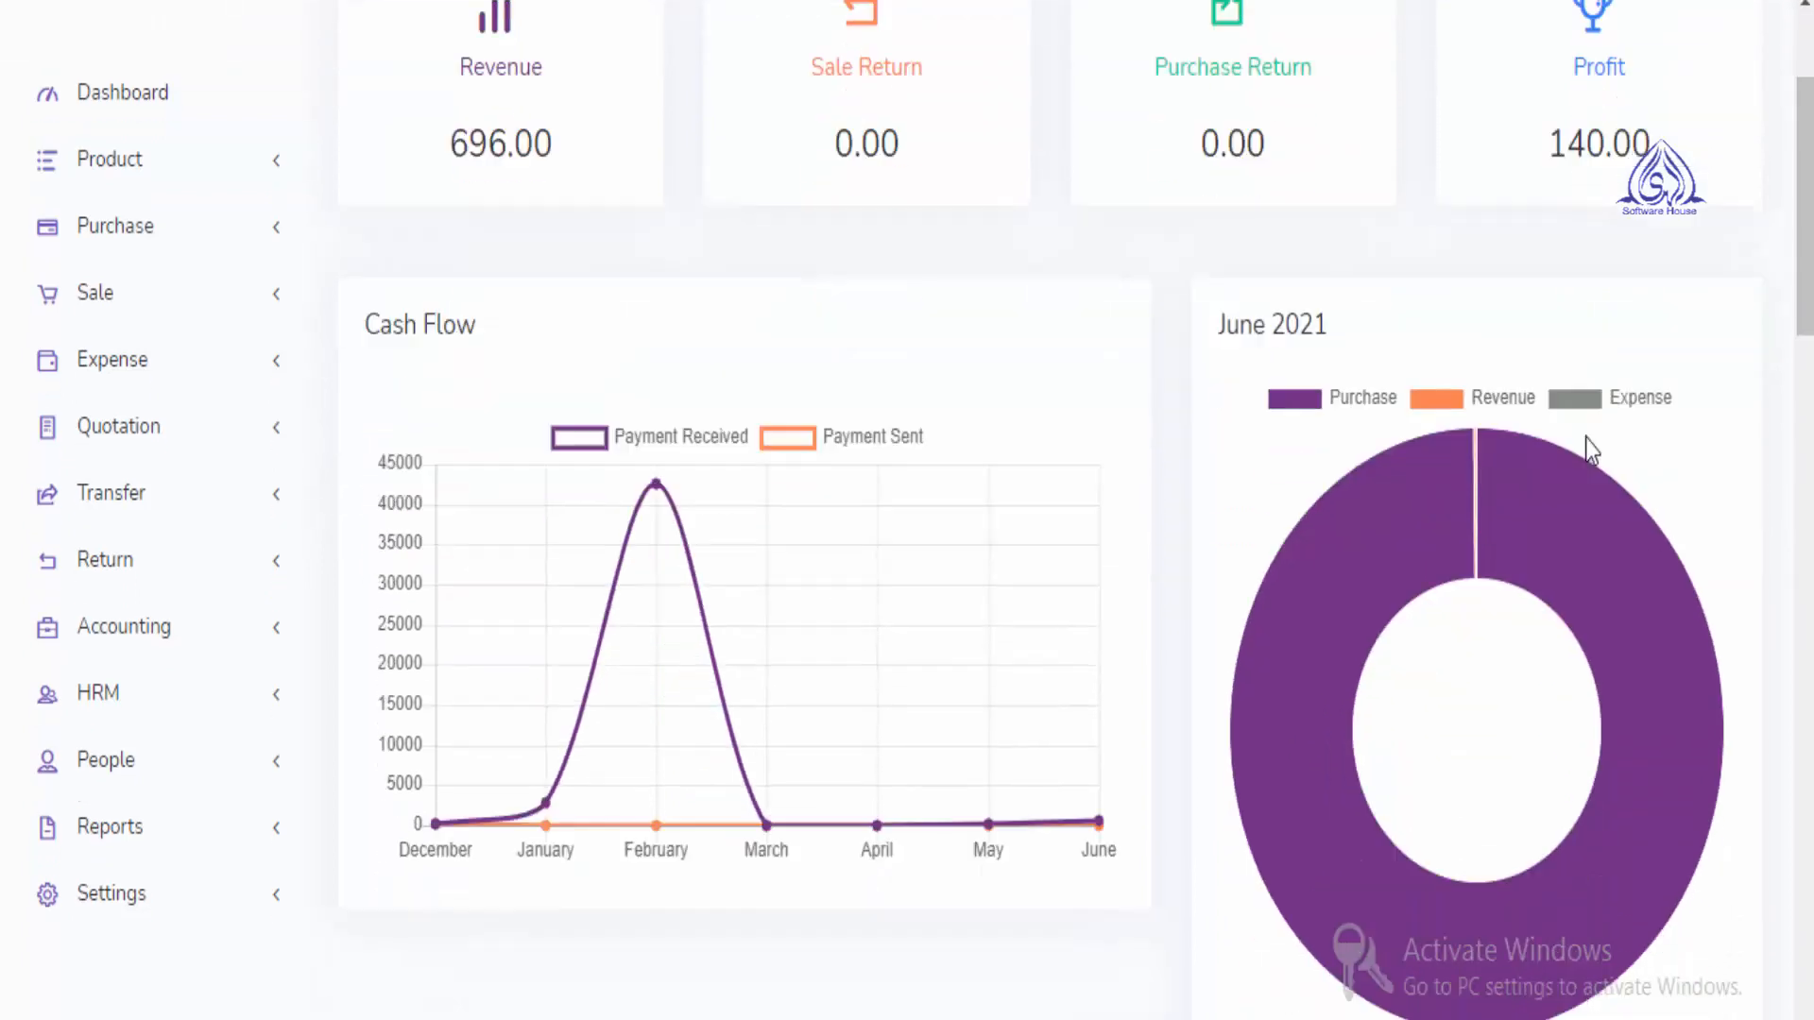
scroll(920, 513, "down", 10)
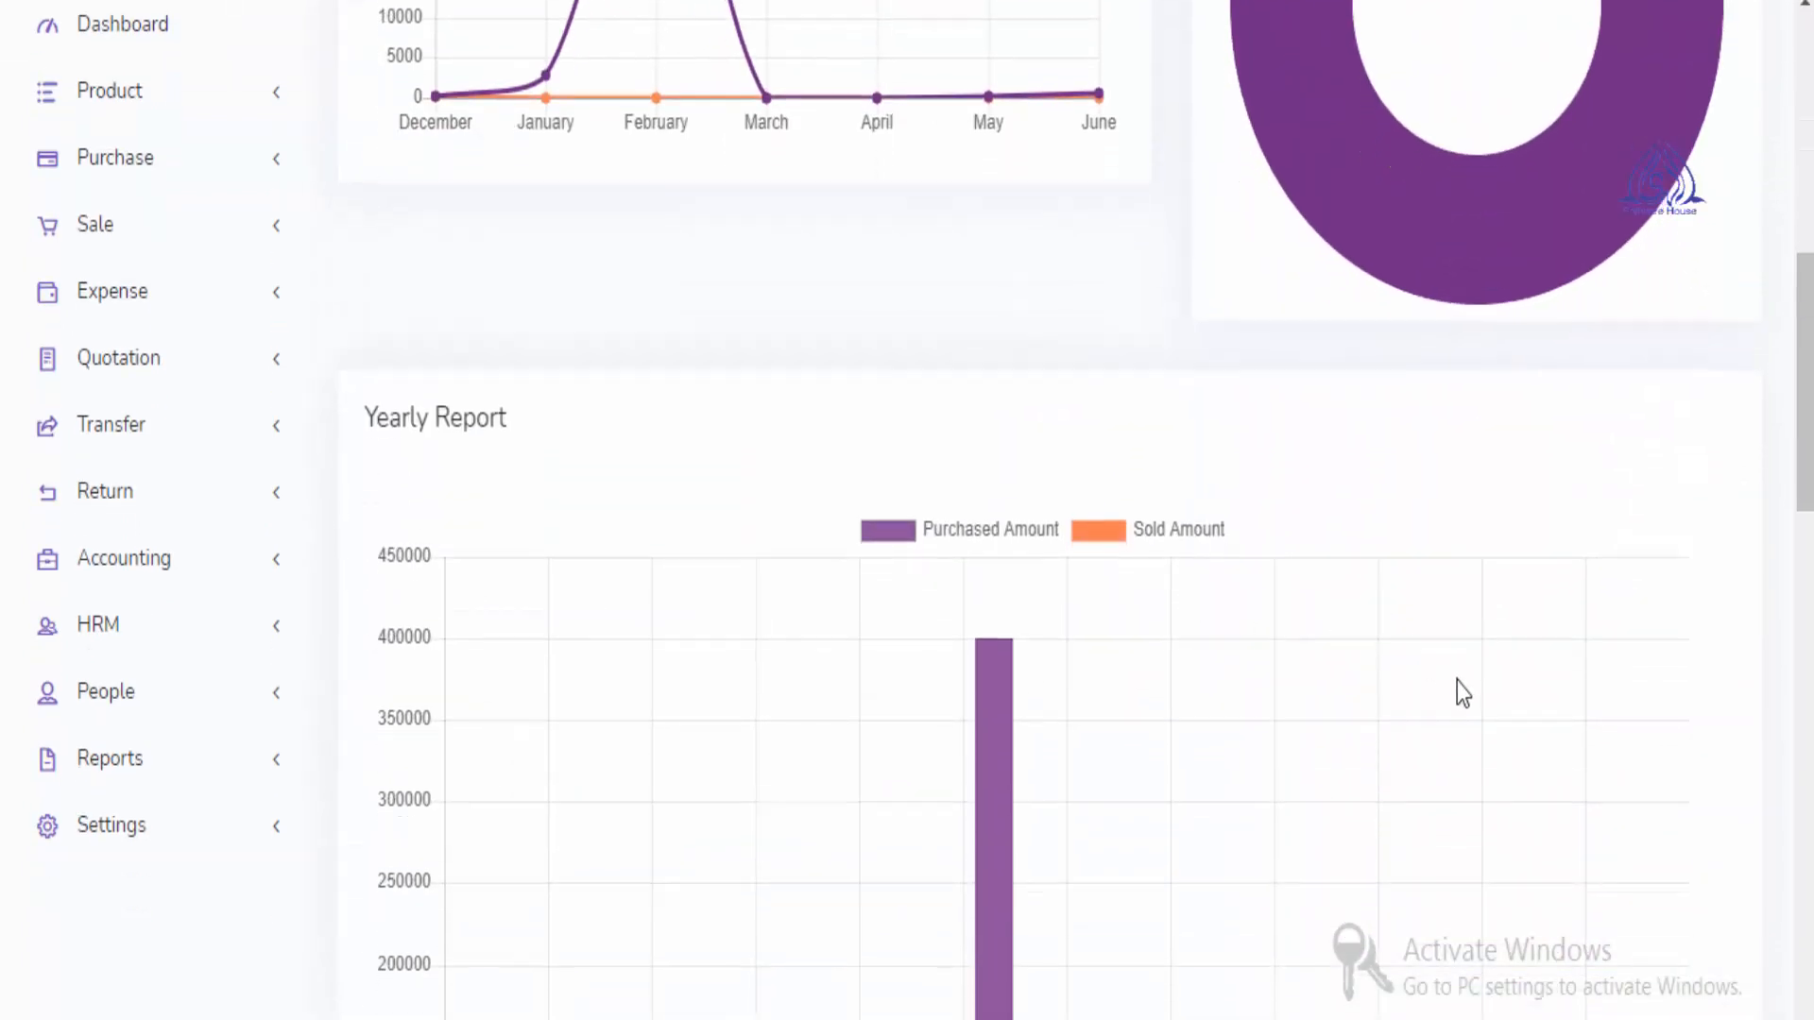
scroll(883, 784, "down", 3)
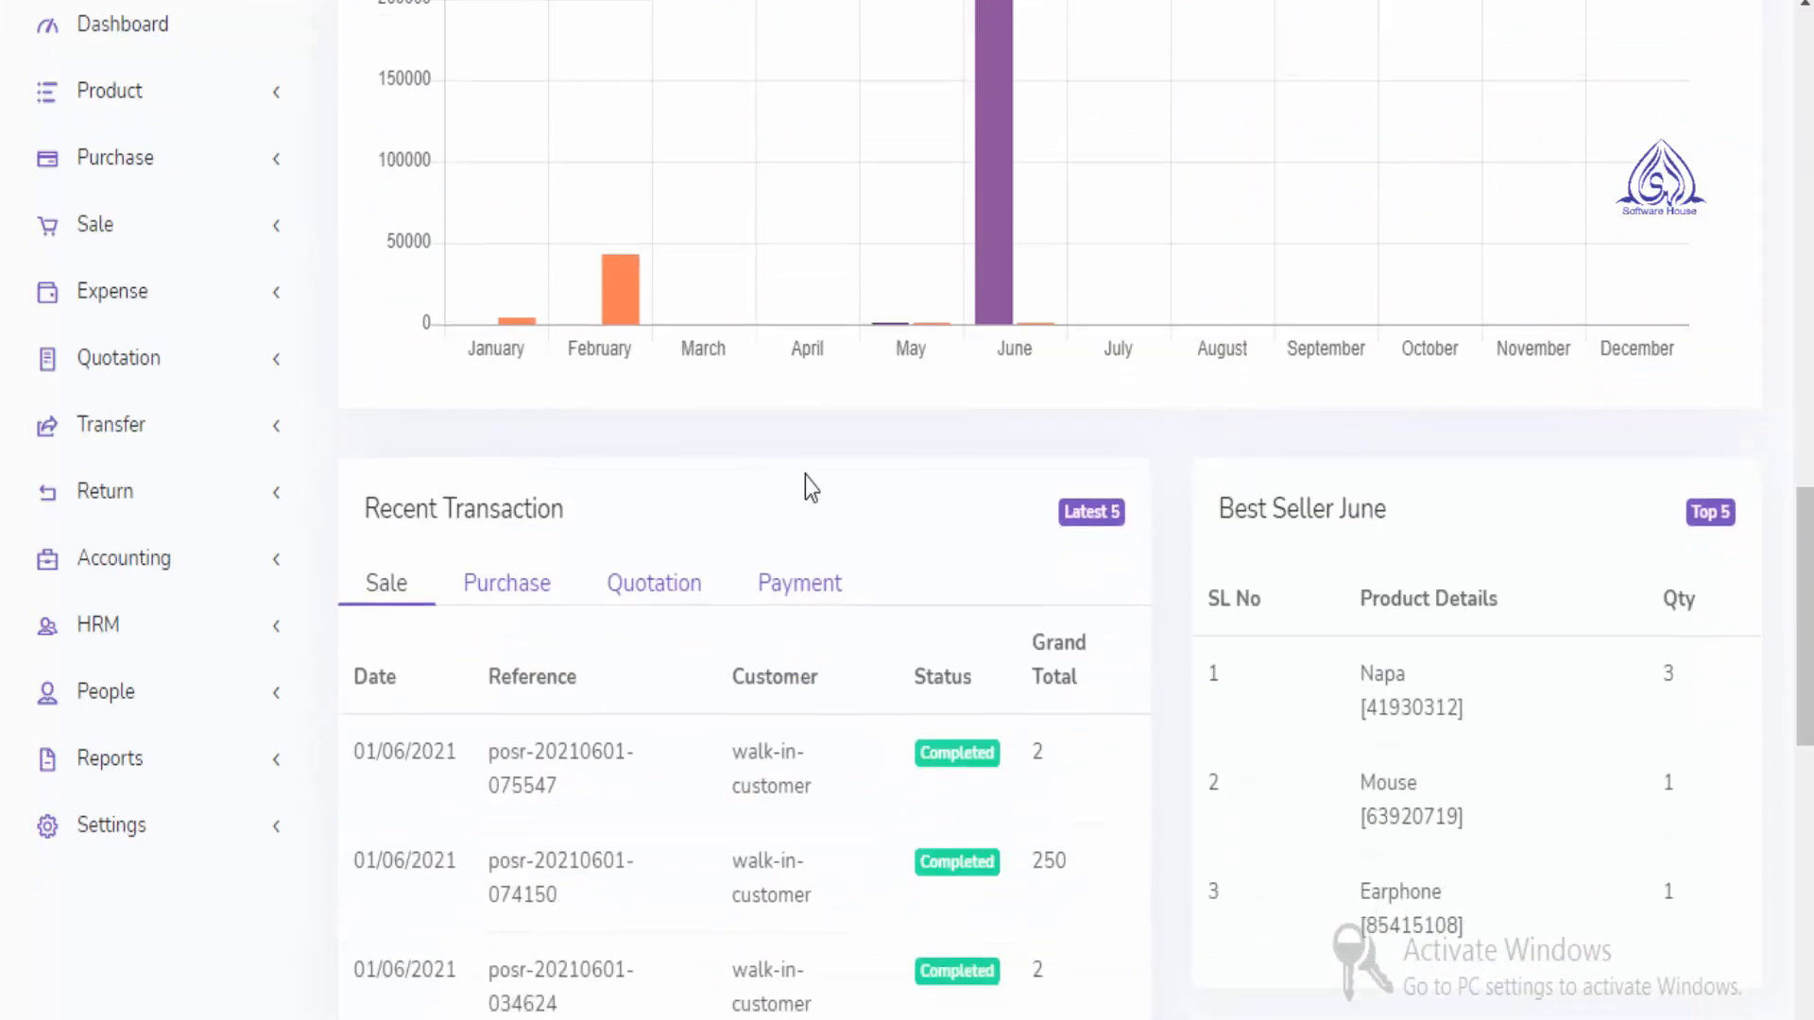
scroll(1307, 413, "up", 2)
scroll(1077, 490, "down", 3)
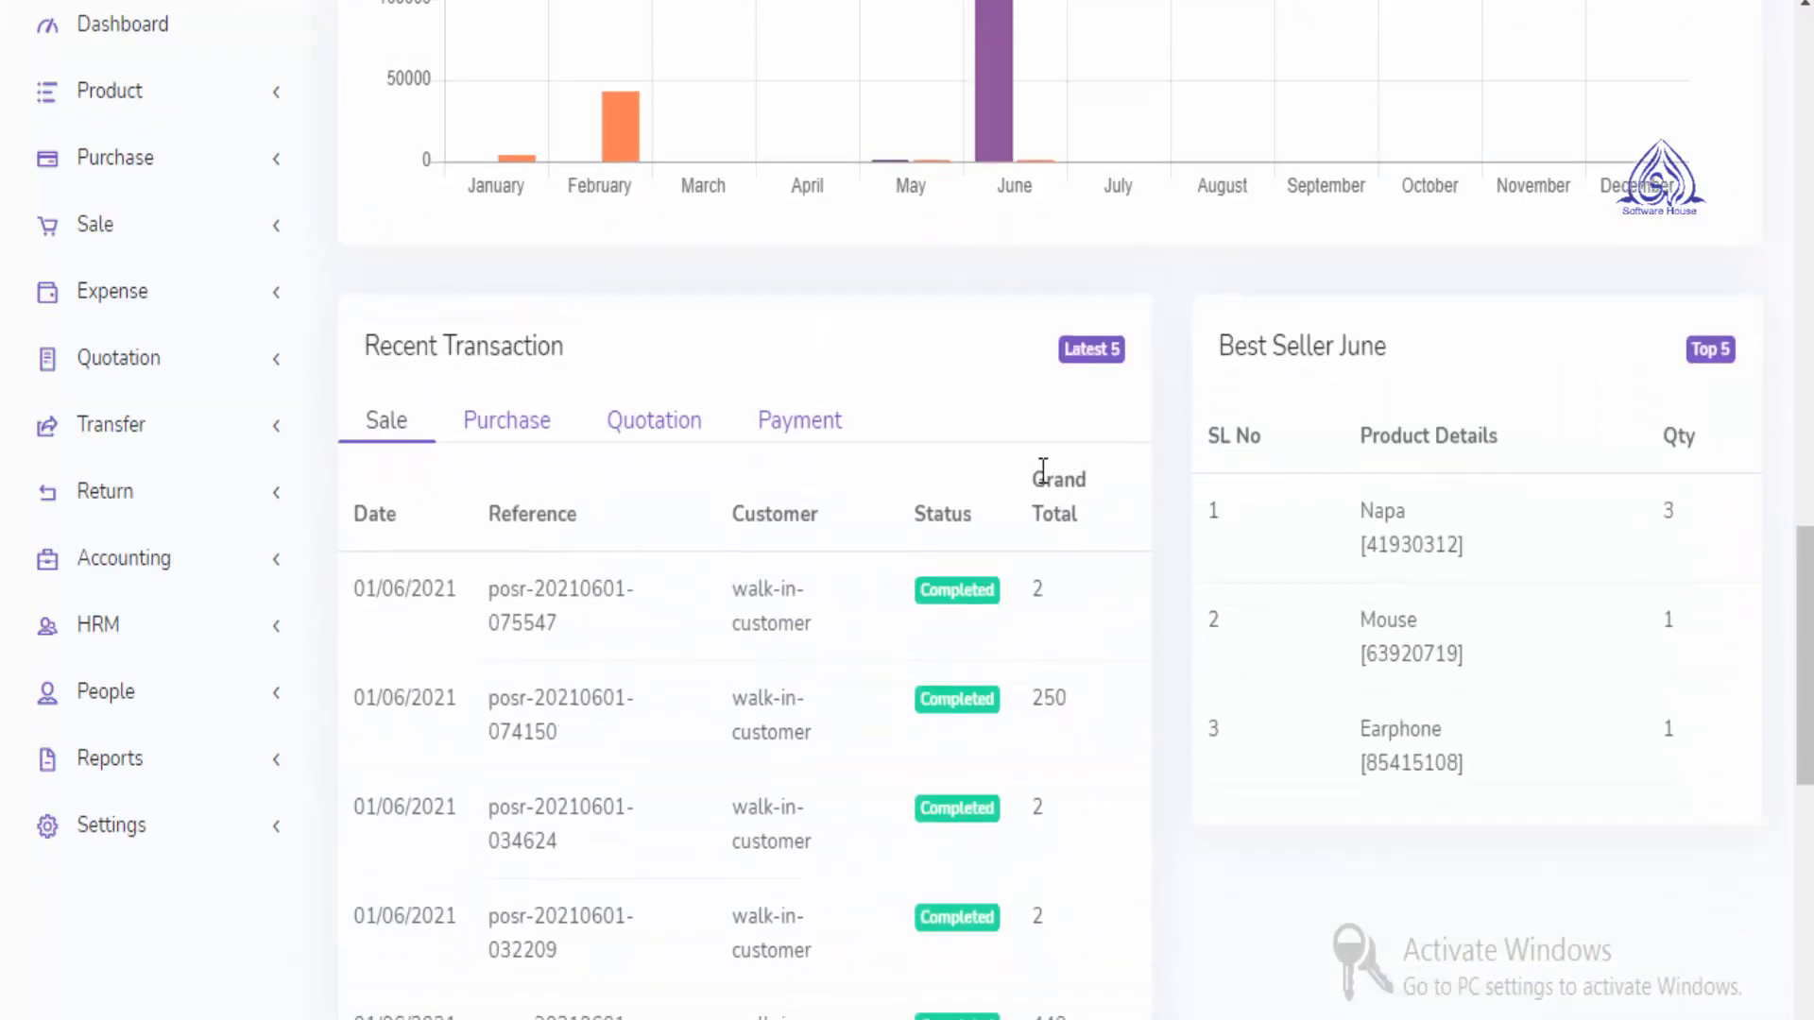
scroll(1616, 586, "down", 7)
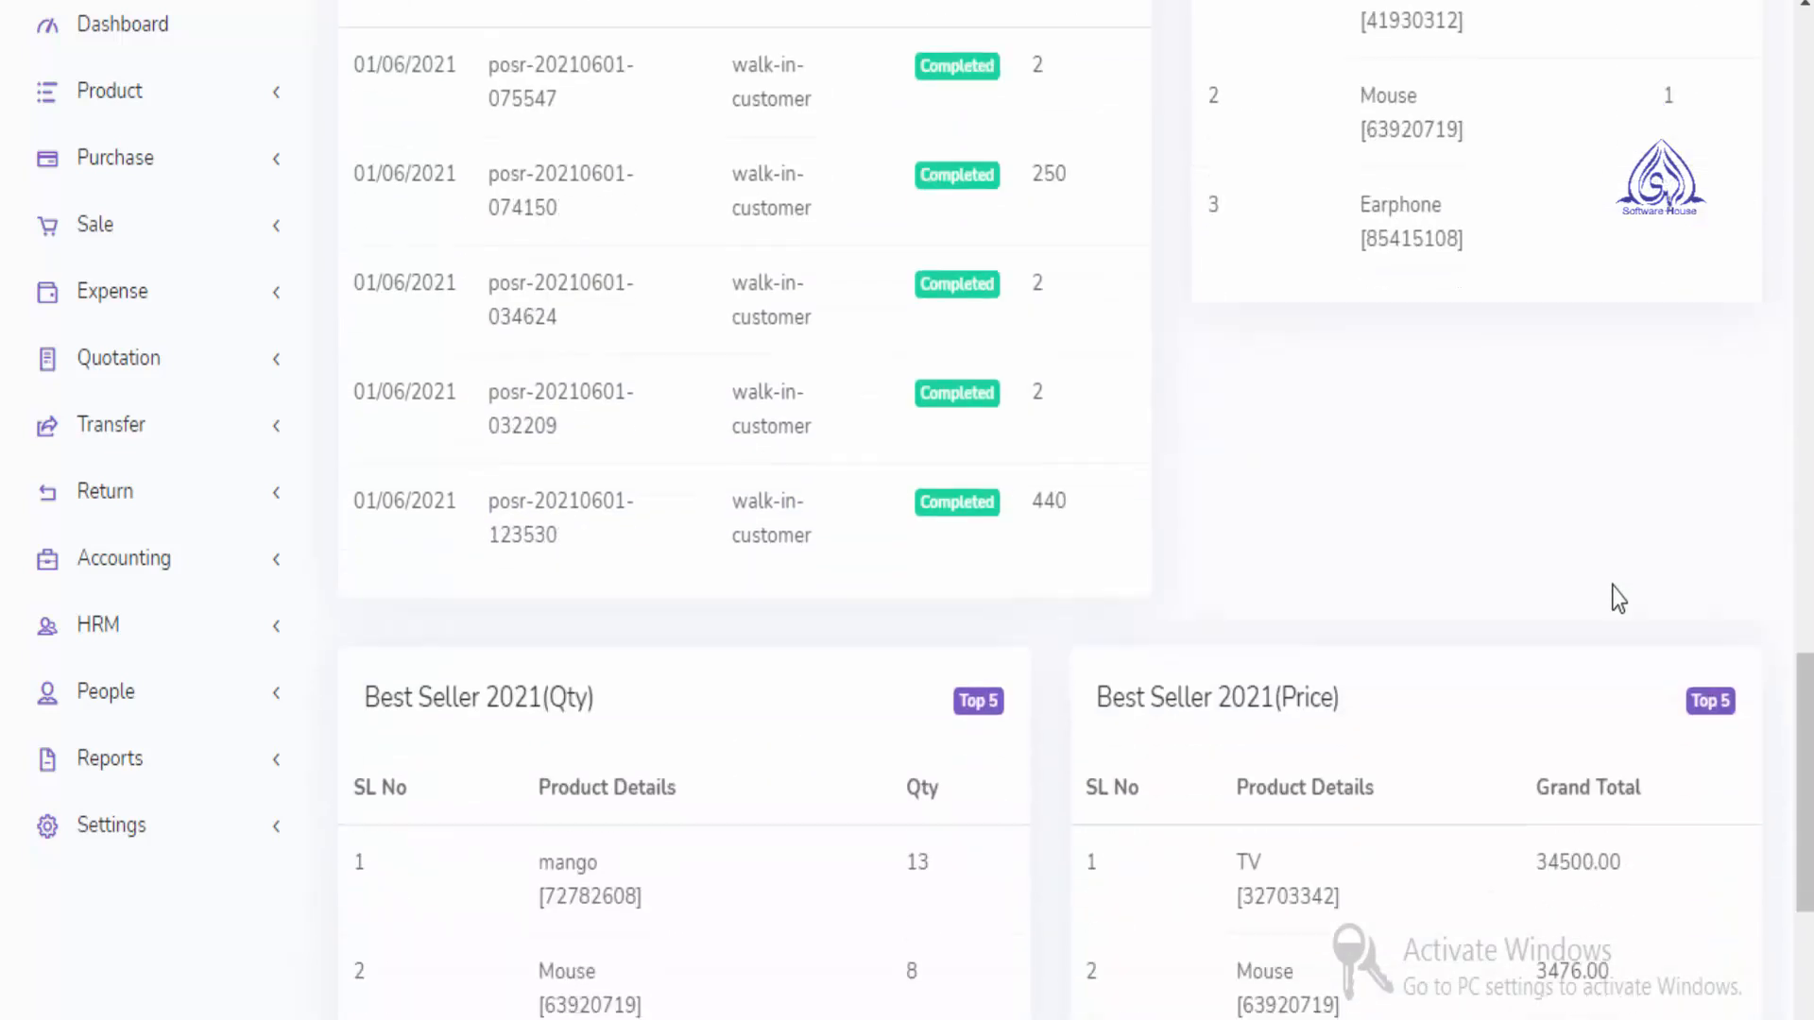
scroll(716, 682, "down", 2)
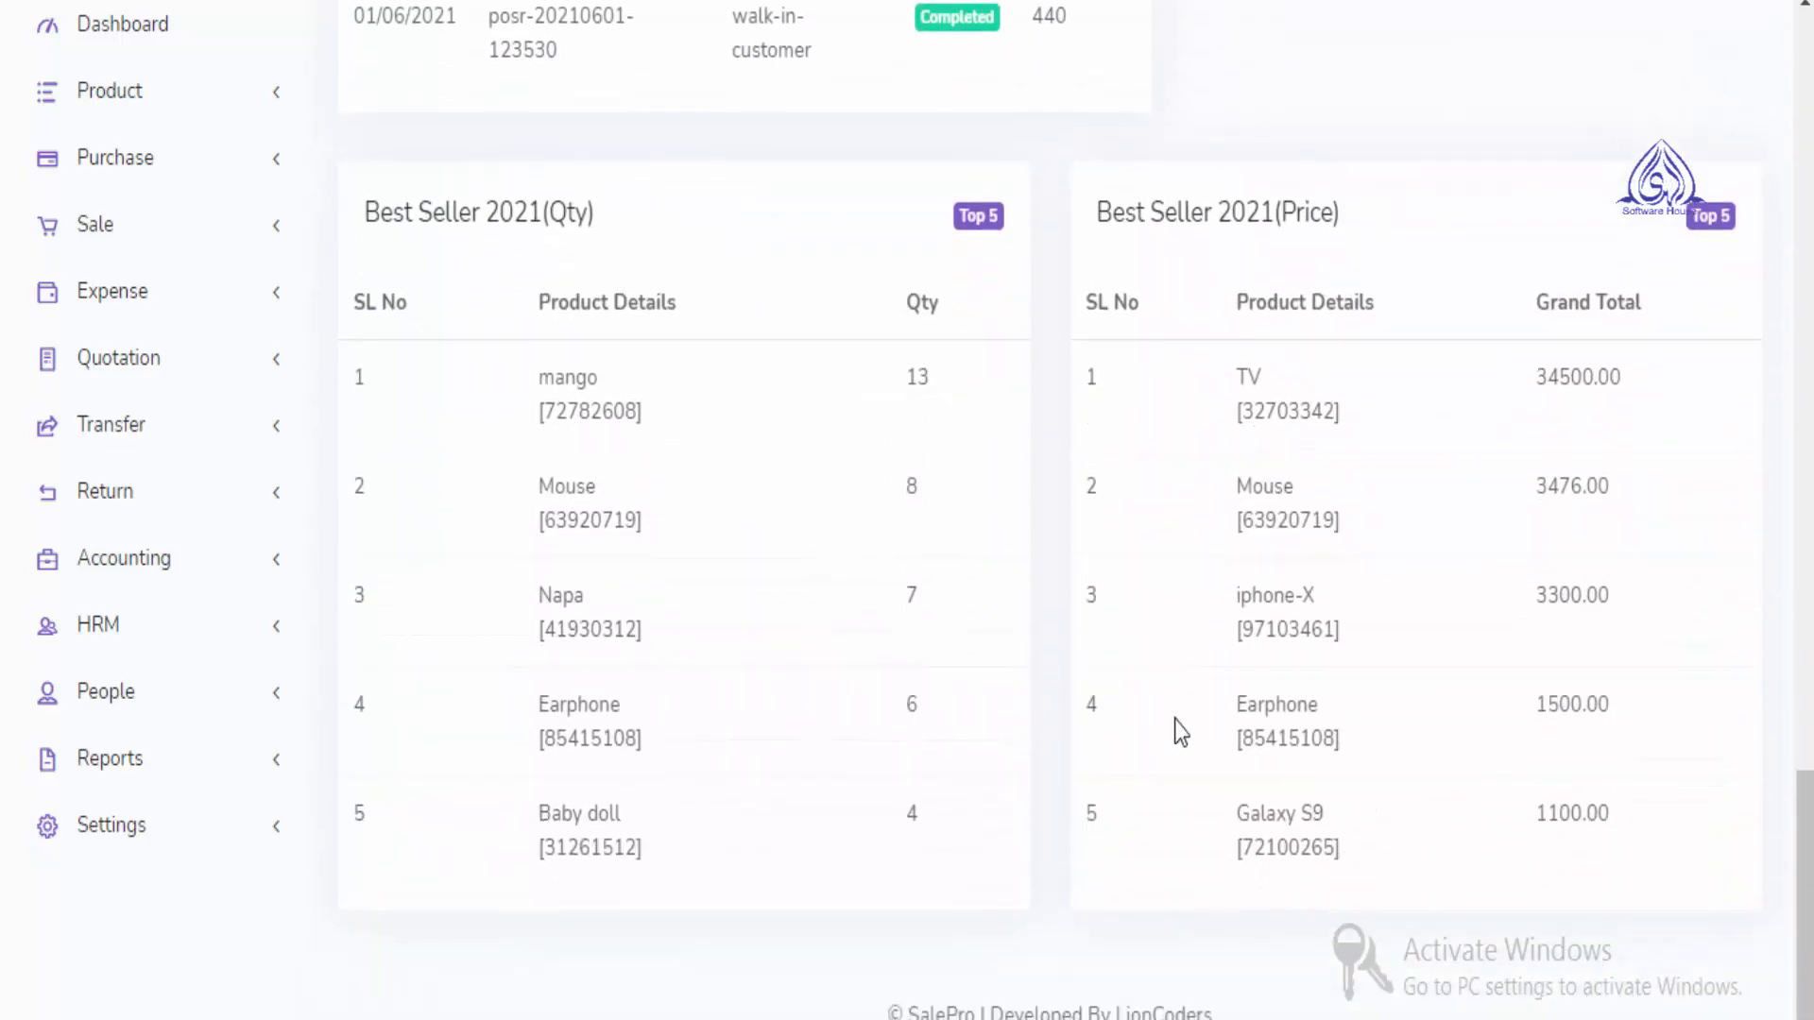
scroll(1334, 813, "up", 6)
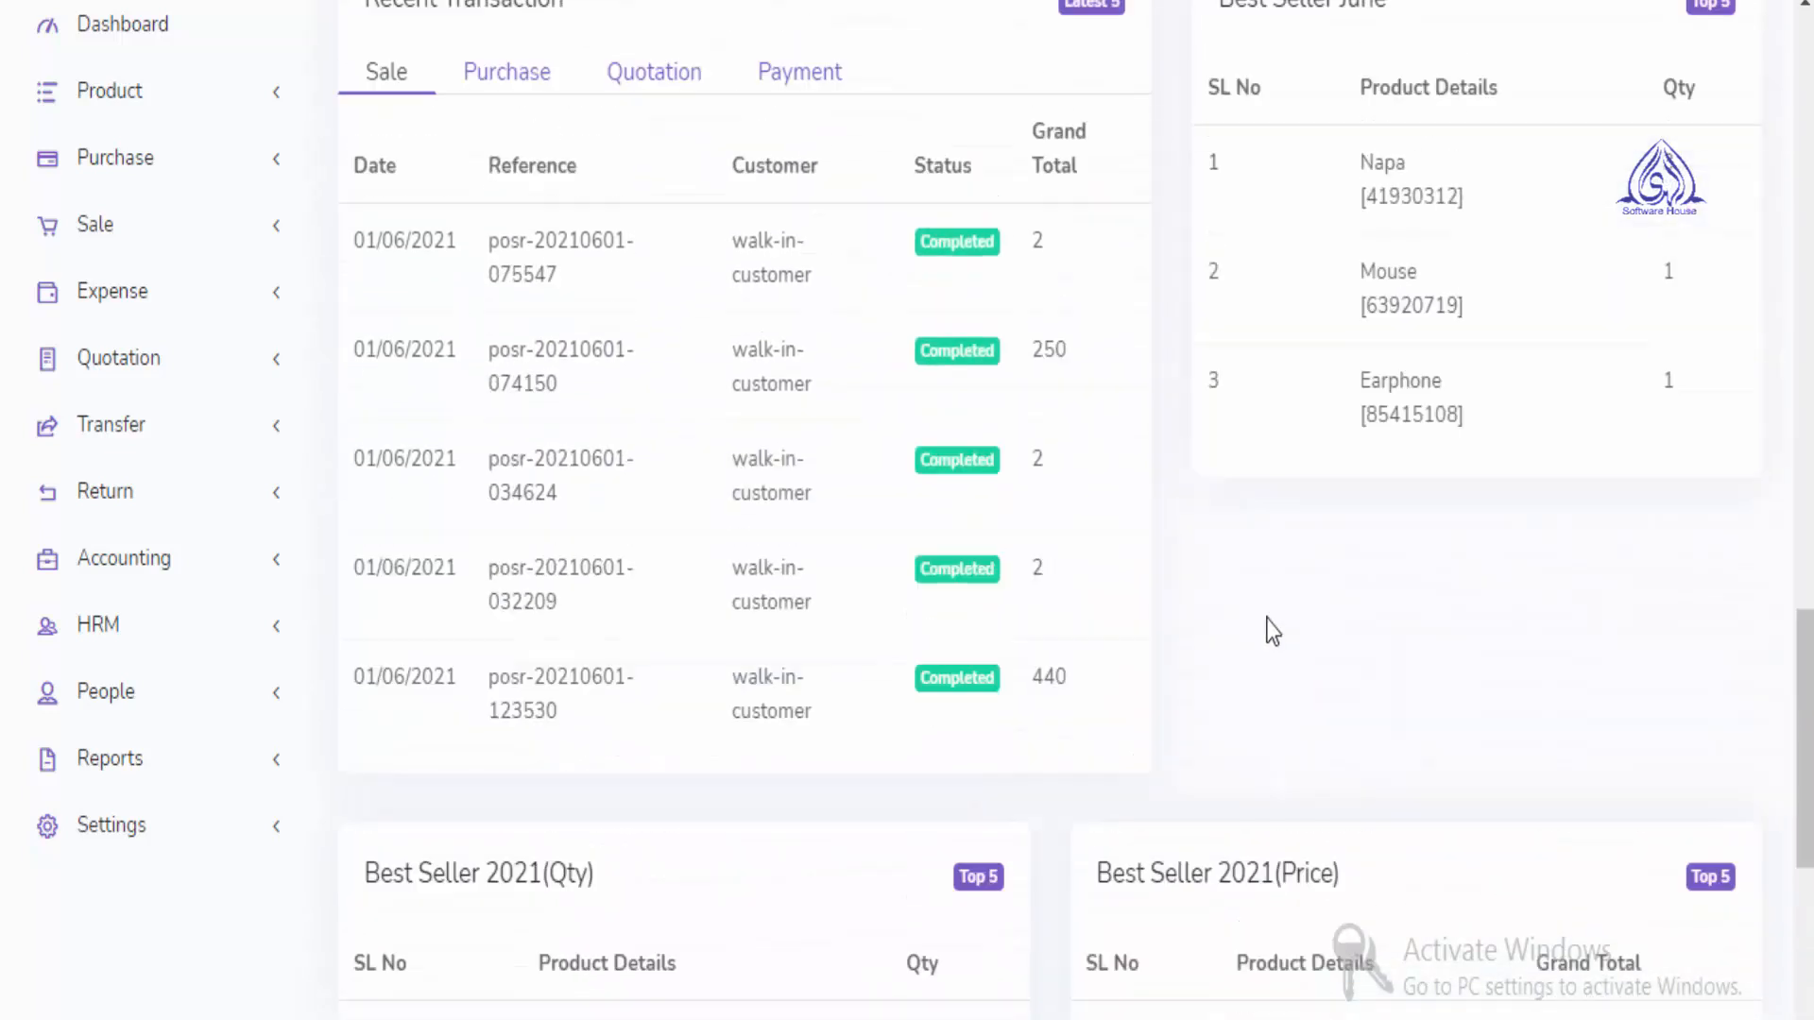
scroll(1265, 605, "up", 15)
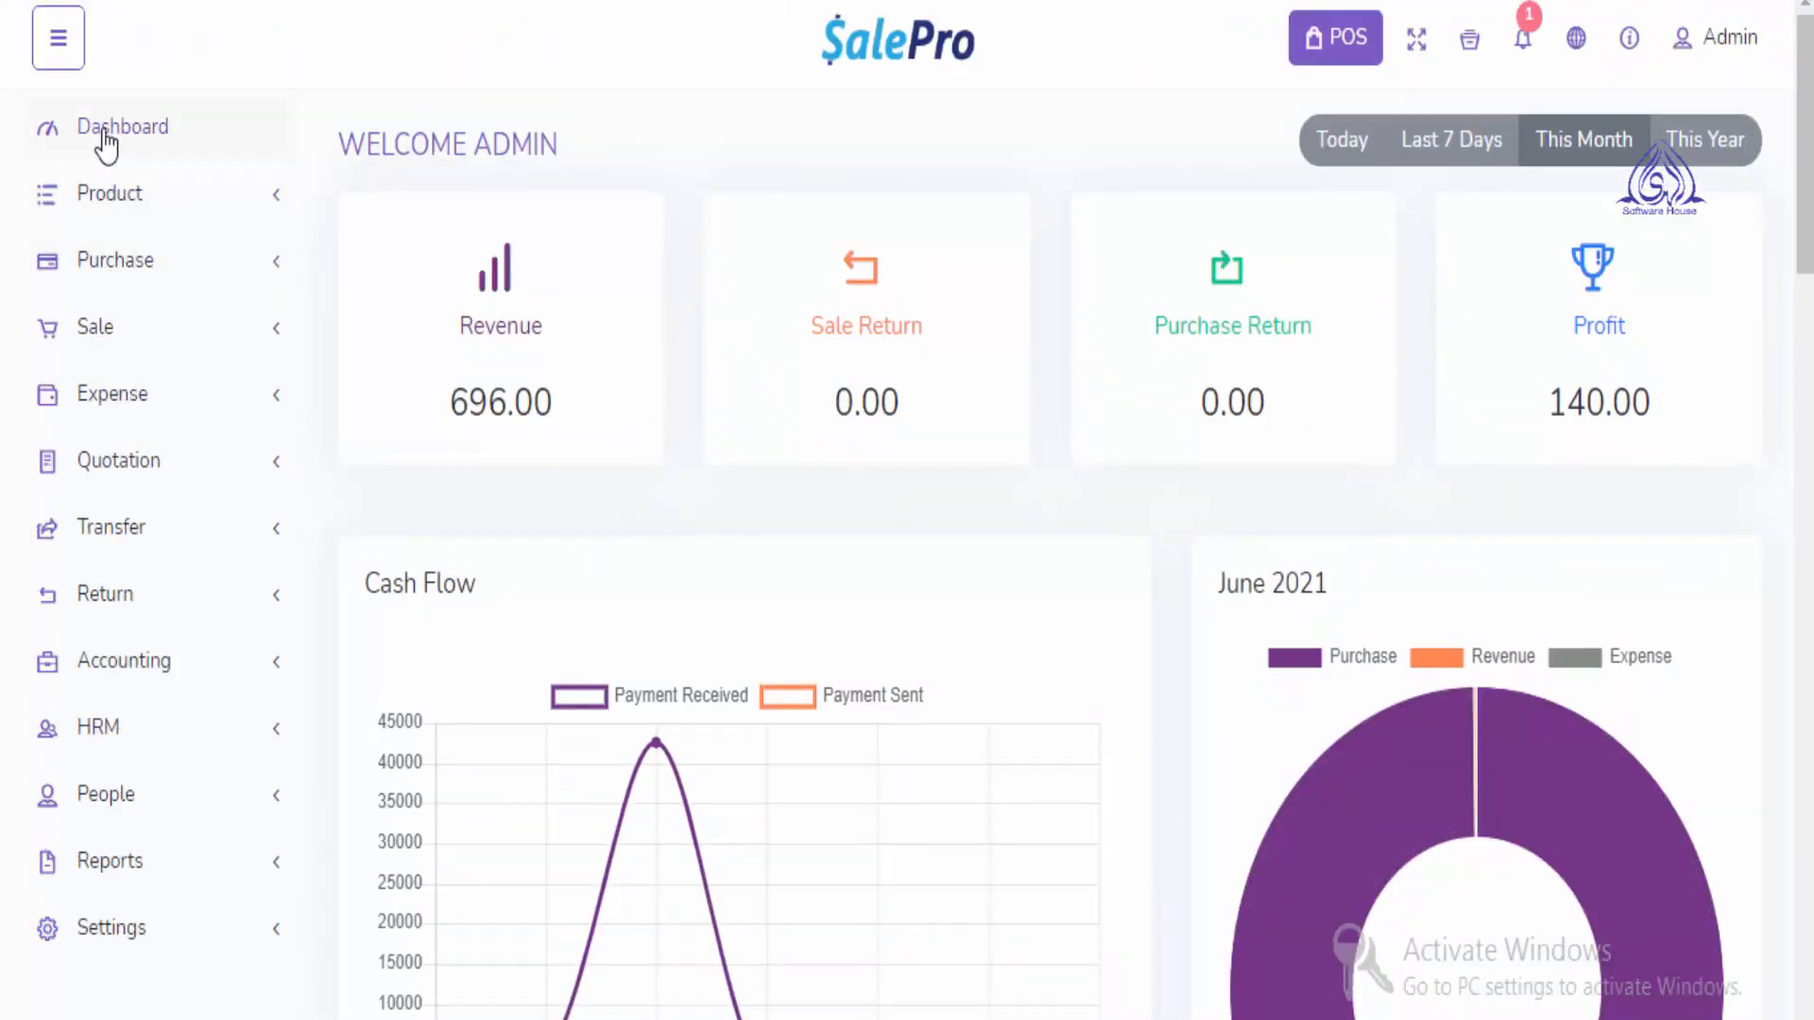
Review the functions available in the Product and Purchase modules, collapsing each module's list once examined
left_click(210, 217)
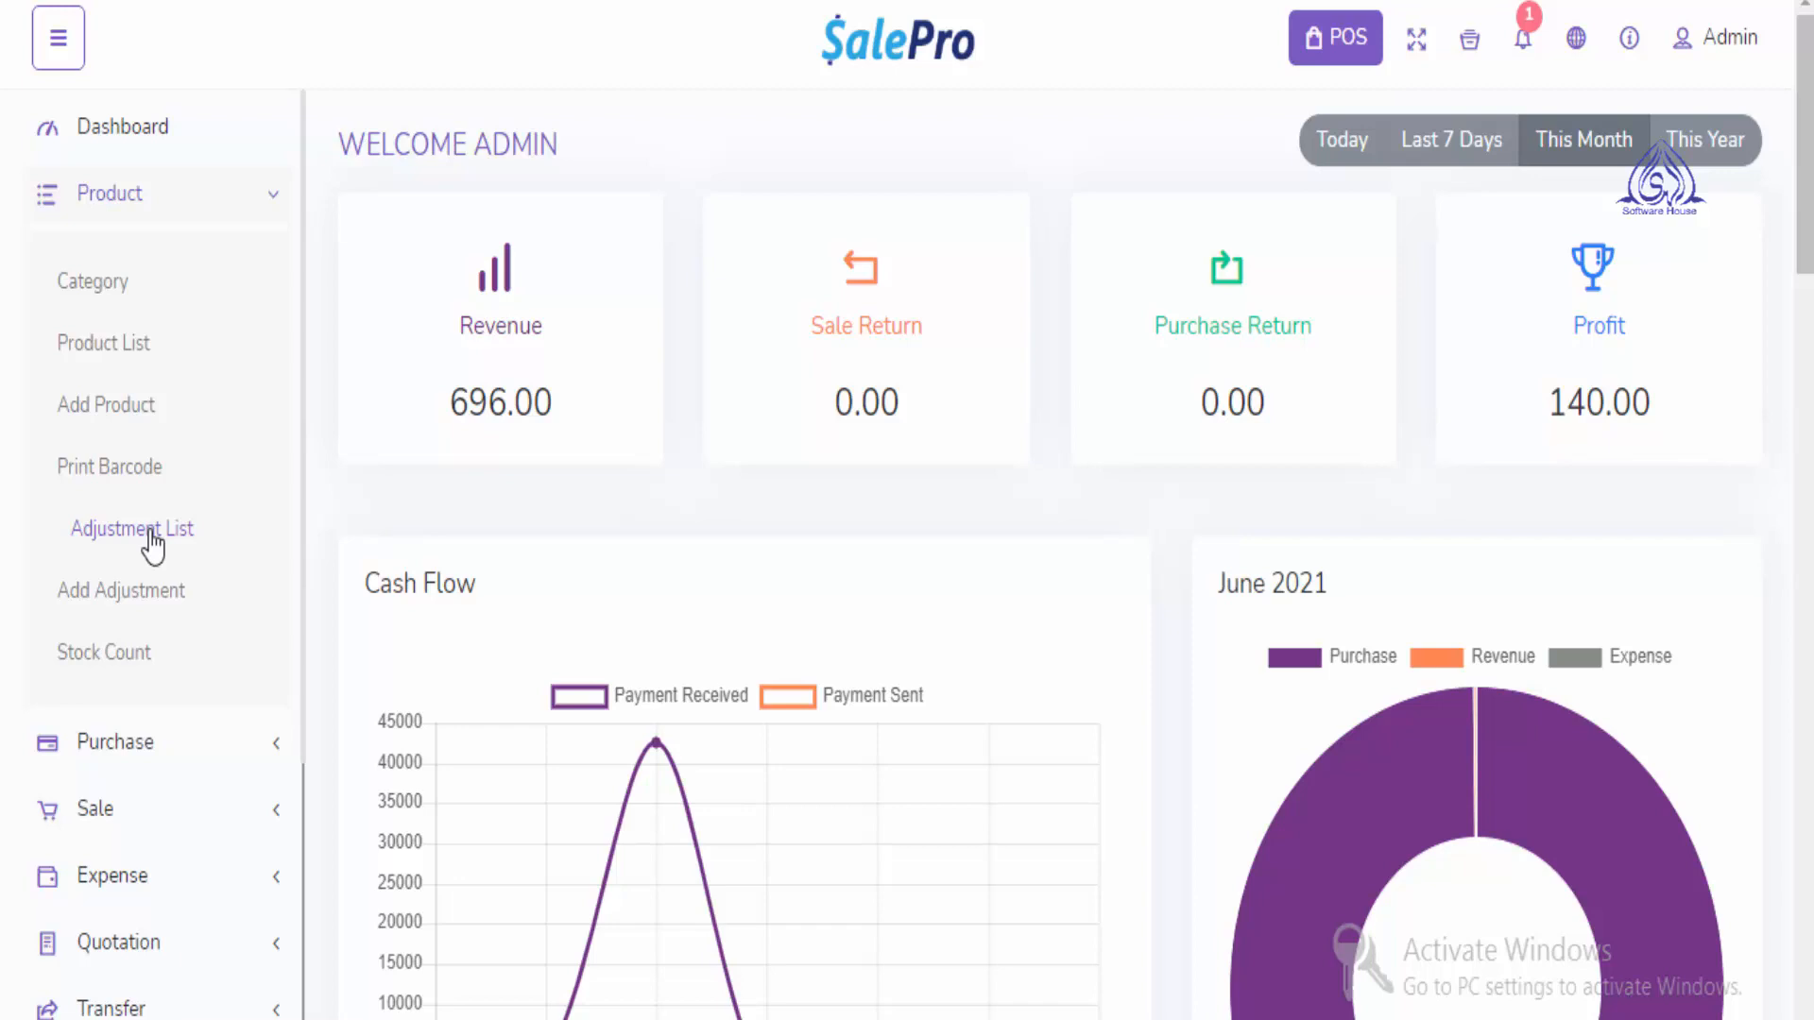
left_click(271, 201)
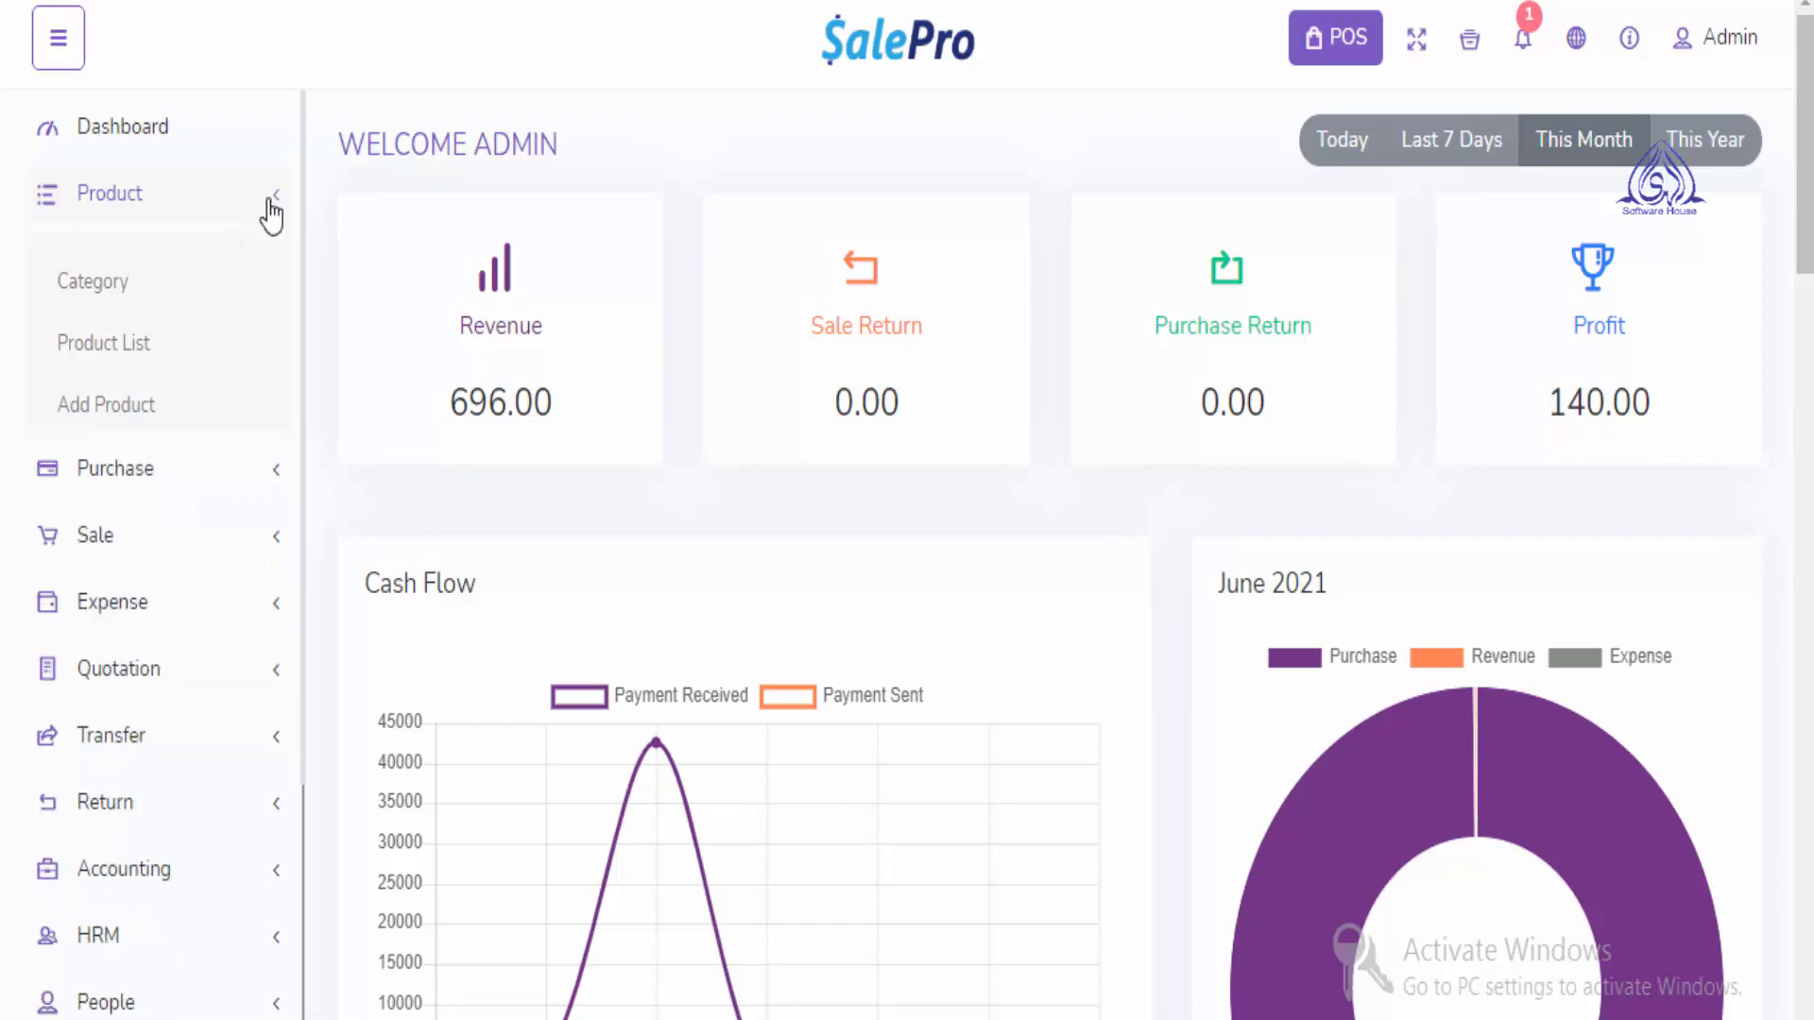
left_click(238, 274)
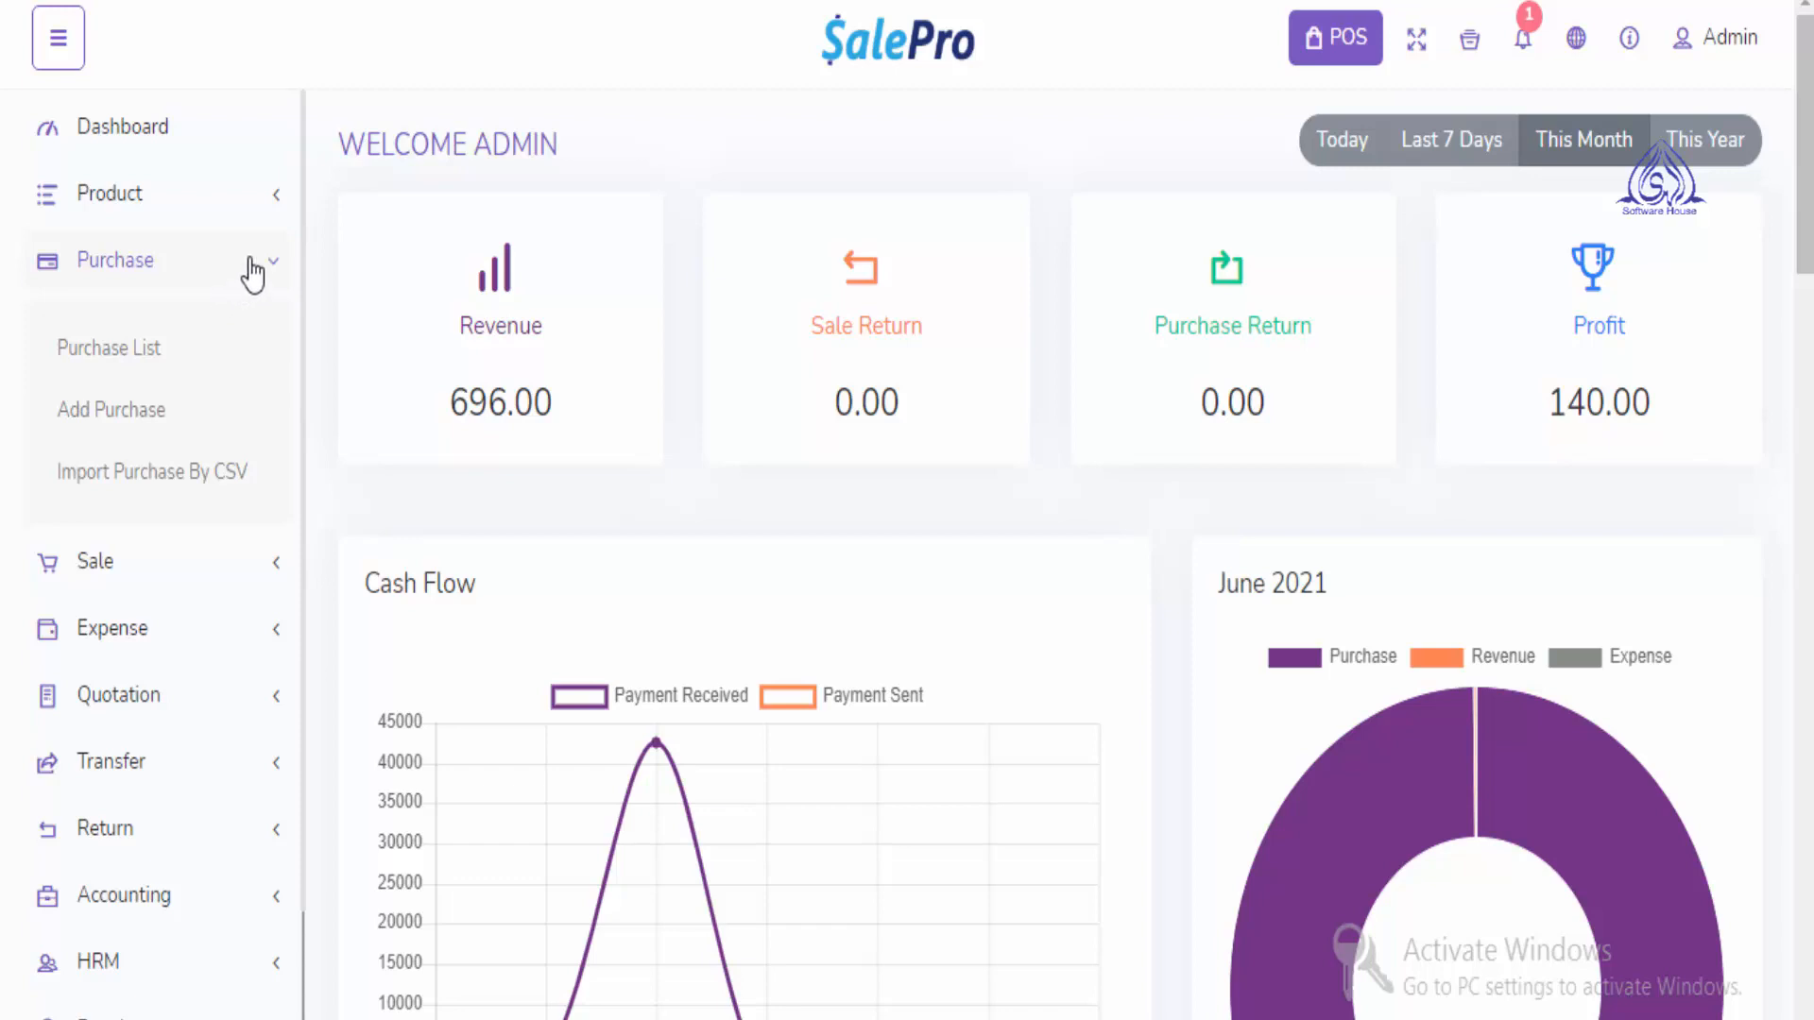
left_click(251, 274)
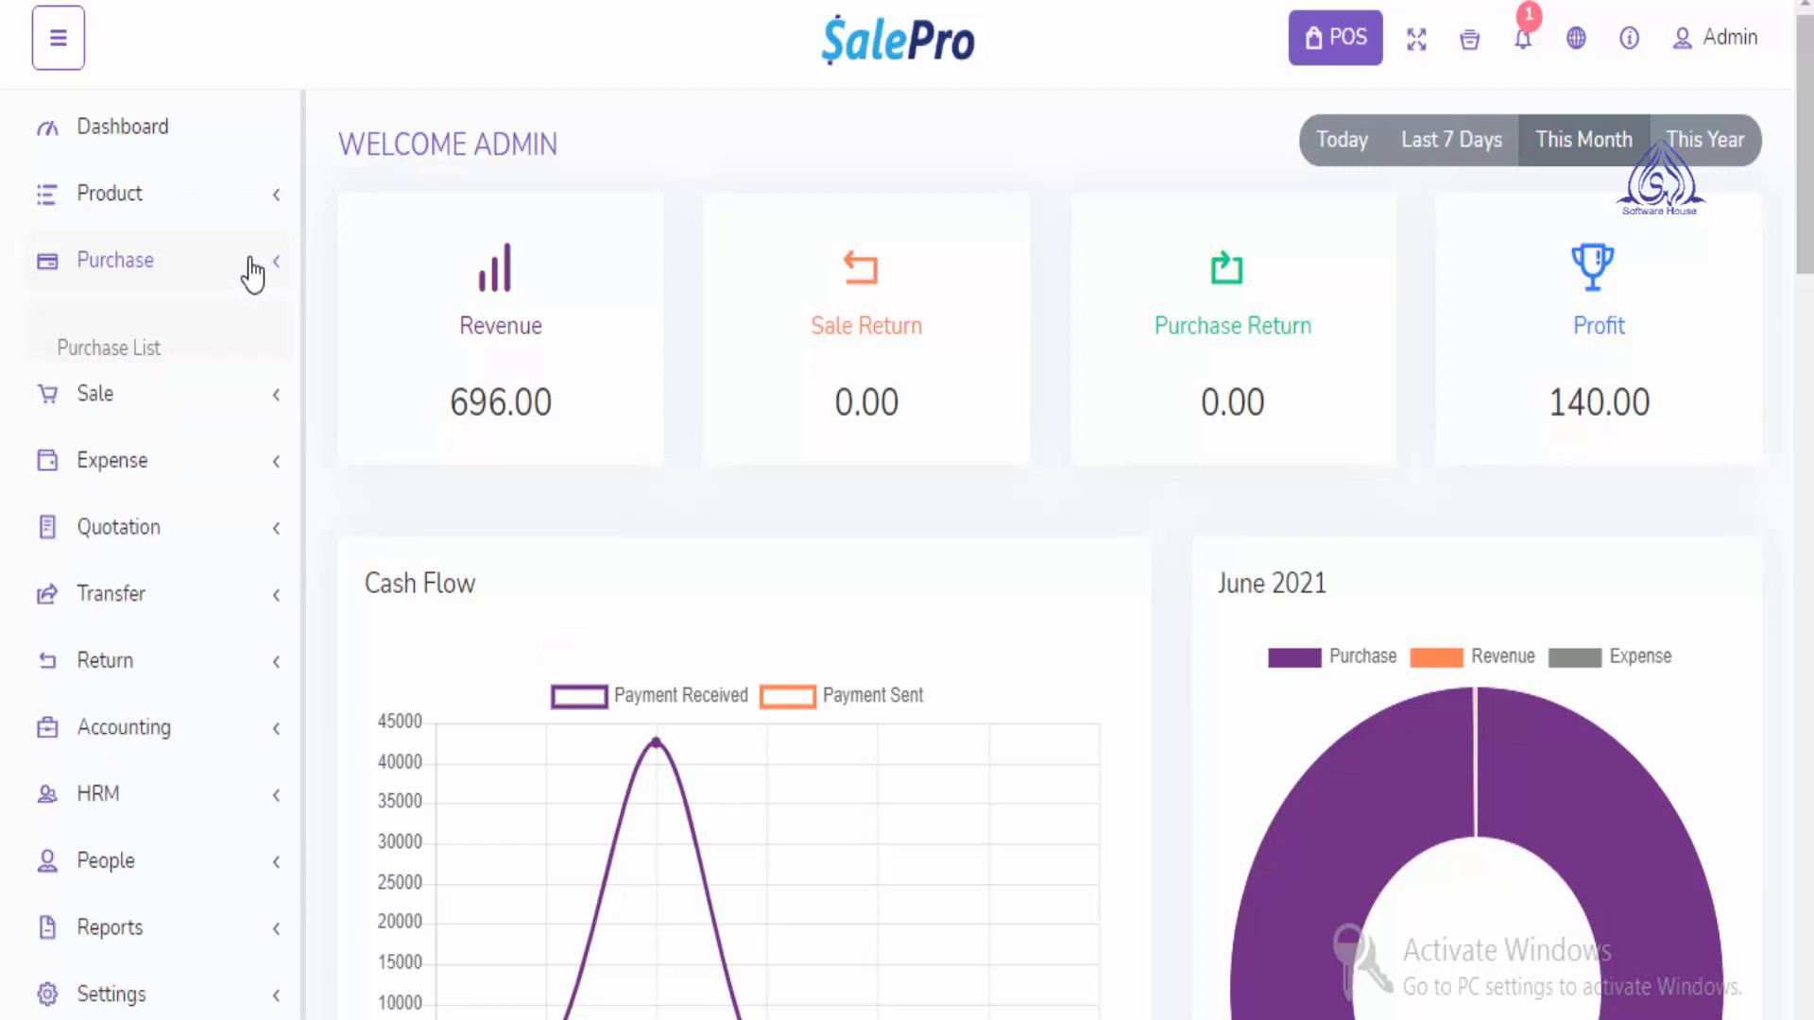
left_click(251, 274)
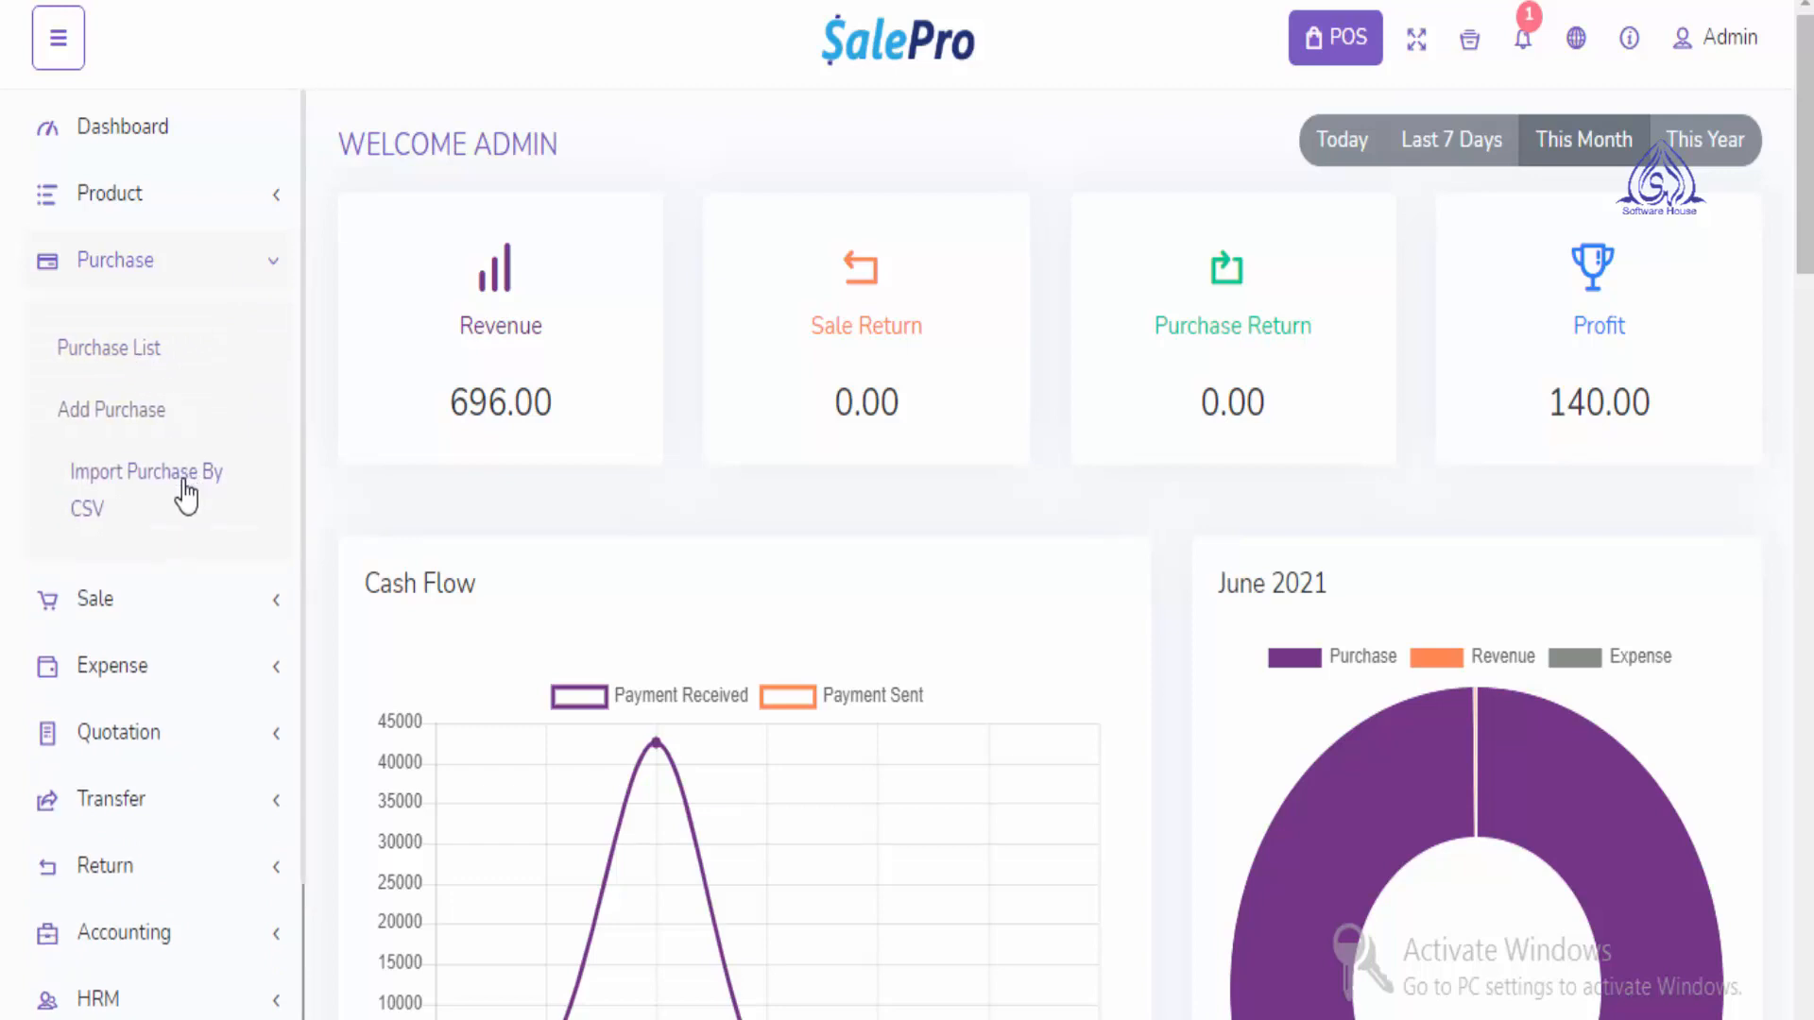
left_click(266, 276)
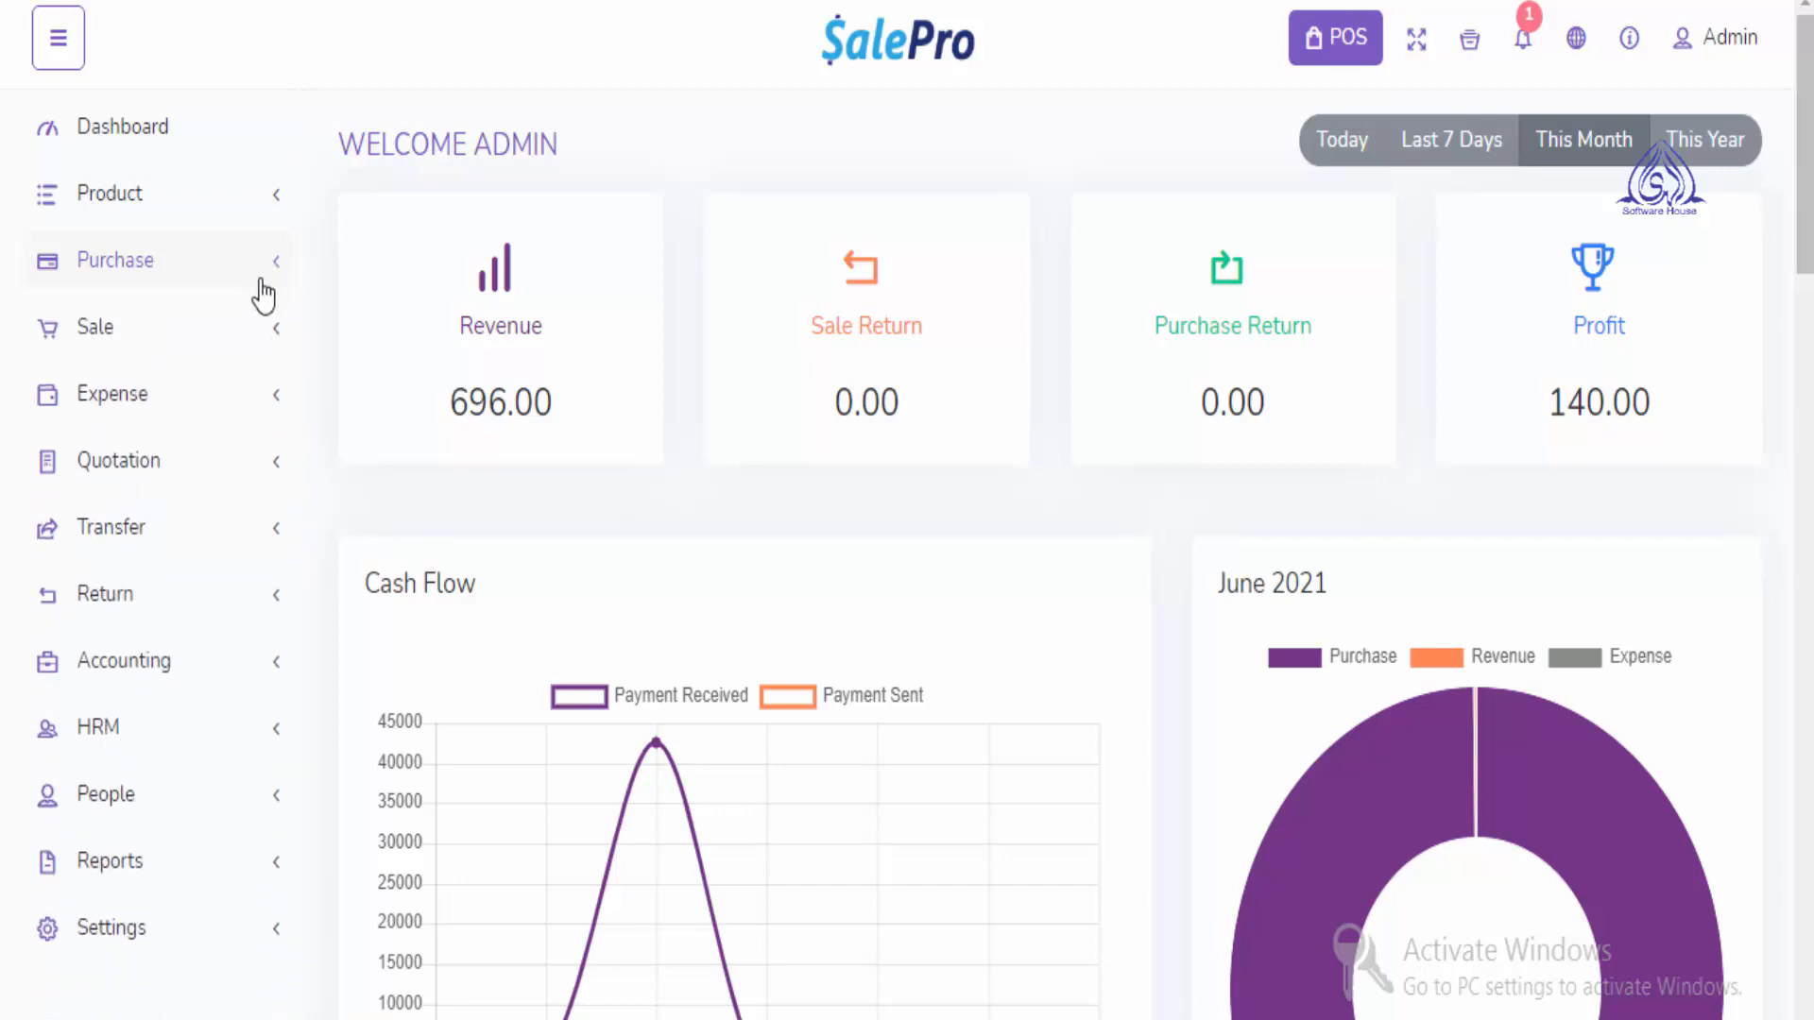
Review the functions available in the Sale module, including POS, gift cards, coupons and deliveries, and collapse its list
left_click(261, 340)
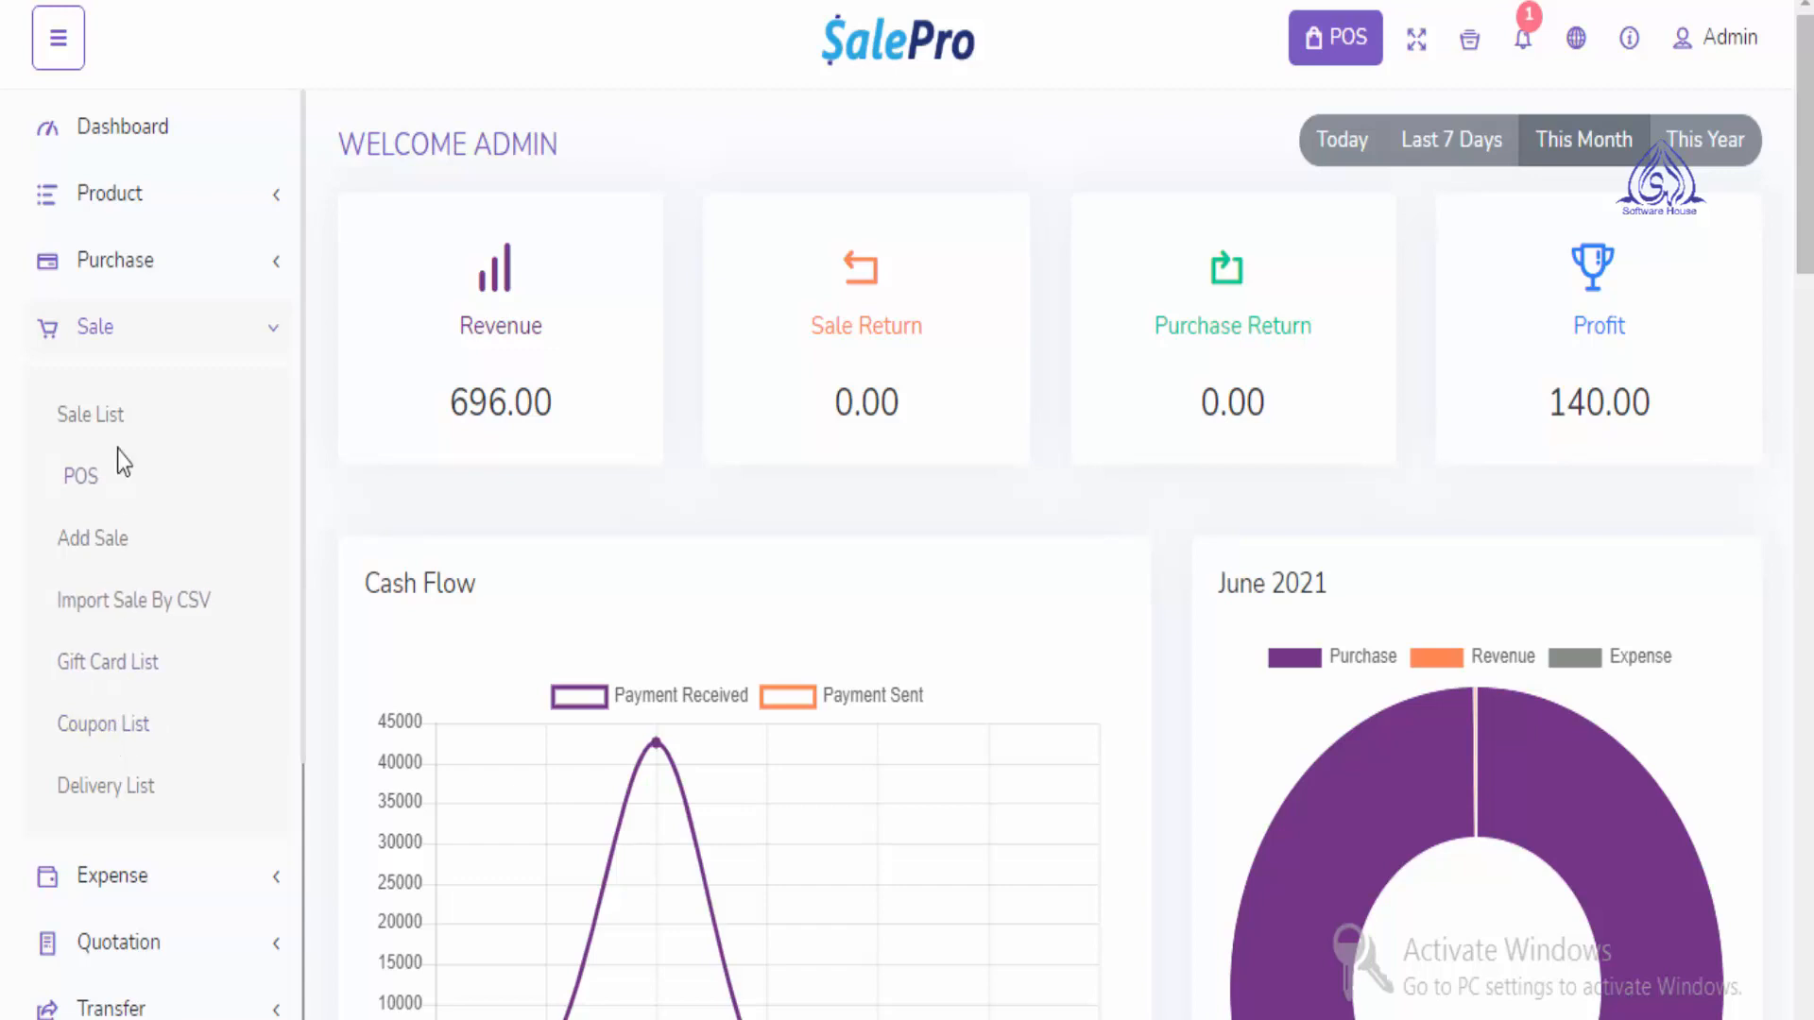
left_click(264, 335)
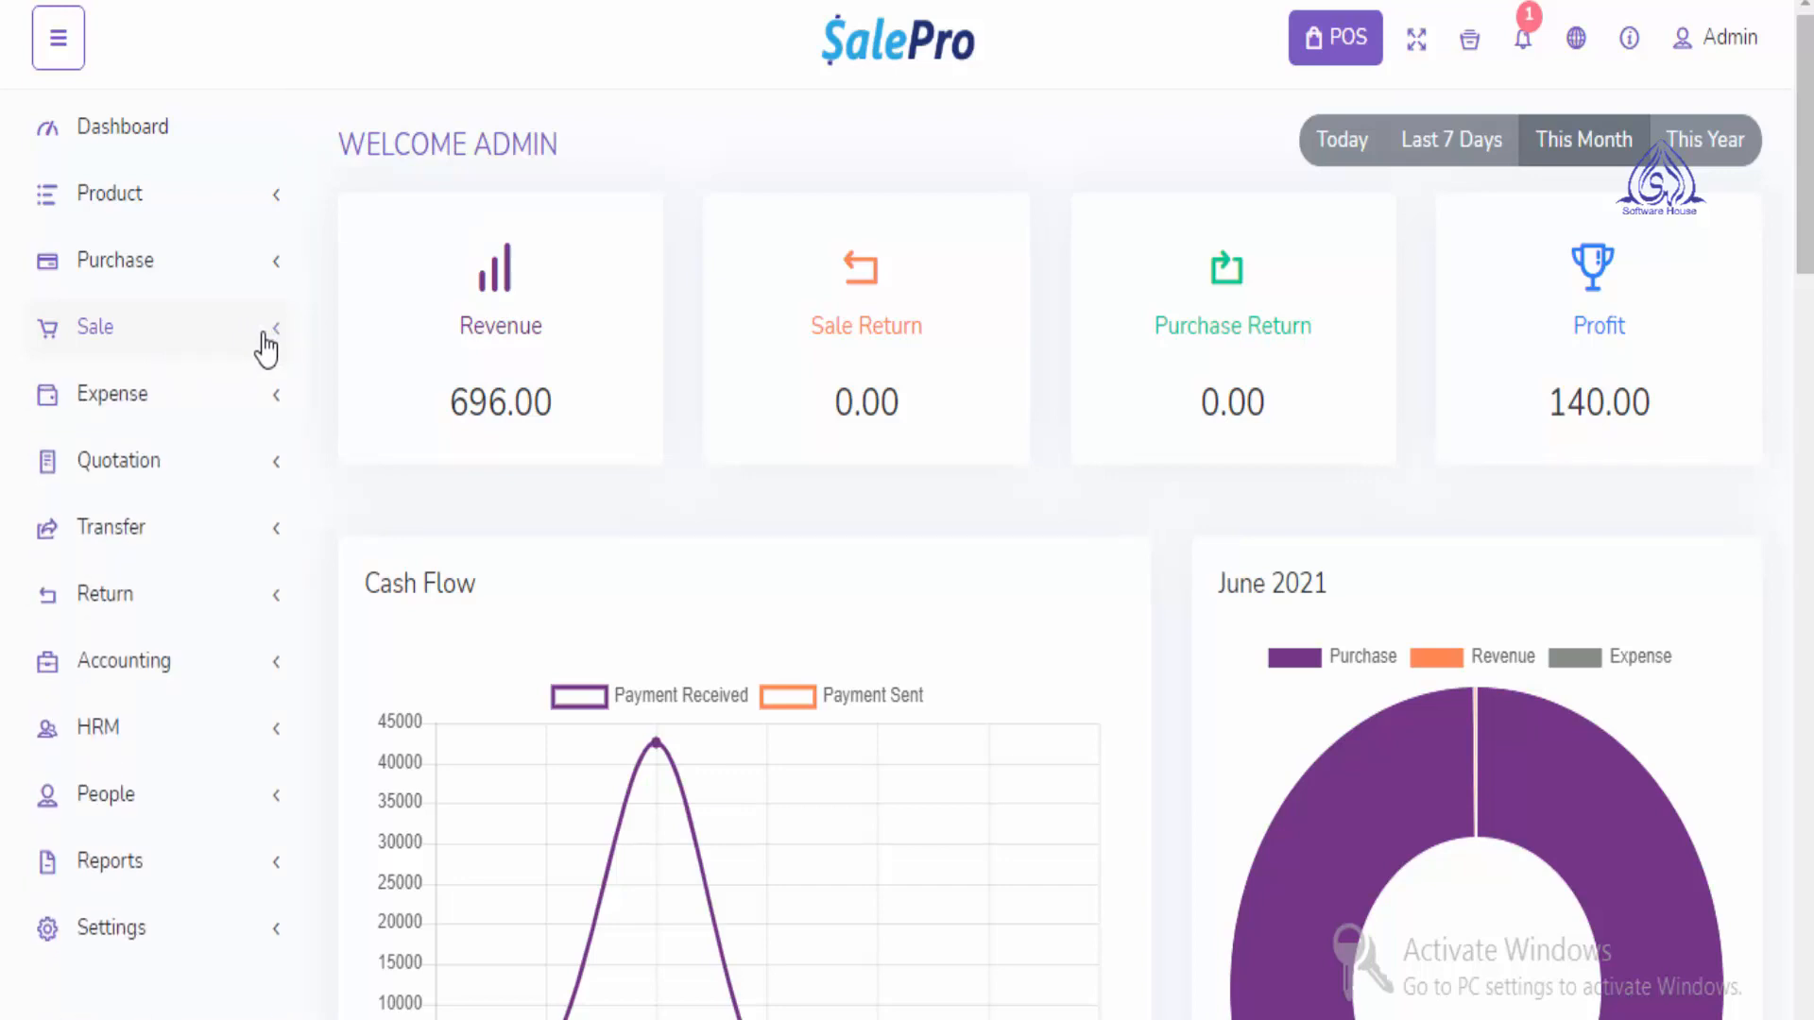
left_click(264, 336)
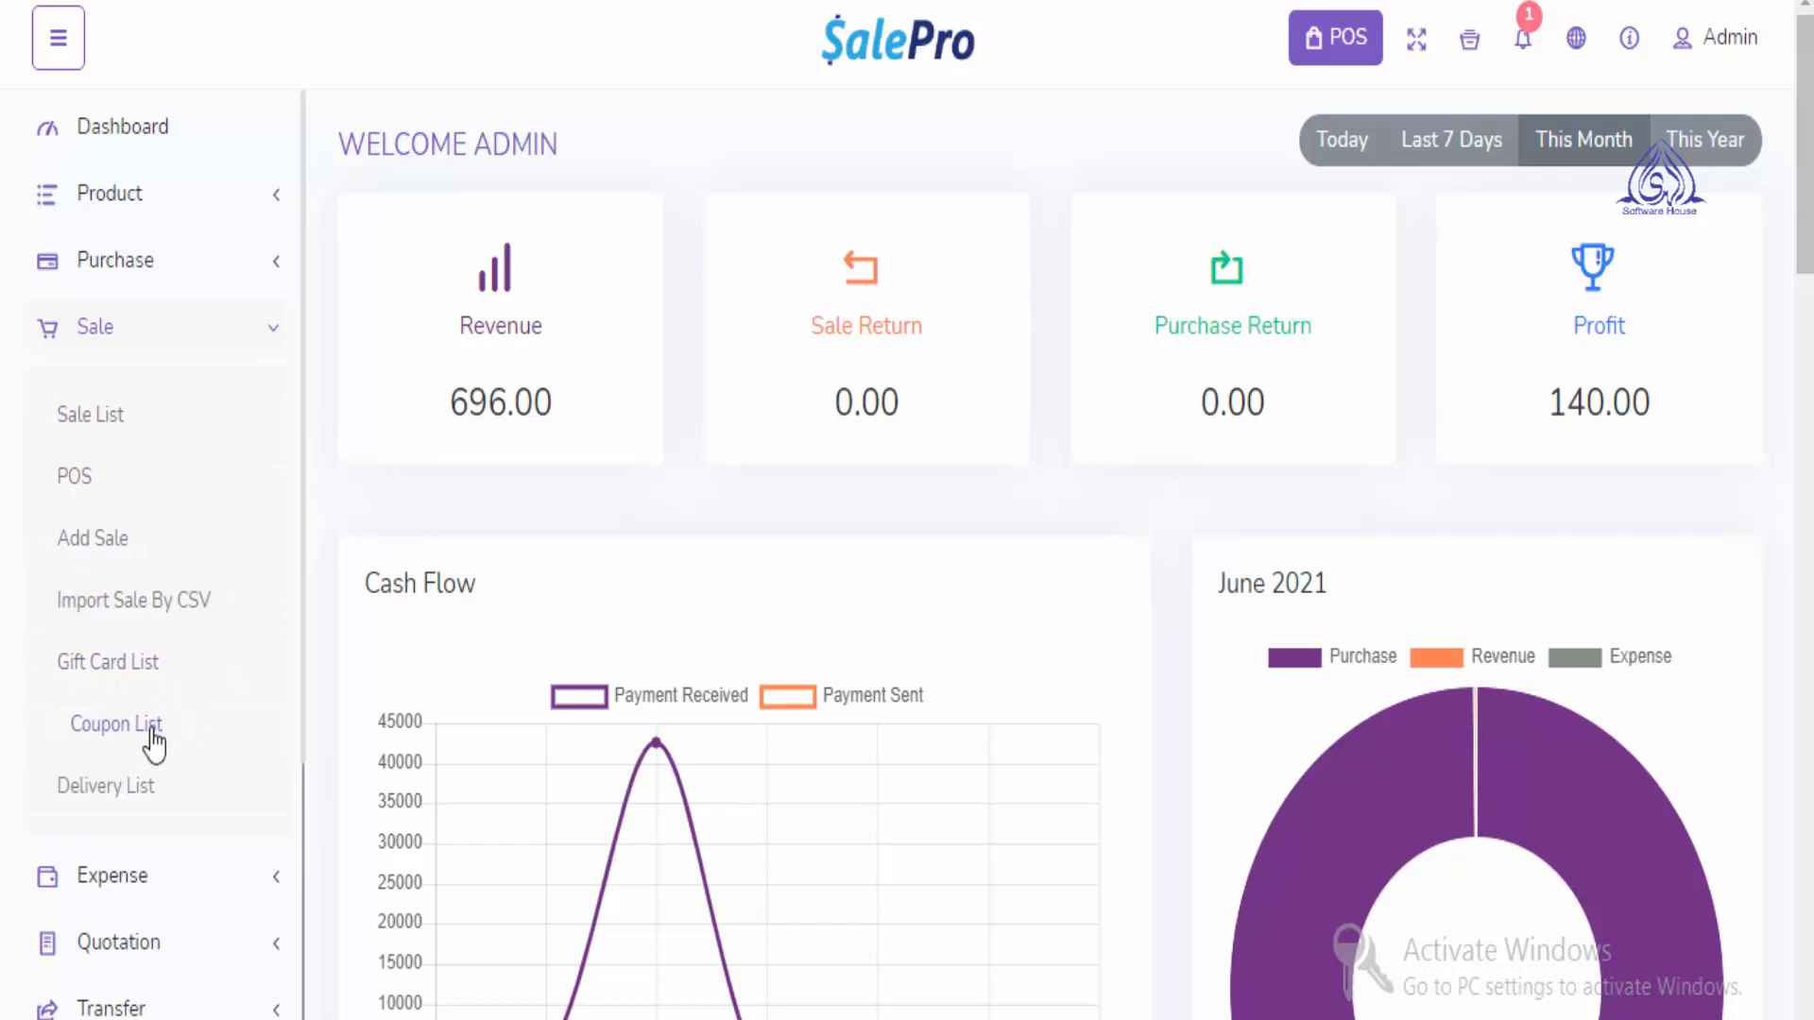
left_click(269, 336)
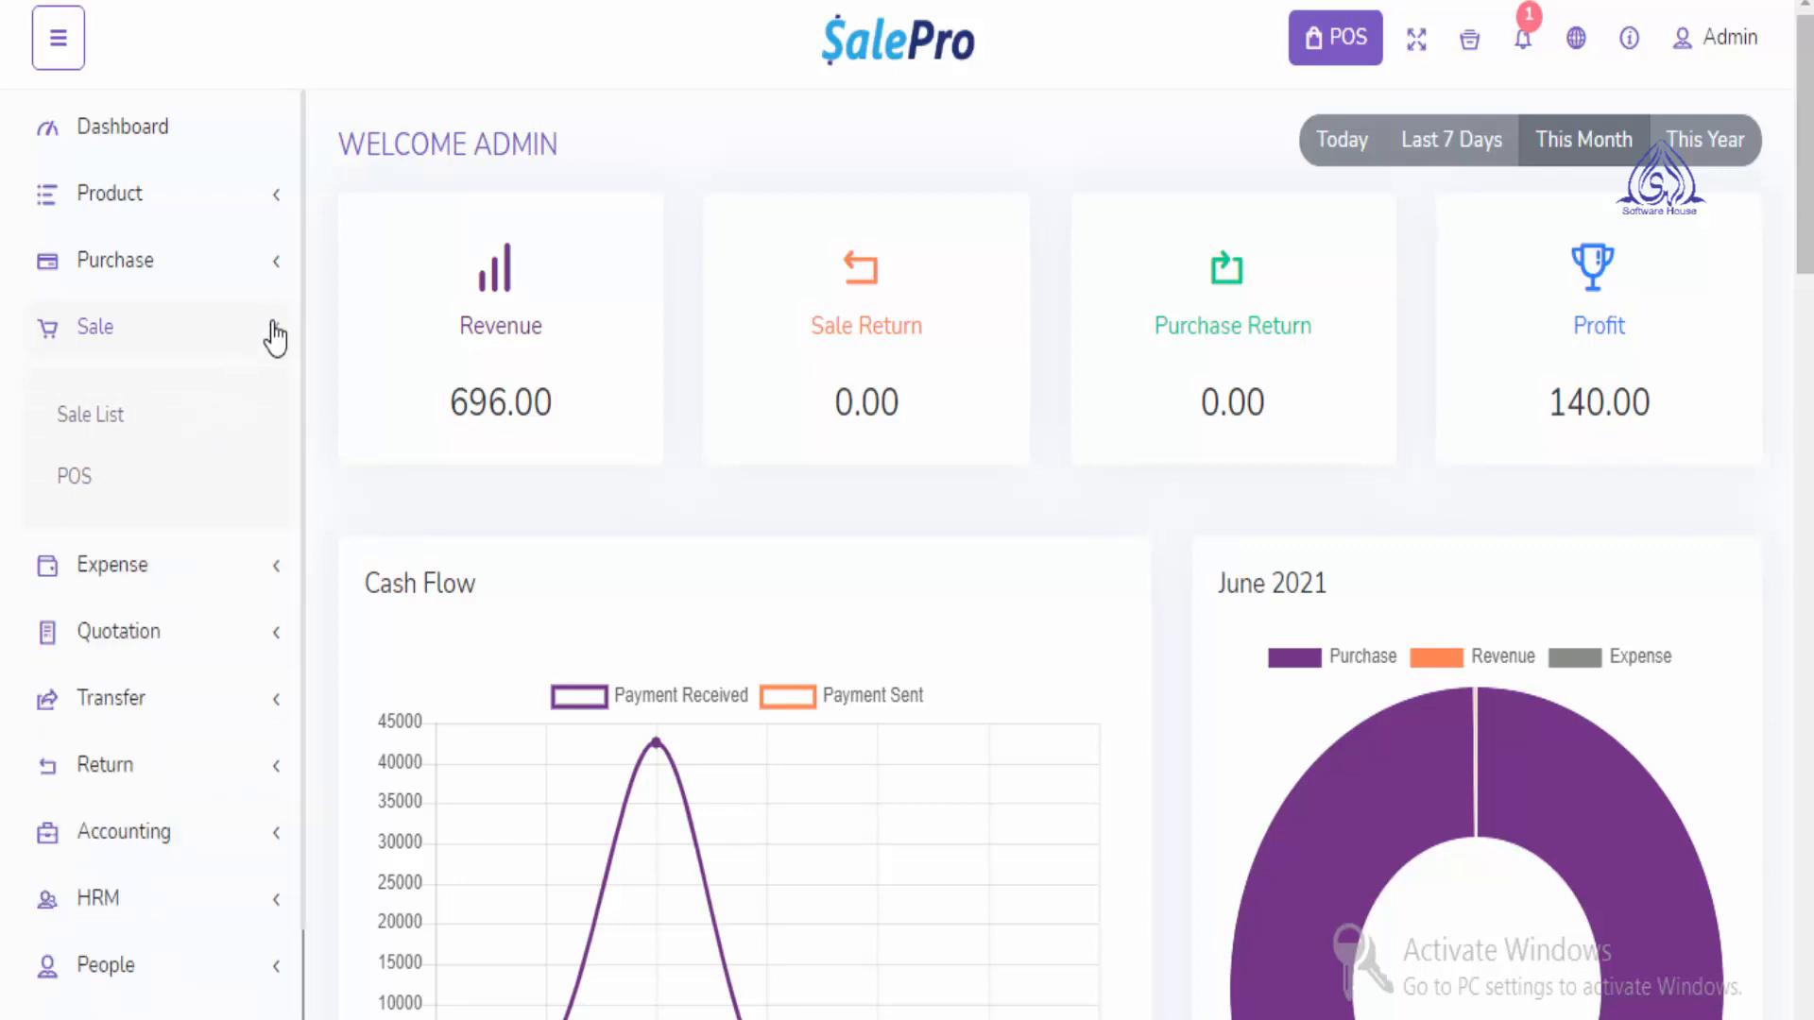
Review the functions available in the Expense and Quotation modules, collapsing each list once examined
left_click(243, 397)
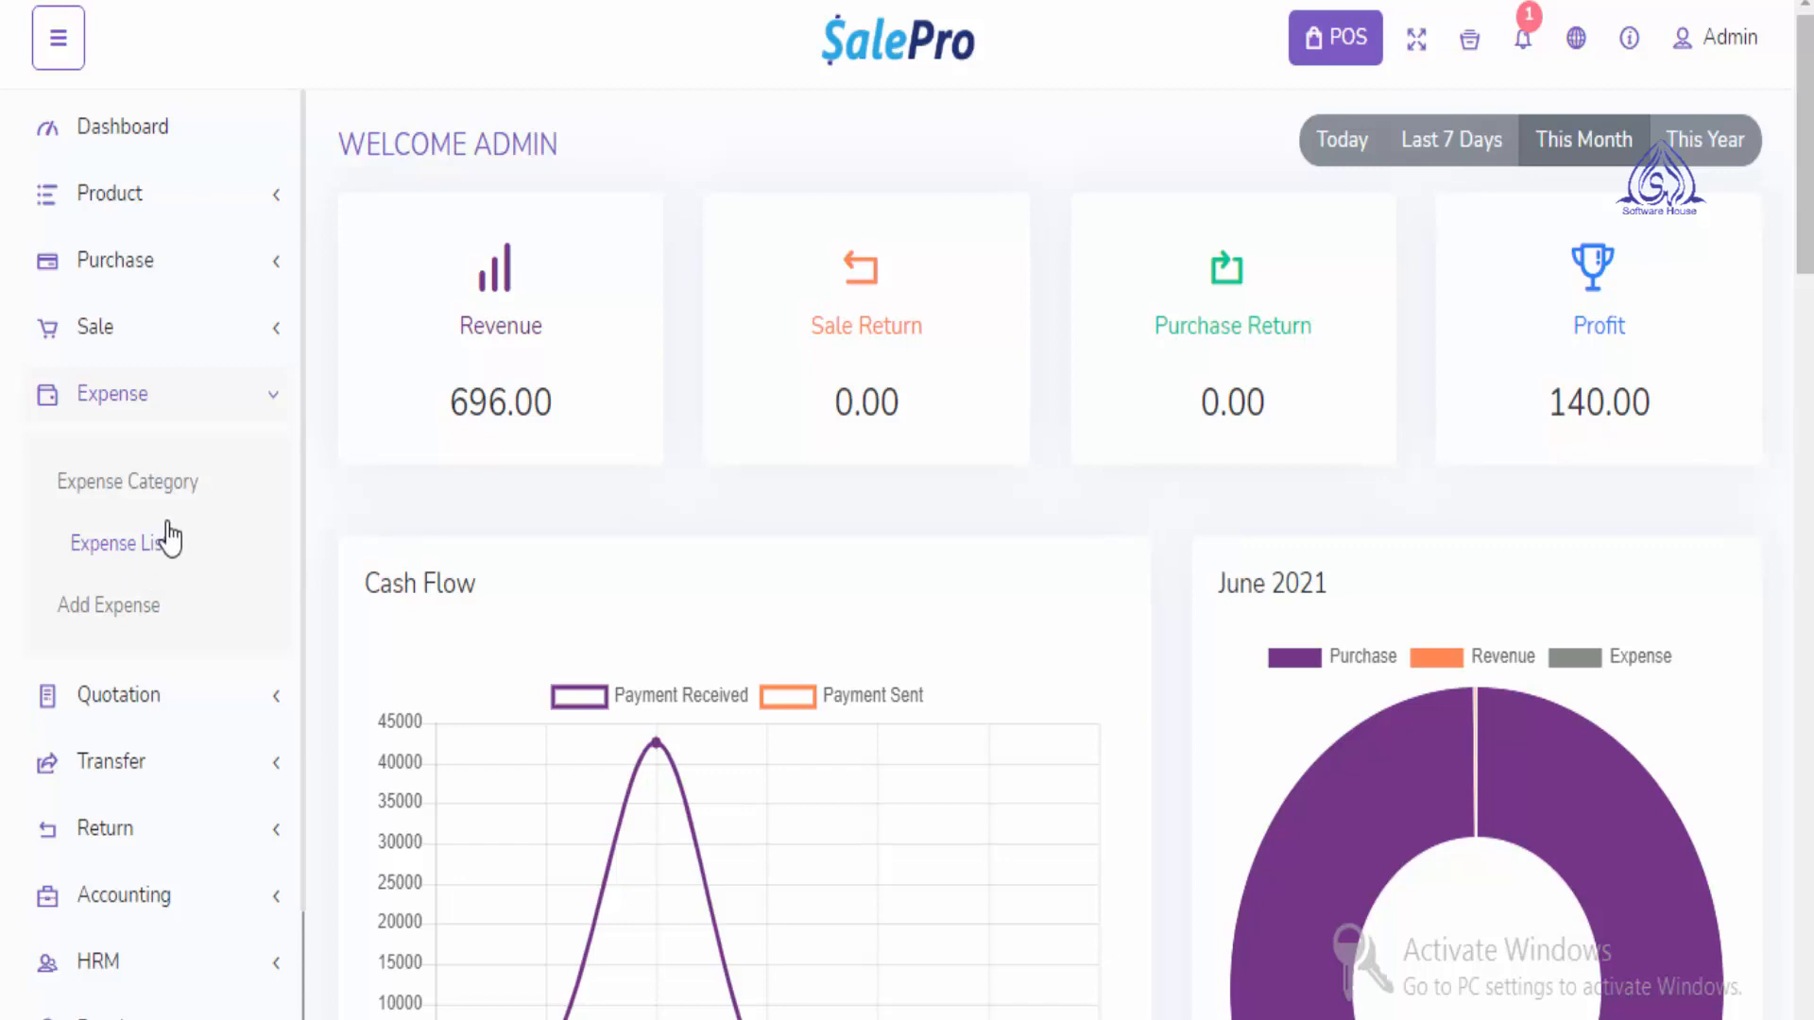
left_click(274, 413)
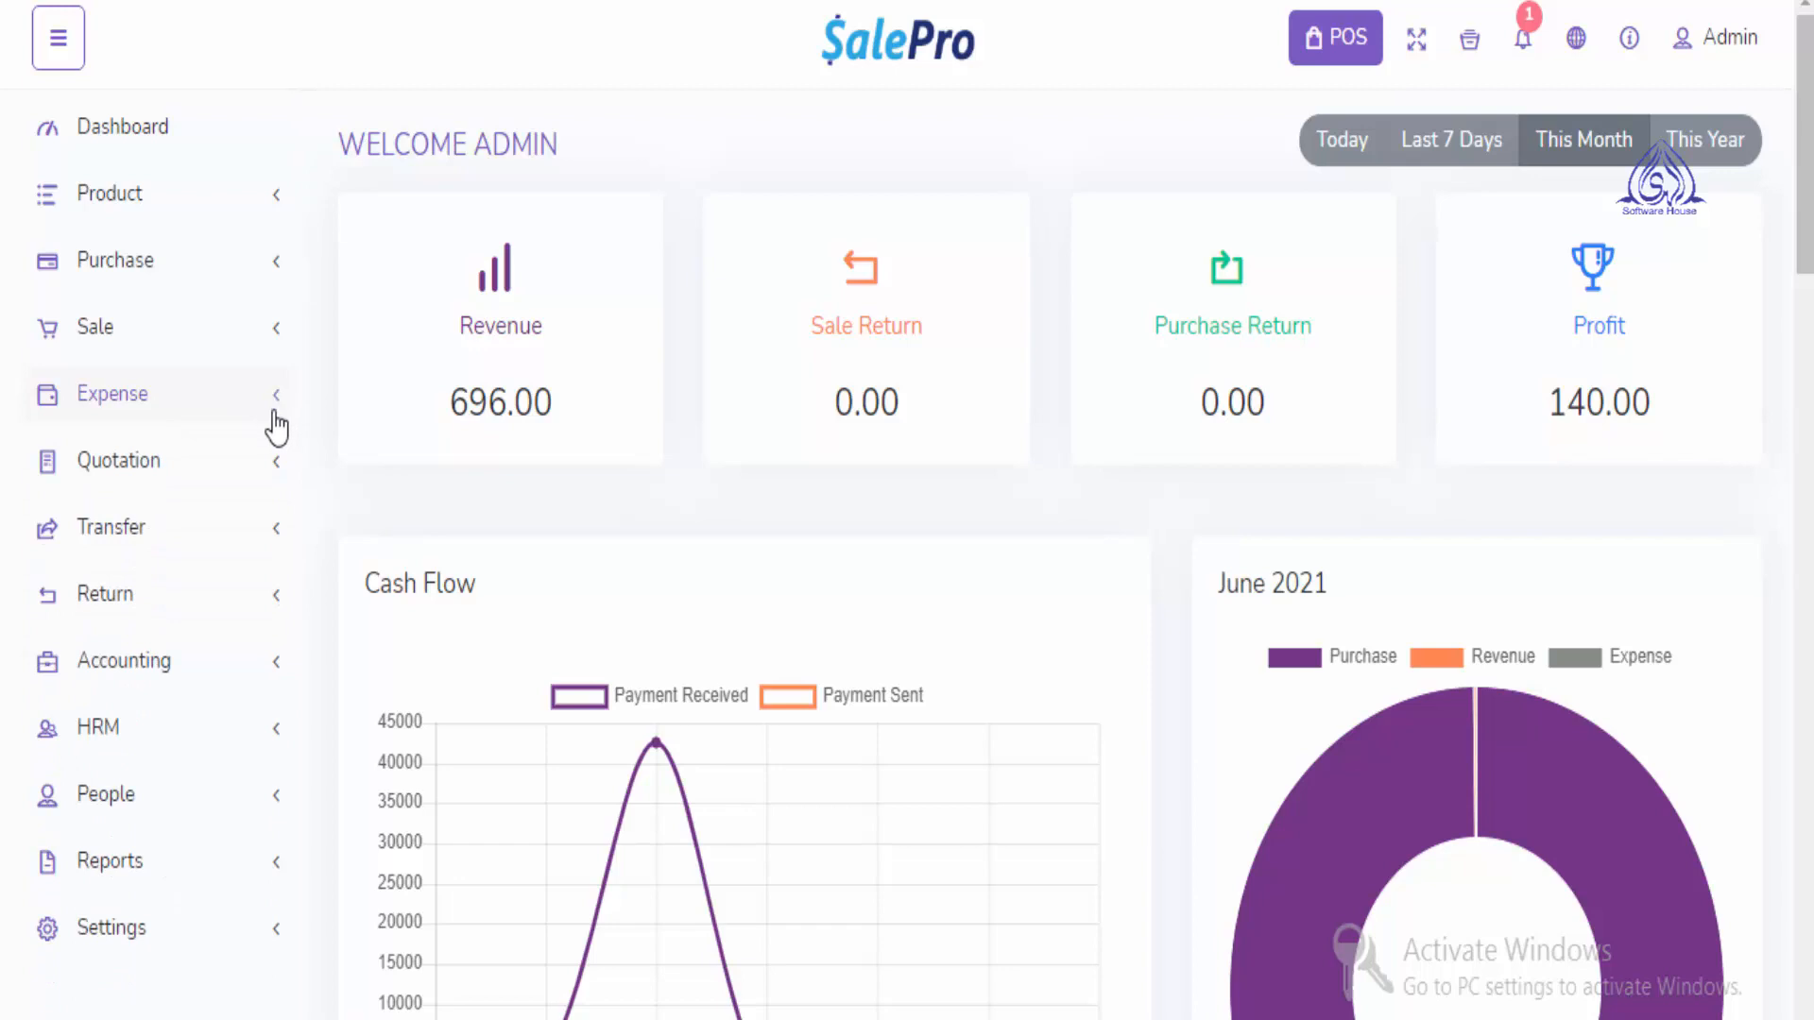
left_click(264, 475)
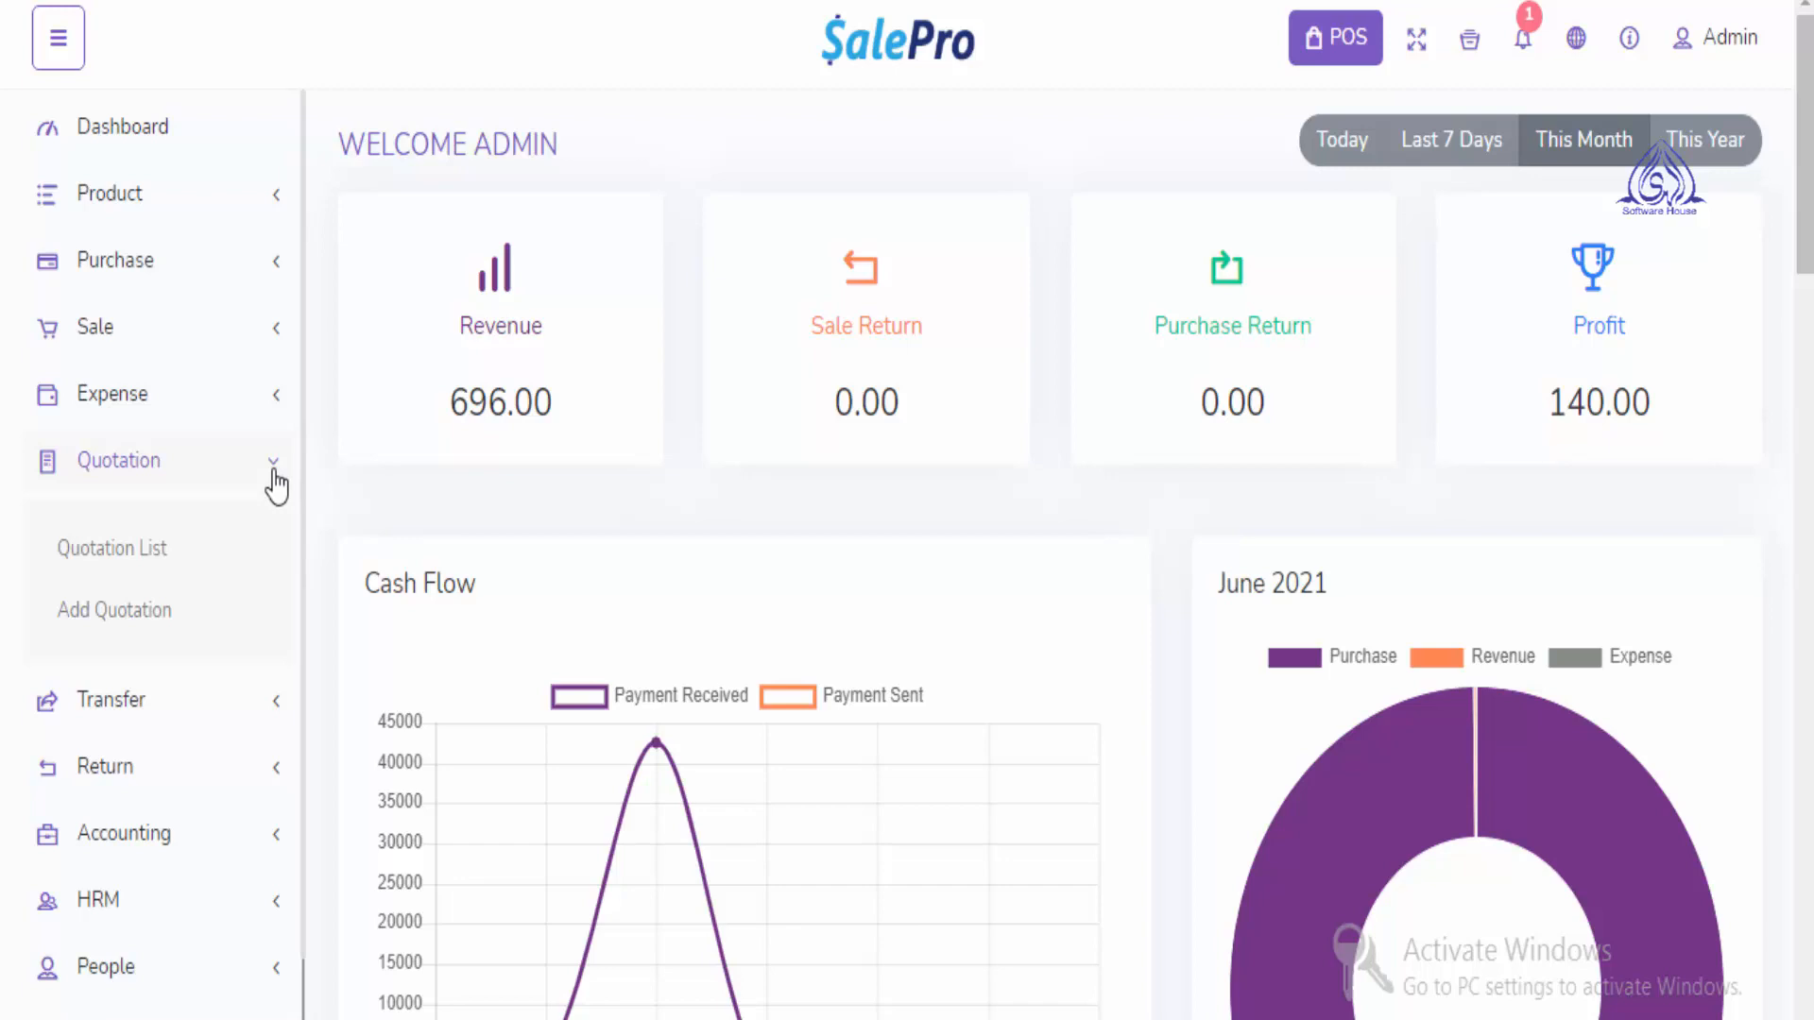
left_click(275, 482)
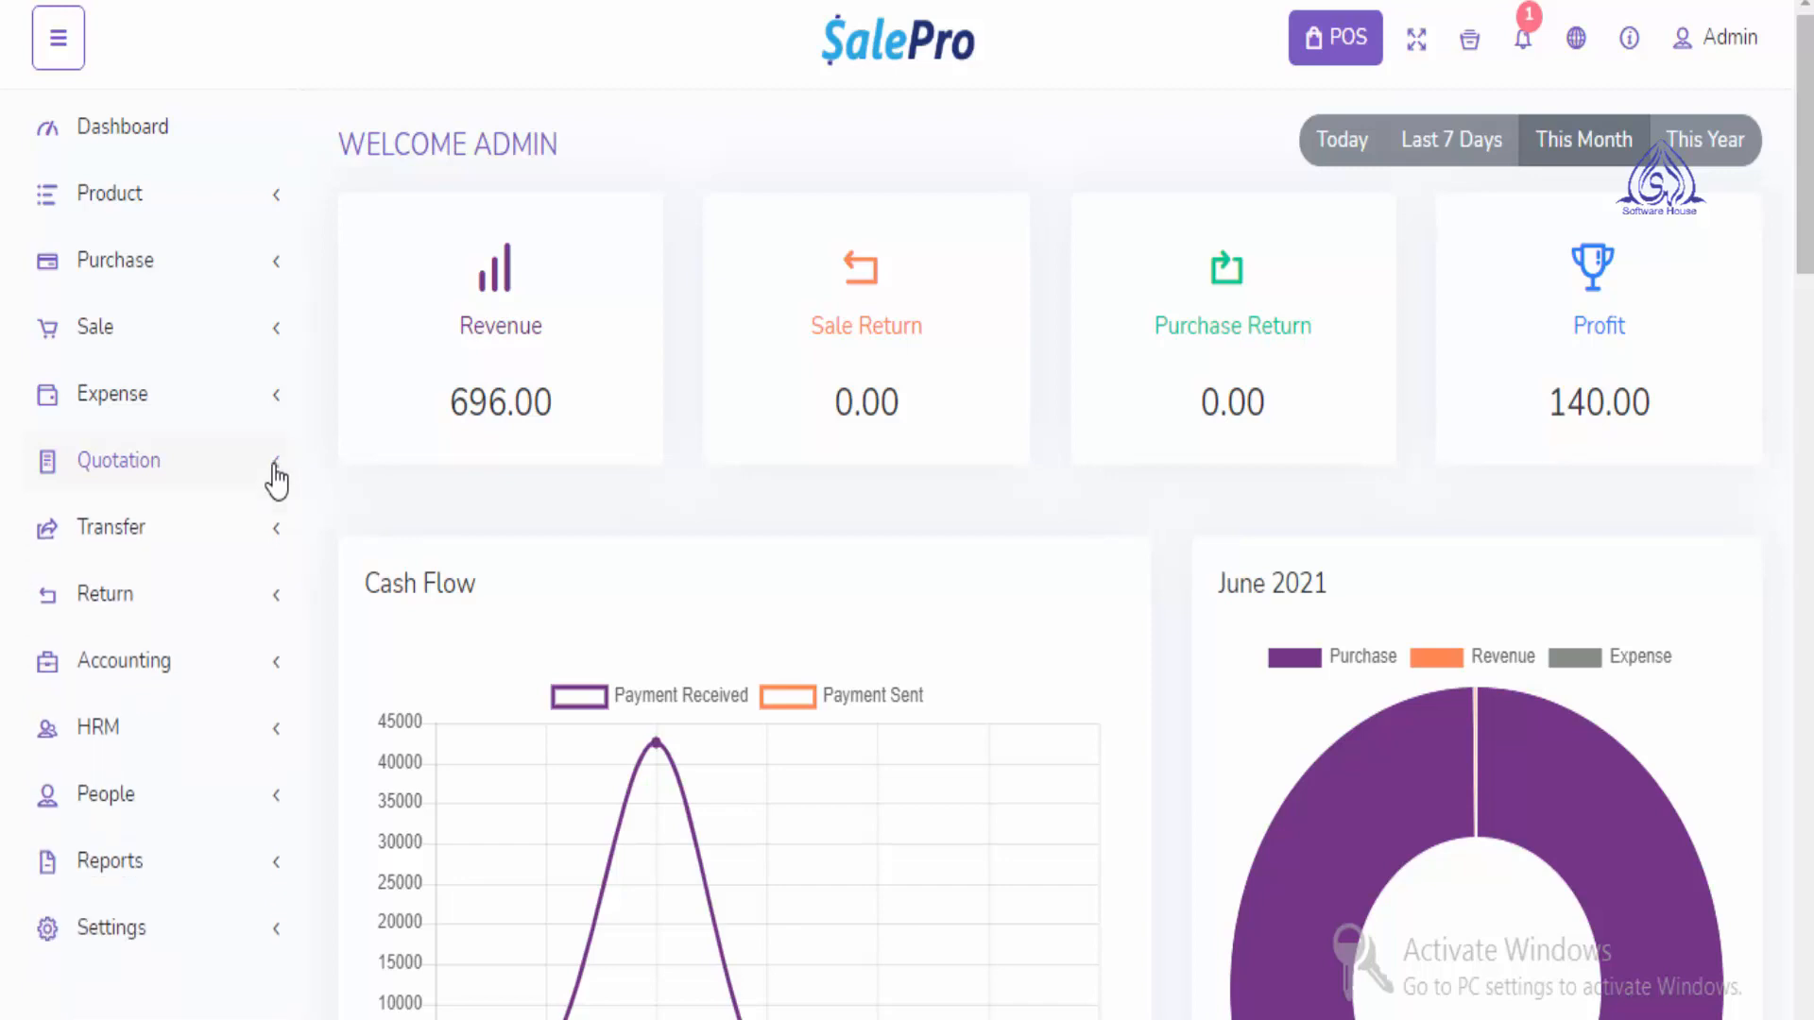
Review the stock Transfer functions and the sale and purchase Return functions, collapsing each list once examined
left_click(271, 540)
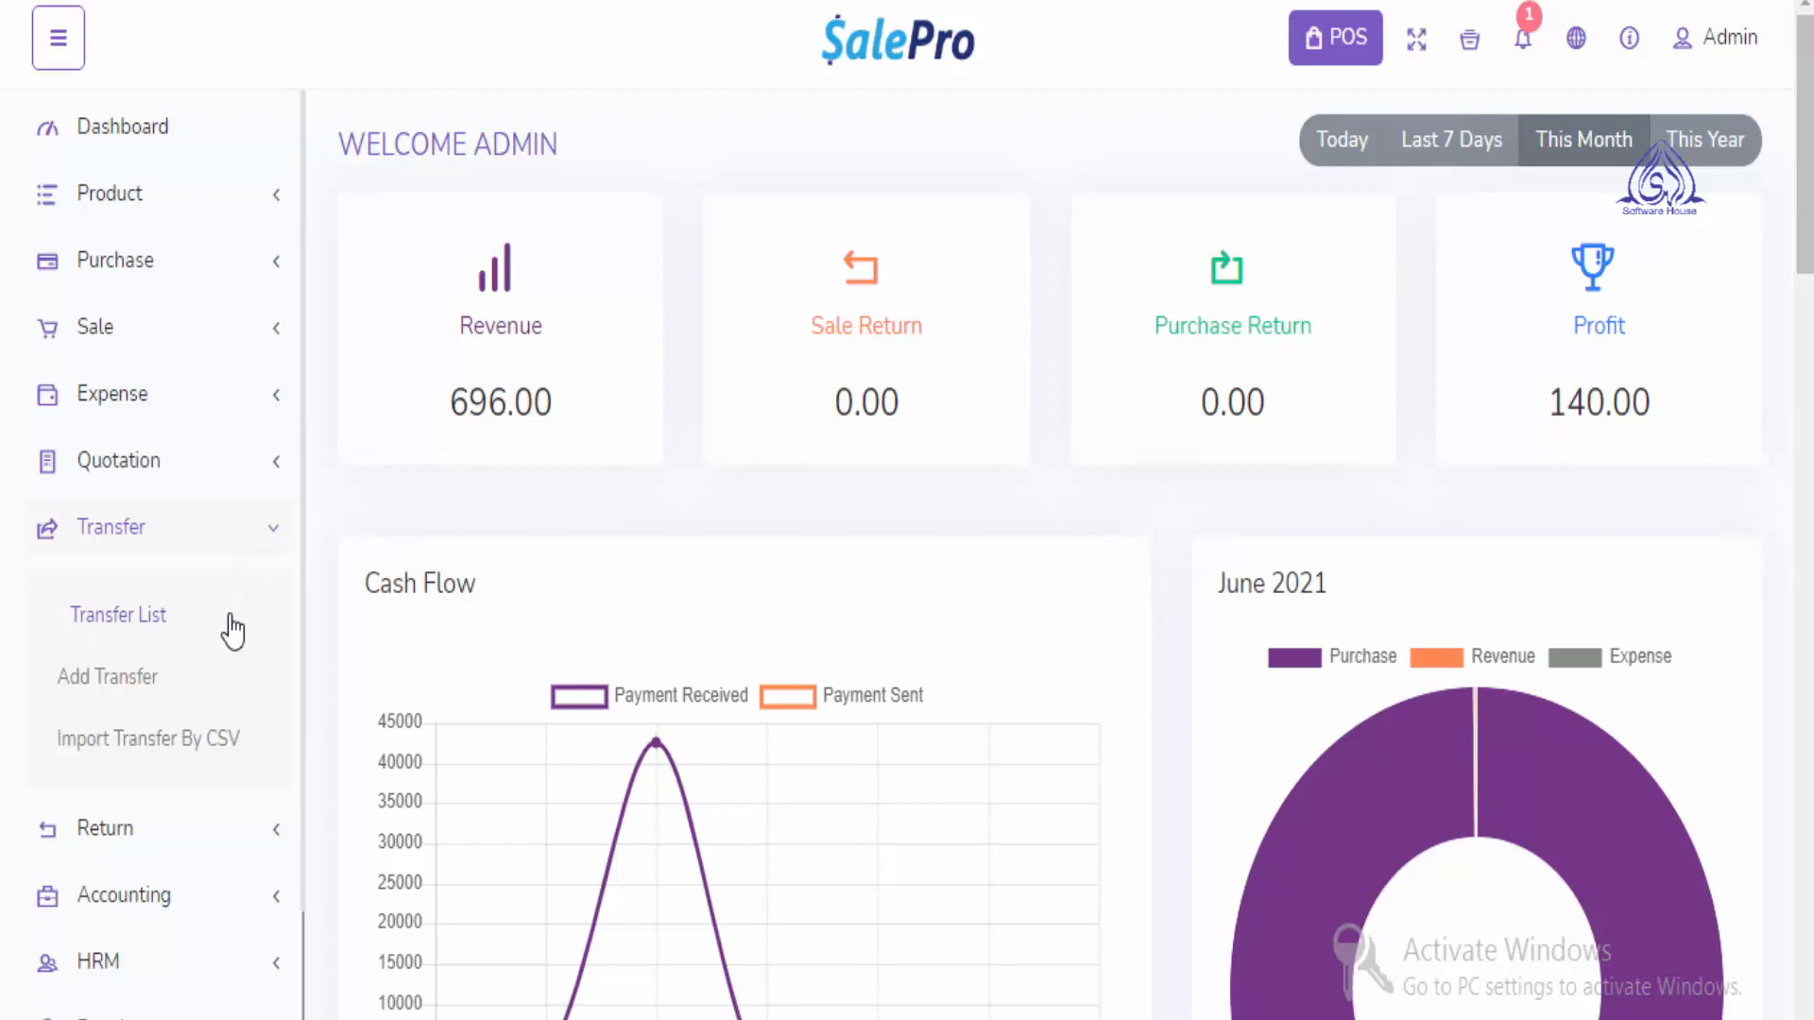
left_click(263, 545)
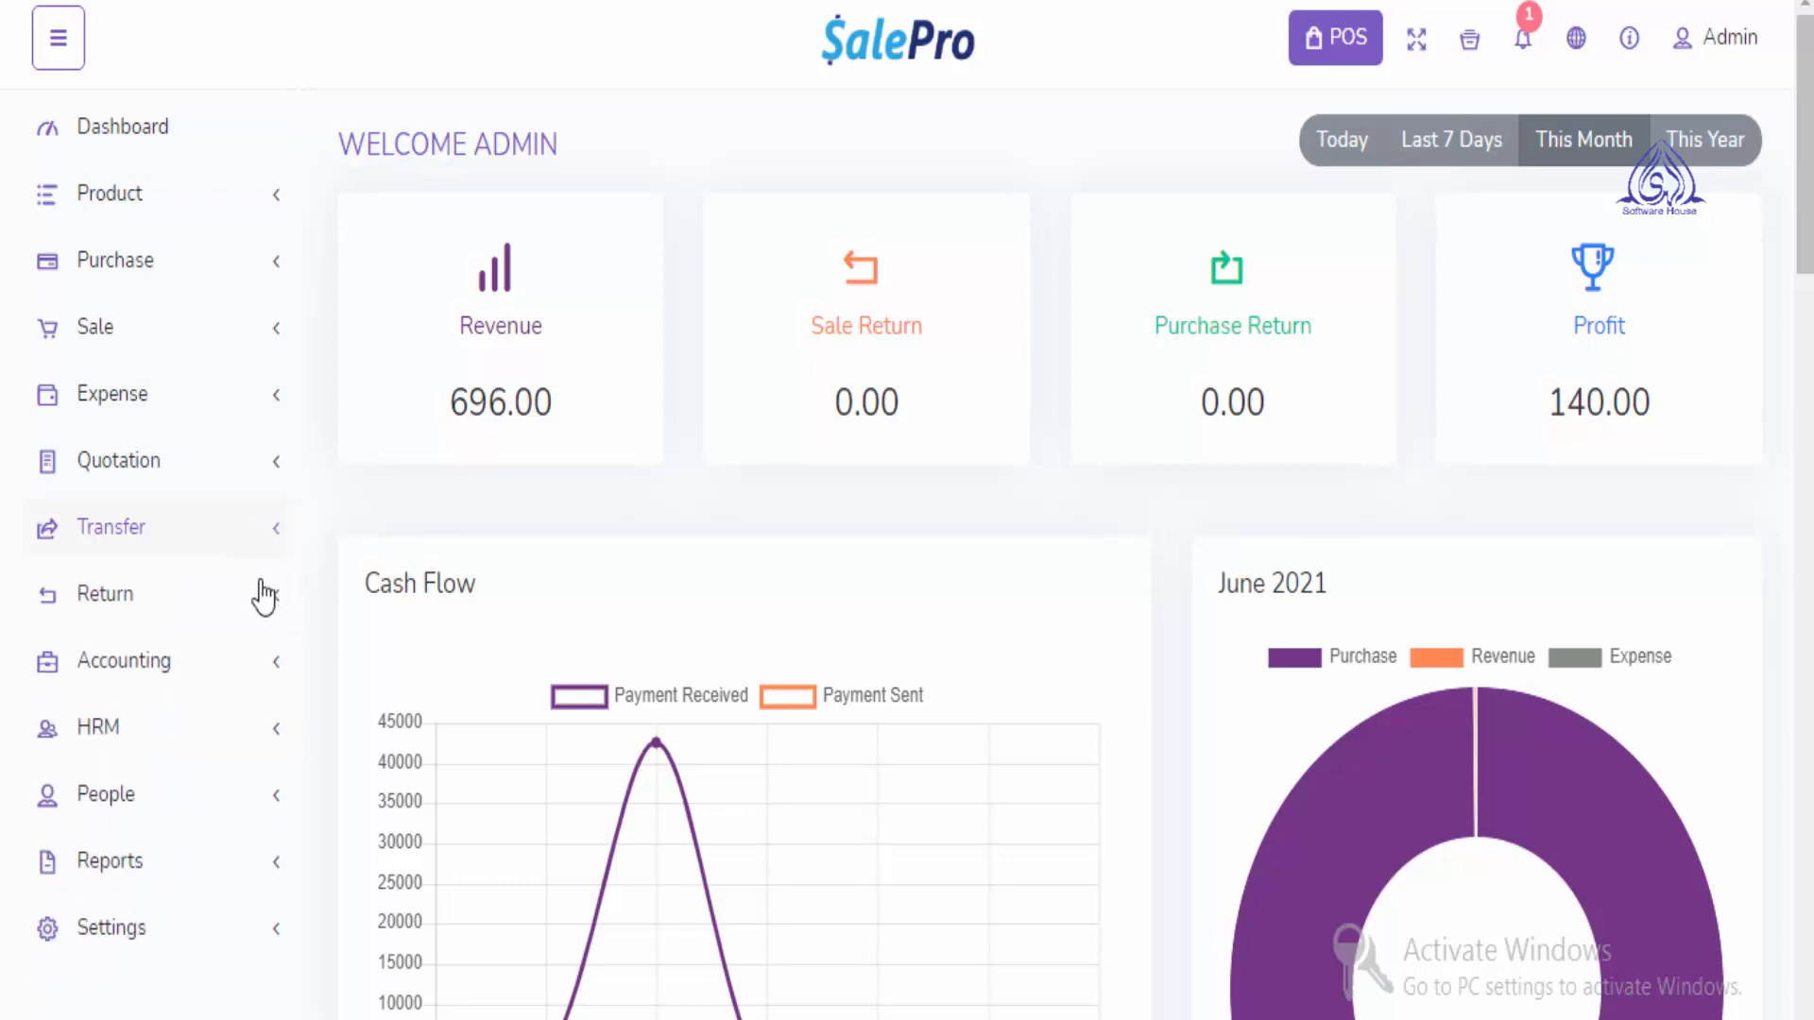
left_click(264, 601)
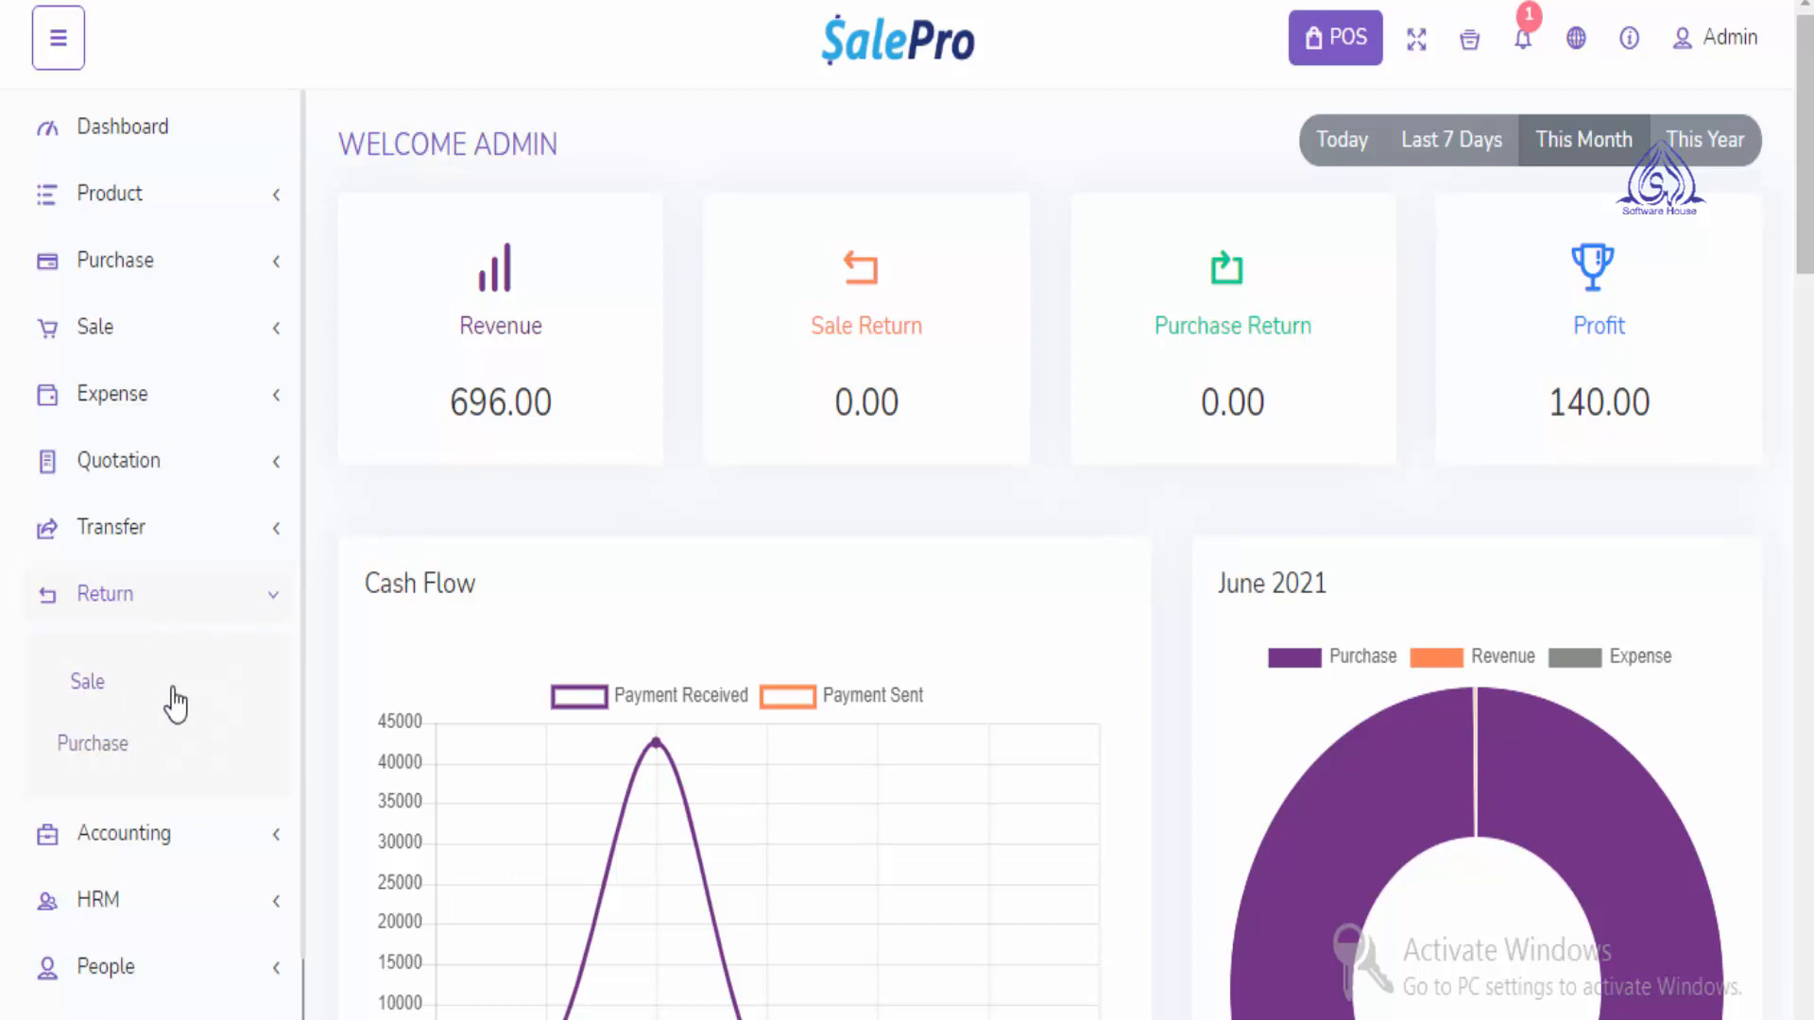
left_click(268, 610)
Review the functions available in the Accounting and HRM modules, from Account List through Holiday, collapsing each list once examined
left_click(255, 679)
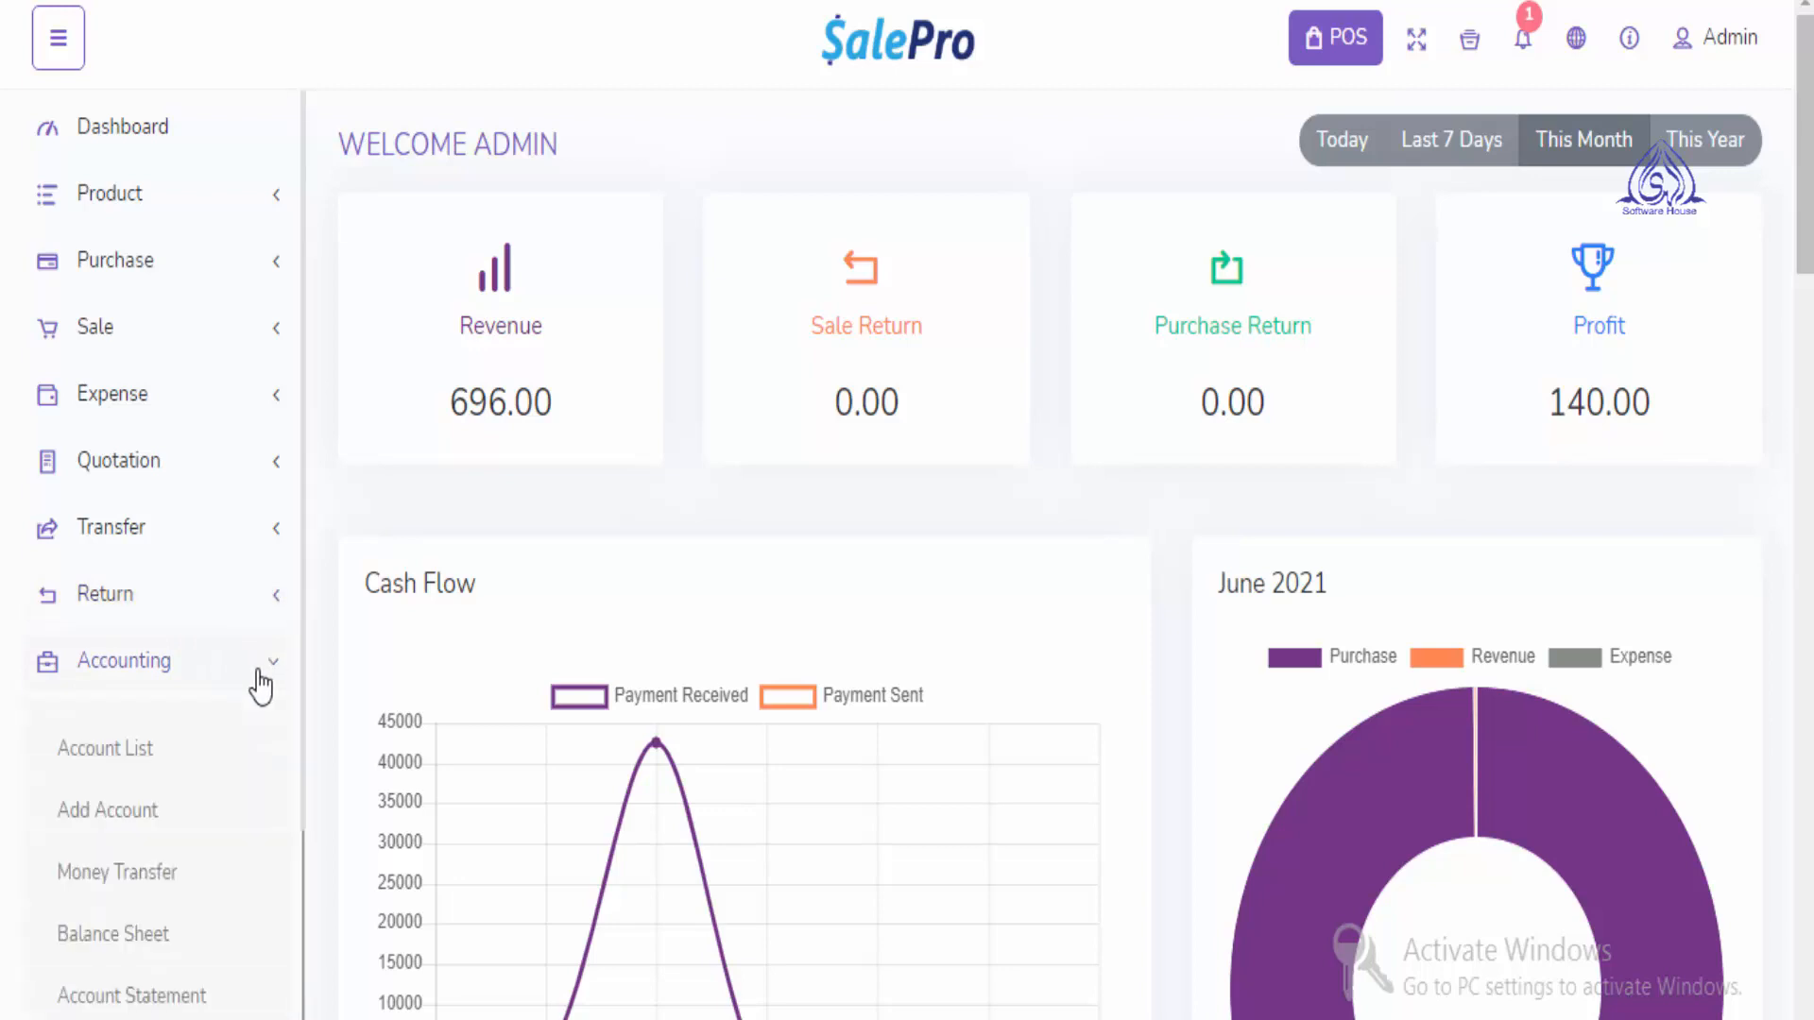
scroll(257, 694, "down", 2)
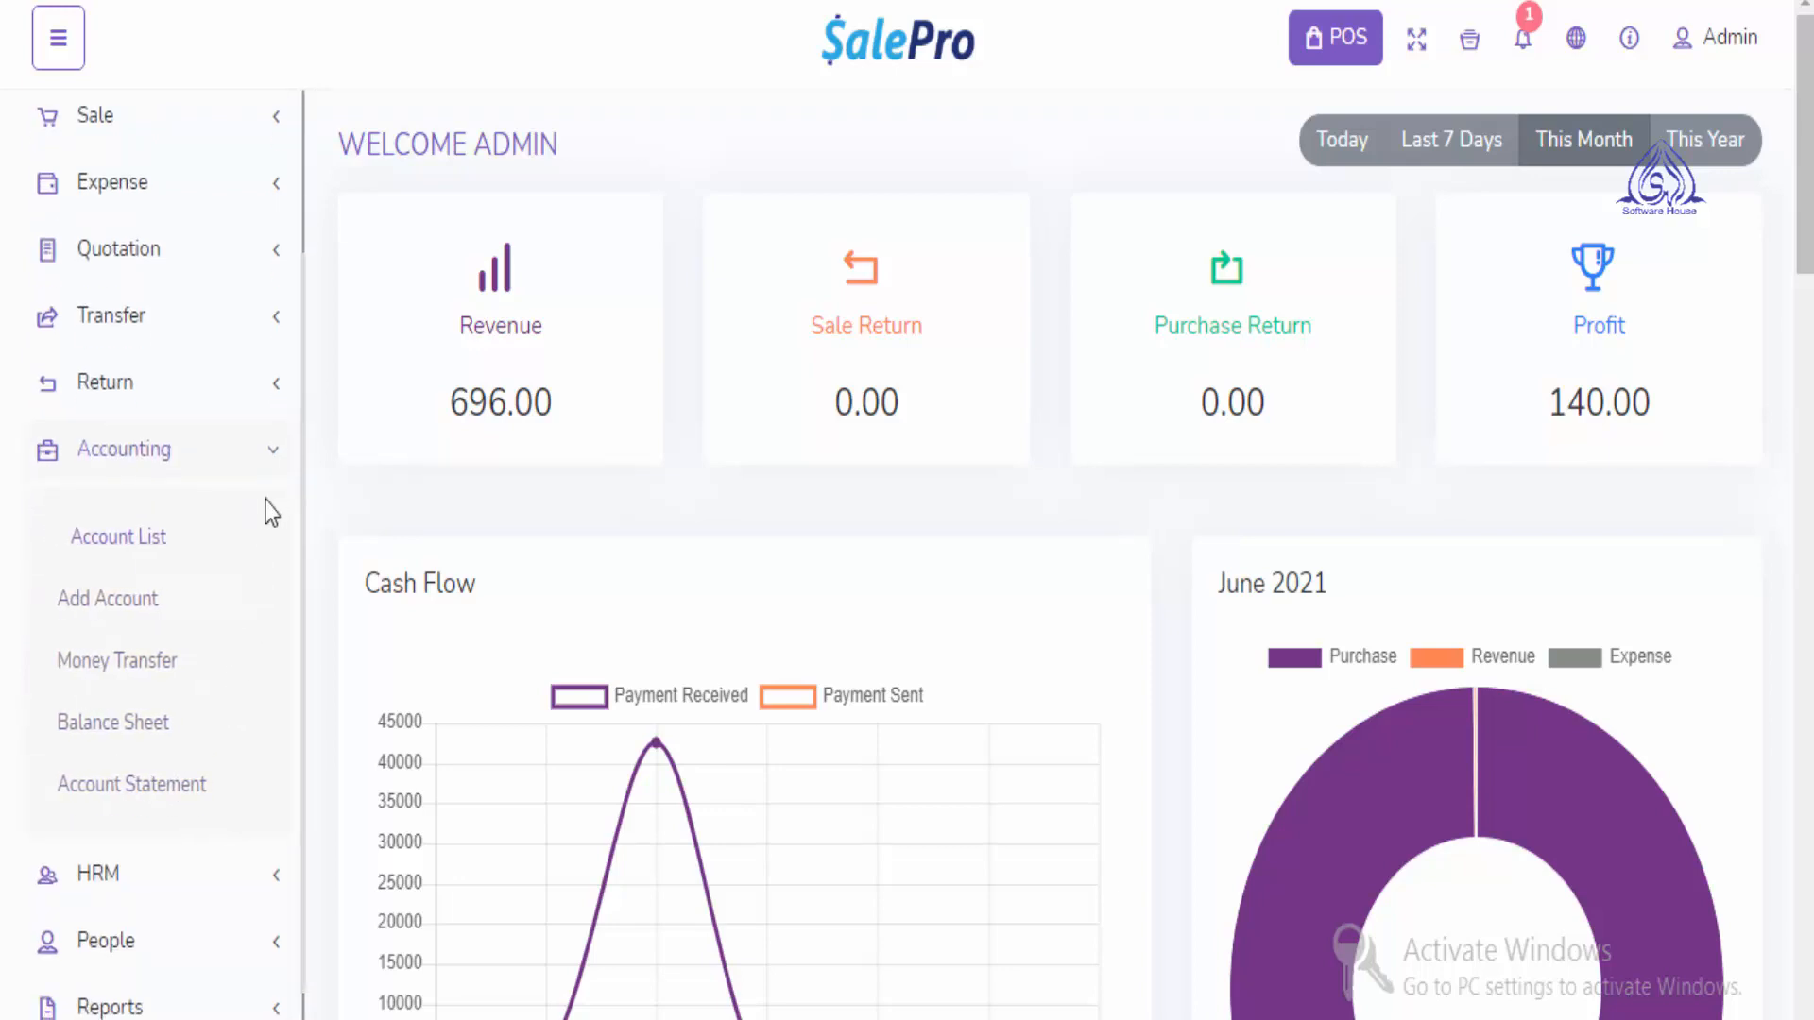
left_click(272, 463)
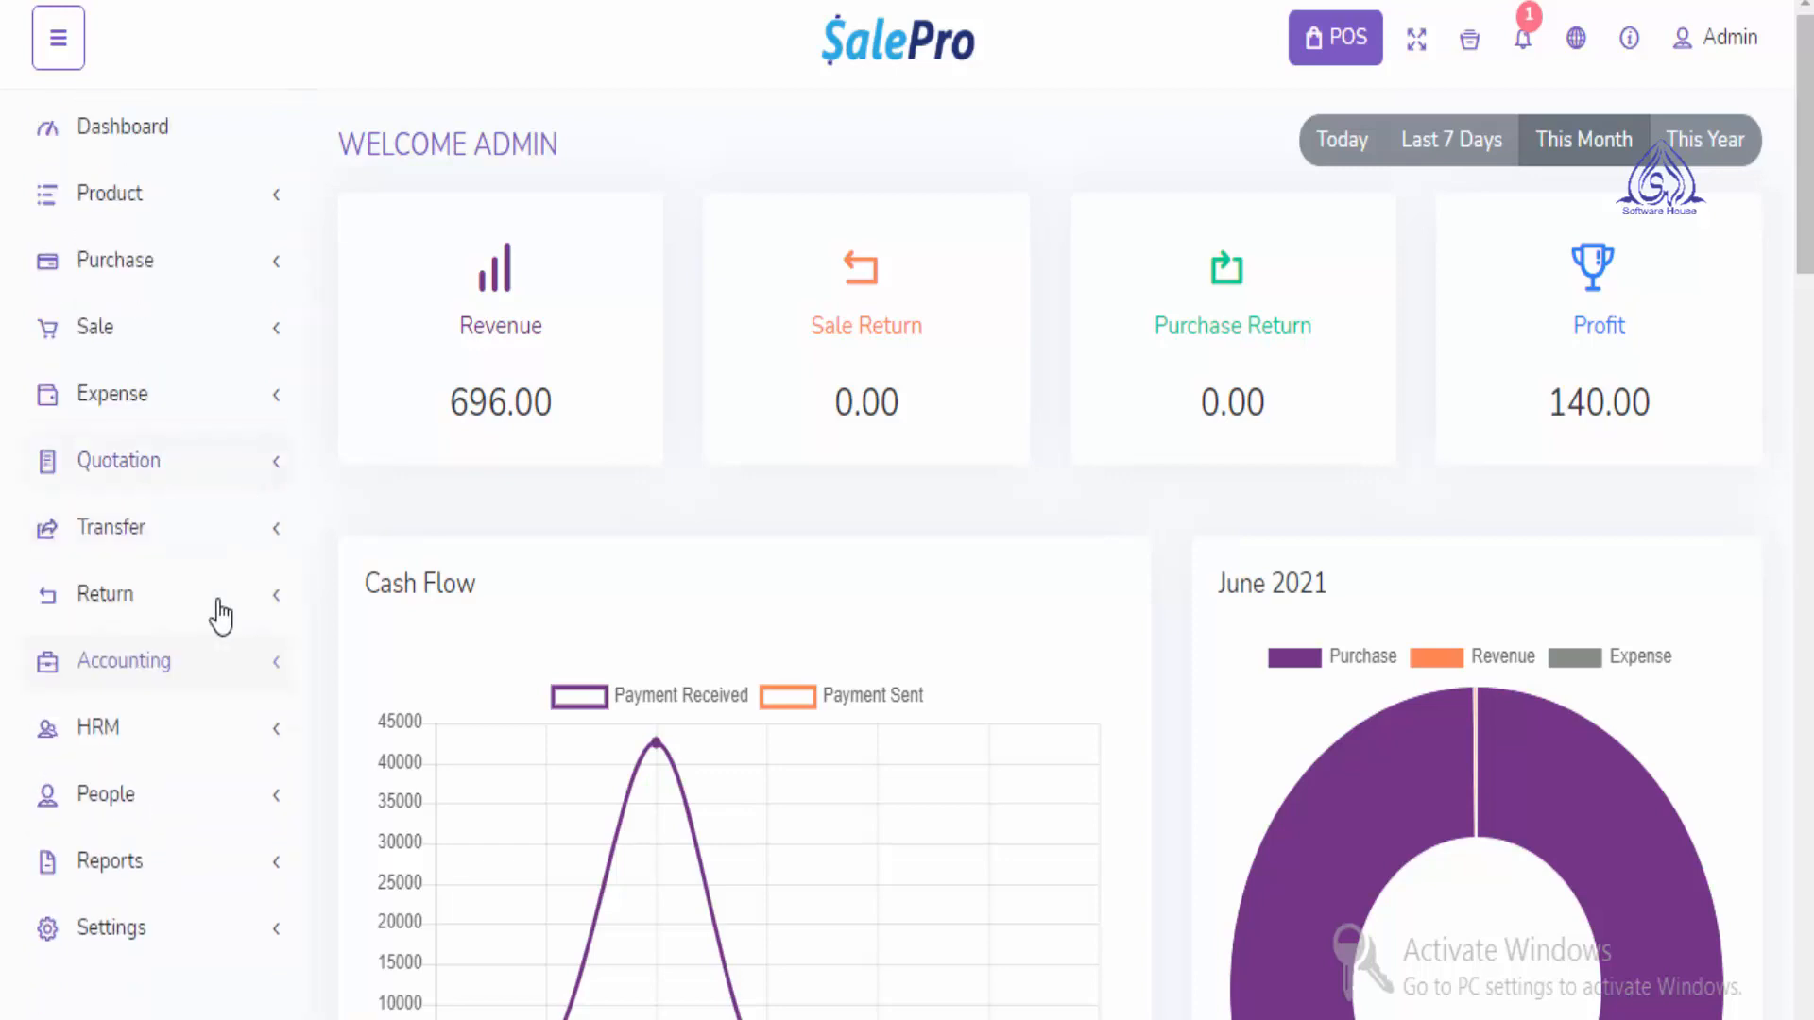
scroll(211, 665, "down", 2)
left_click(248, 644)
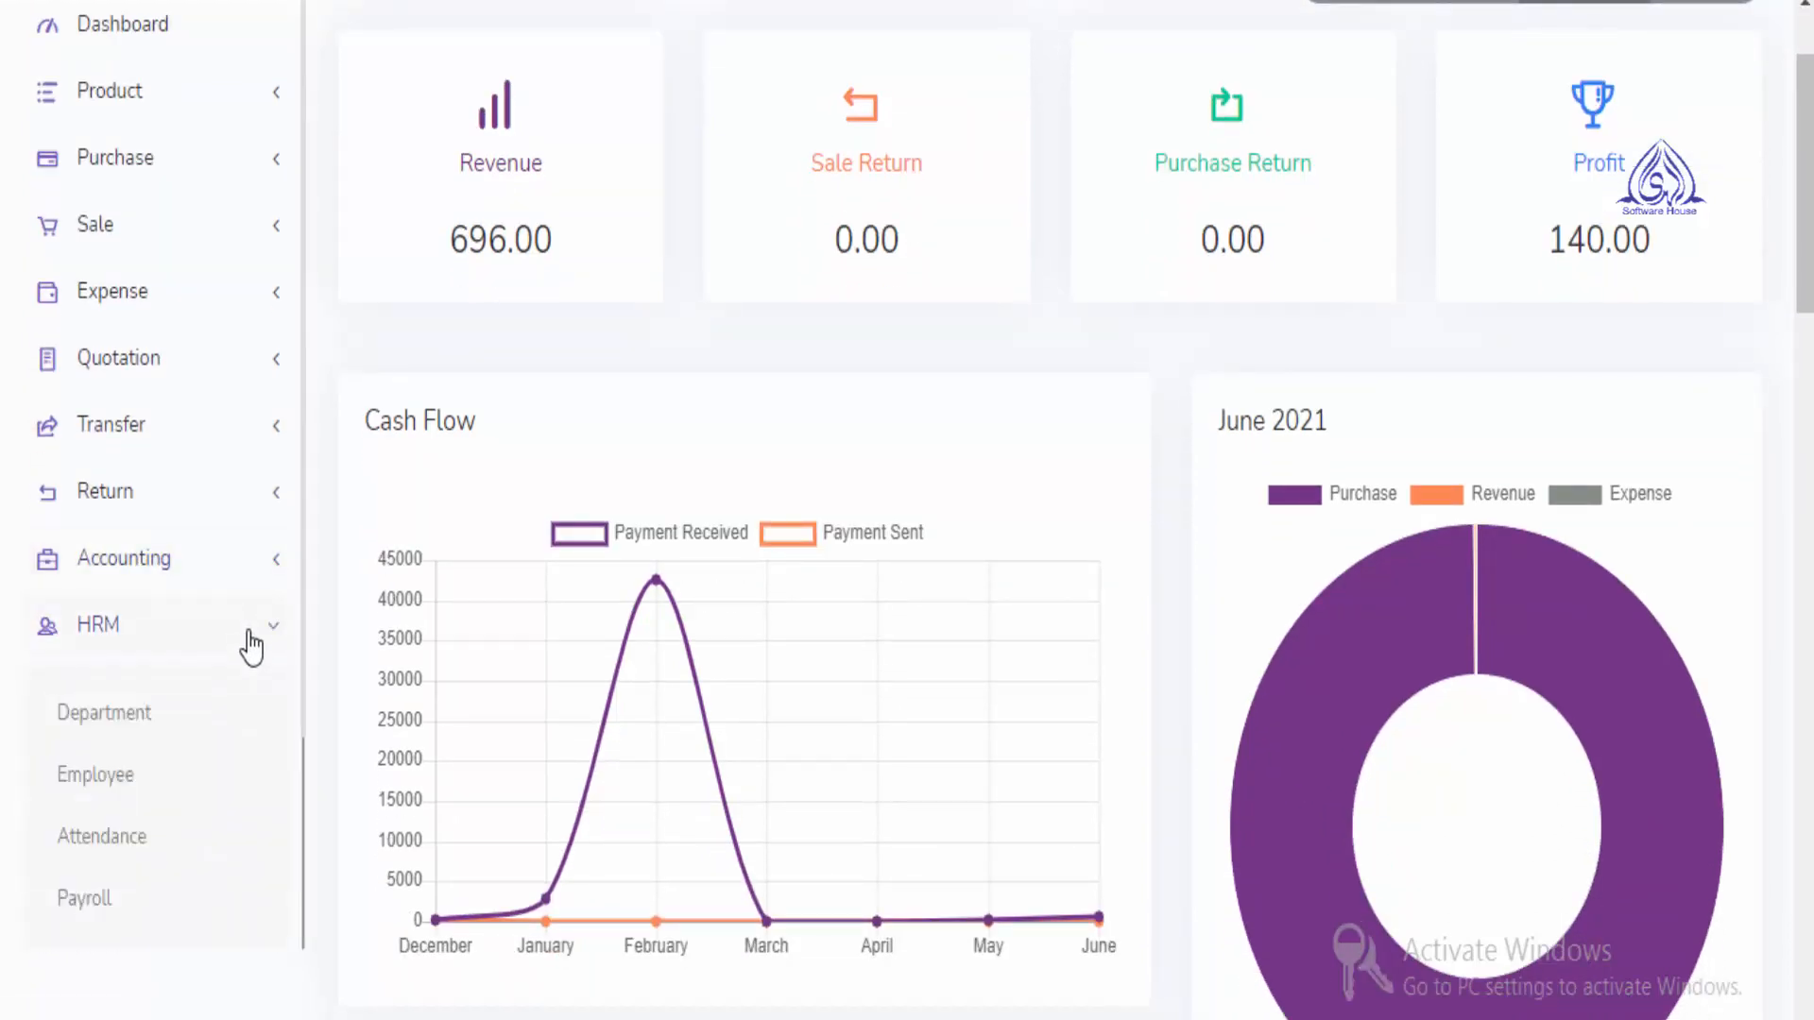
scroll(252, 642, "down", 2)
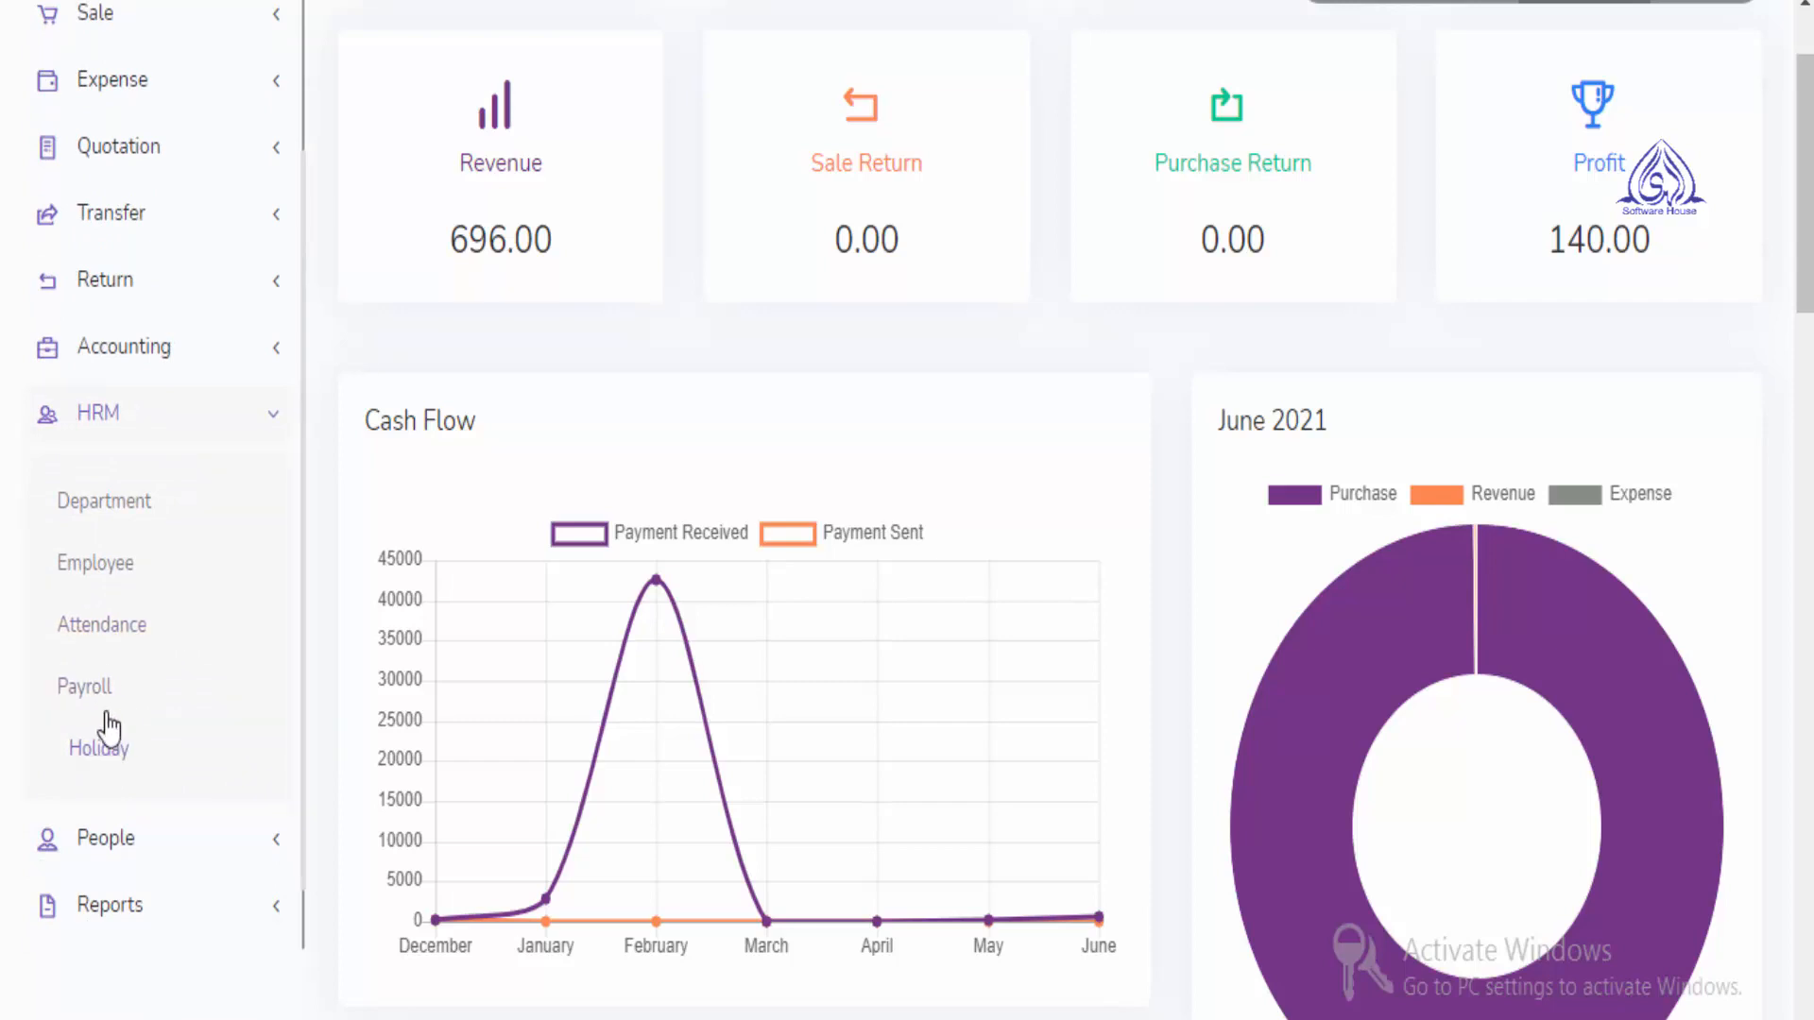
left_click(255, 430)
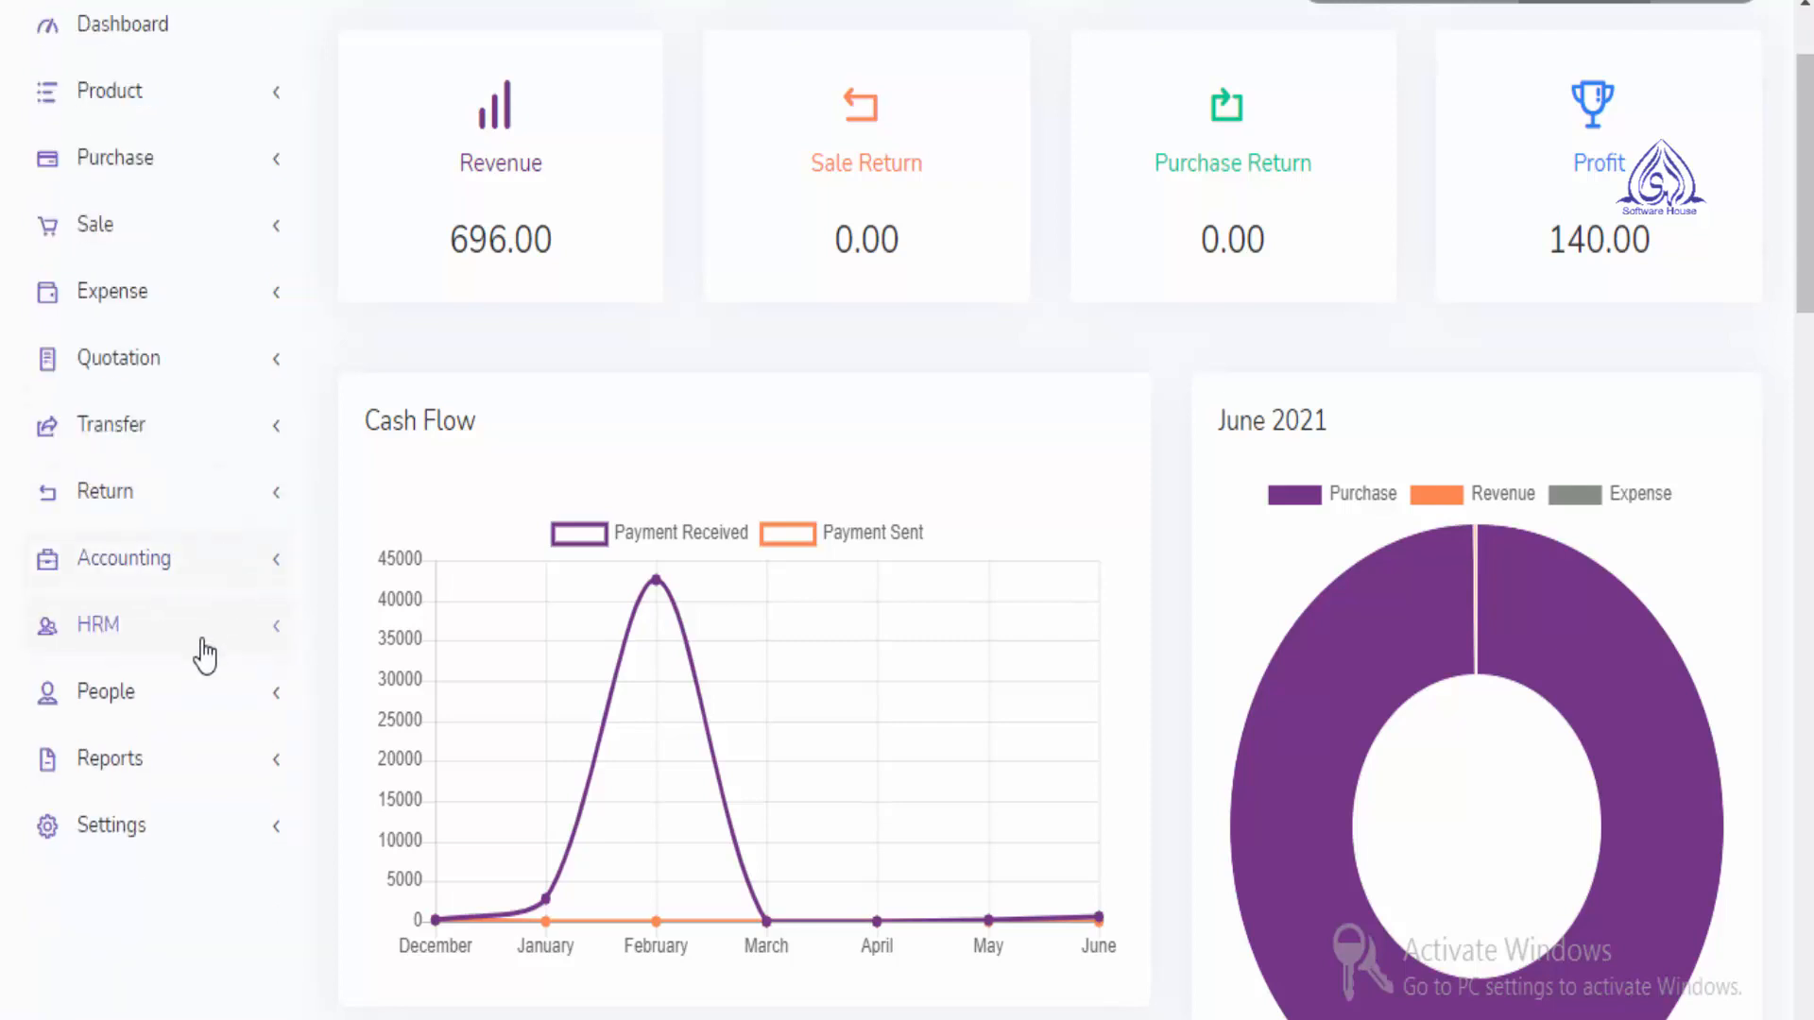
Review the user, customer, biller and supplier functions in the People module and collapse its list
scroll(208, 650, "down", 2)
left_click(239, 710)
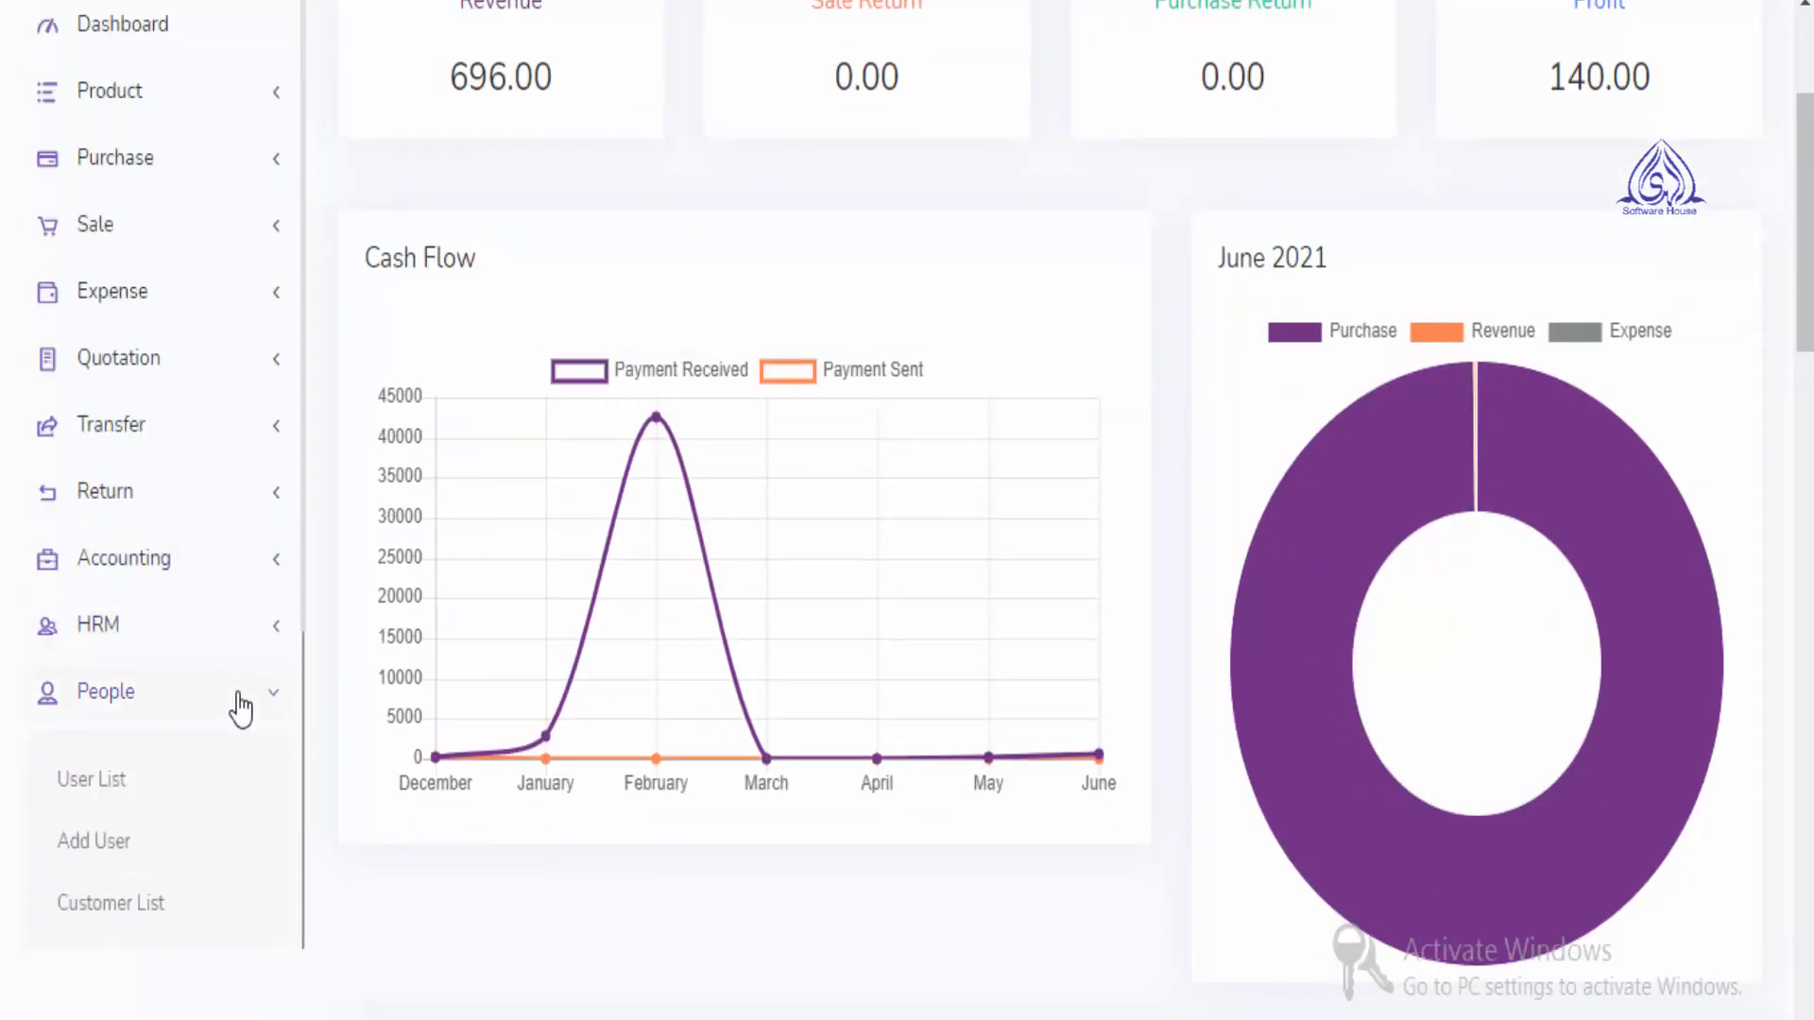
scroll(244, 704, "down", 3)
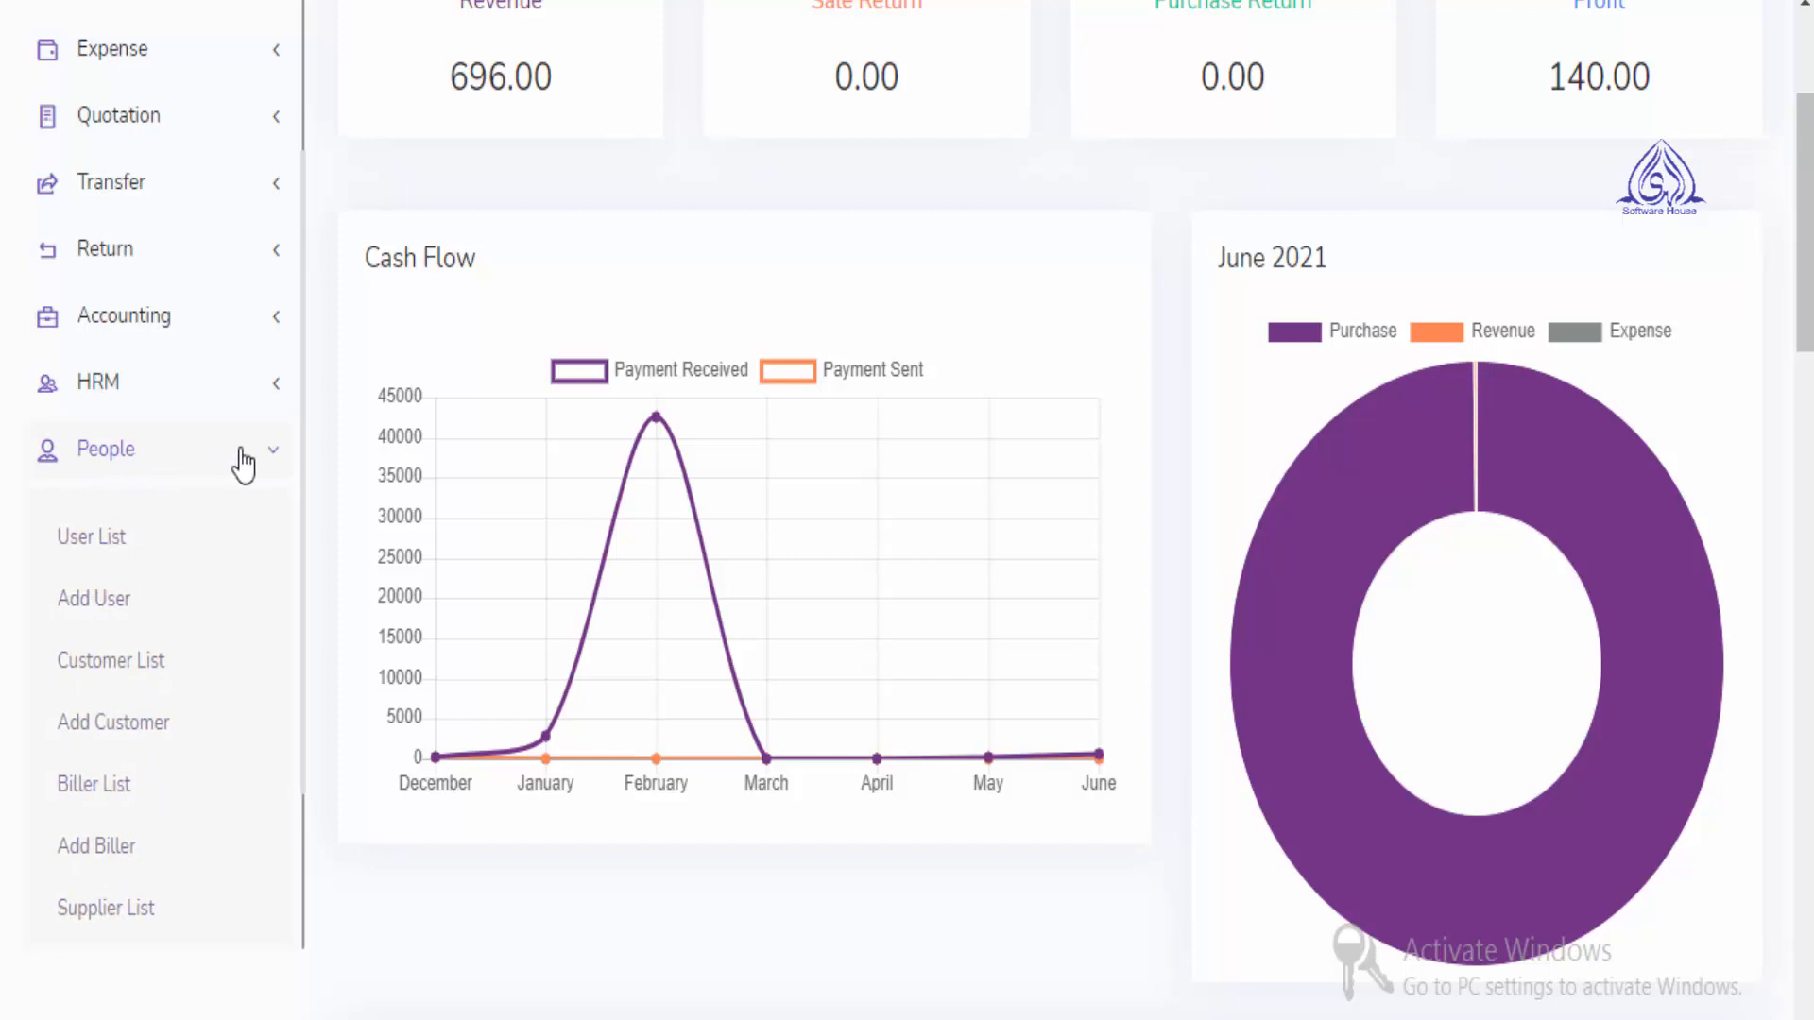
left_click(271, 463)
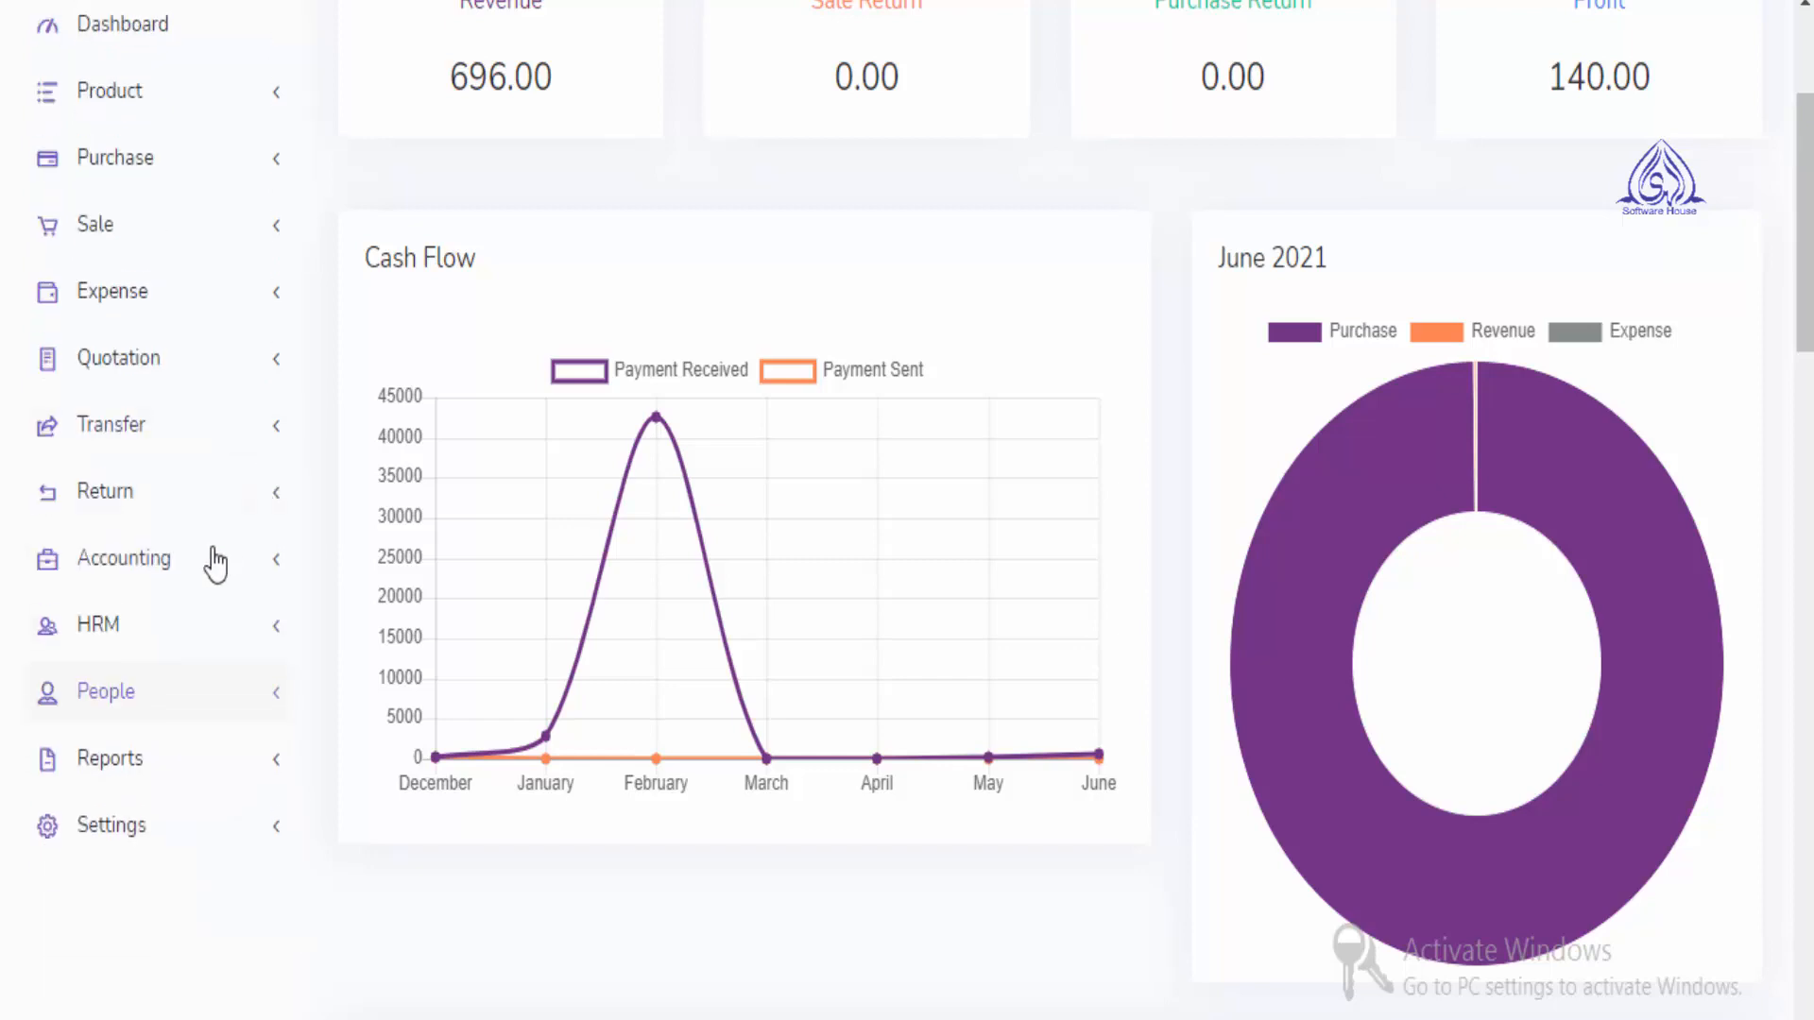
Review the functions available in the Reports and Settings modules, collapsing each list once examined
scroll(174, 627, "down", 3)
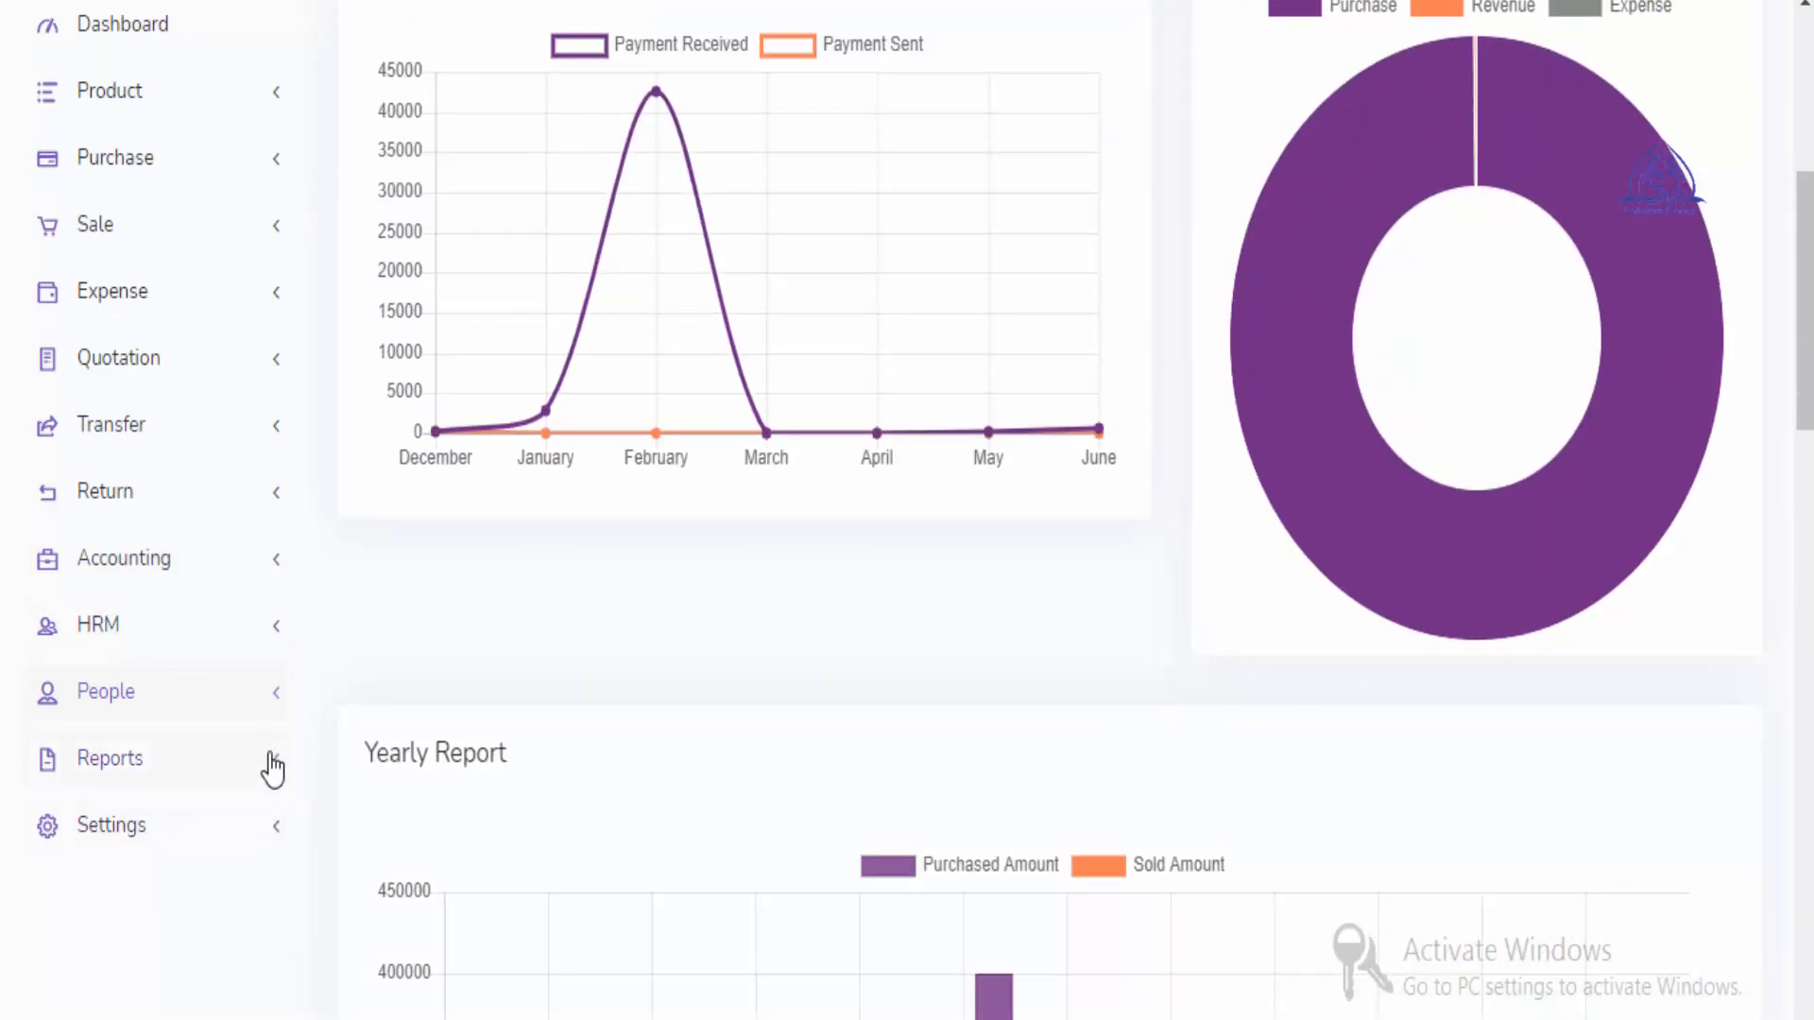
left_click(272, 766)
scroll(269, 756, "down", 5)
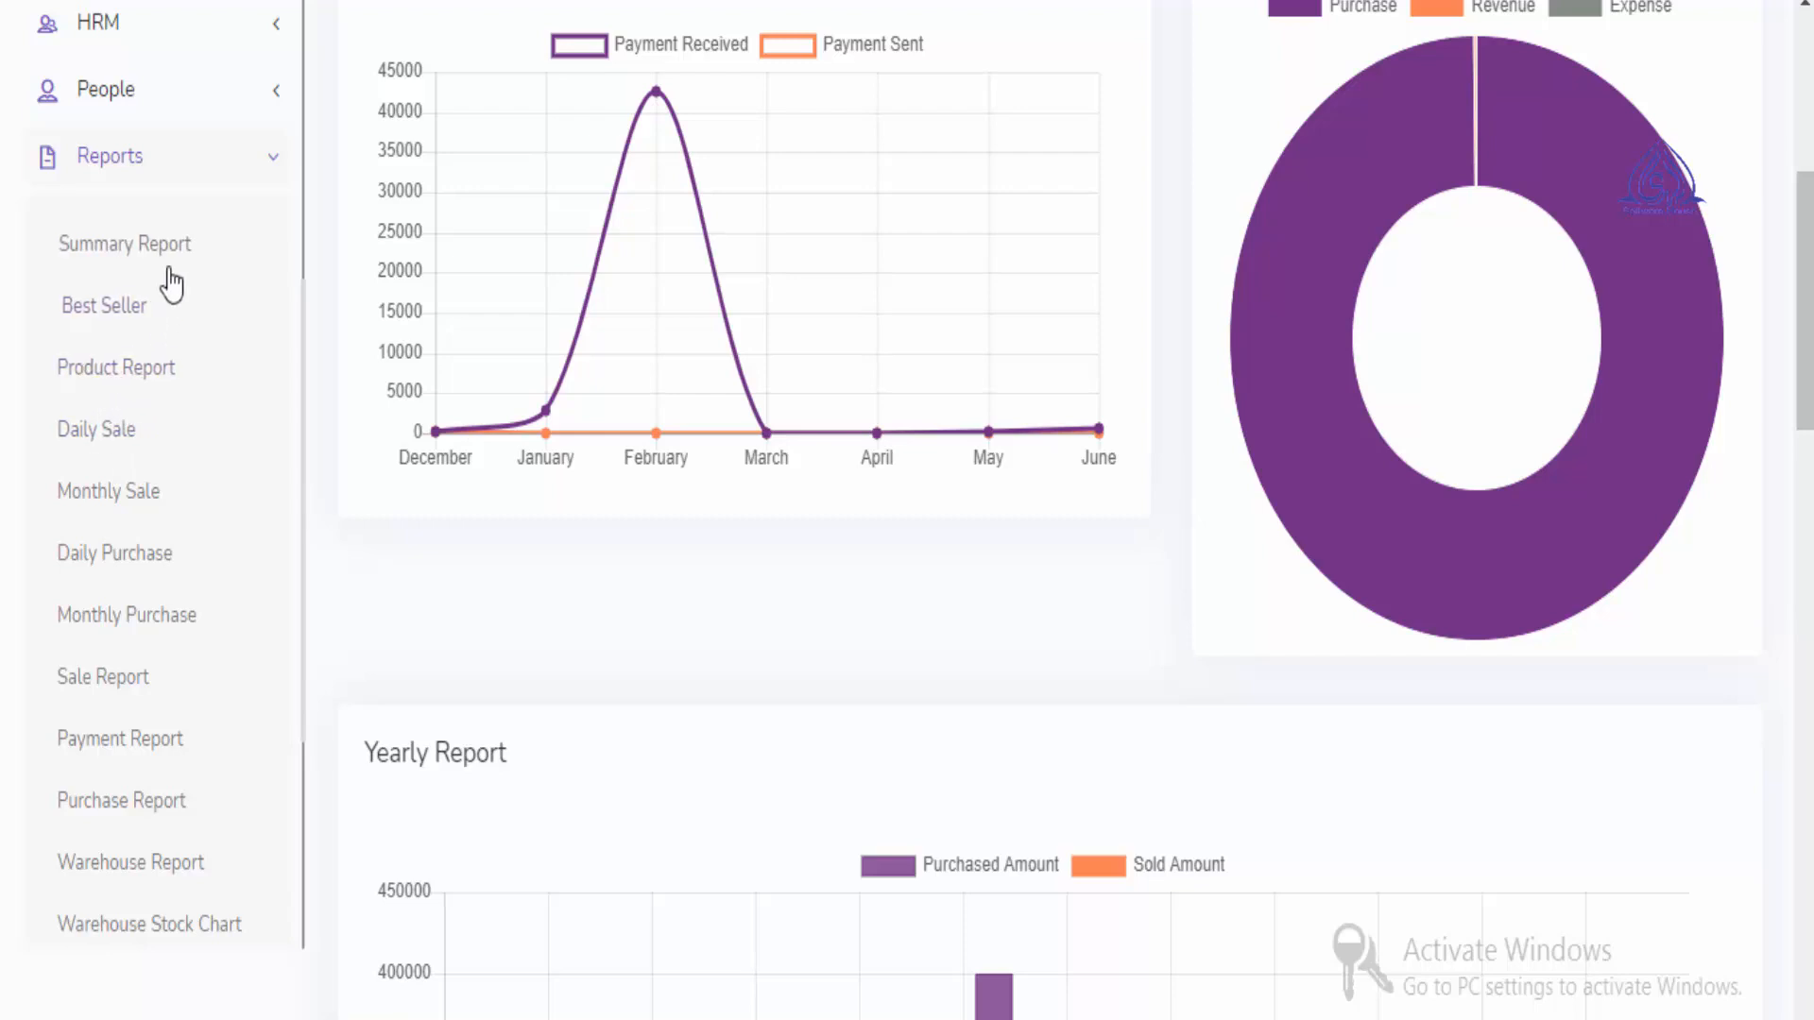
left_click(269, 161)
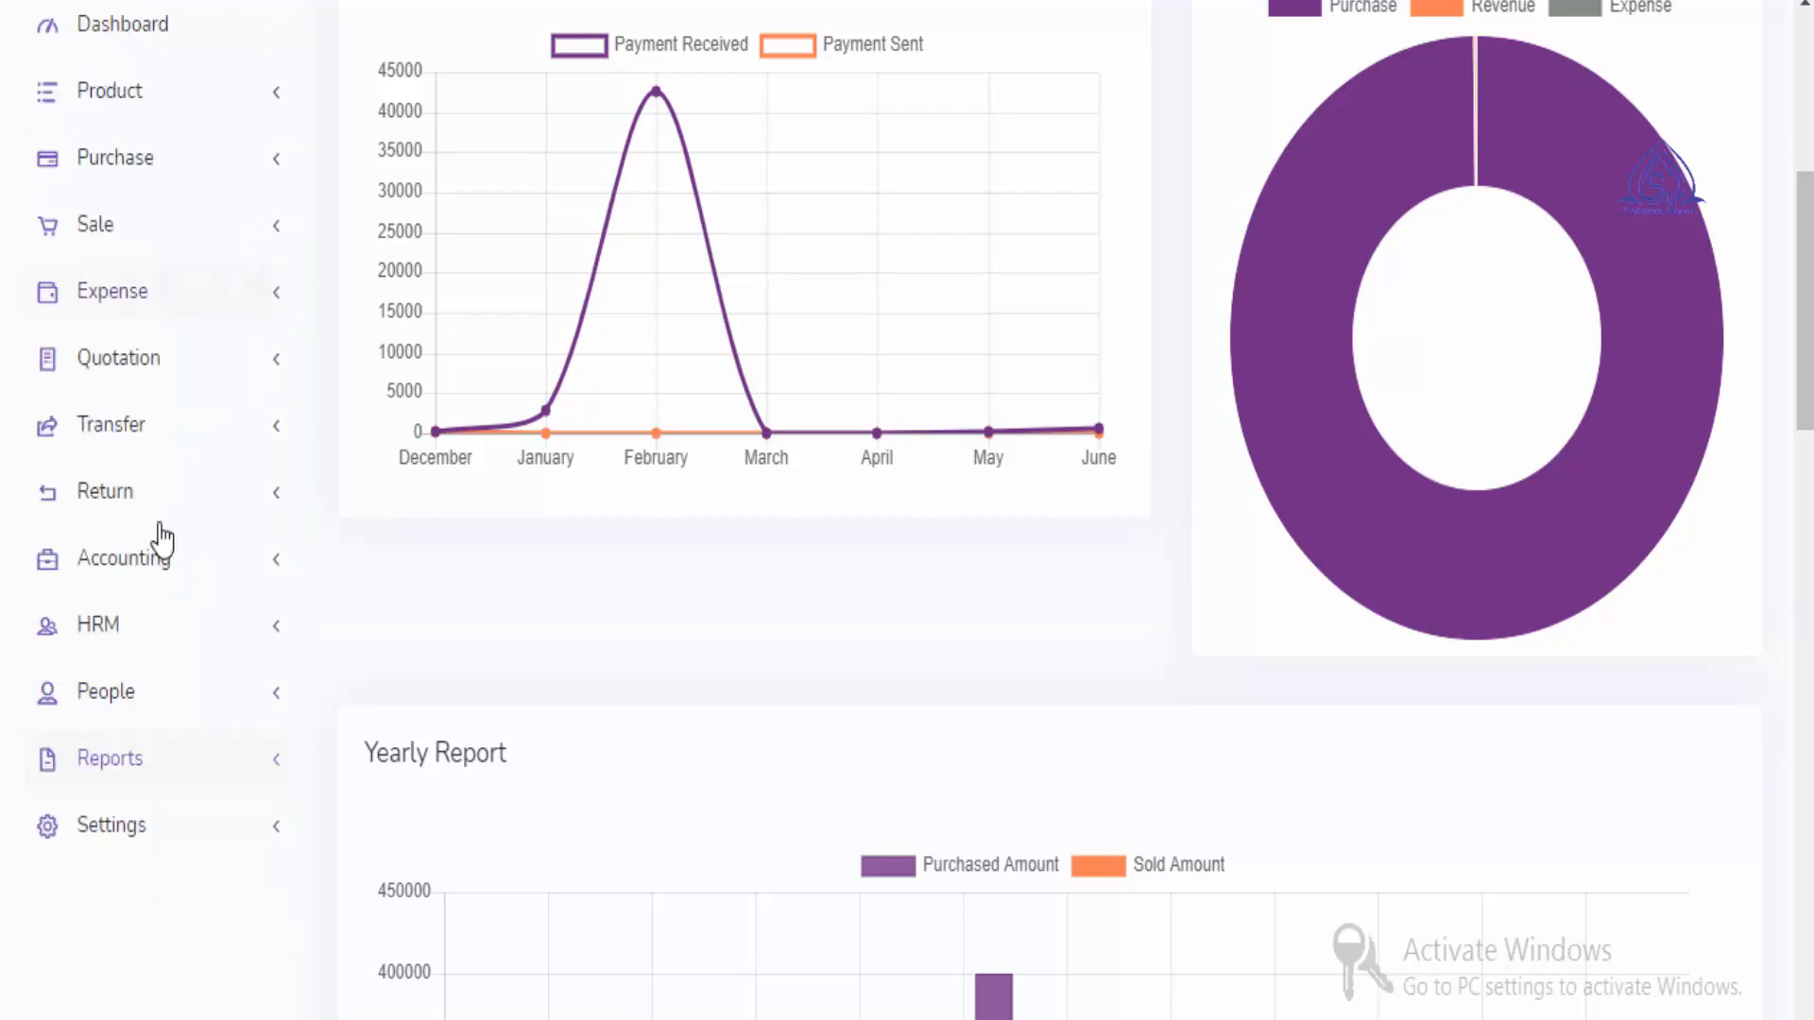
left_click(243, 831)
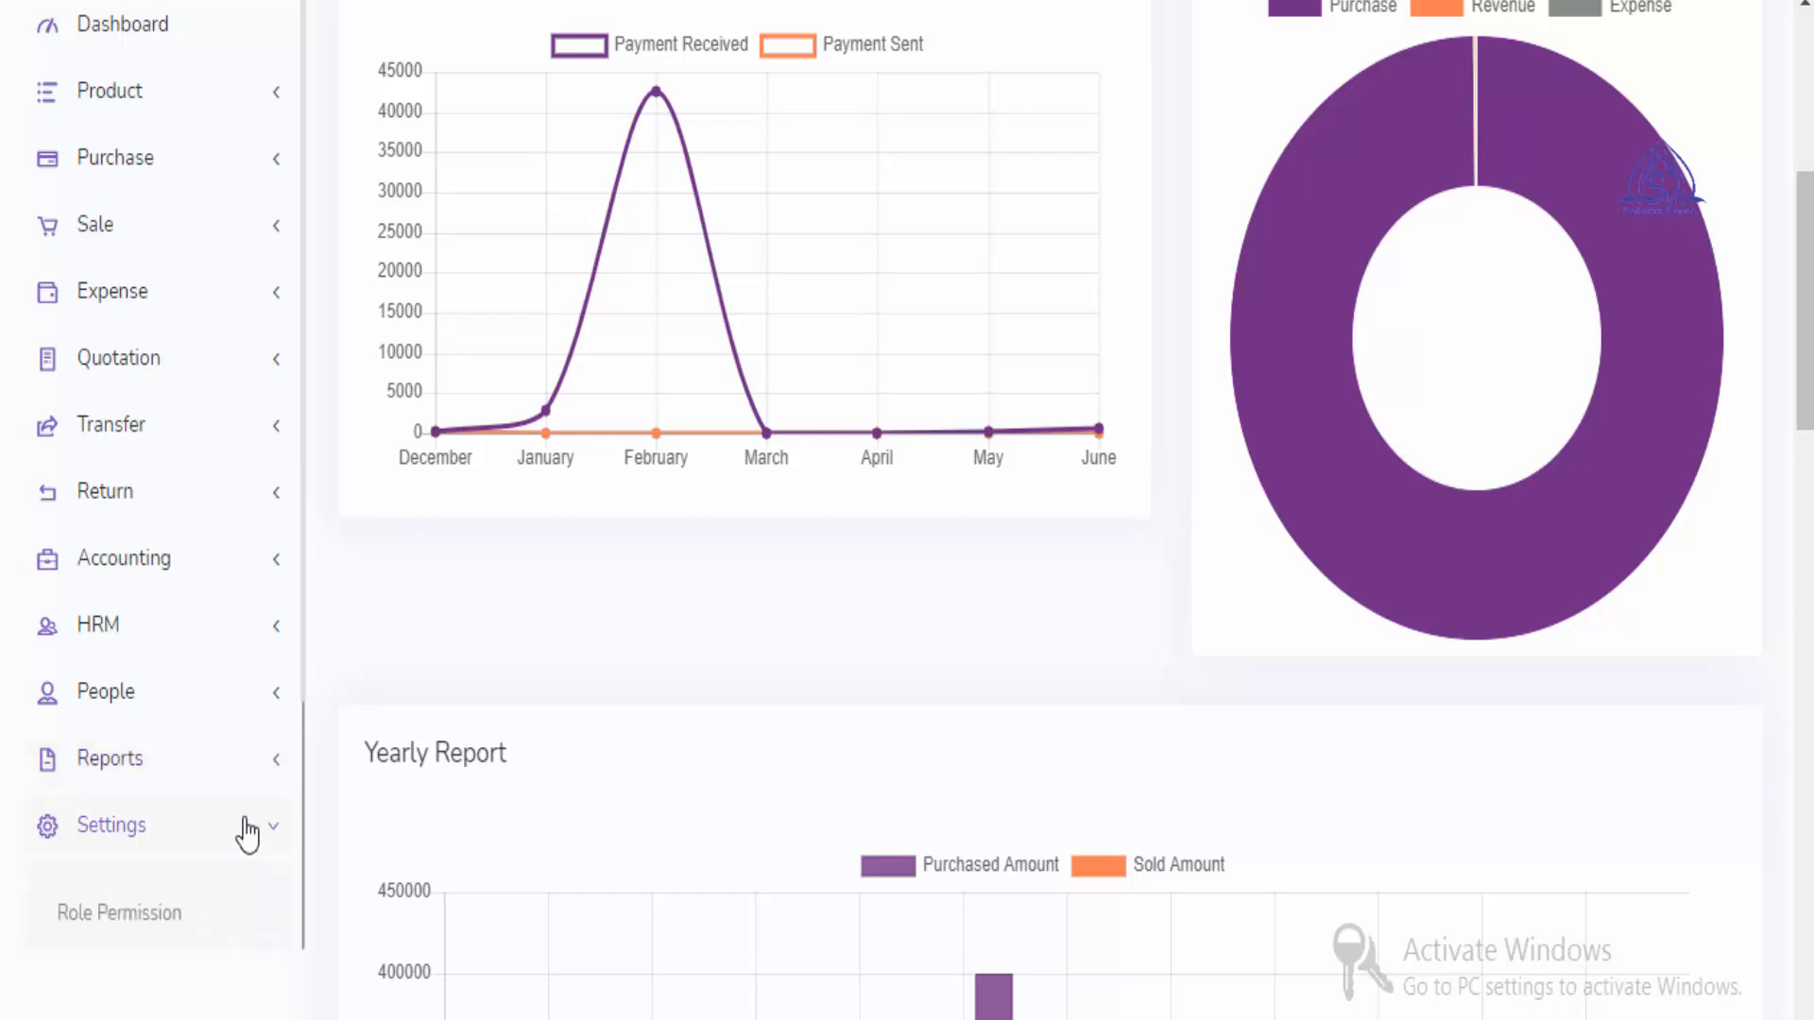
scroll(231, 716, "down", 5)
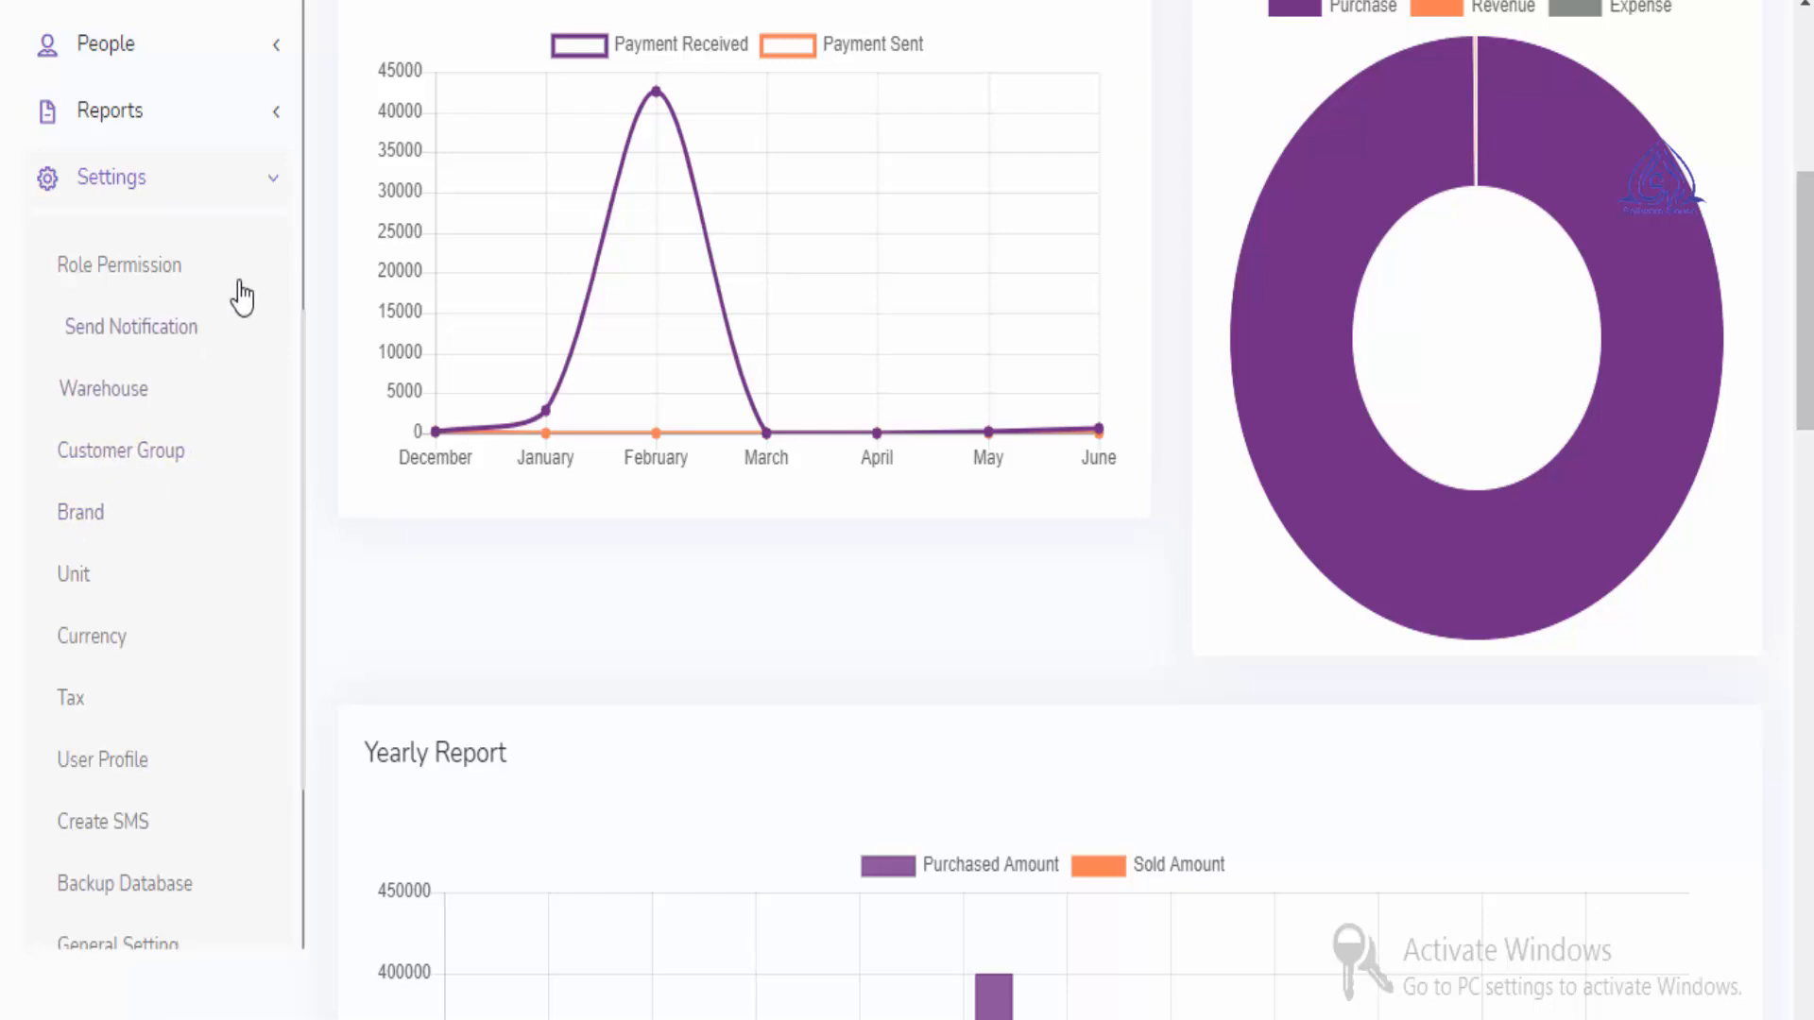
left_click(275, 191)
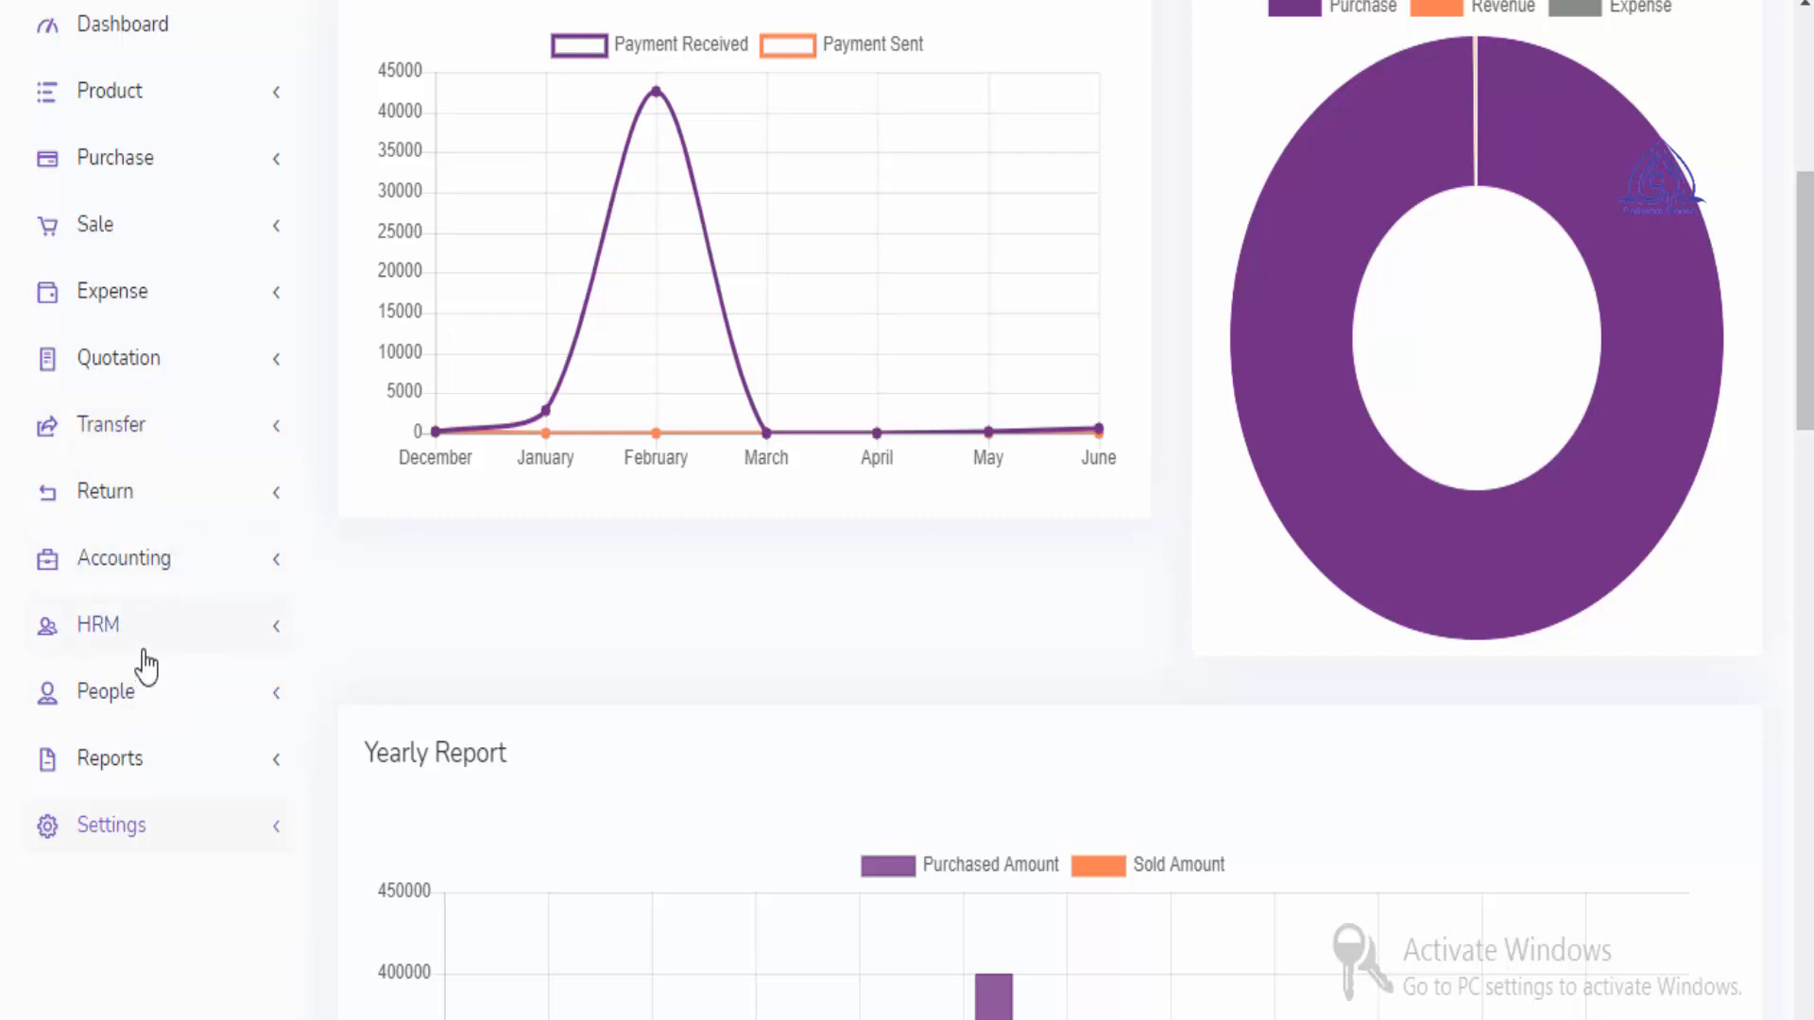
Open the POS screen from the Sale module's functions
scroll(146, 662, "up", 3)
scroll(146, 661, "up", 2)
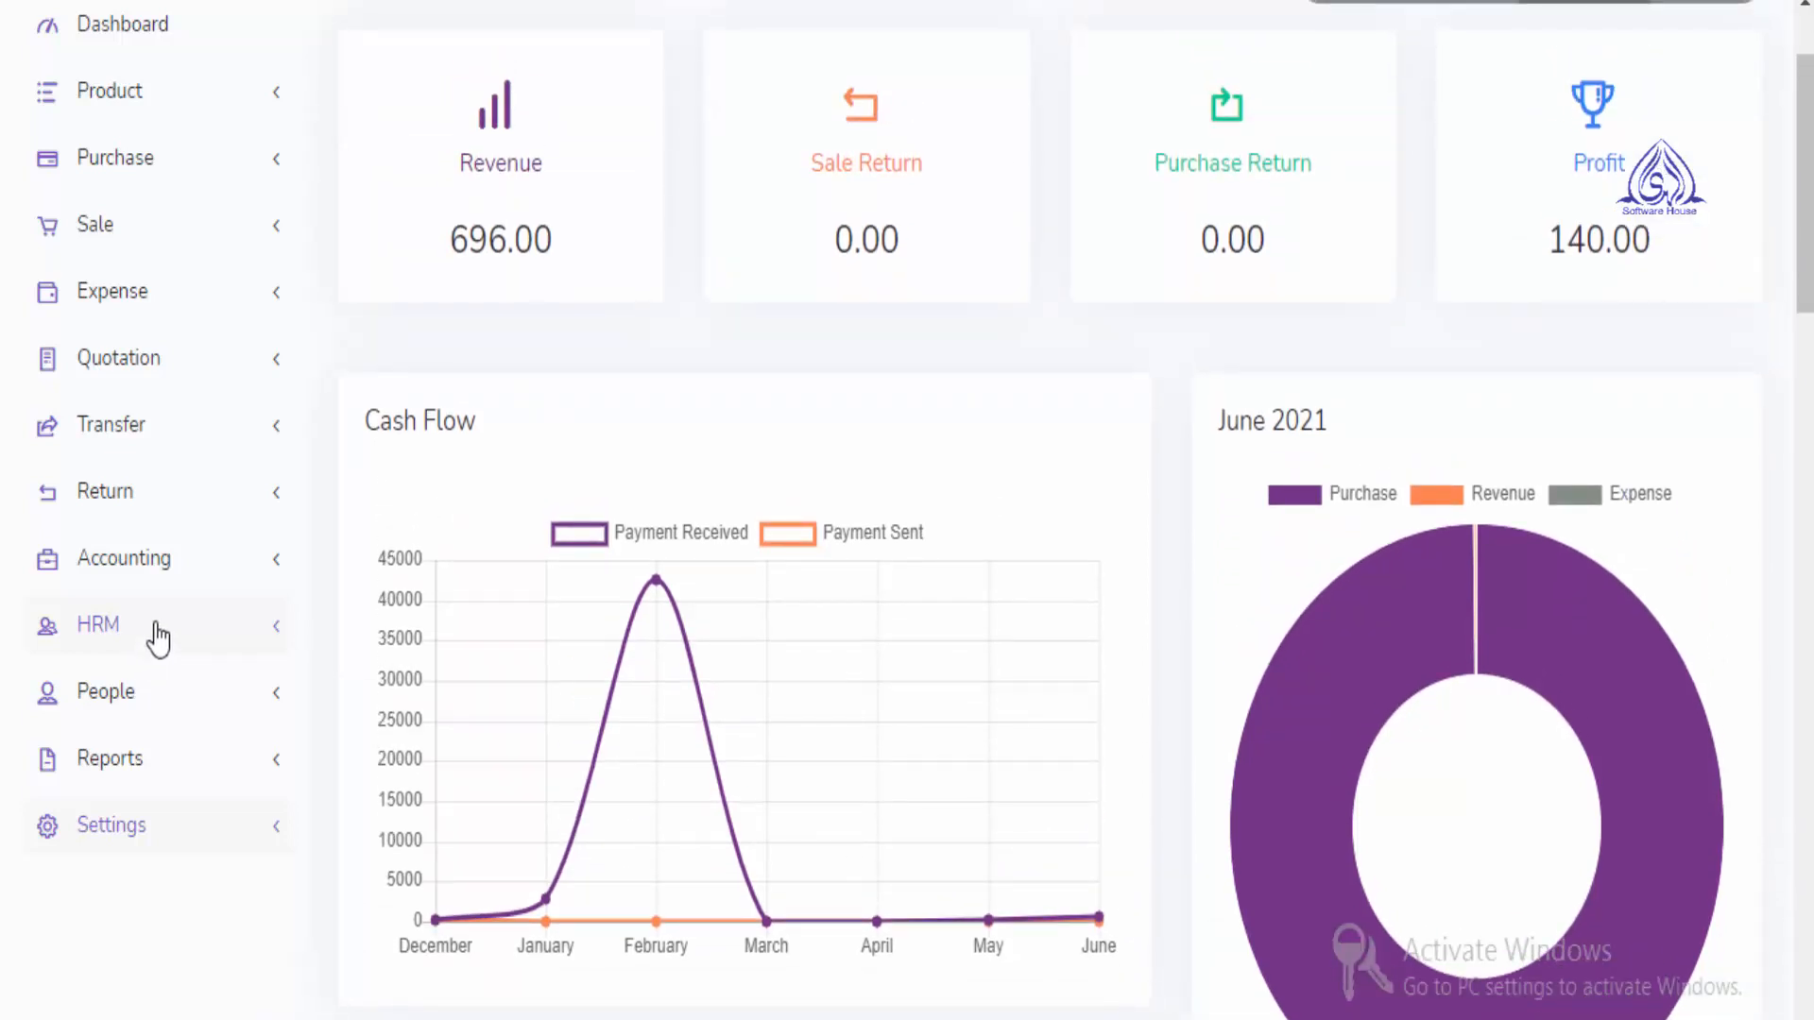
scroll(158, 639, "up", 1)
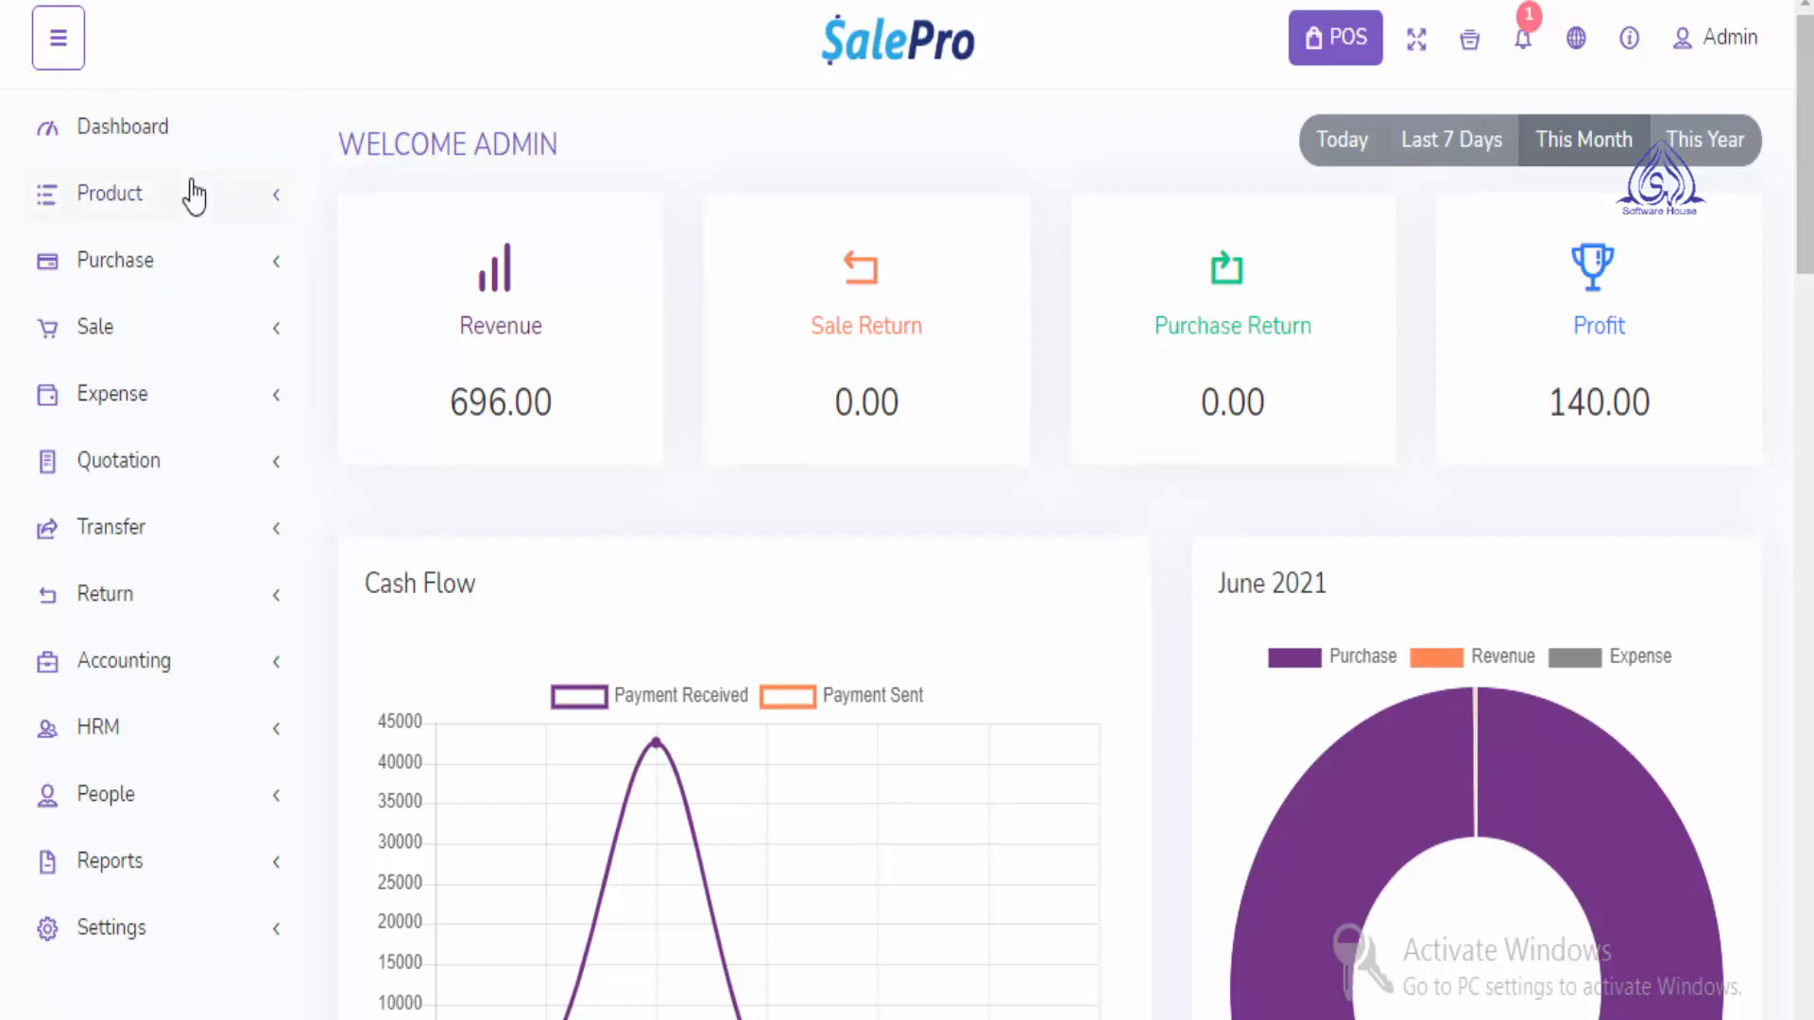
scroll(474, 720, "down", 3)
scroll(484, 701, "up", 3)
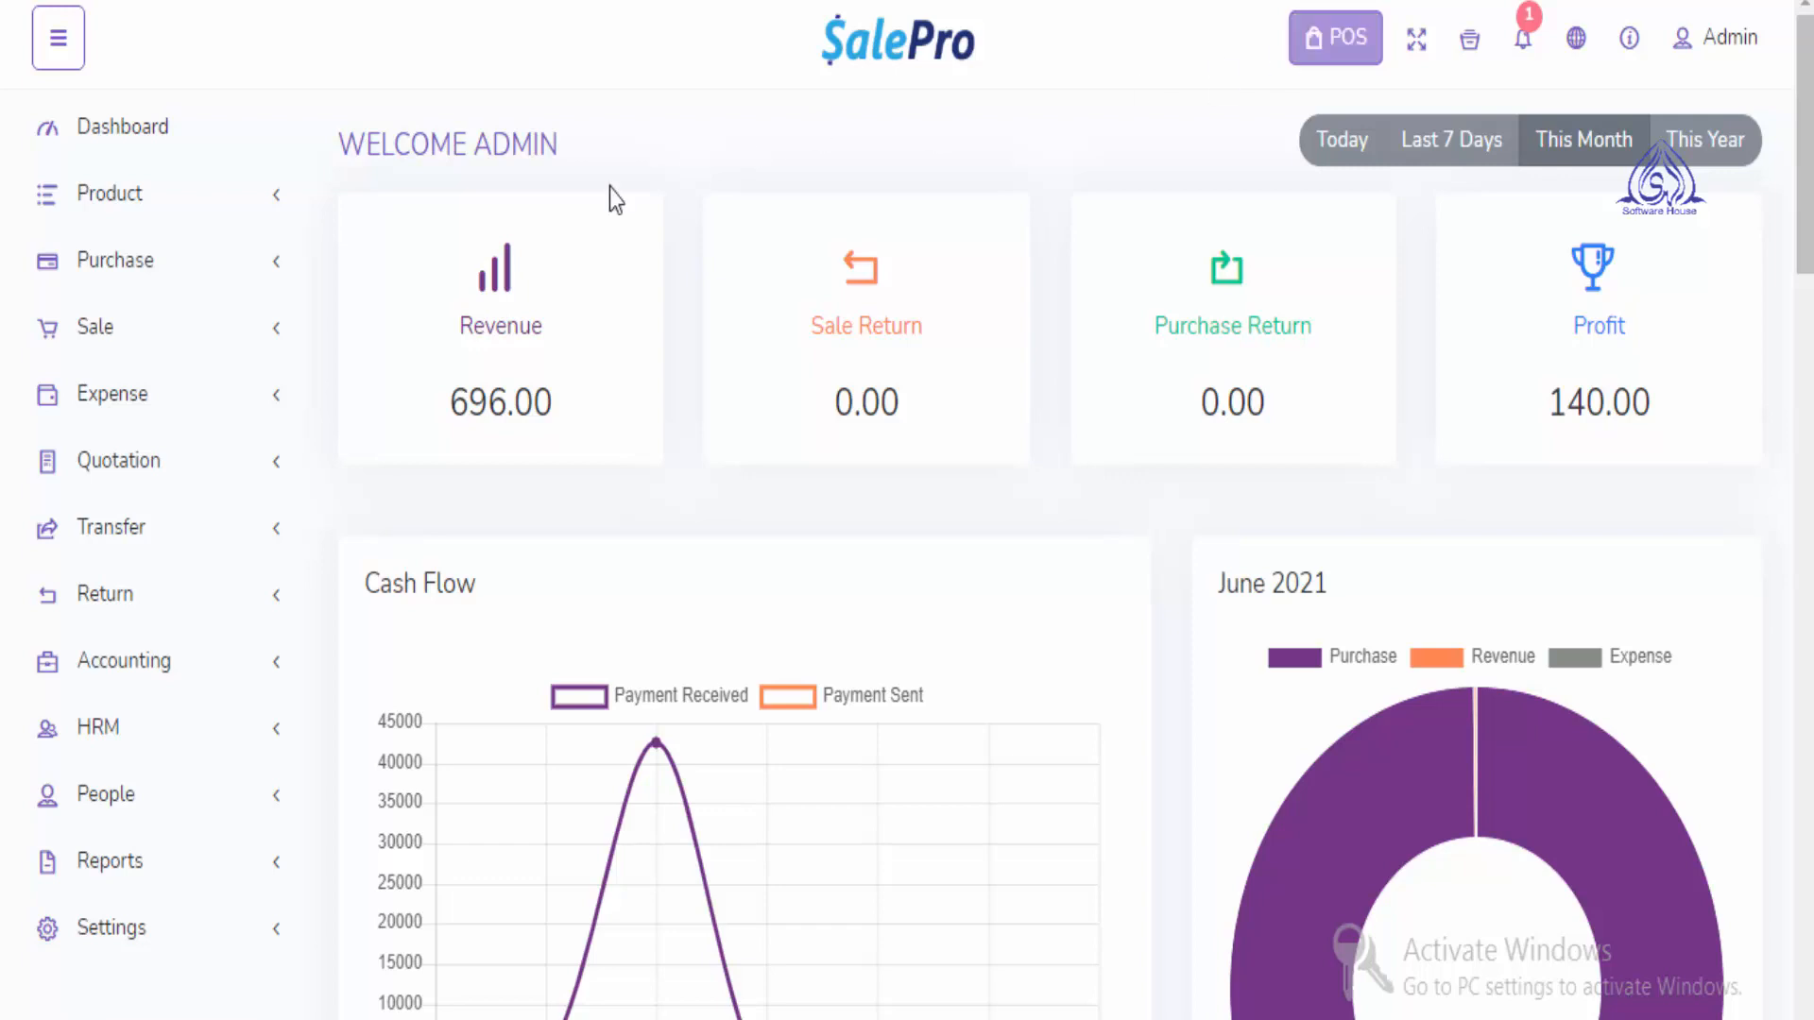
left_click(264, 332)
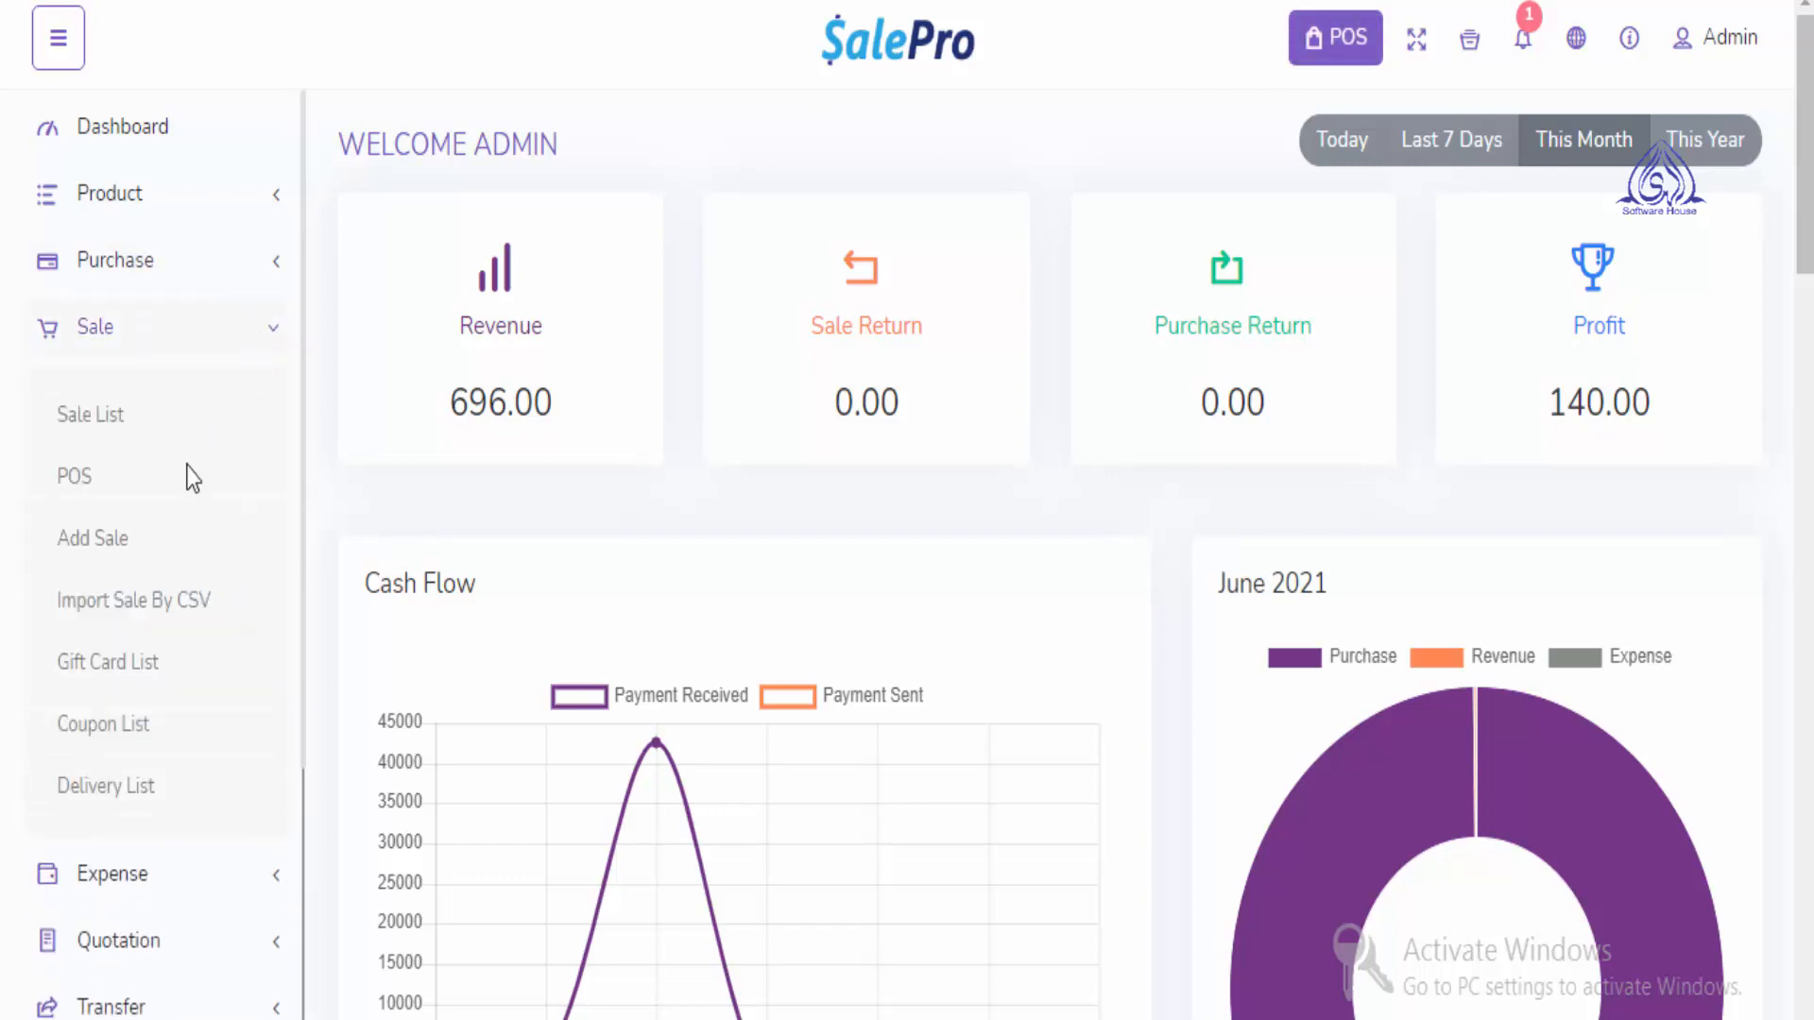
left_click(87, 480)
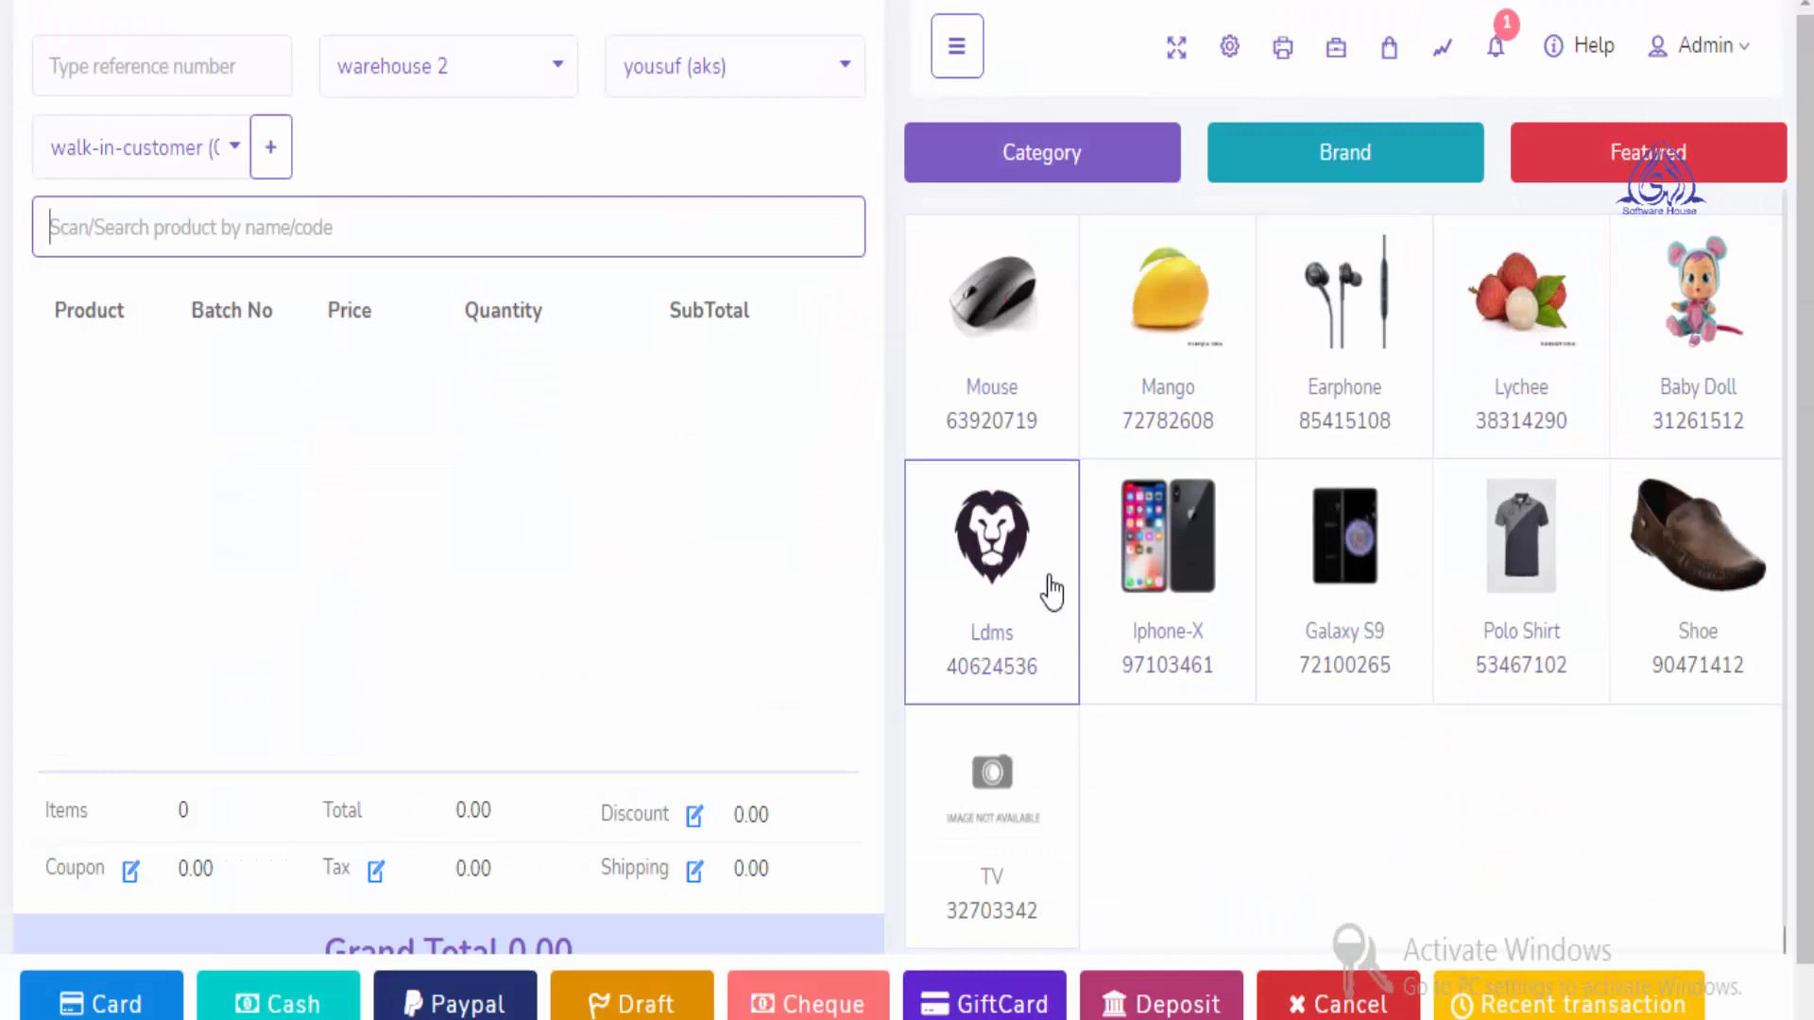
Browse the product categories and brands on the POS screen, closing each chooser, and show the featured products
left_click(1146, 173)
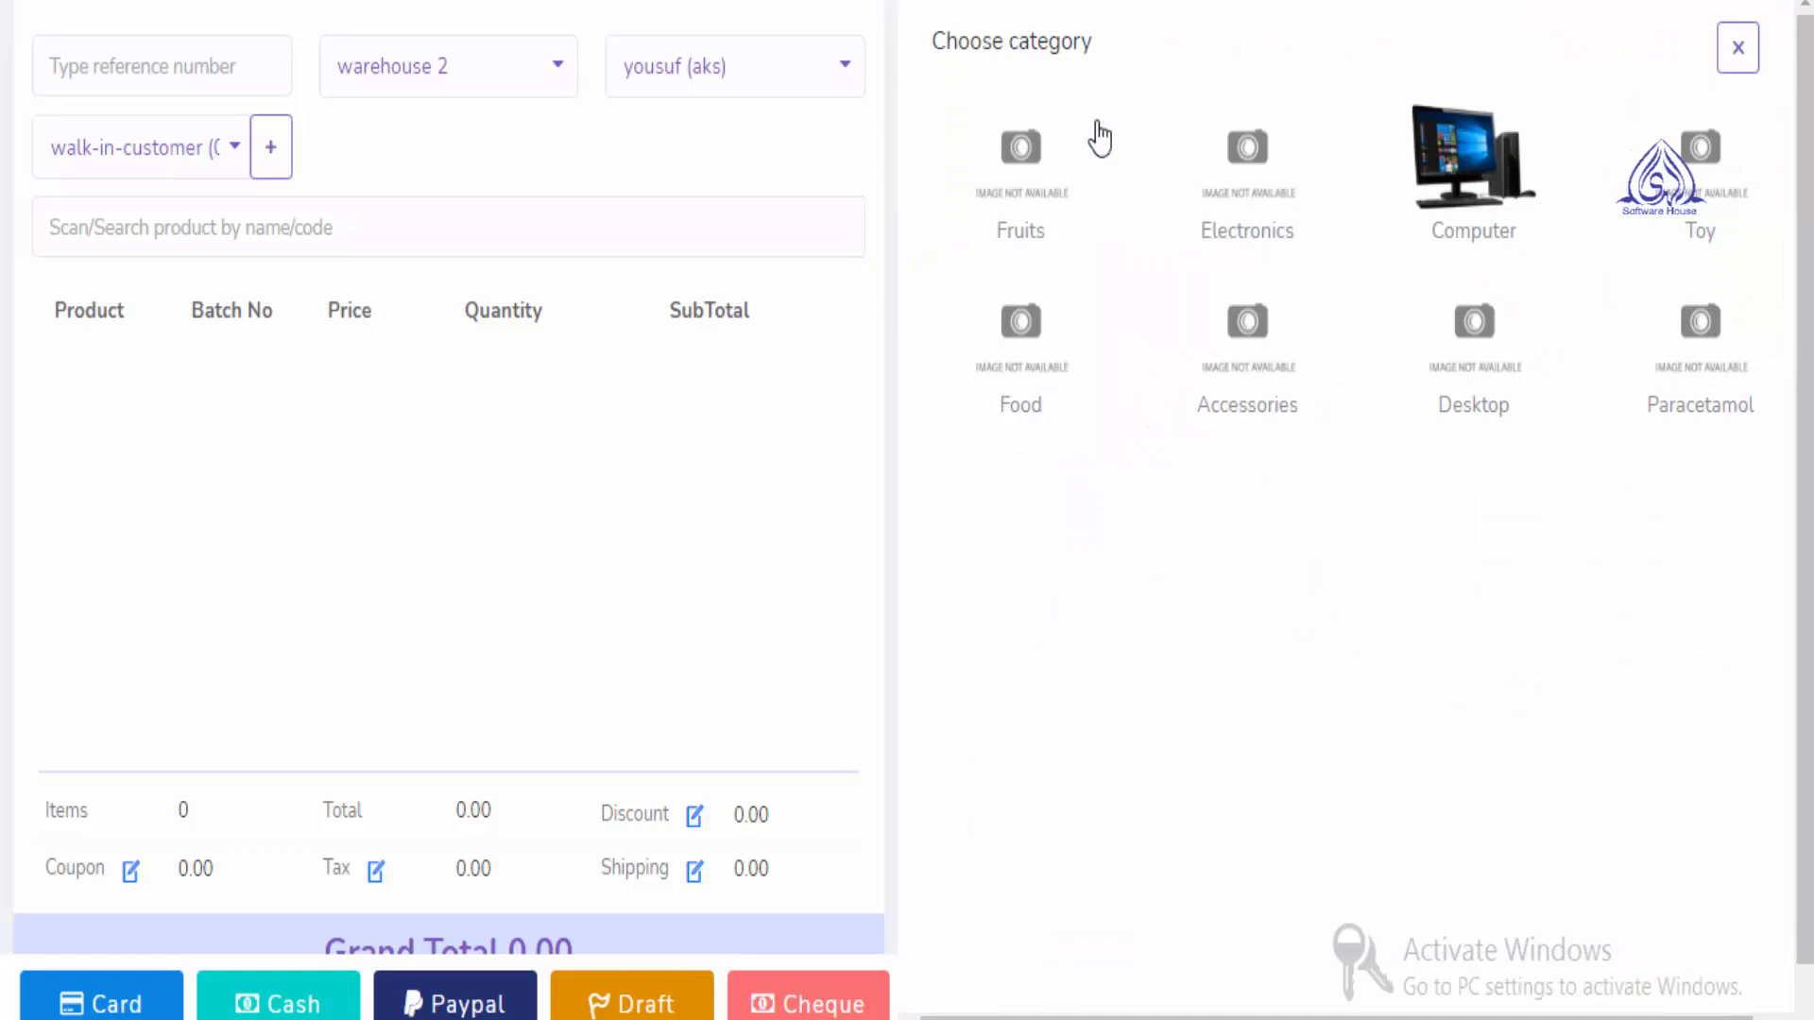
left_click(1737, 47)
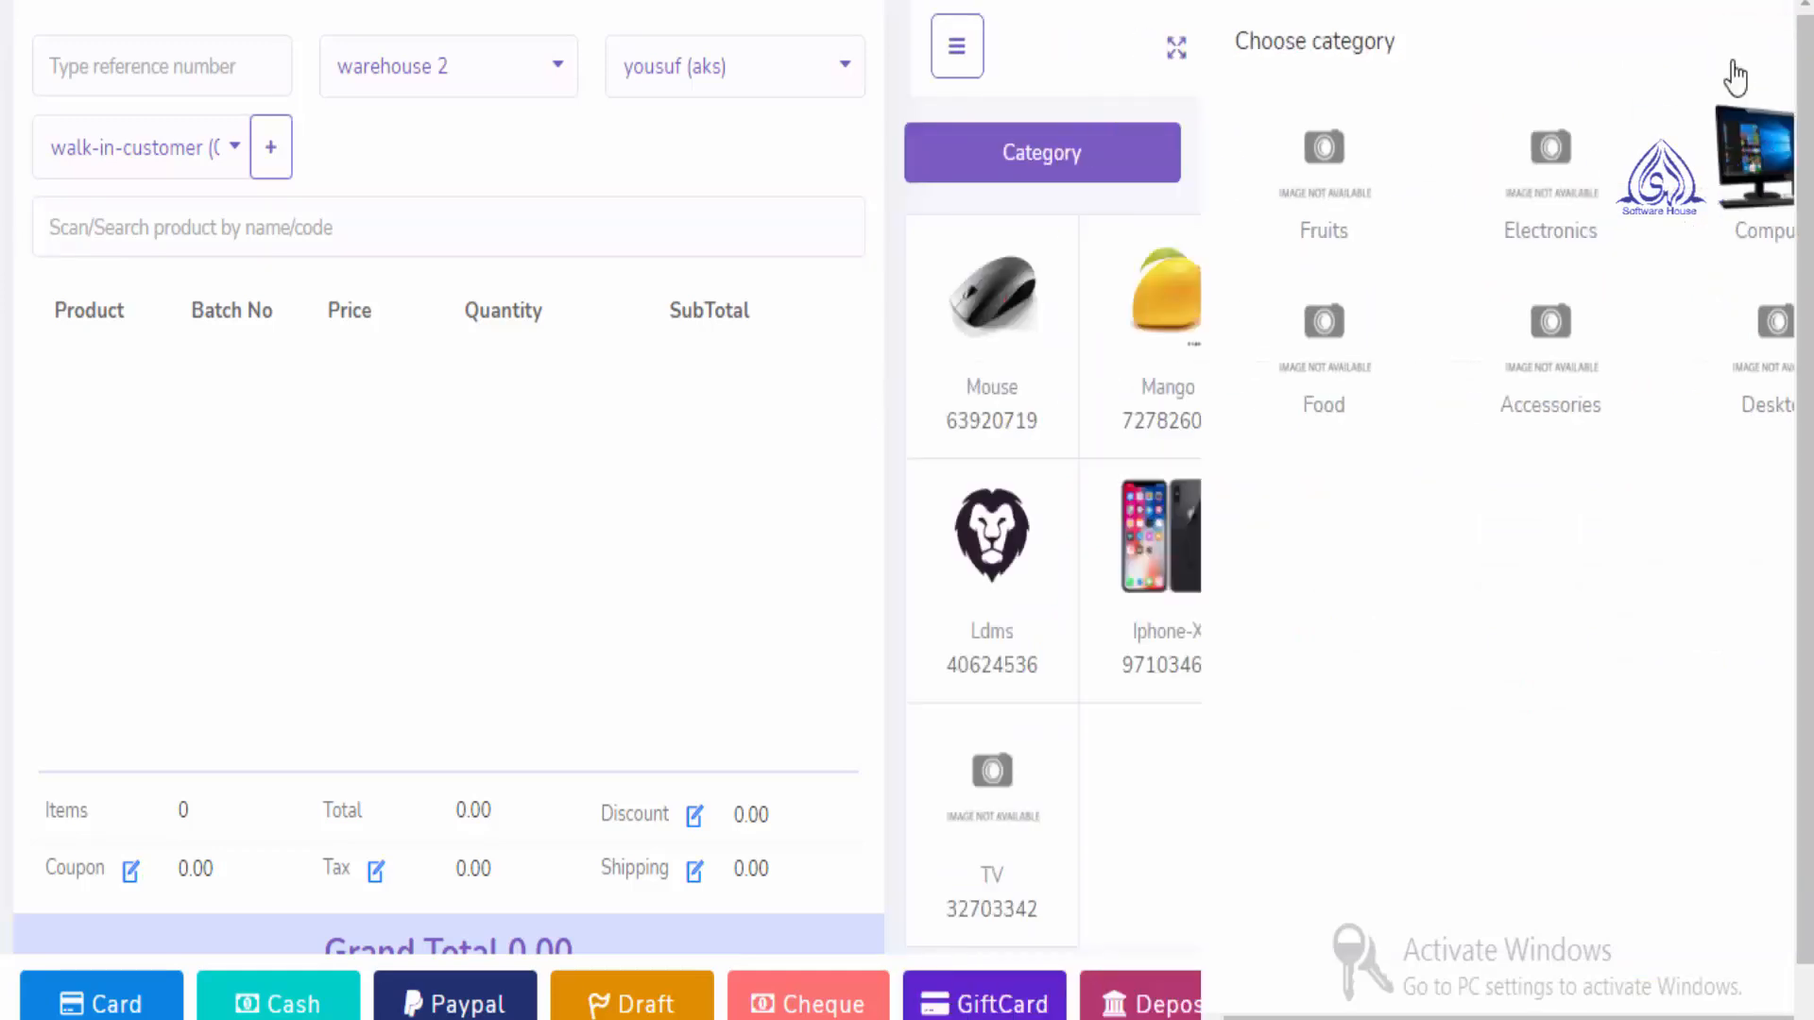
left_click(1346, 184)
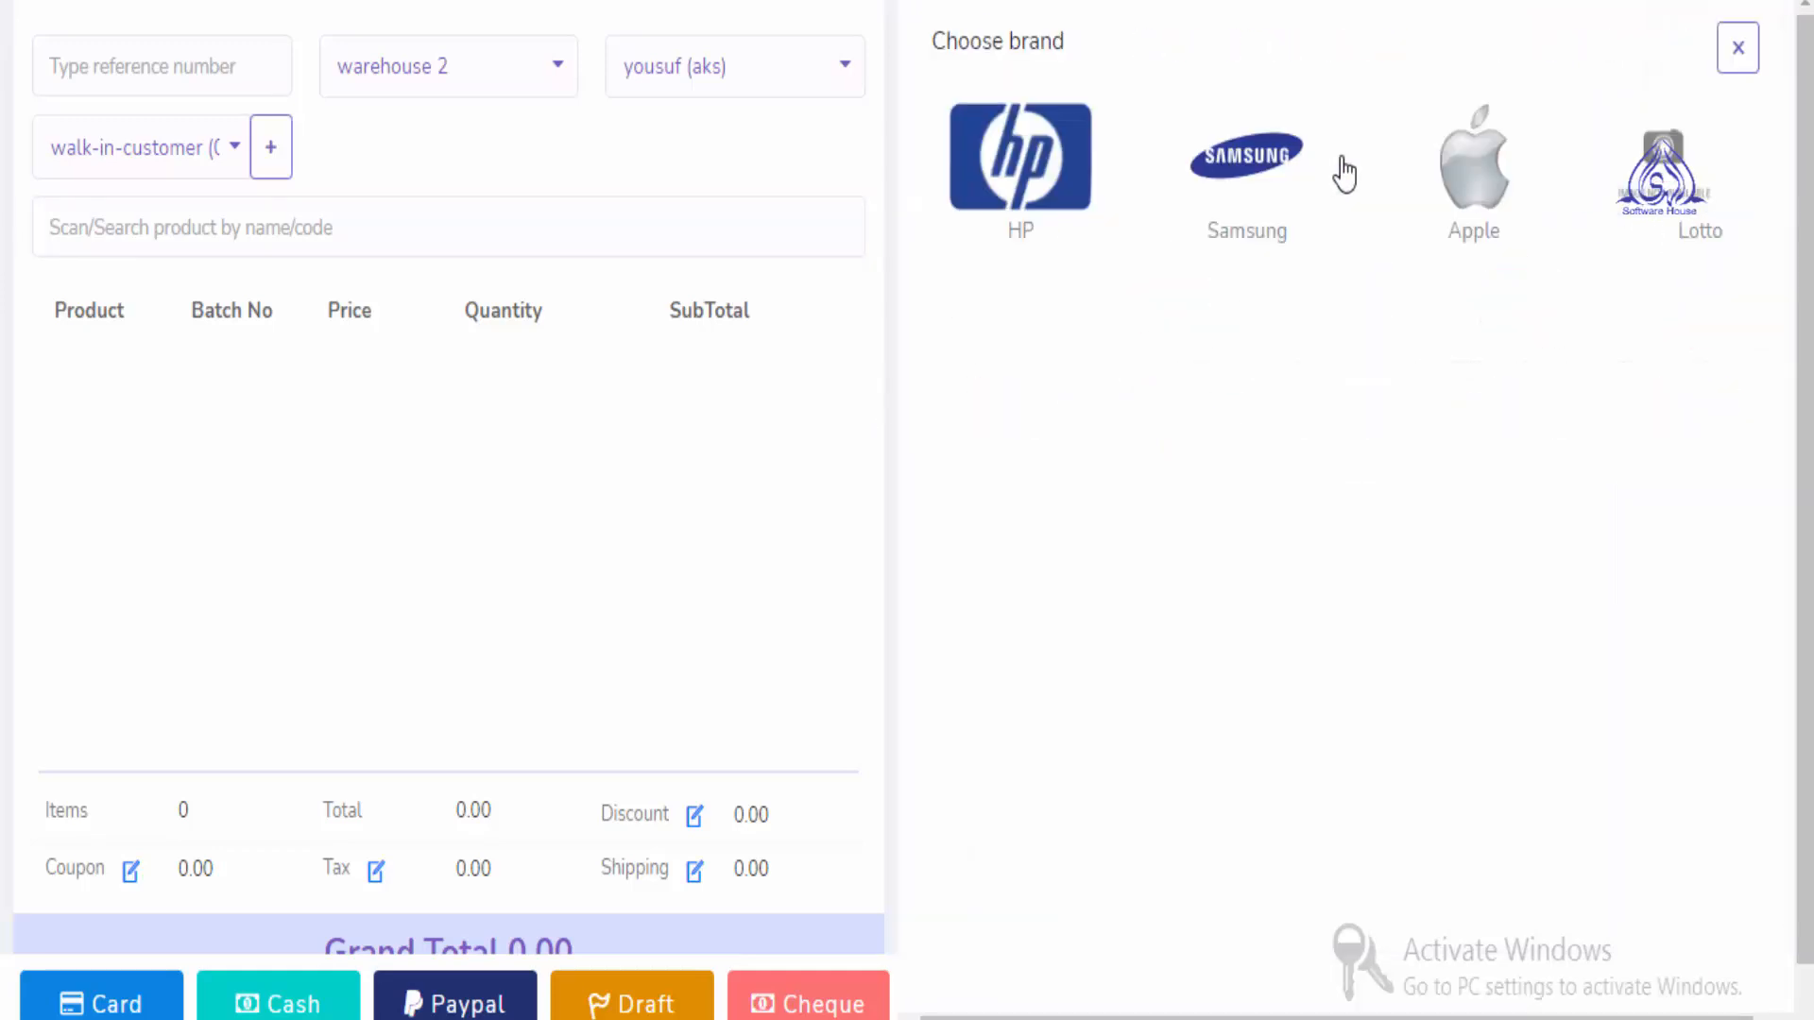
left_click(1738, 47)
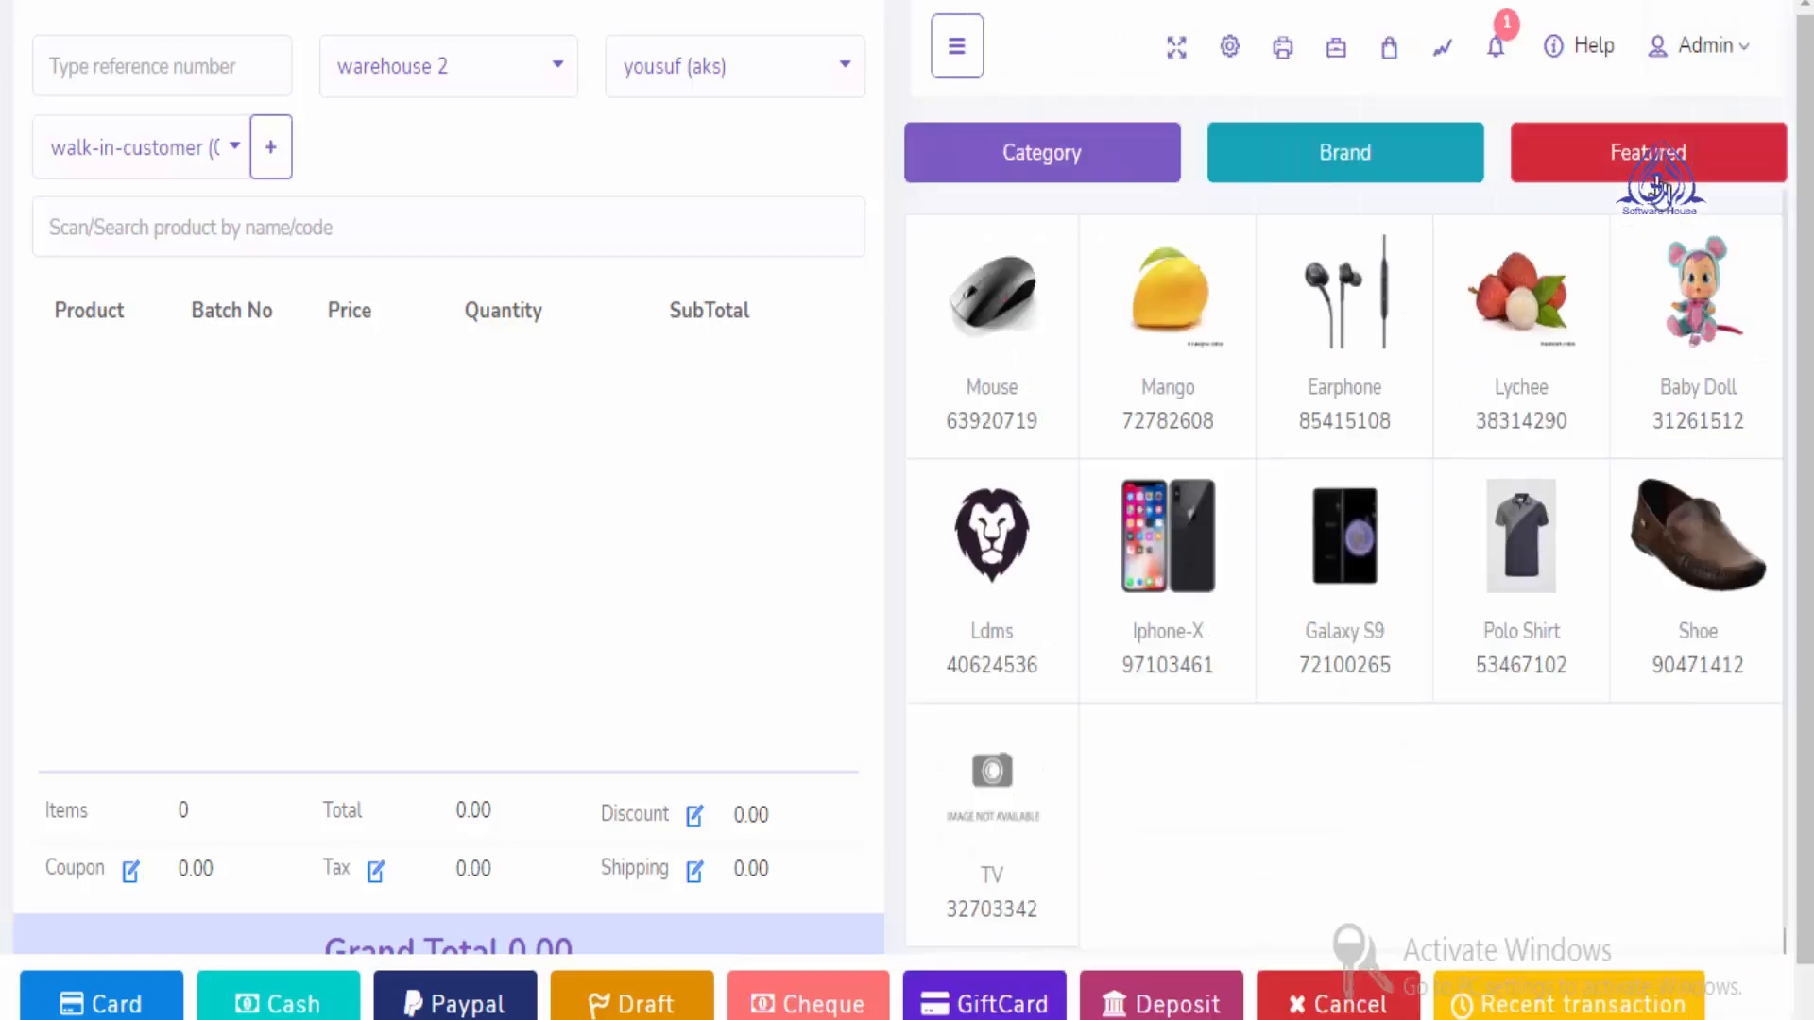
left_click(1655, 168)
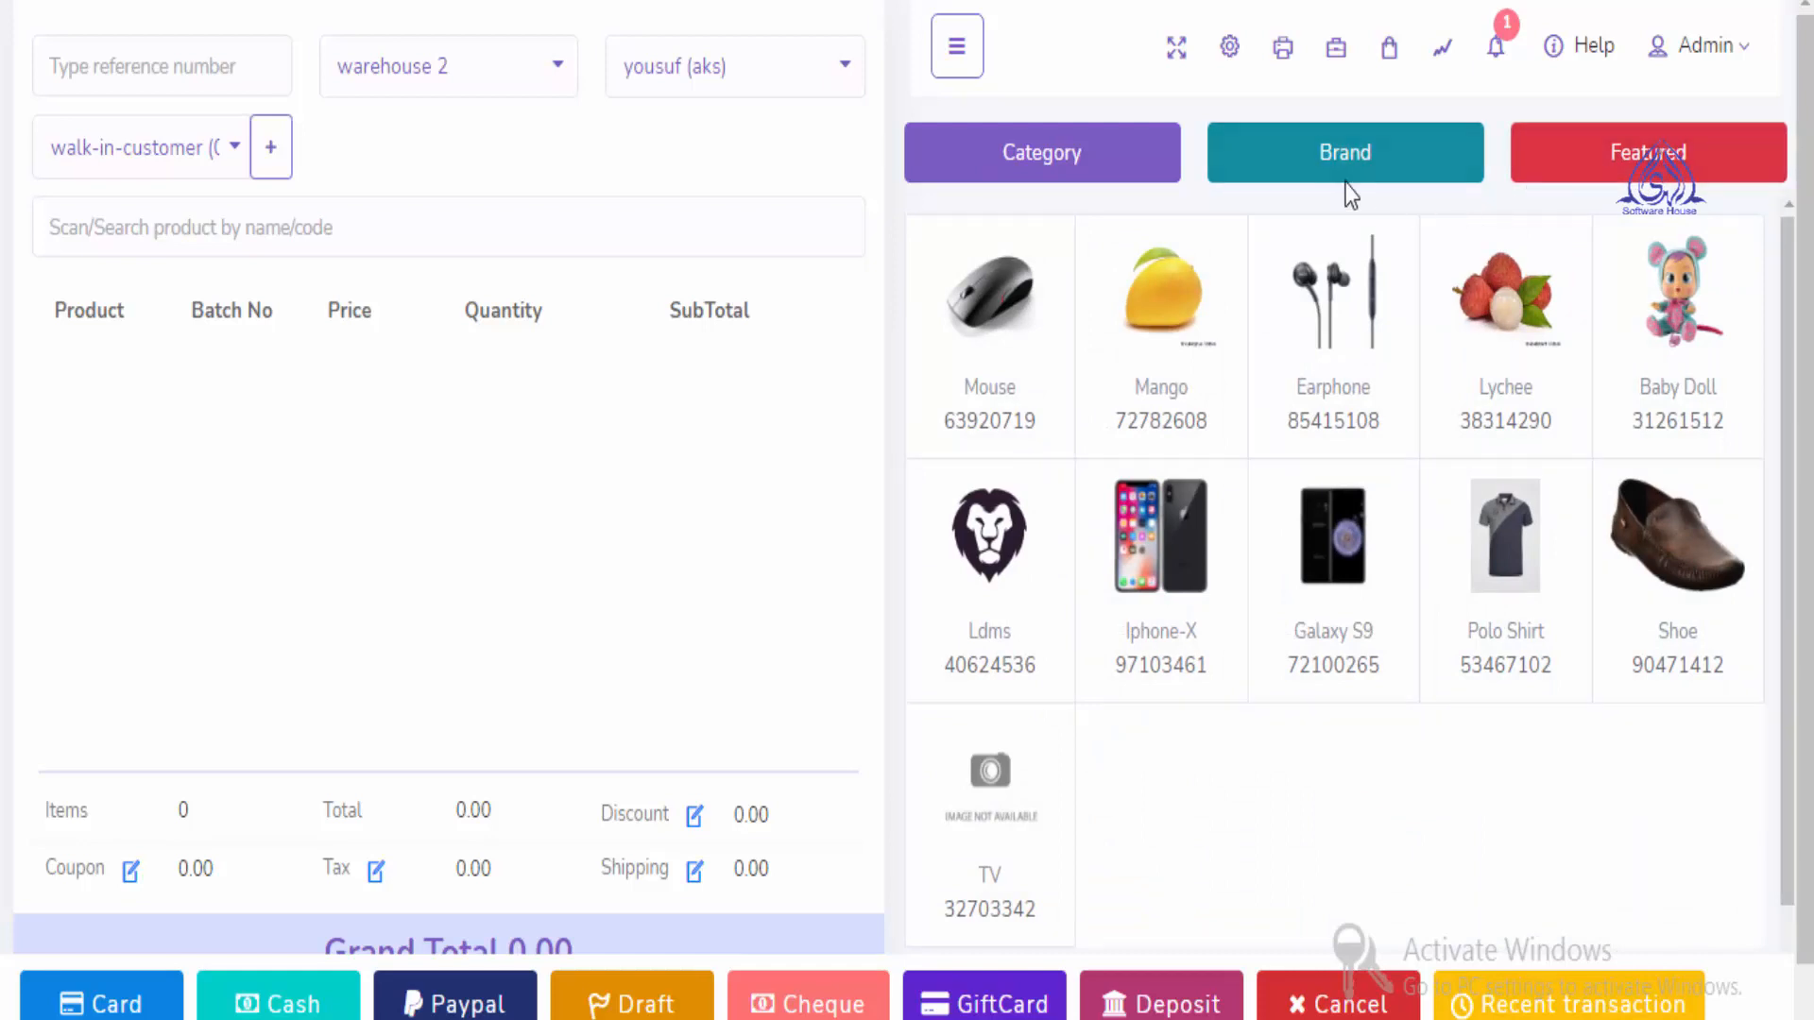
left_click(1084, 178)
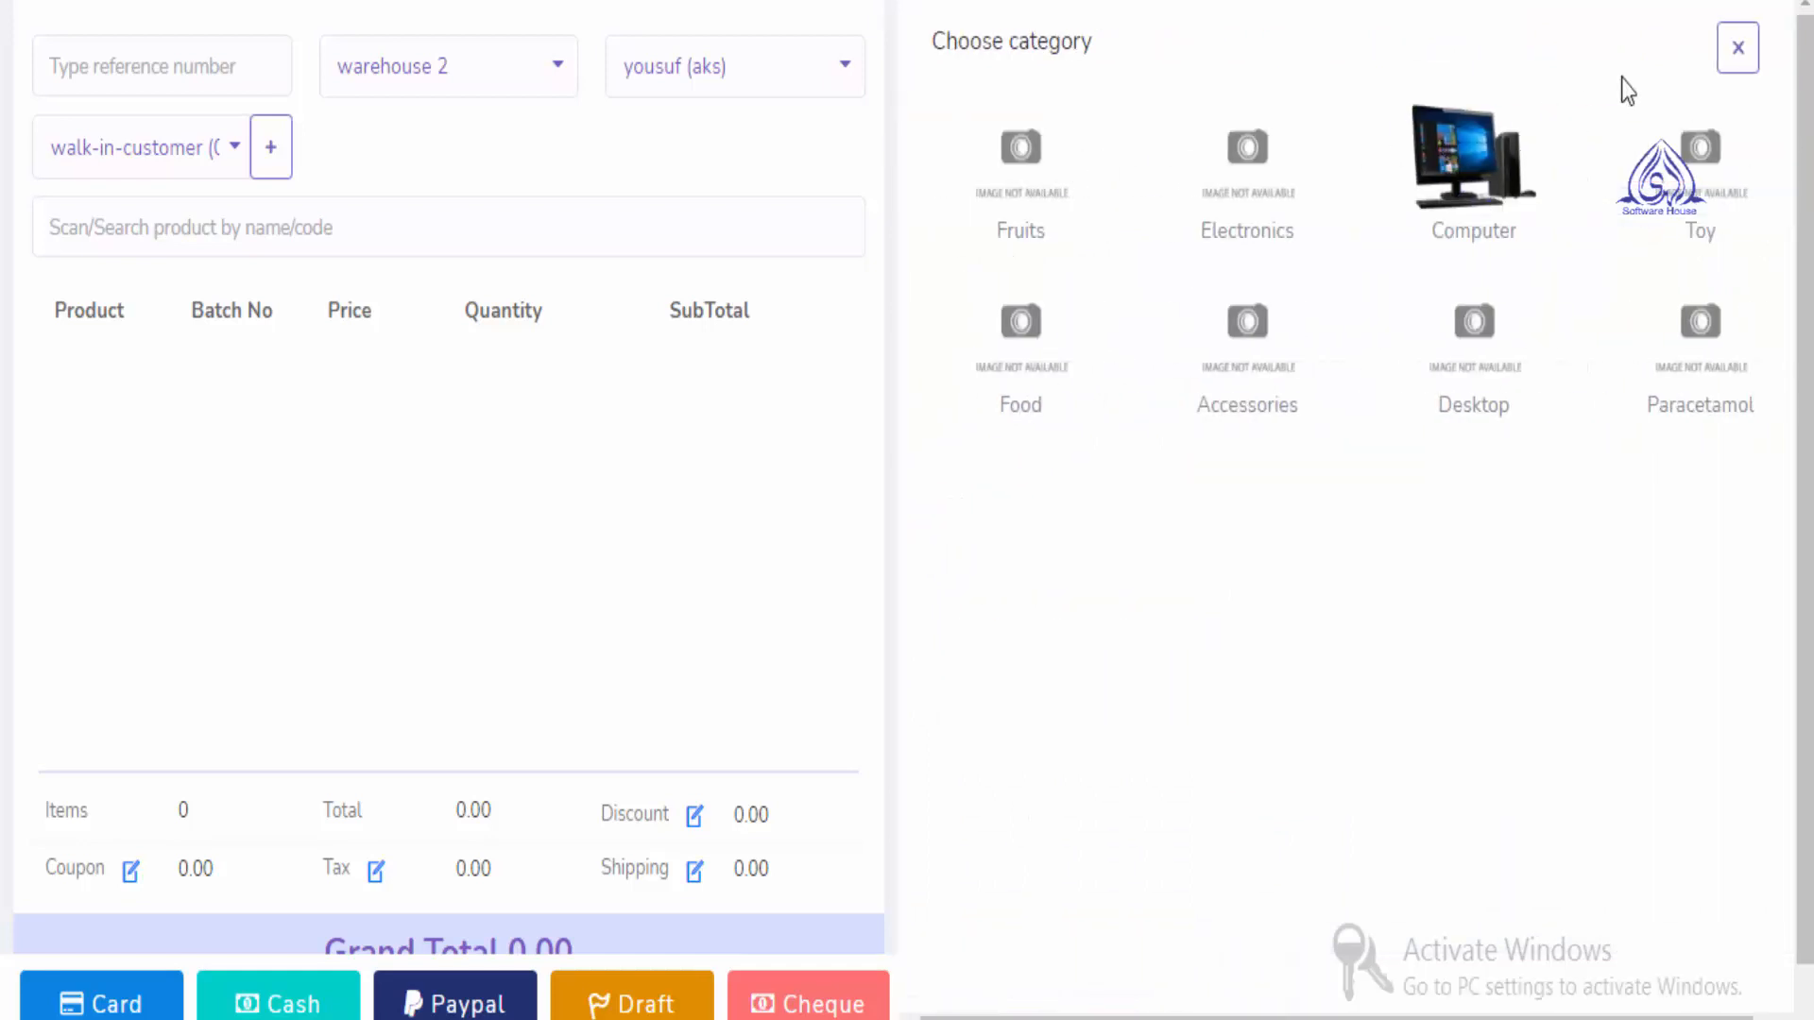
left_click(1736, 50)
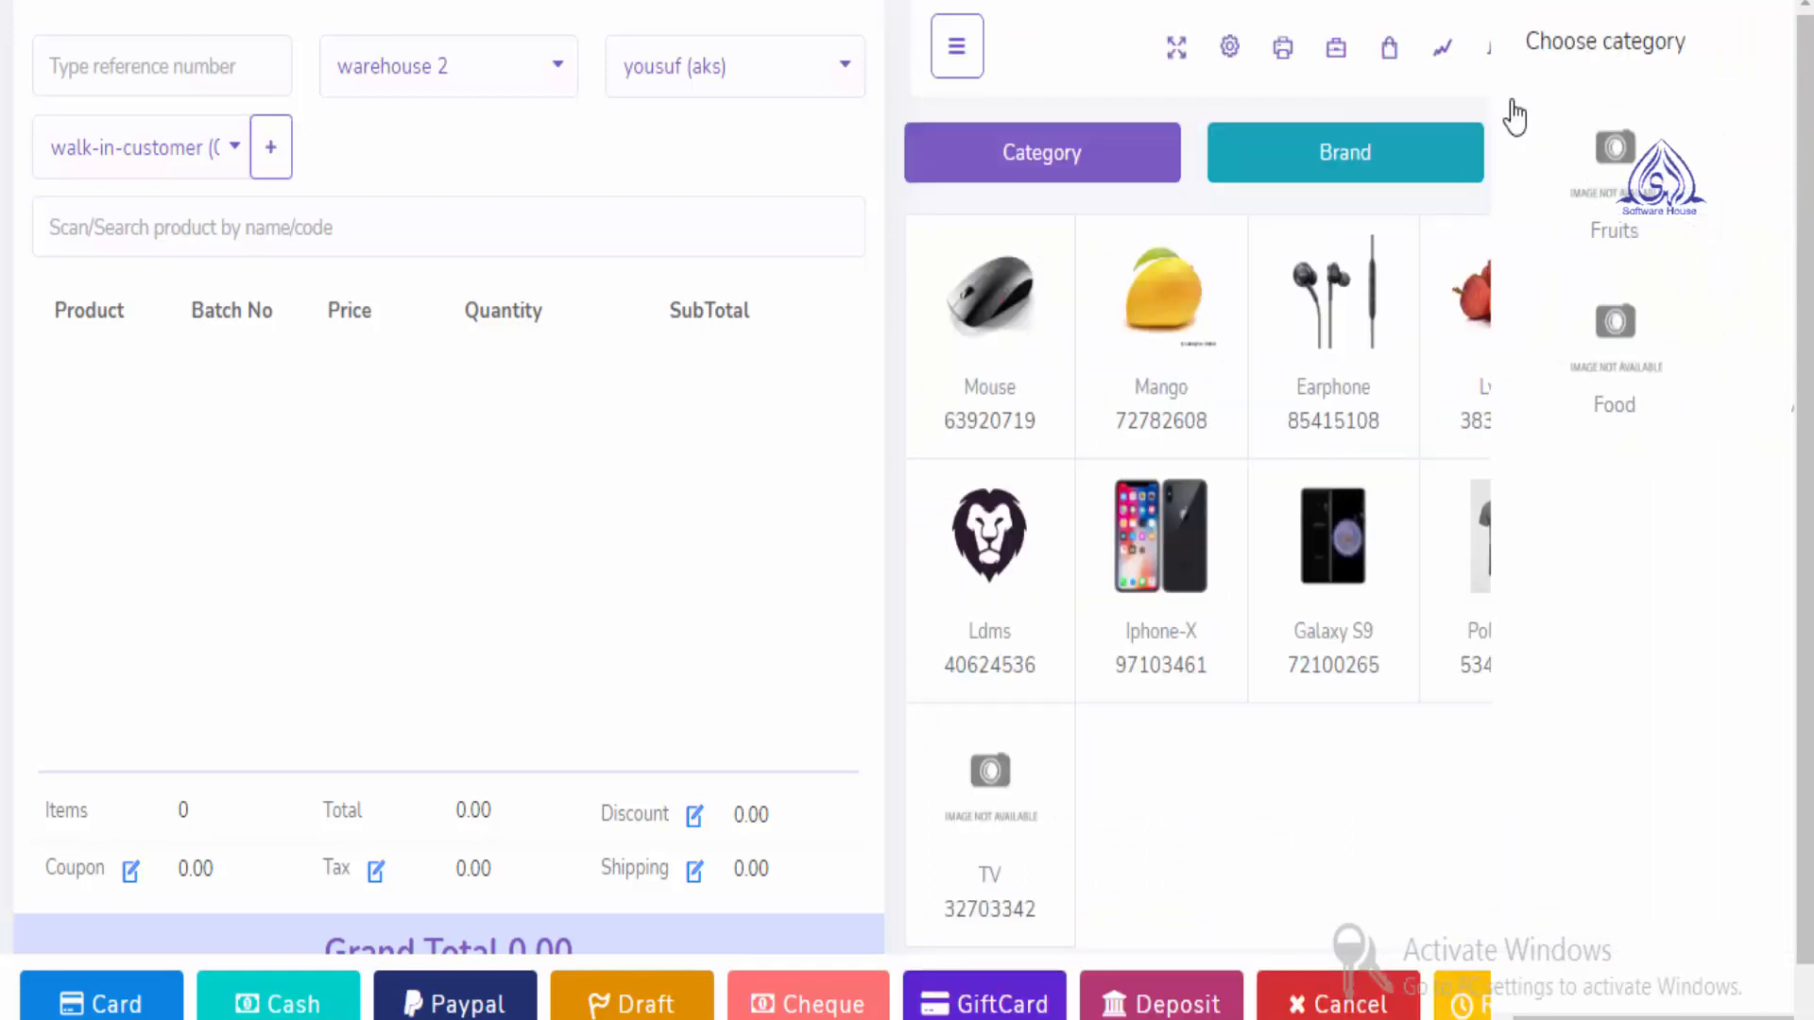
Add the Mouse product to the sale and set its quantity to 2
left_click(214, 226)
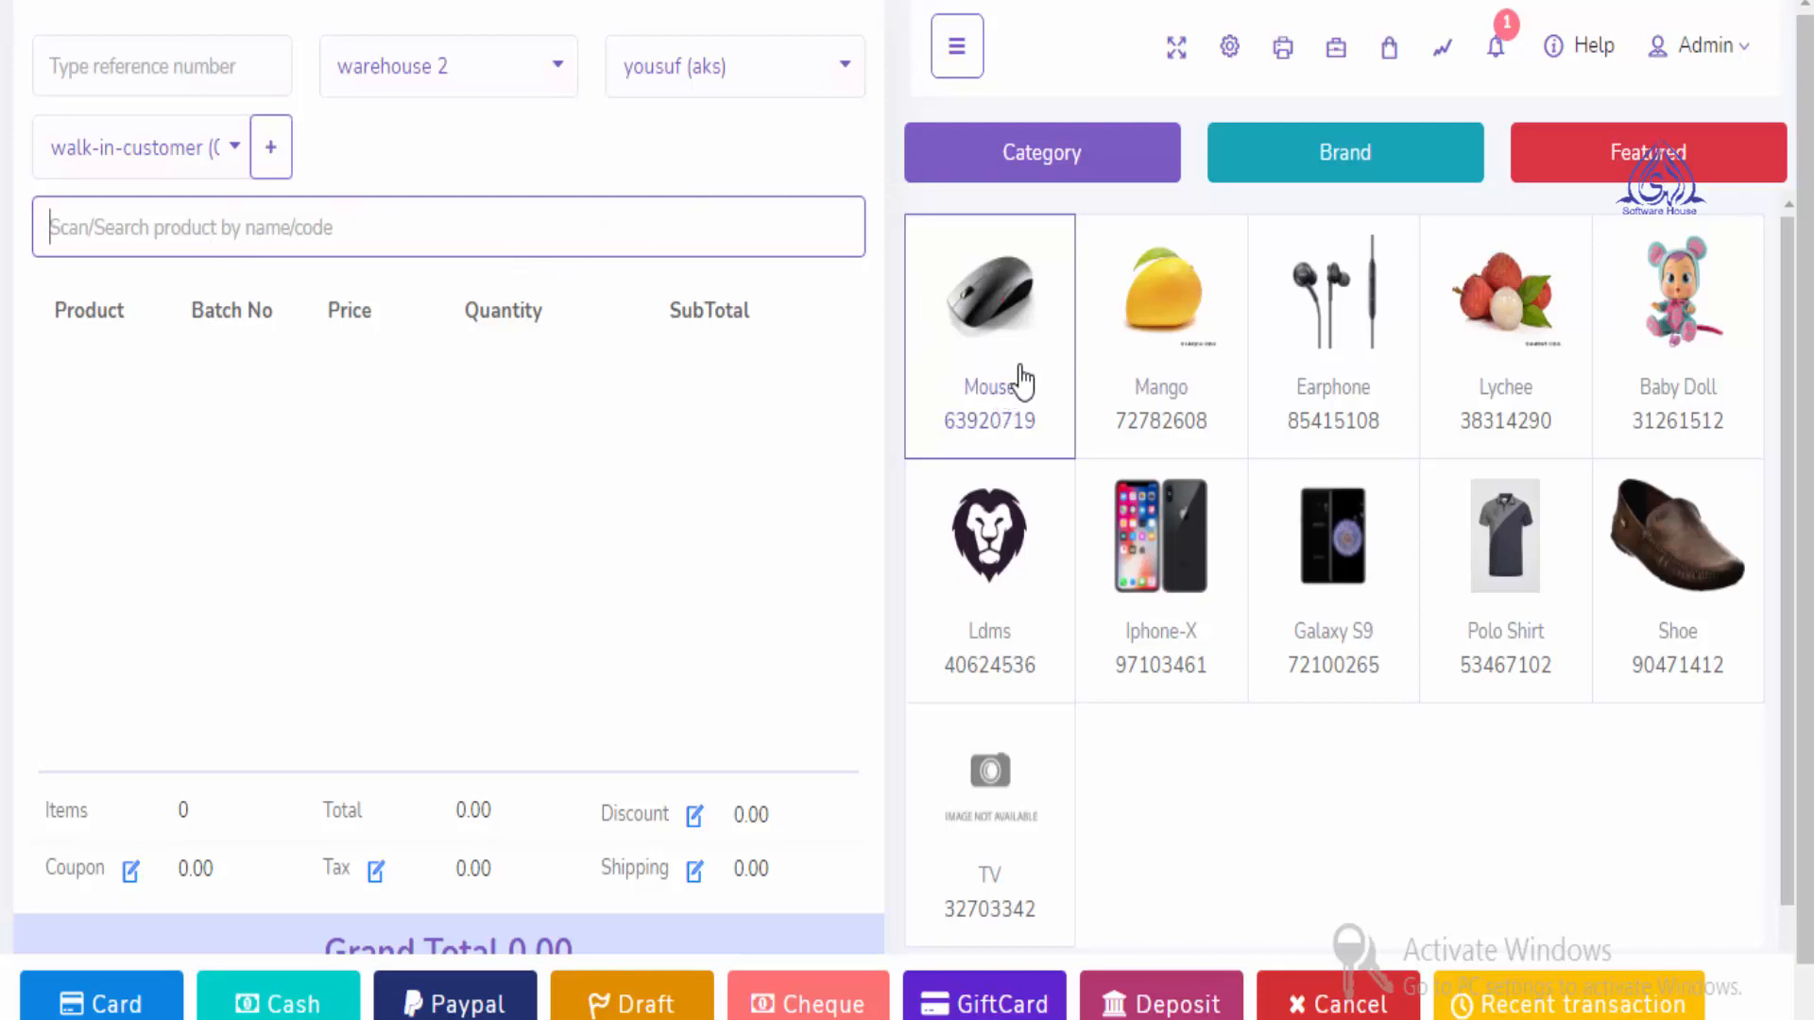
left_click(1004, 394)
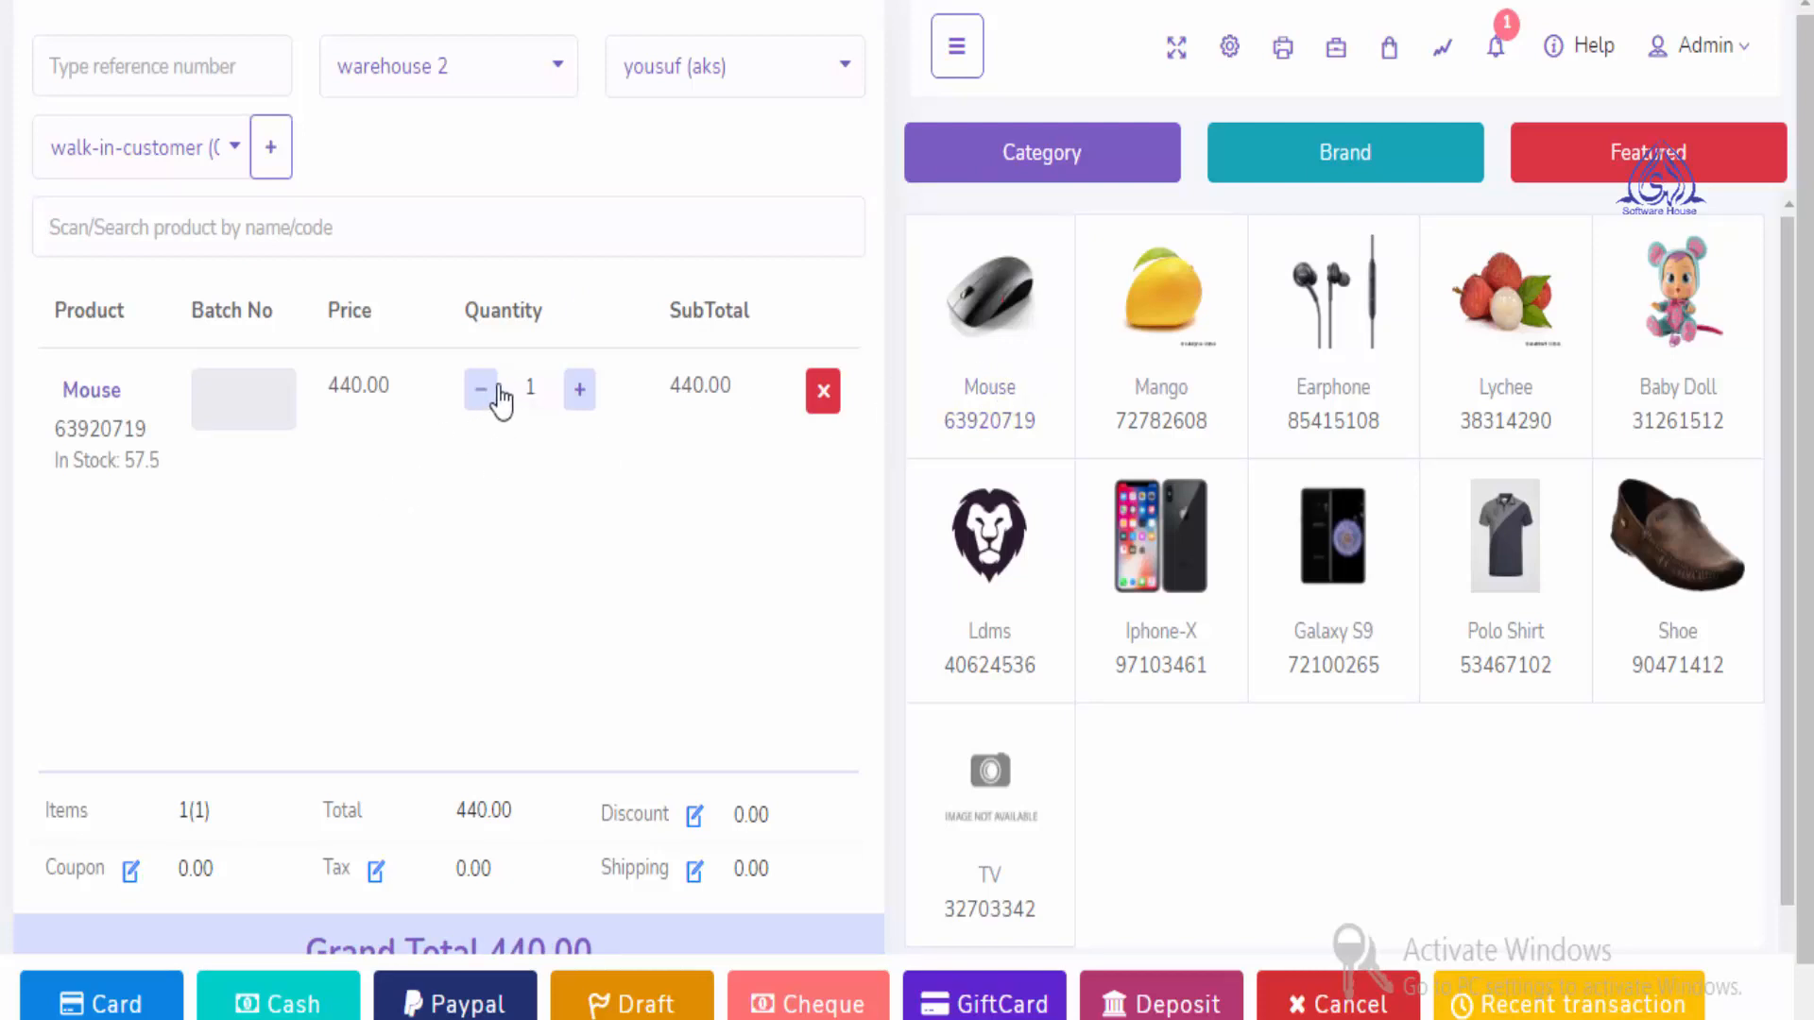
left_click(582, 392)
left_click(580, 391)
left_click(482, 393)
Start a cash payment for the sale, check the available payment methods, and submit it as paid by Cash
scroll(529, 622, "down", 1)
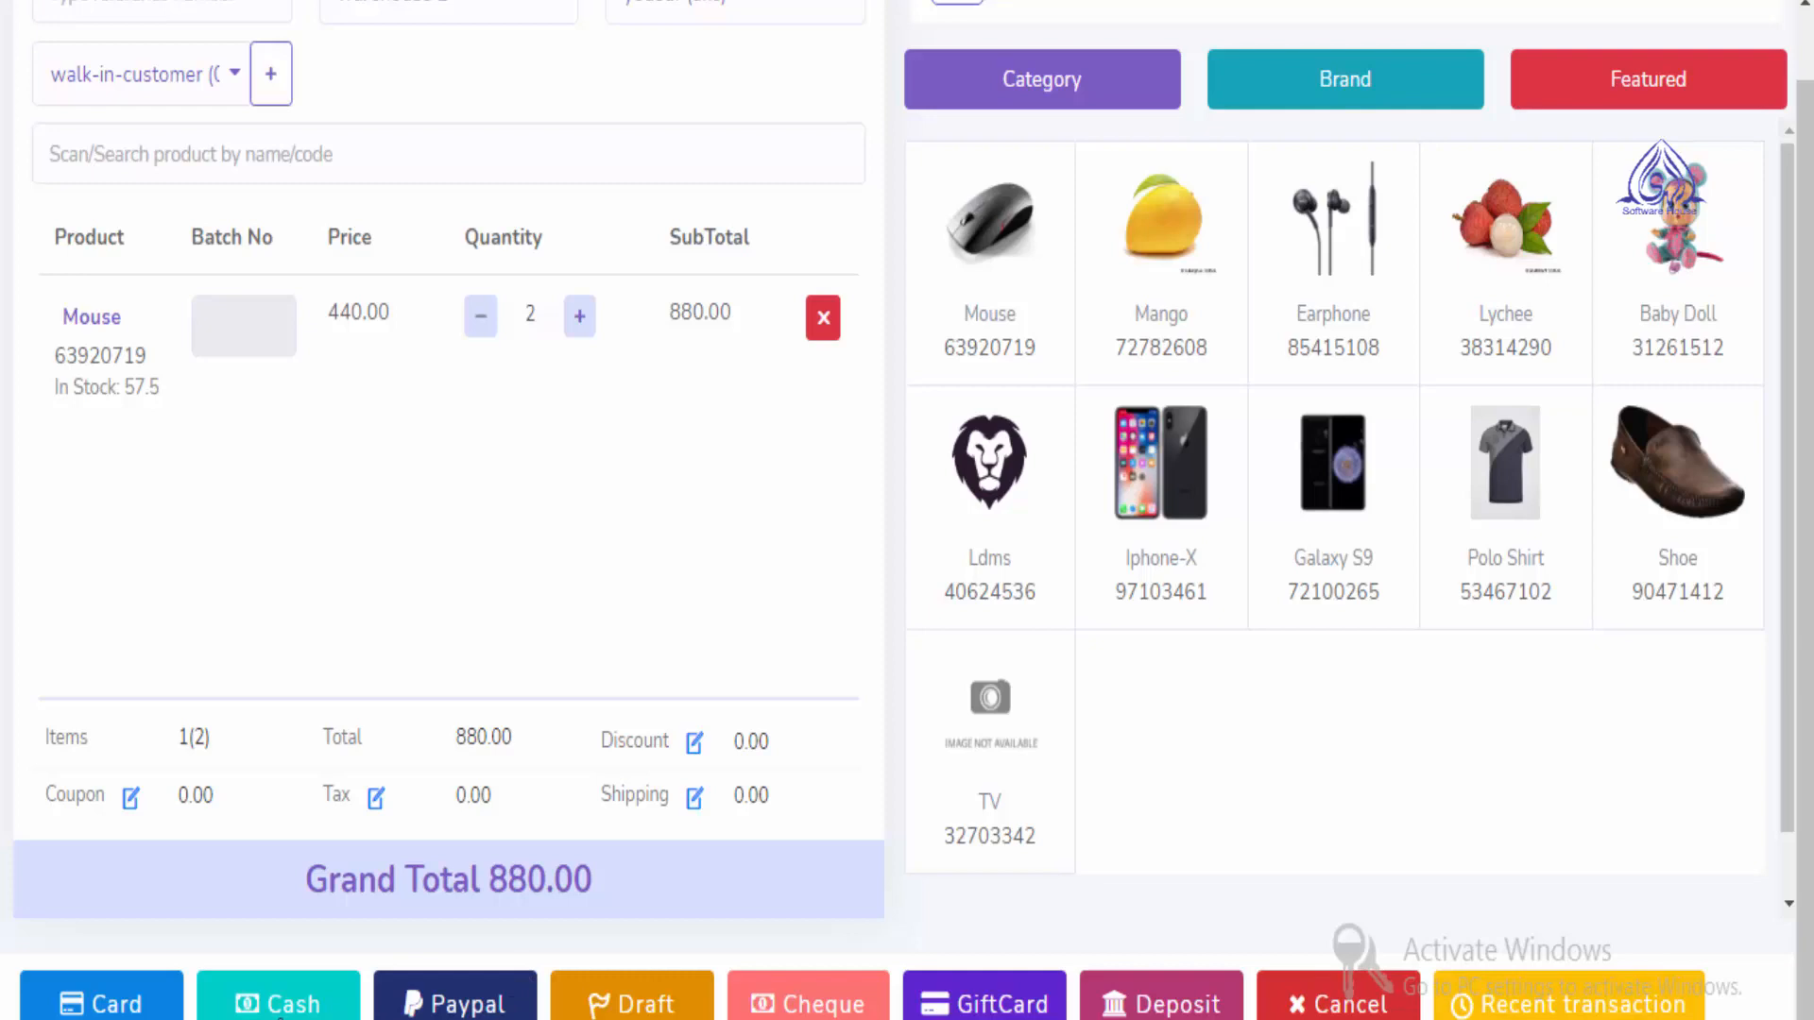
left_click(285, 1006)
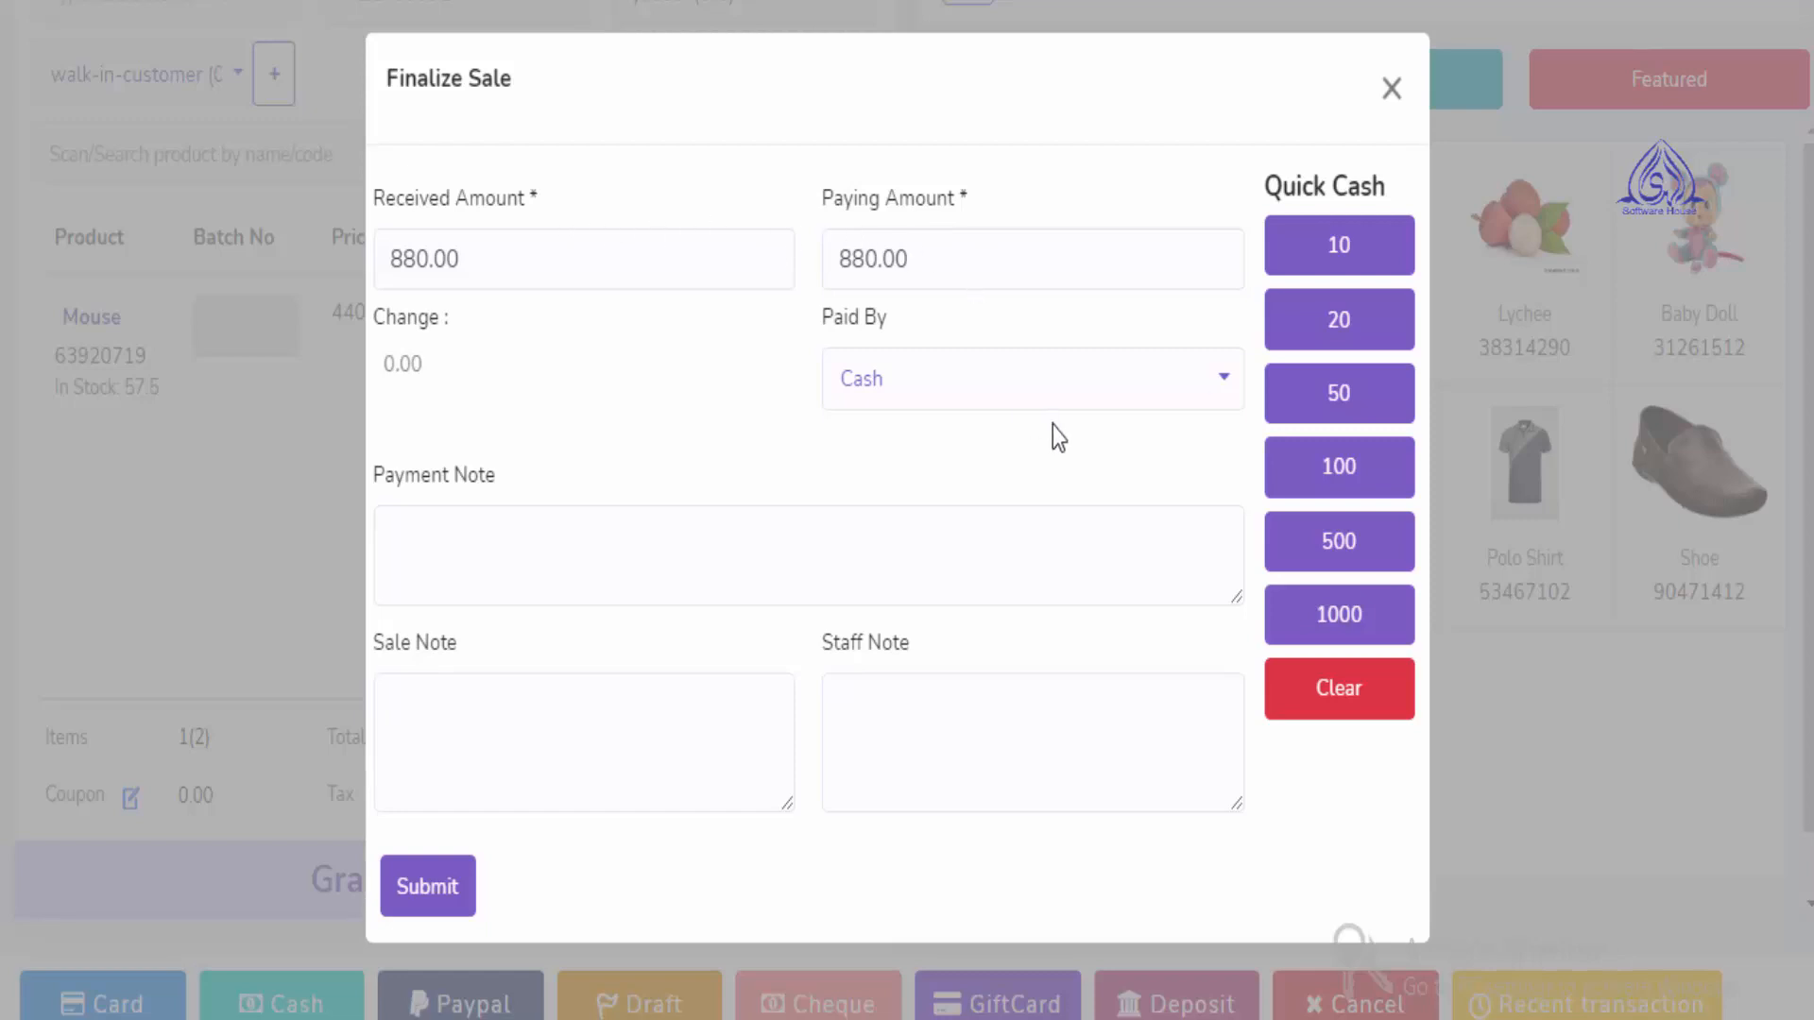
left_click(1073, 389)
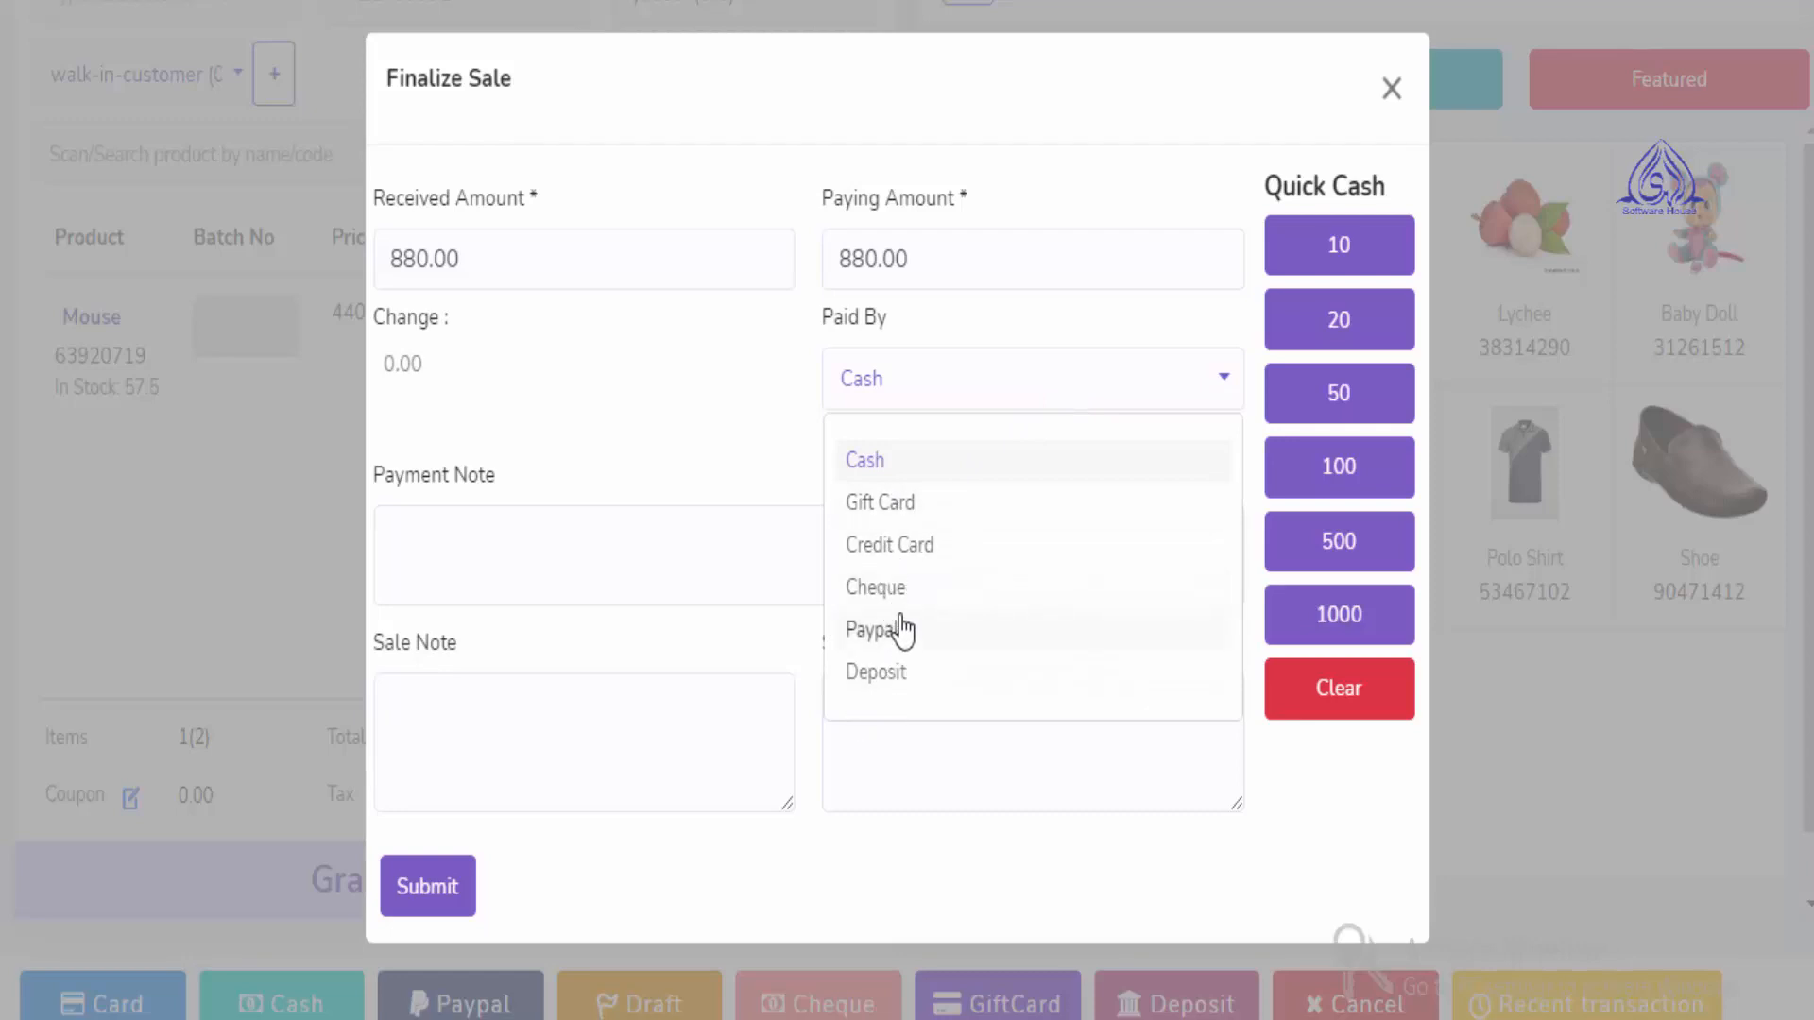
left_click(595, 546)
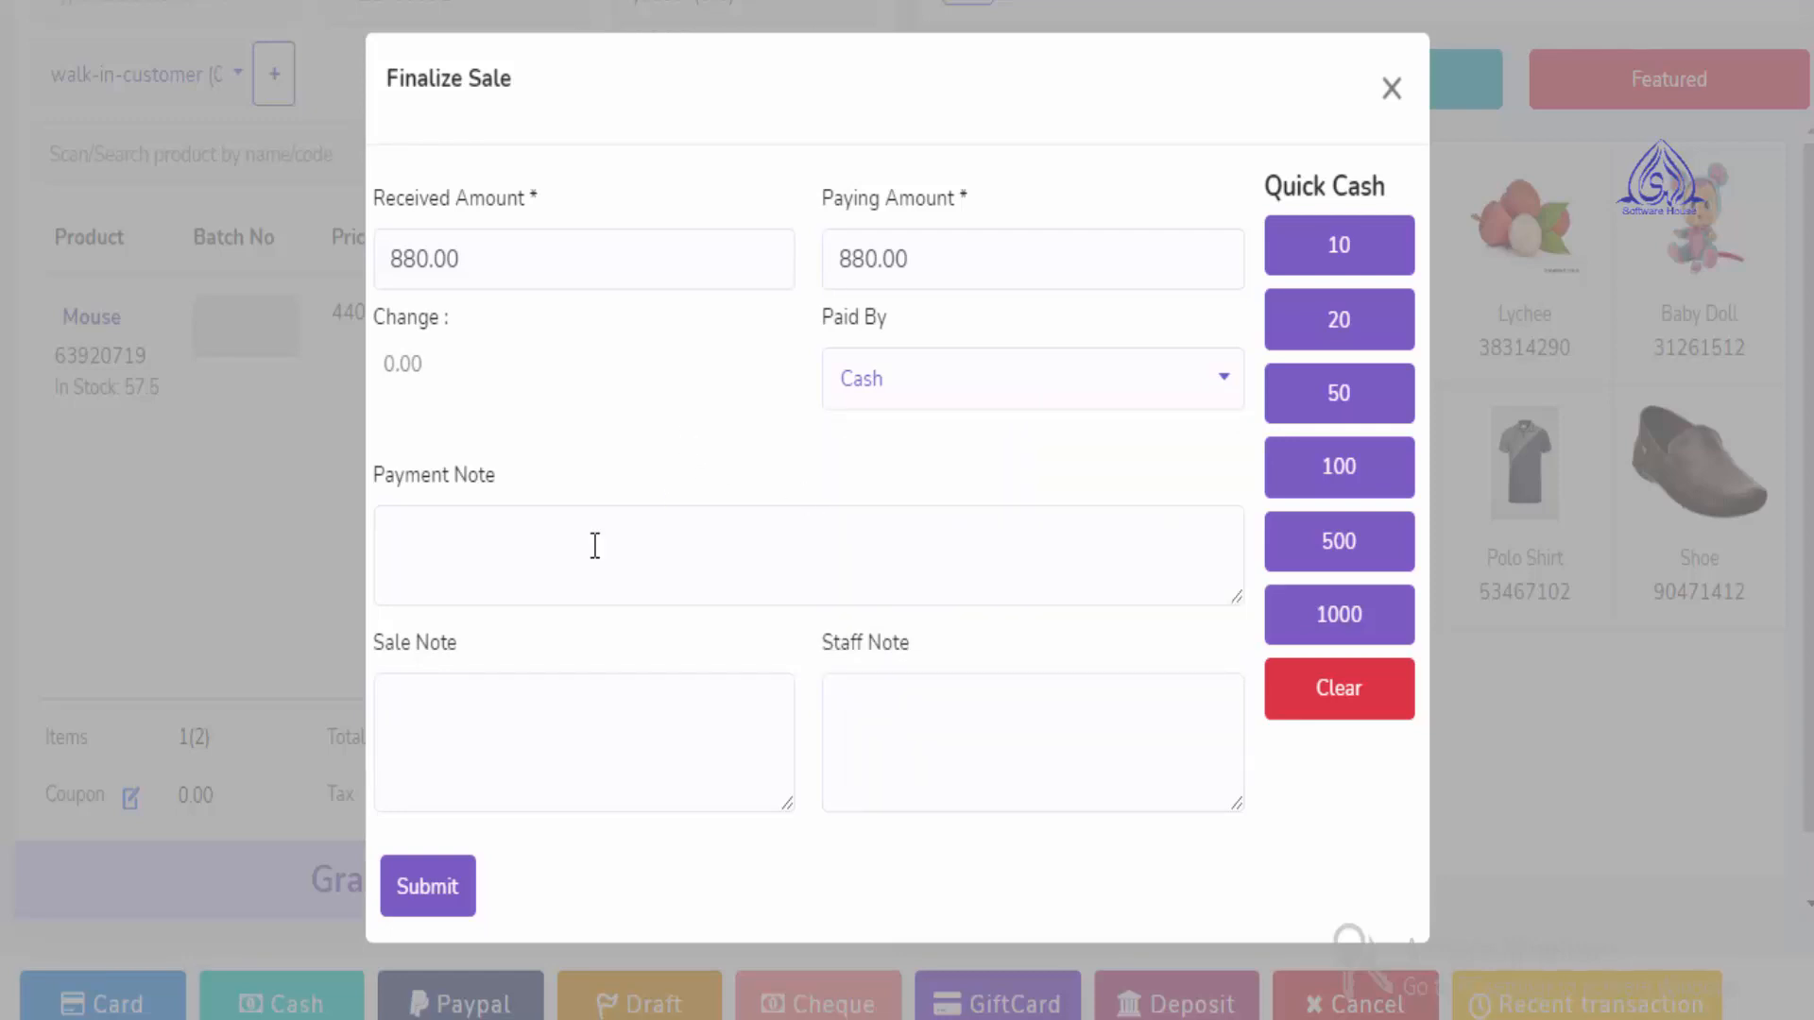
left_click(456, 895)
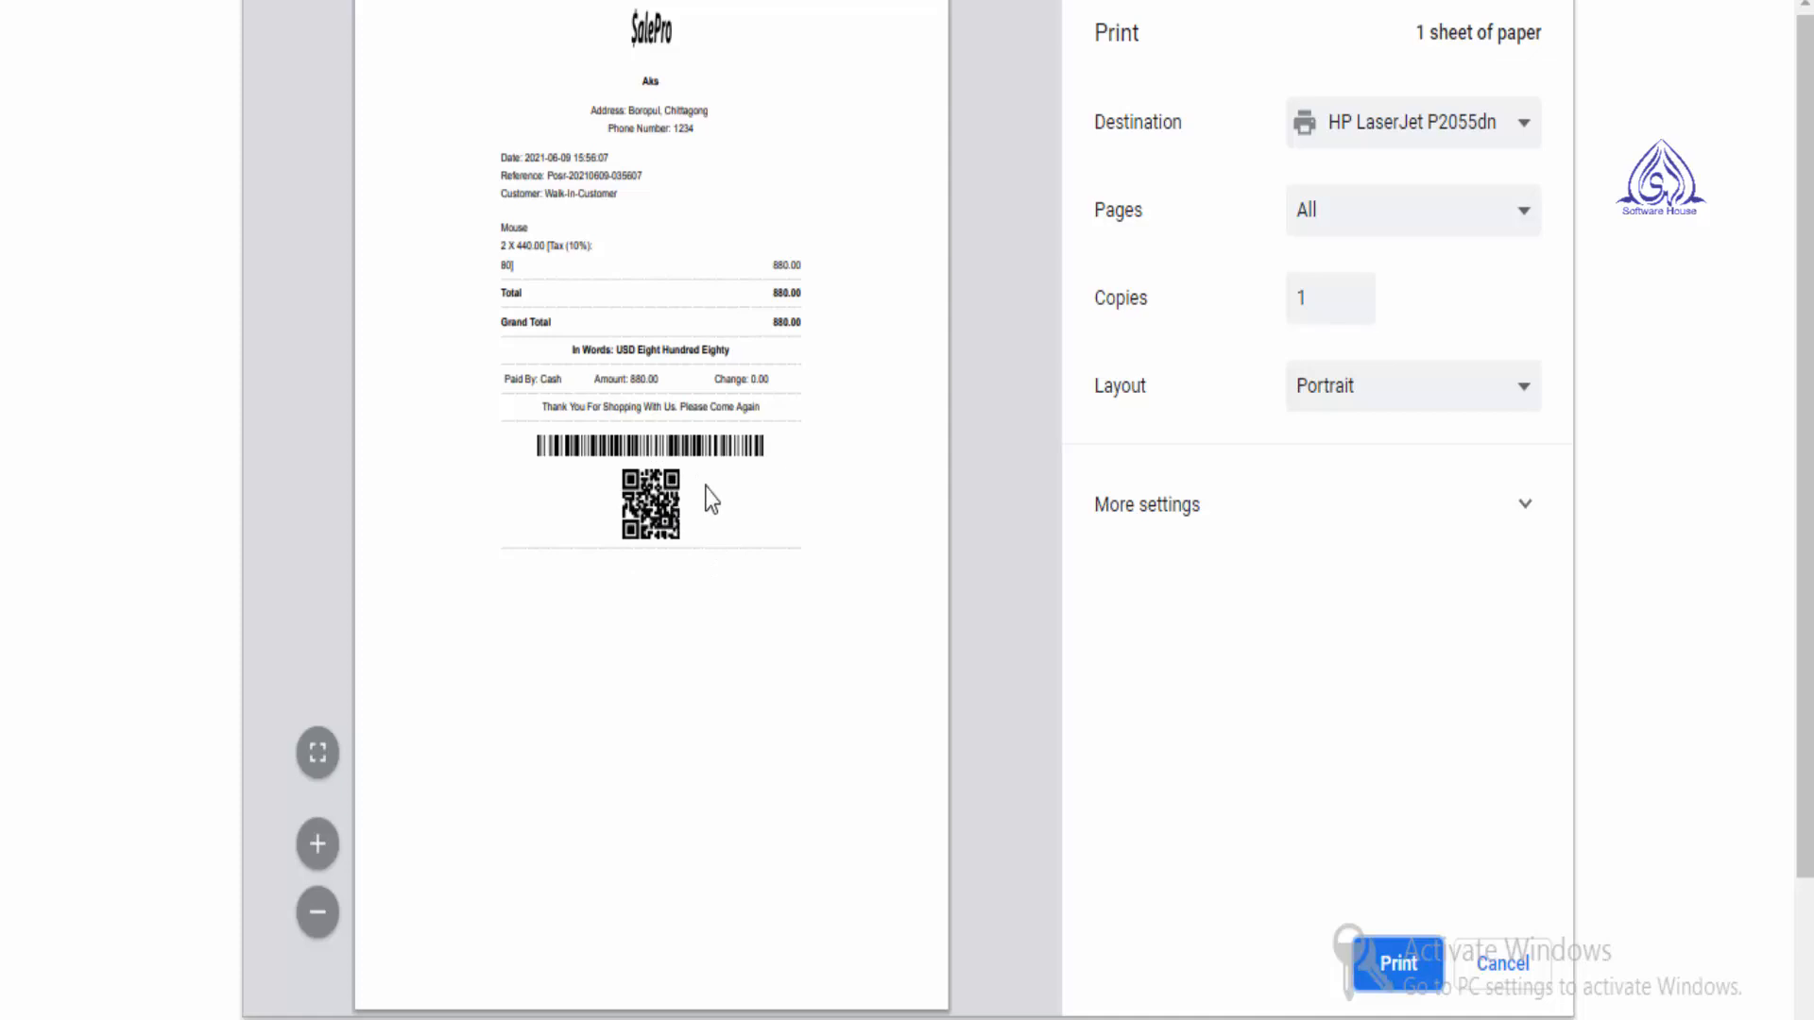
Cancel printing the receipt and return from the invoice to the POS screen
left_click(1501, 966)
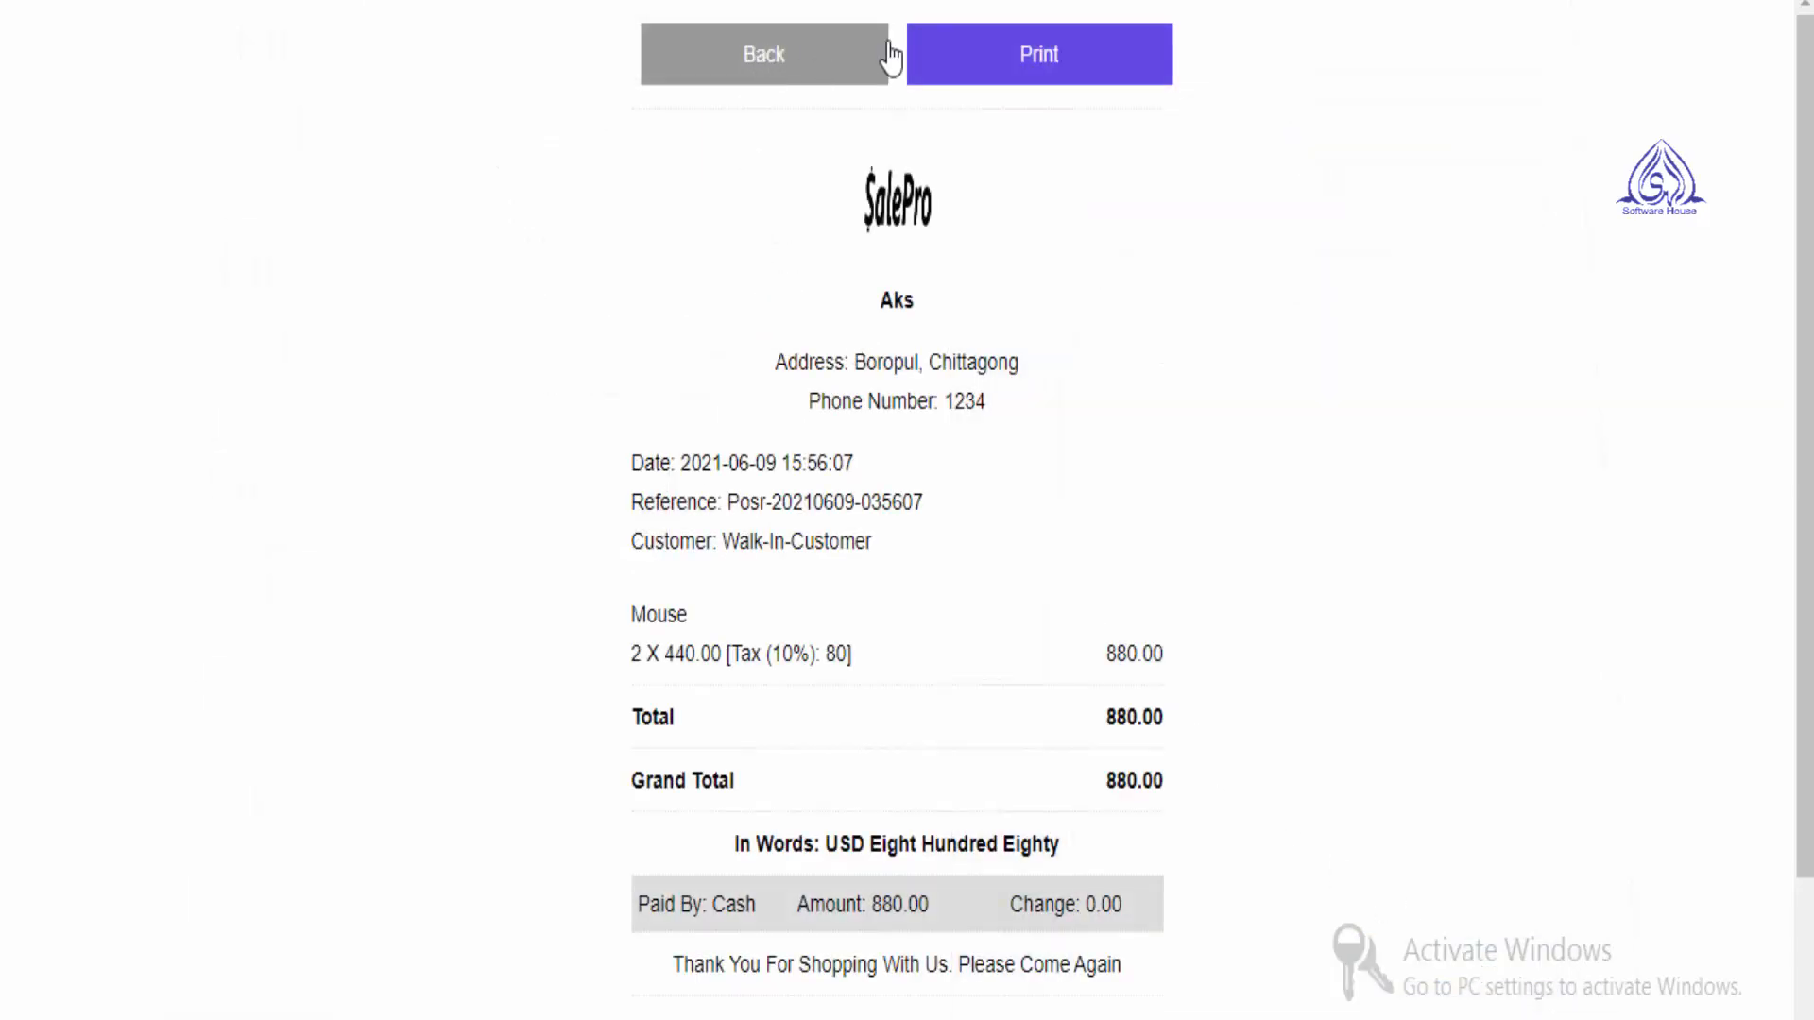
left_click(805, 62)
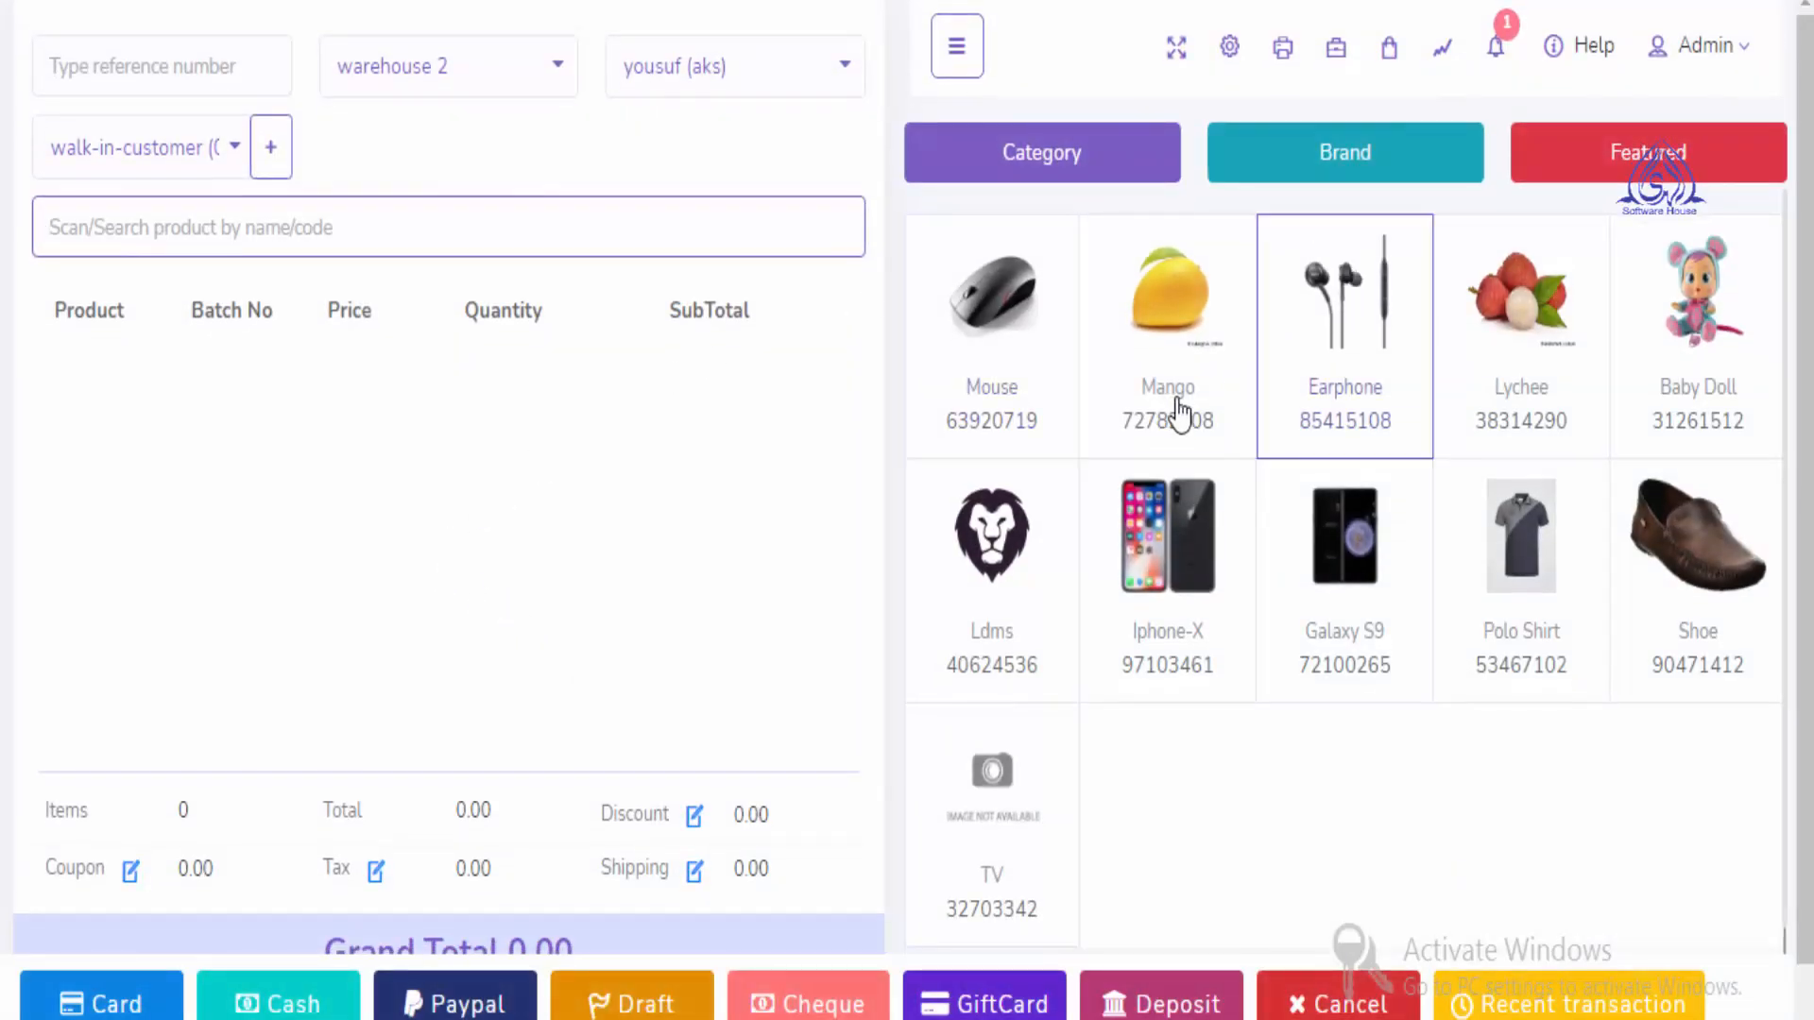
left_click(962, 51)
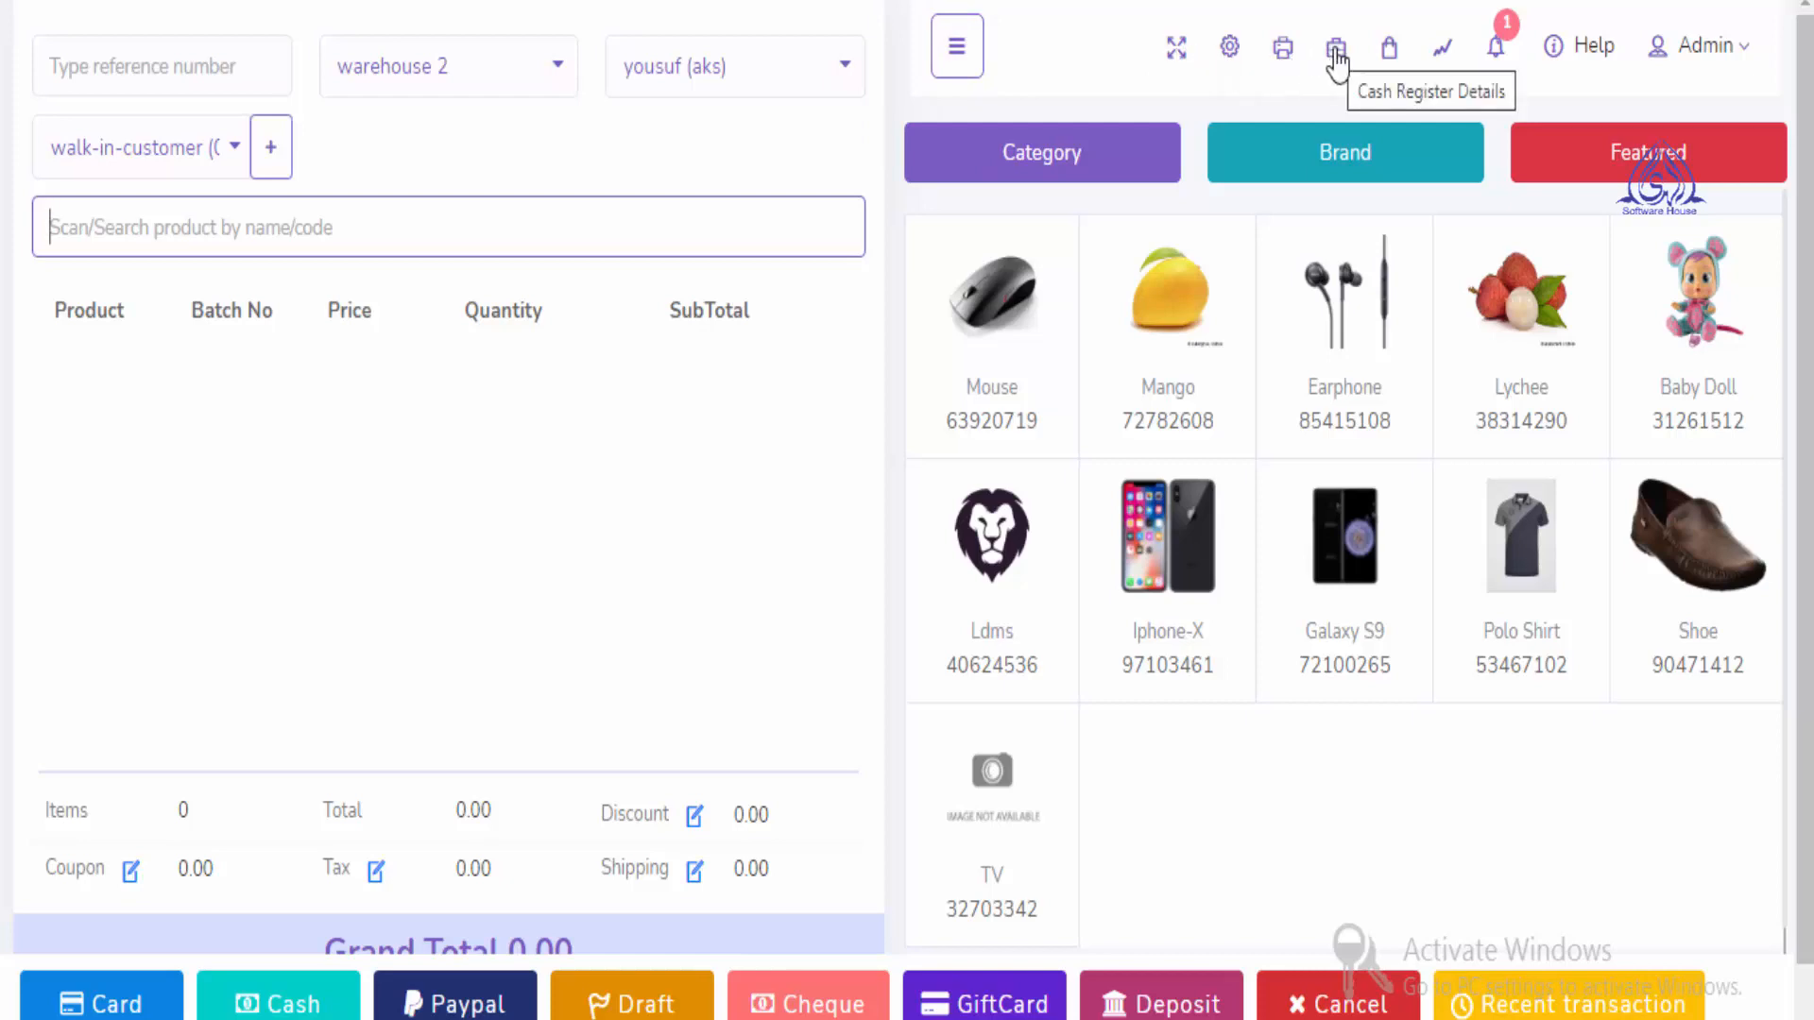
Review the Today's Sale summary of transactions and payments down to total cash, and close it
left_click(1388, 58)
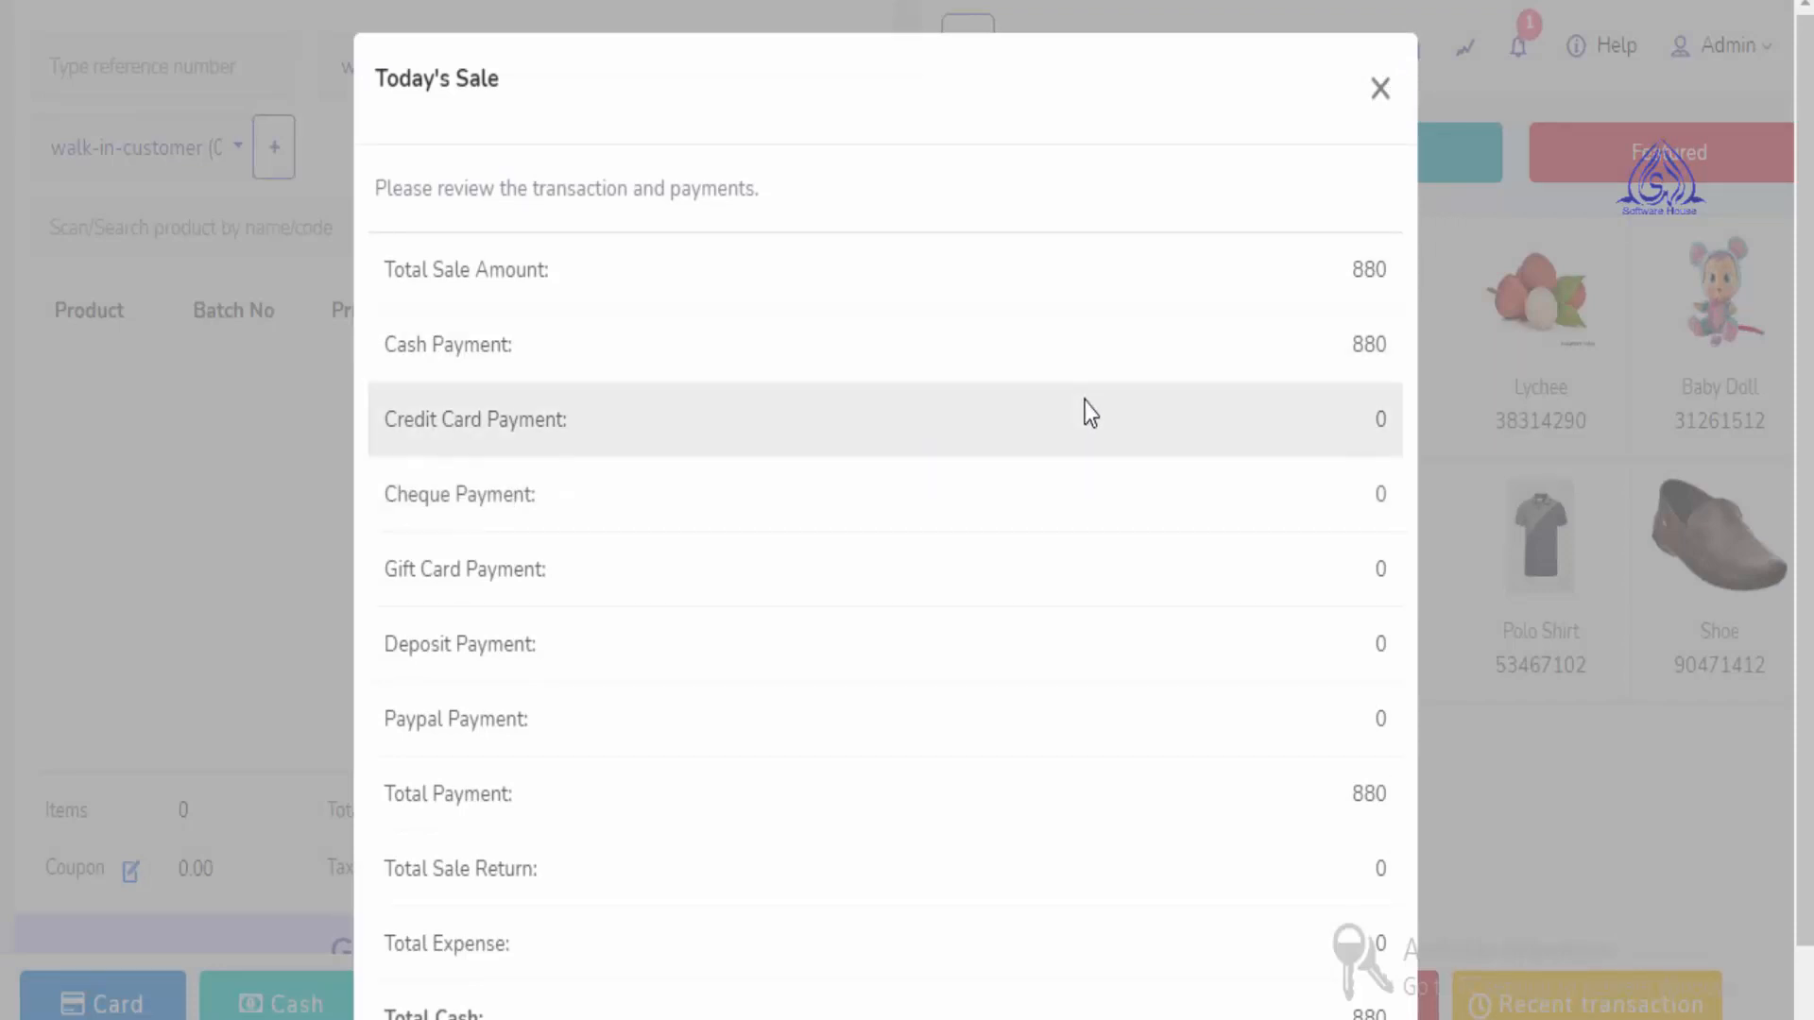
scroll(1020, 832, "down", 2)
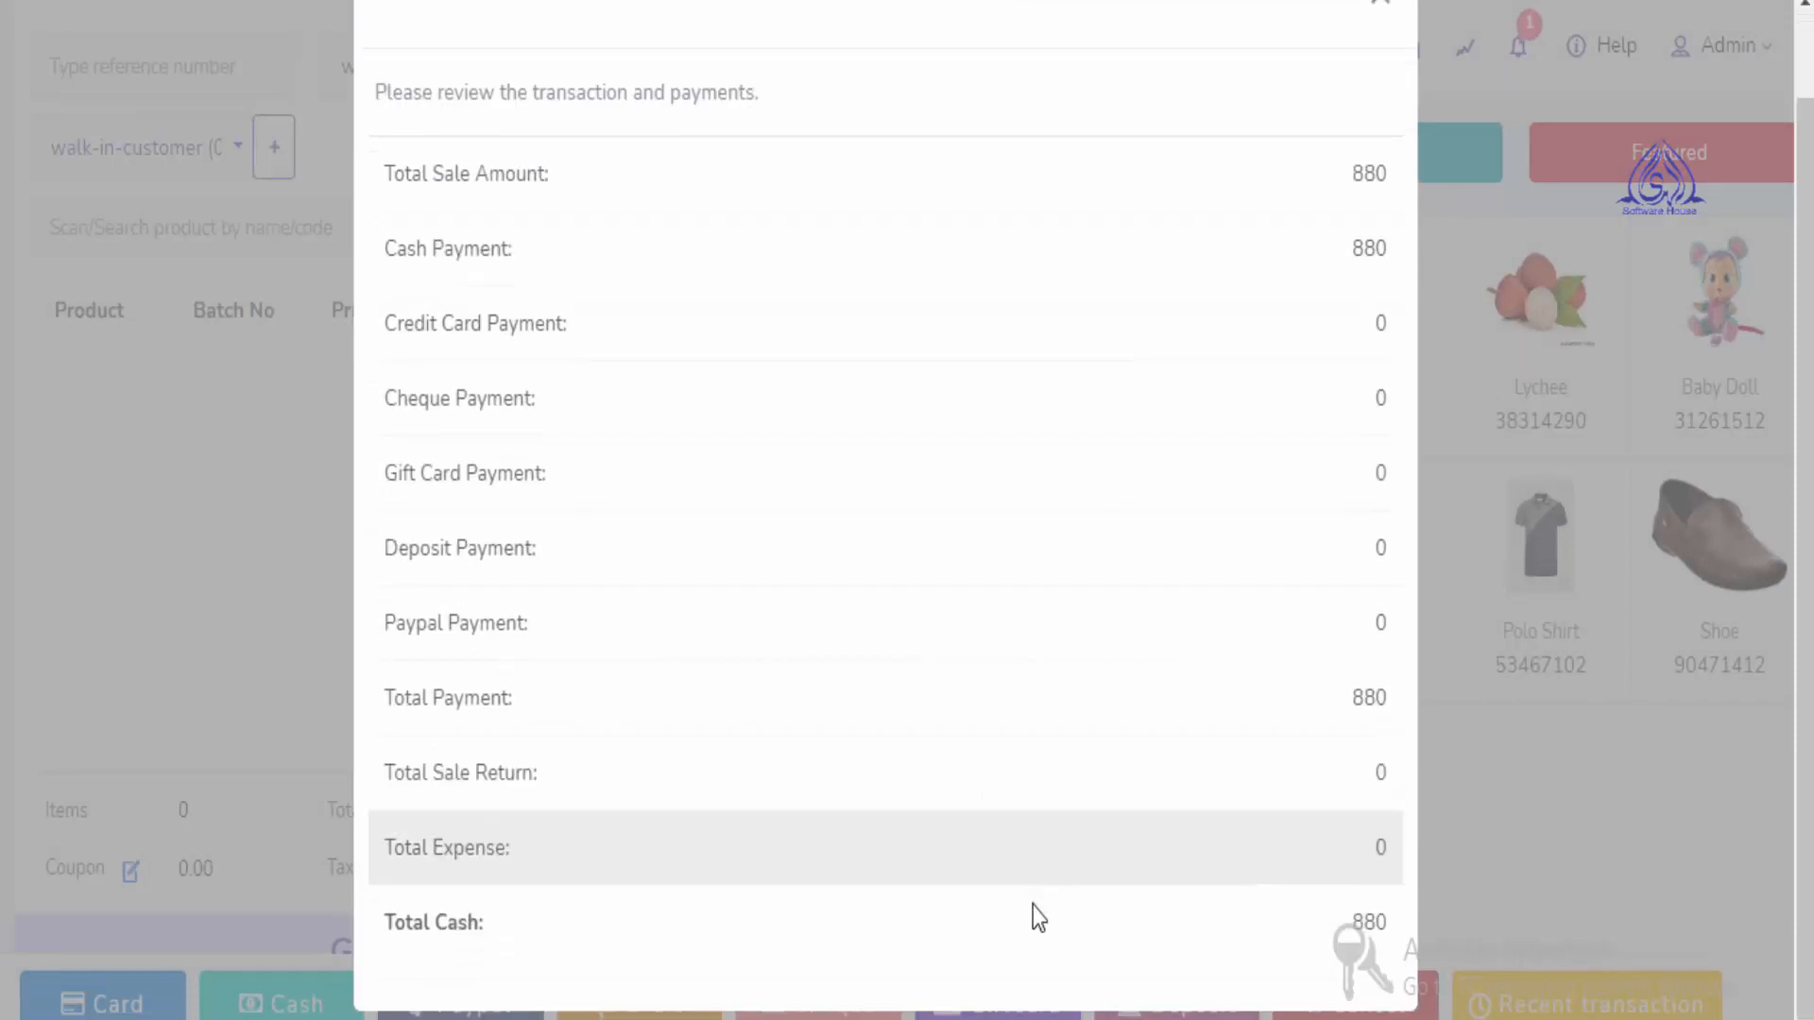
scroll(1278, 682, "up", 2)
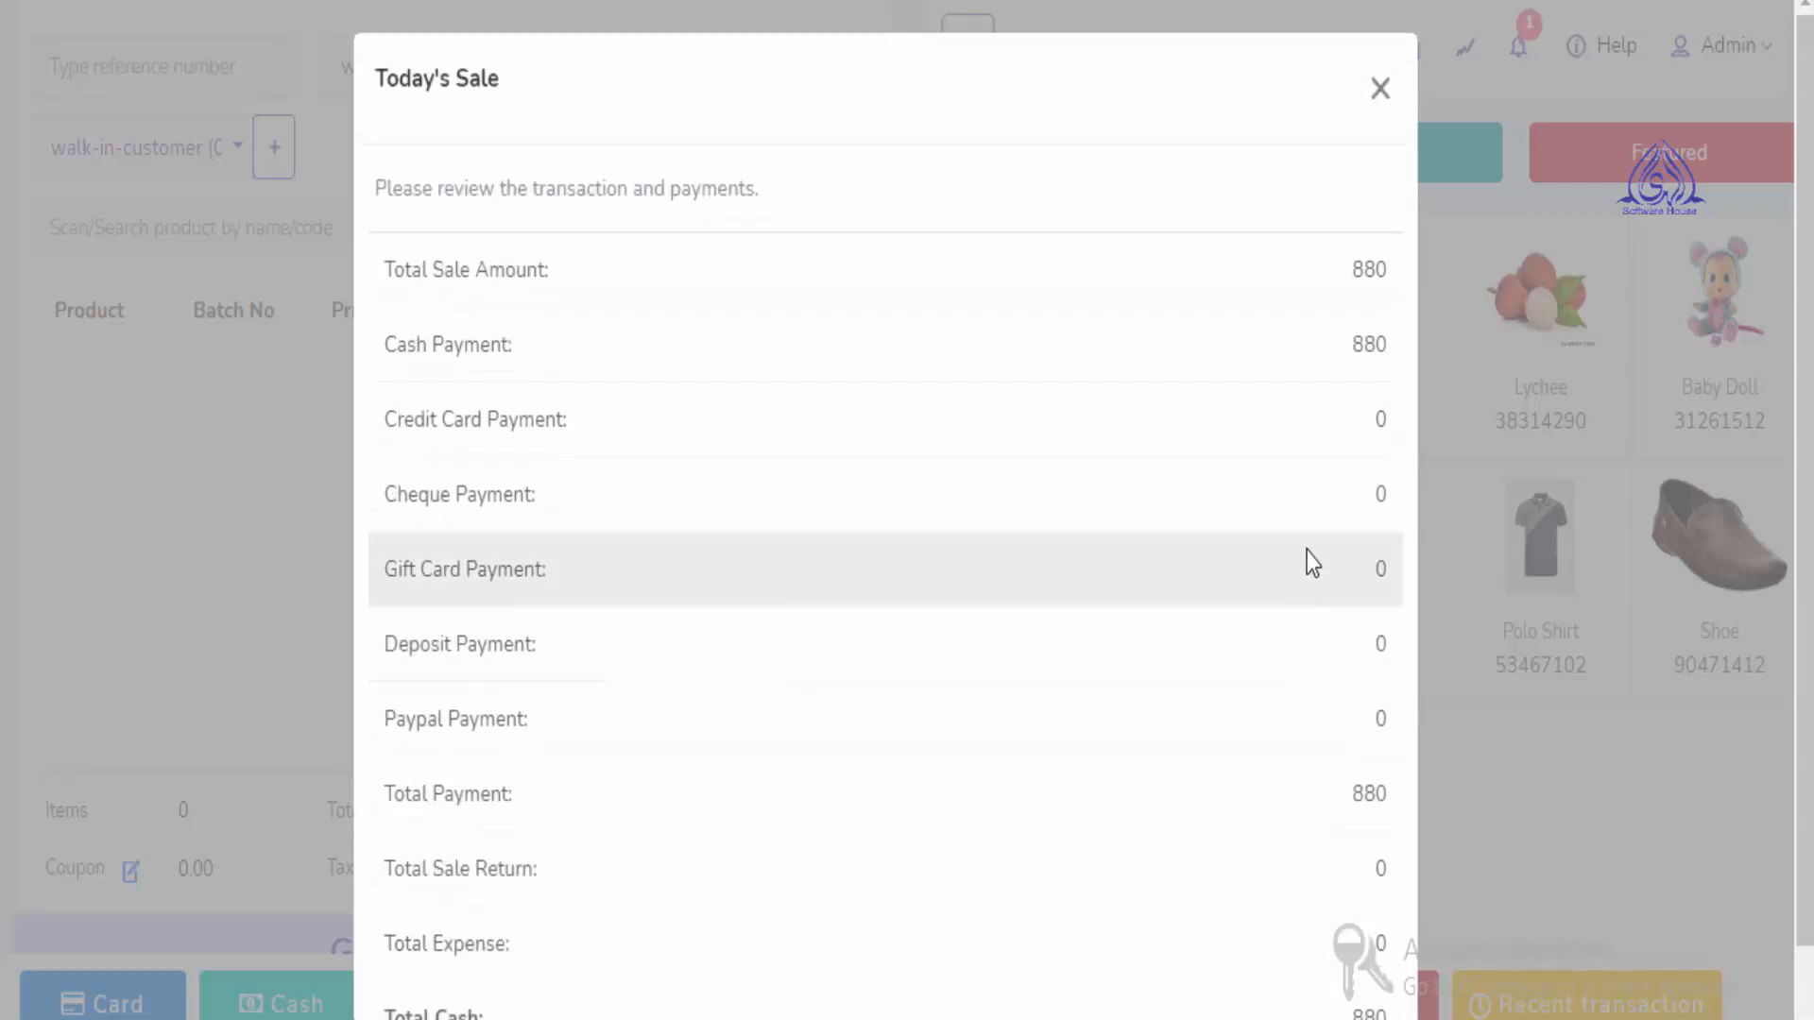
left_click(1406, 91)
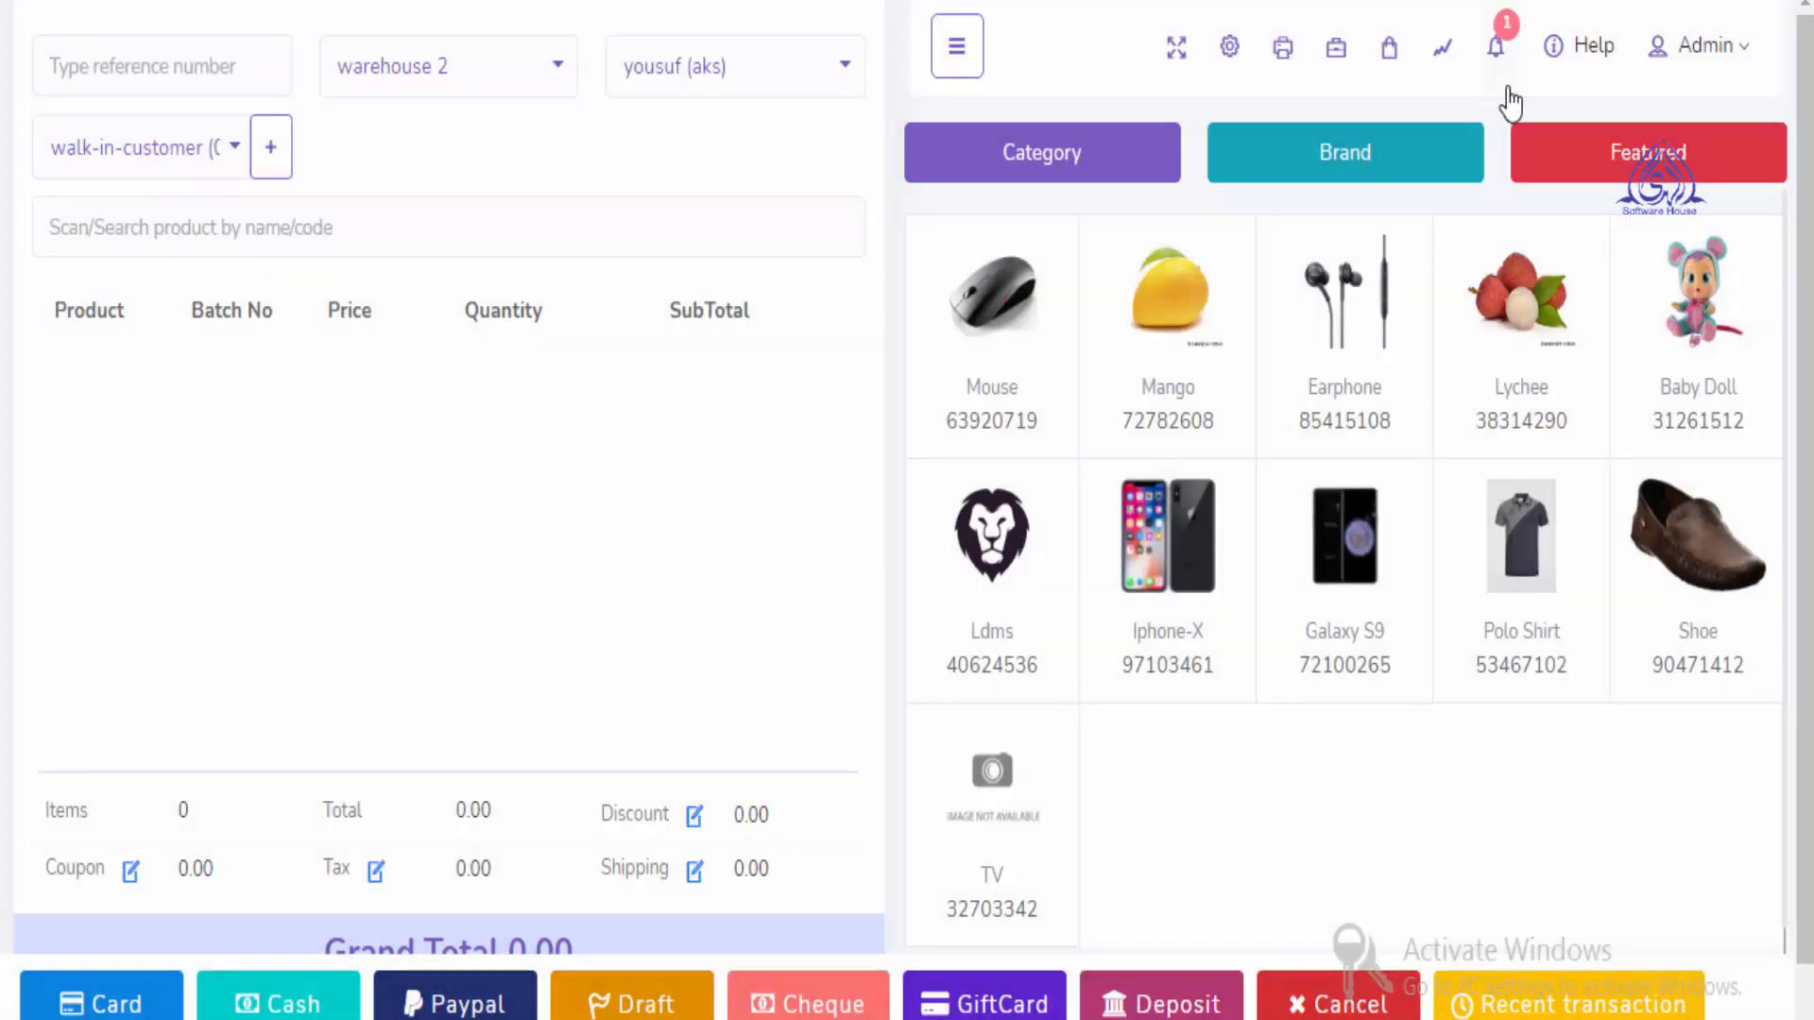
Review the Today's Profit summary for all warehouses, close it and return to the dashboard
left_click(1439, 49)
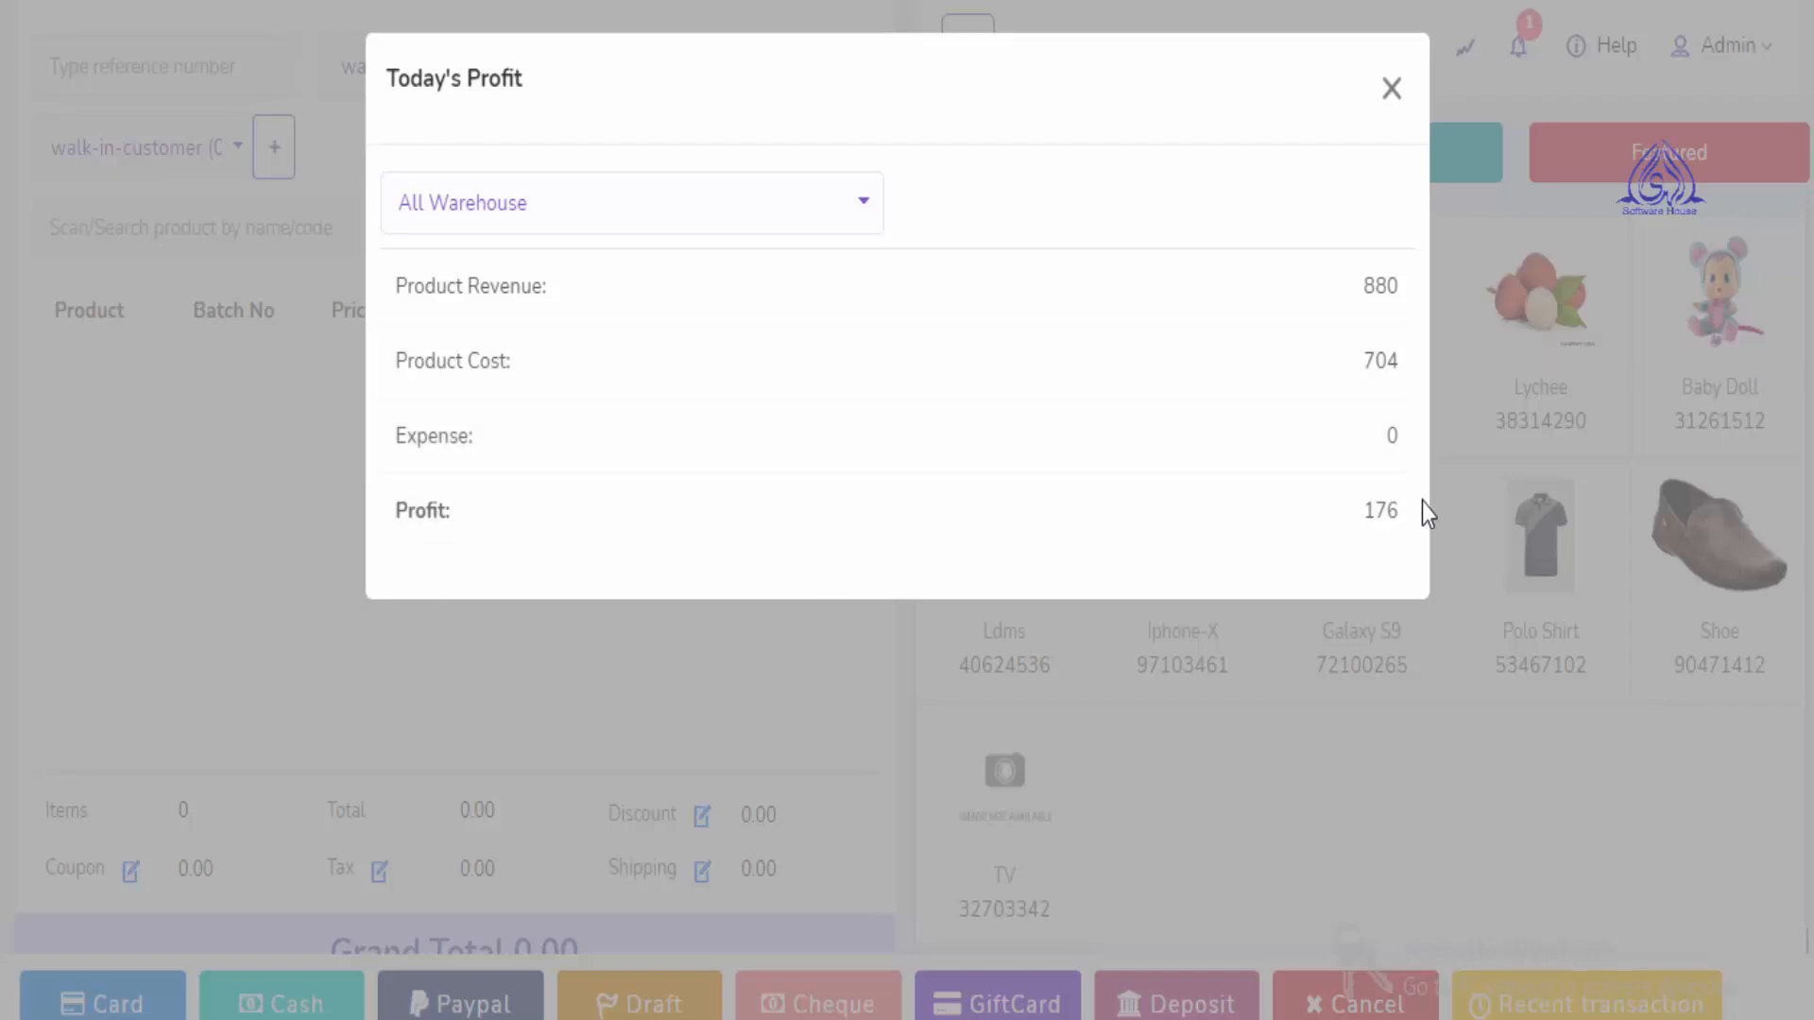
left_click(1389, 94)
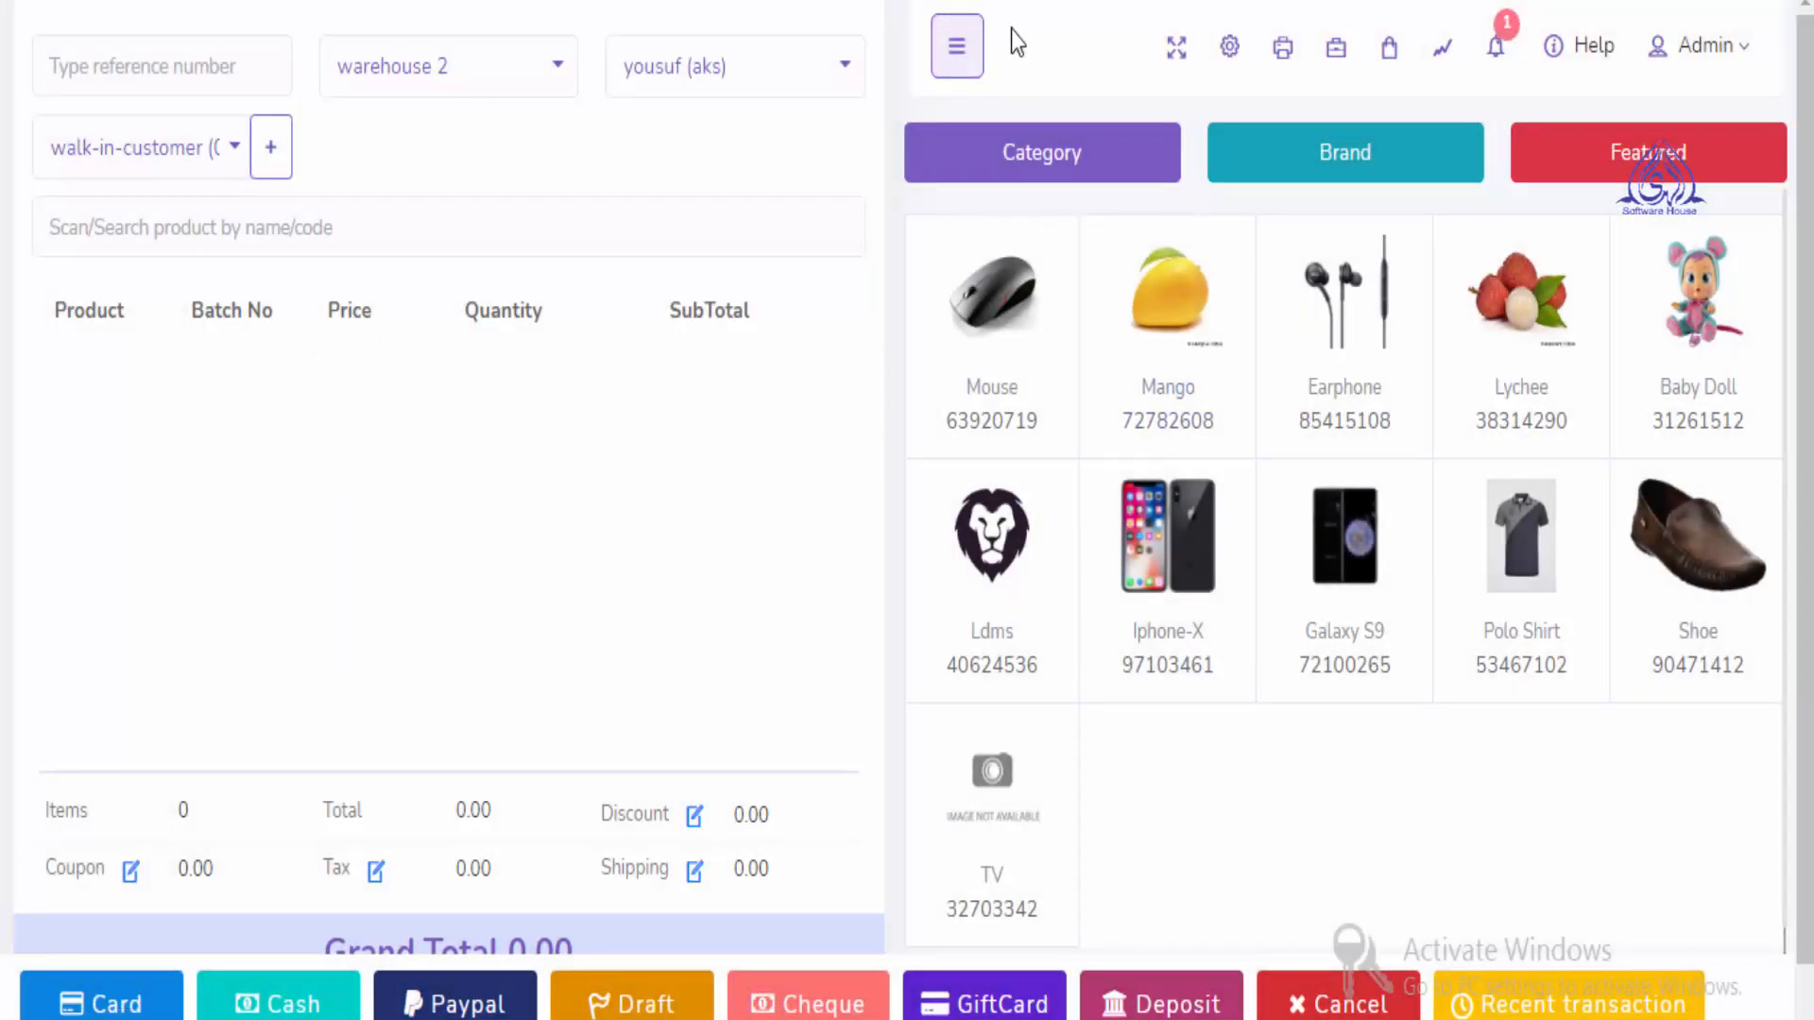
left_click(957, 47)
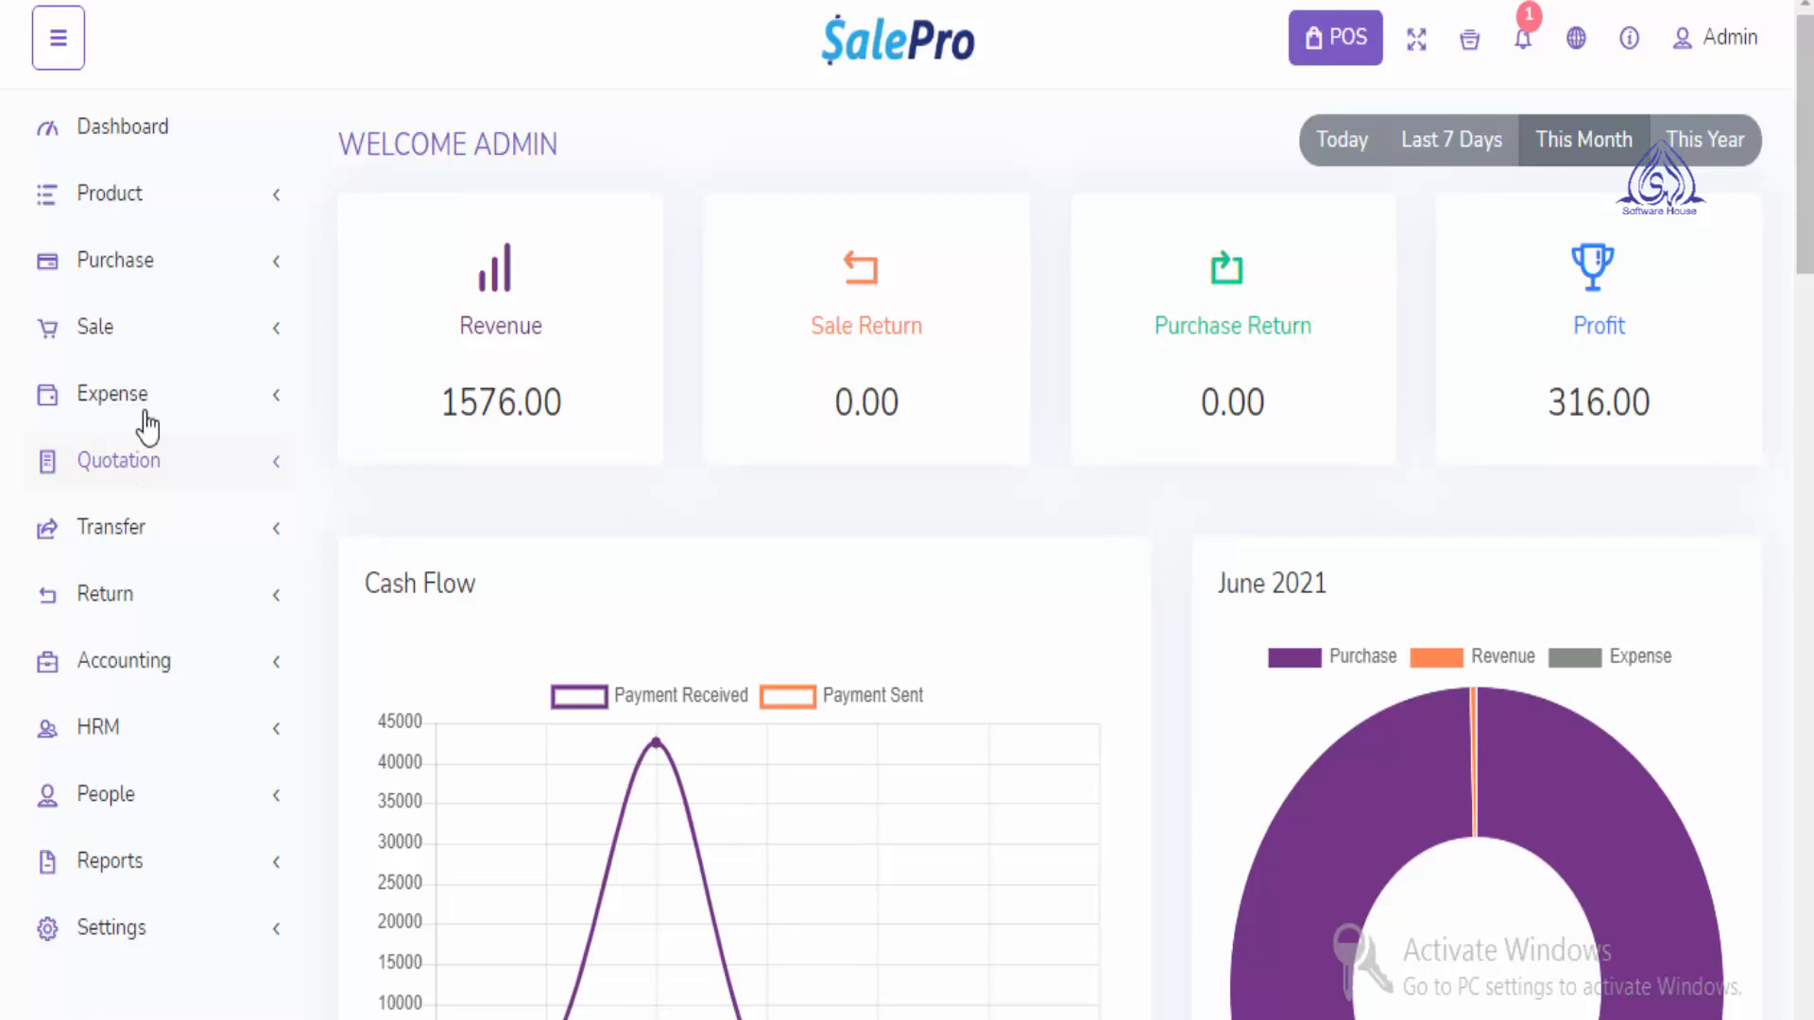
Open the form for adding a new product and check the available product types
left_click(224, 210)
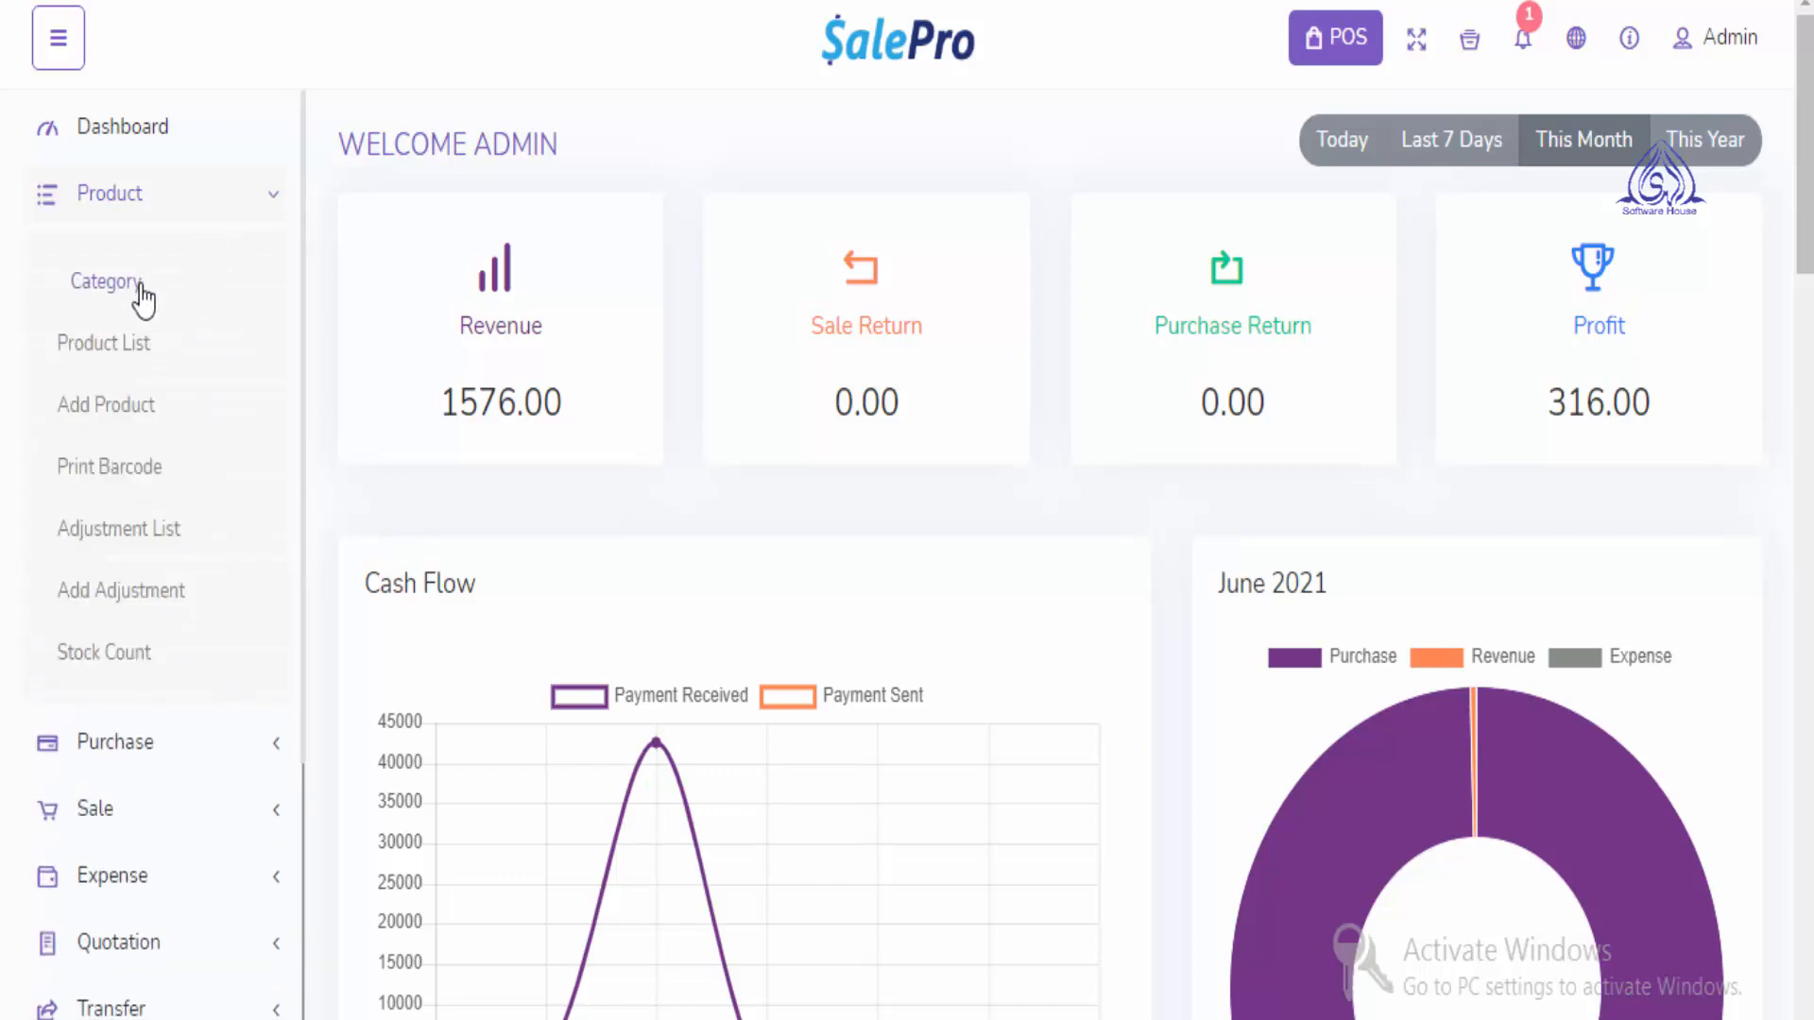
left_click(120, 402)
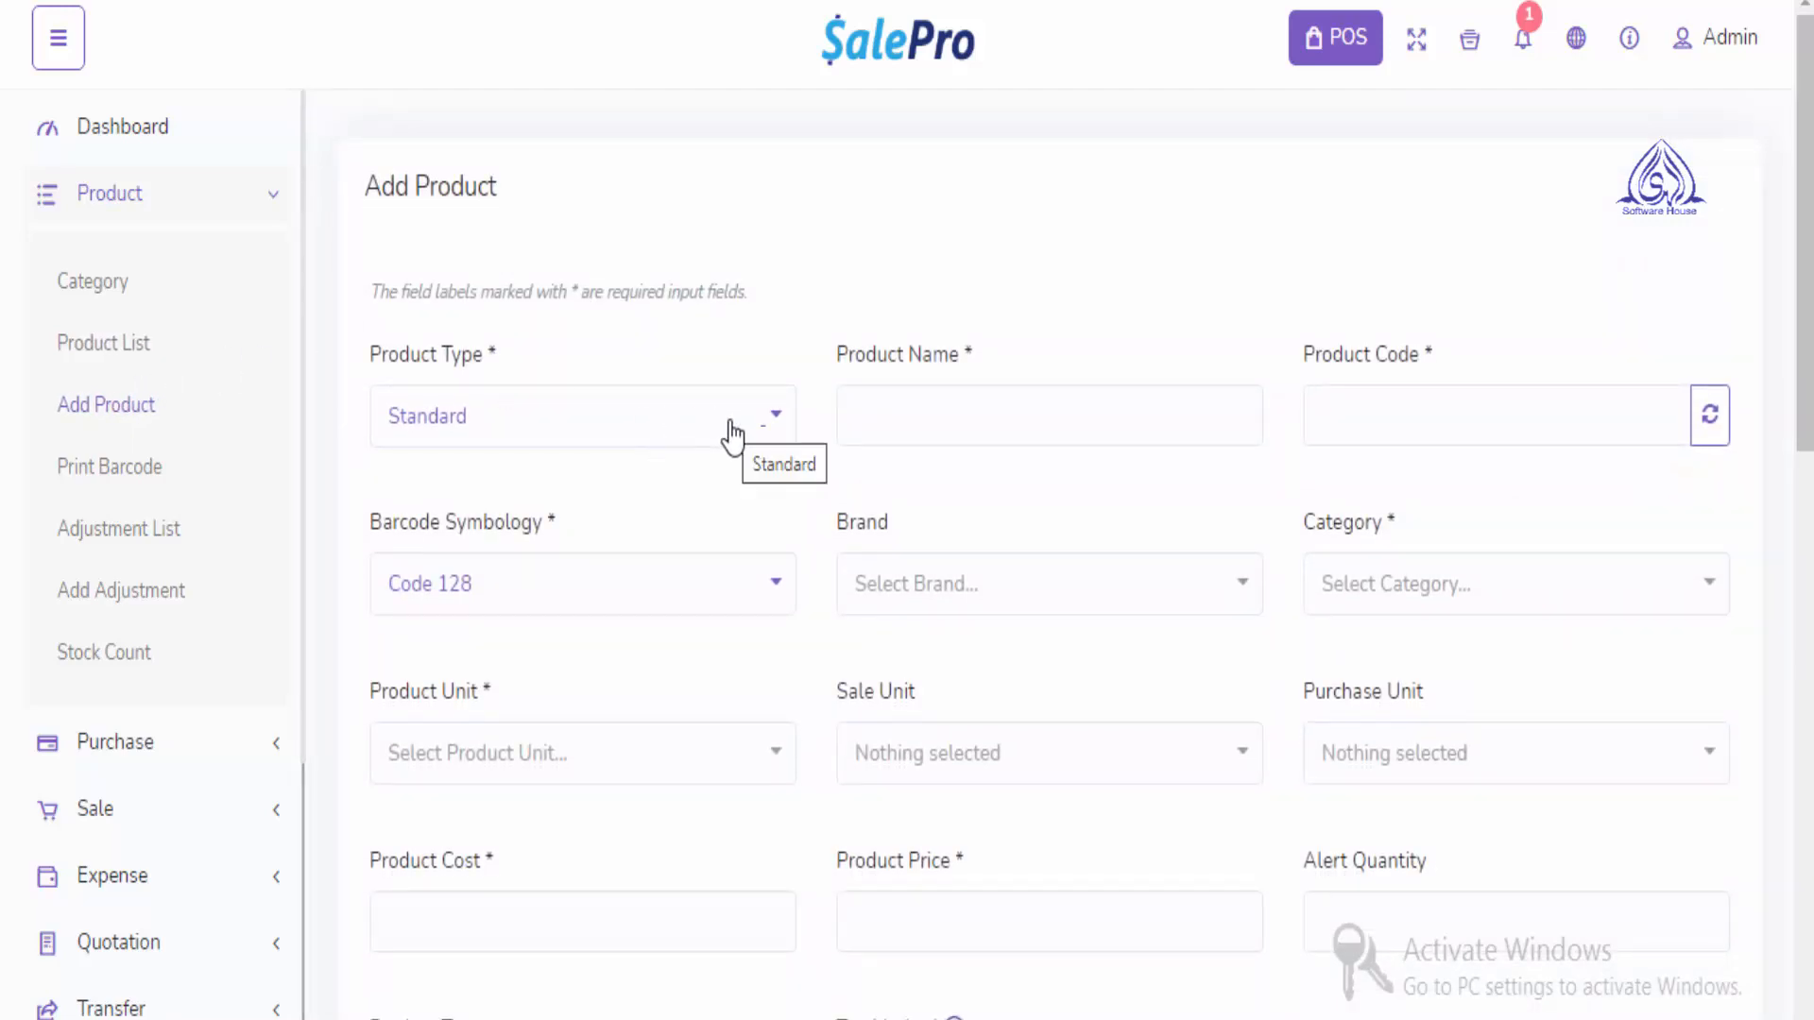
left_click(733, 434)
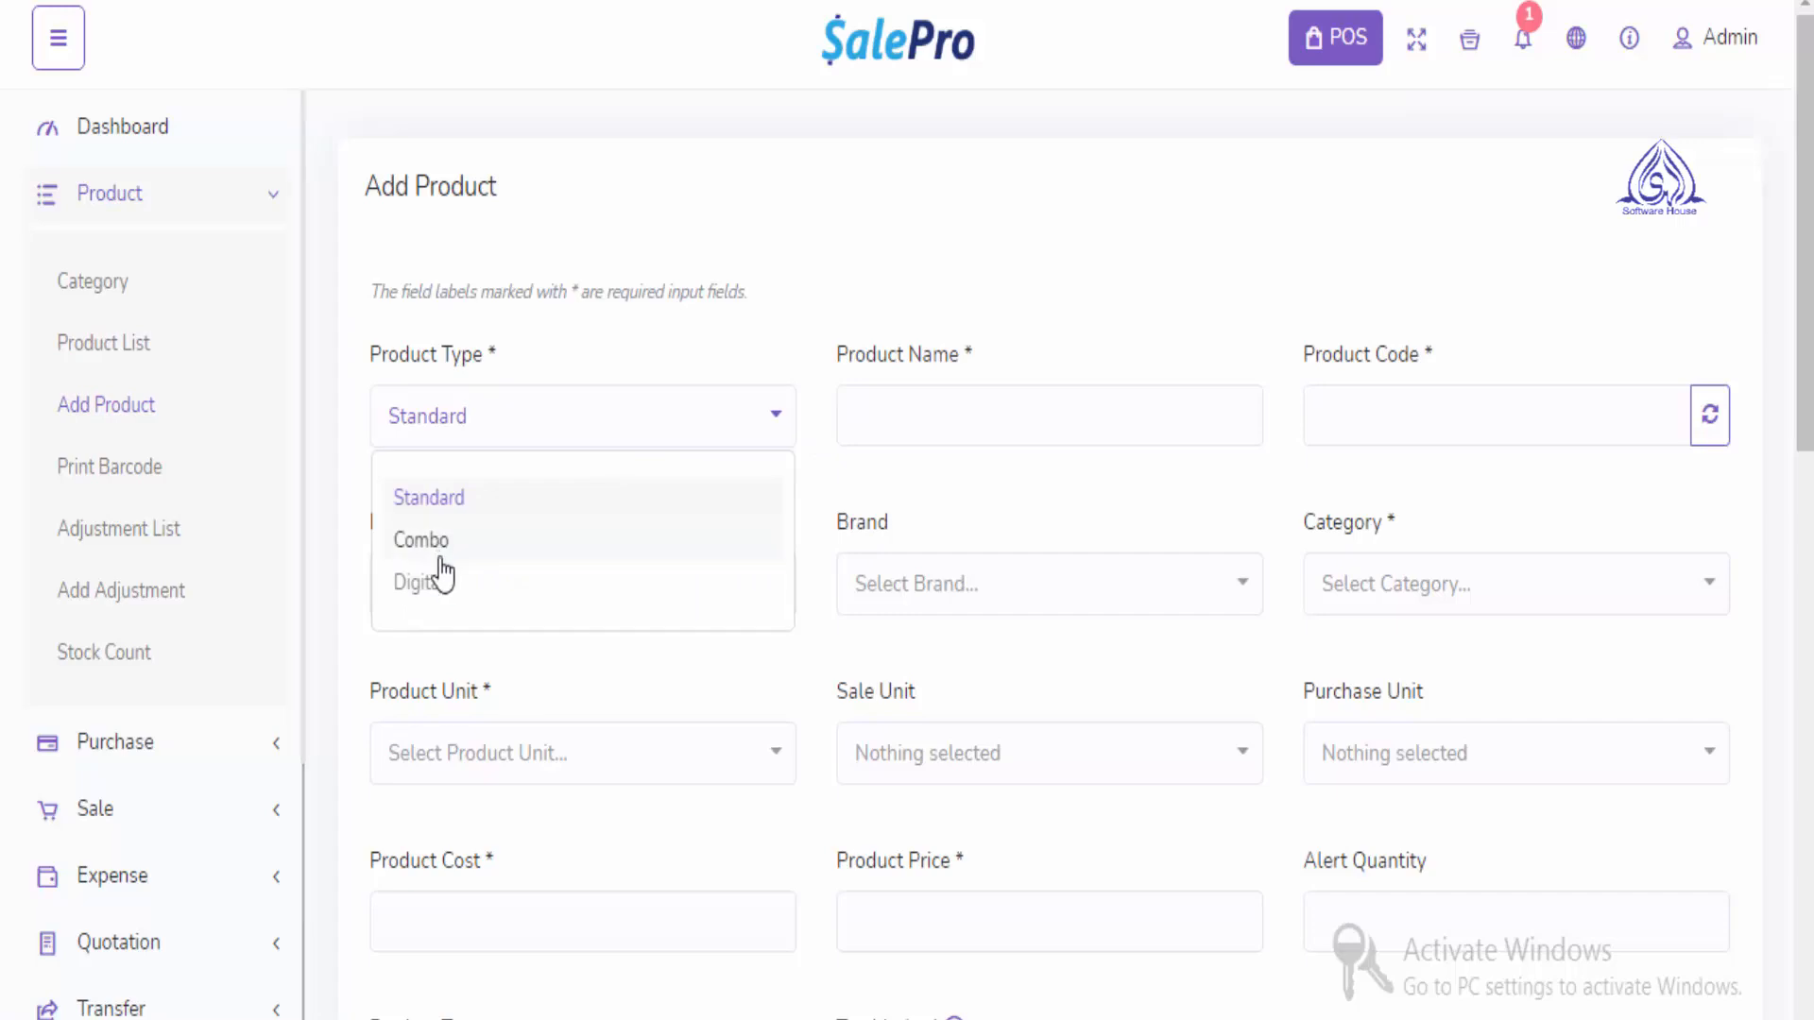
Name the new Standard product Tea and give it the product code 4587
left_click(994, 391)
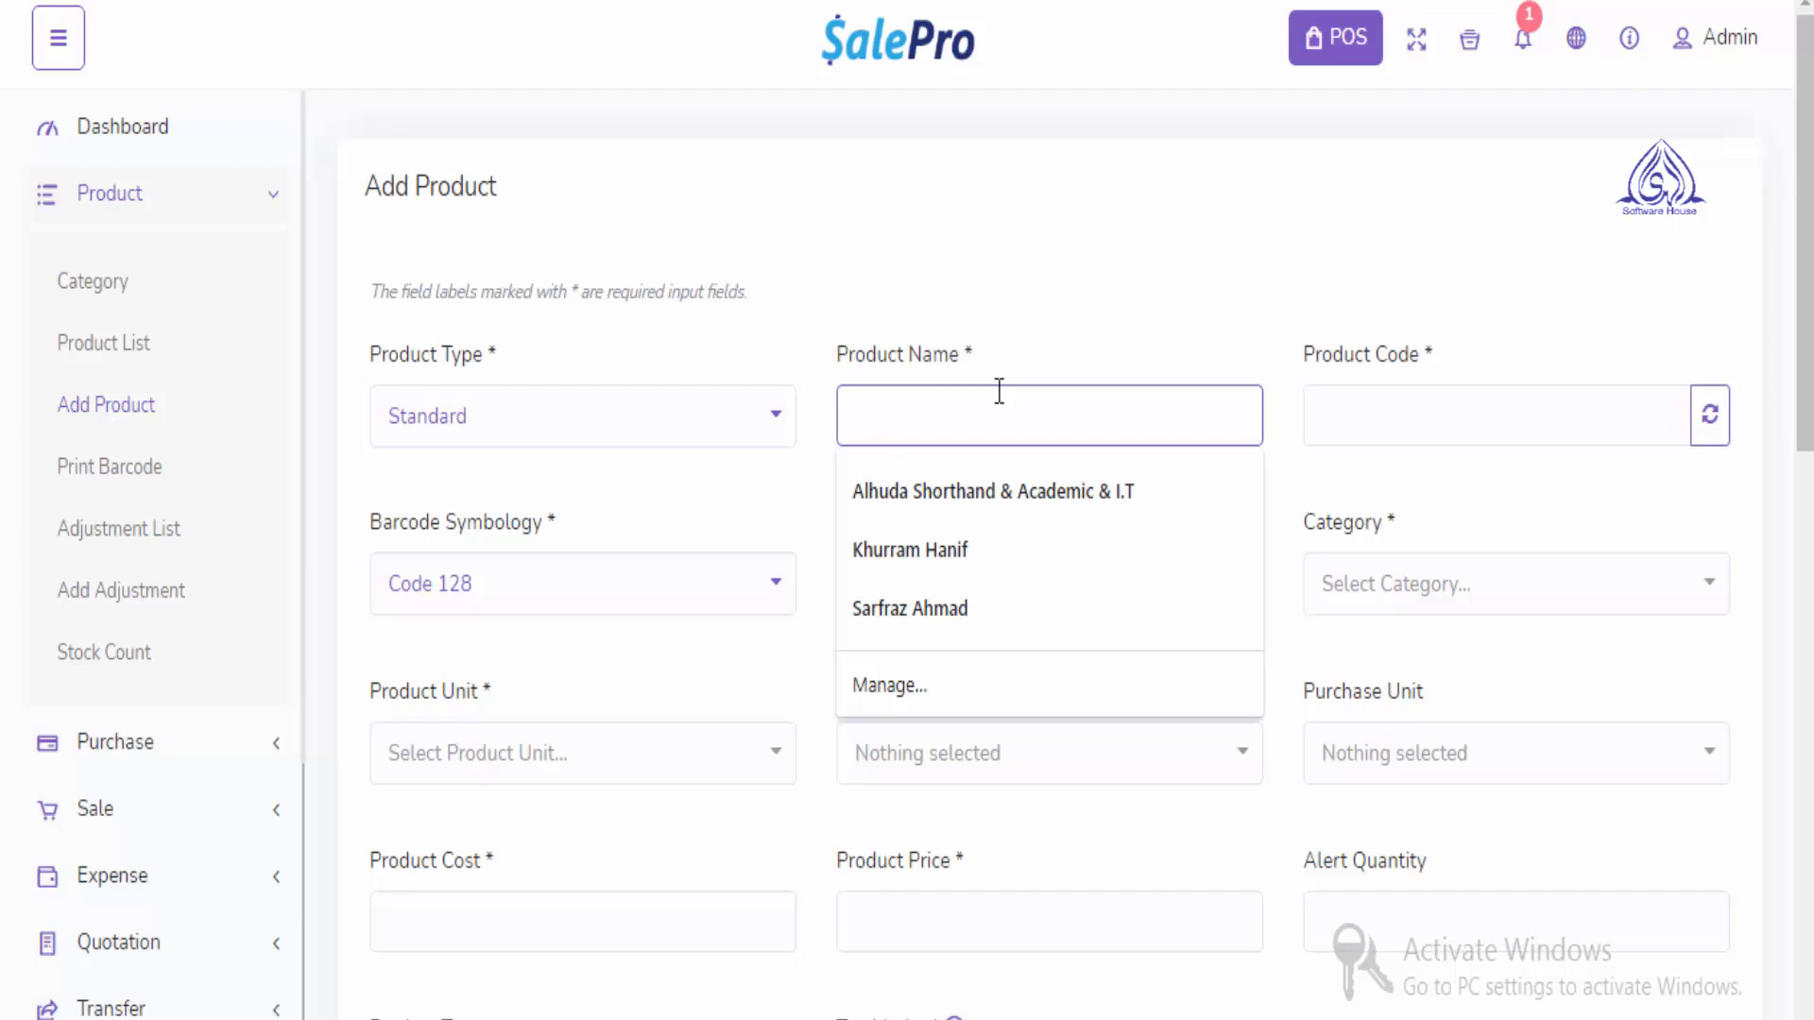
type("TE")
key("BackSpace")
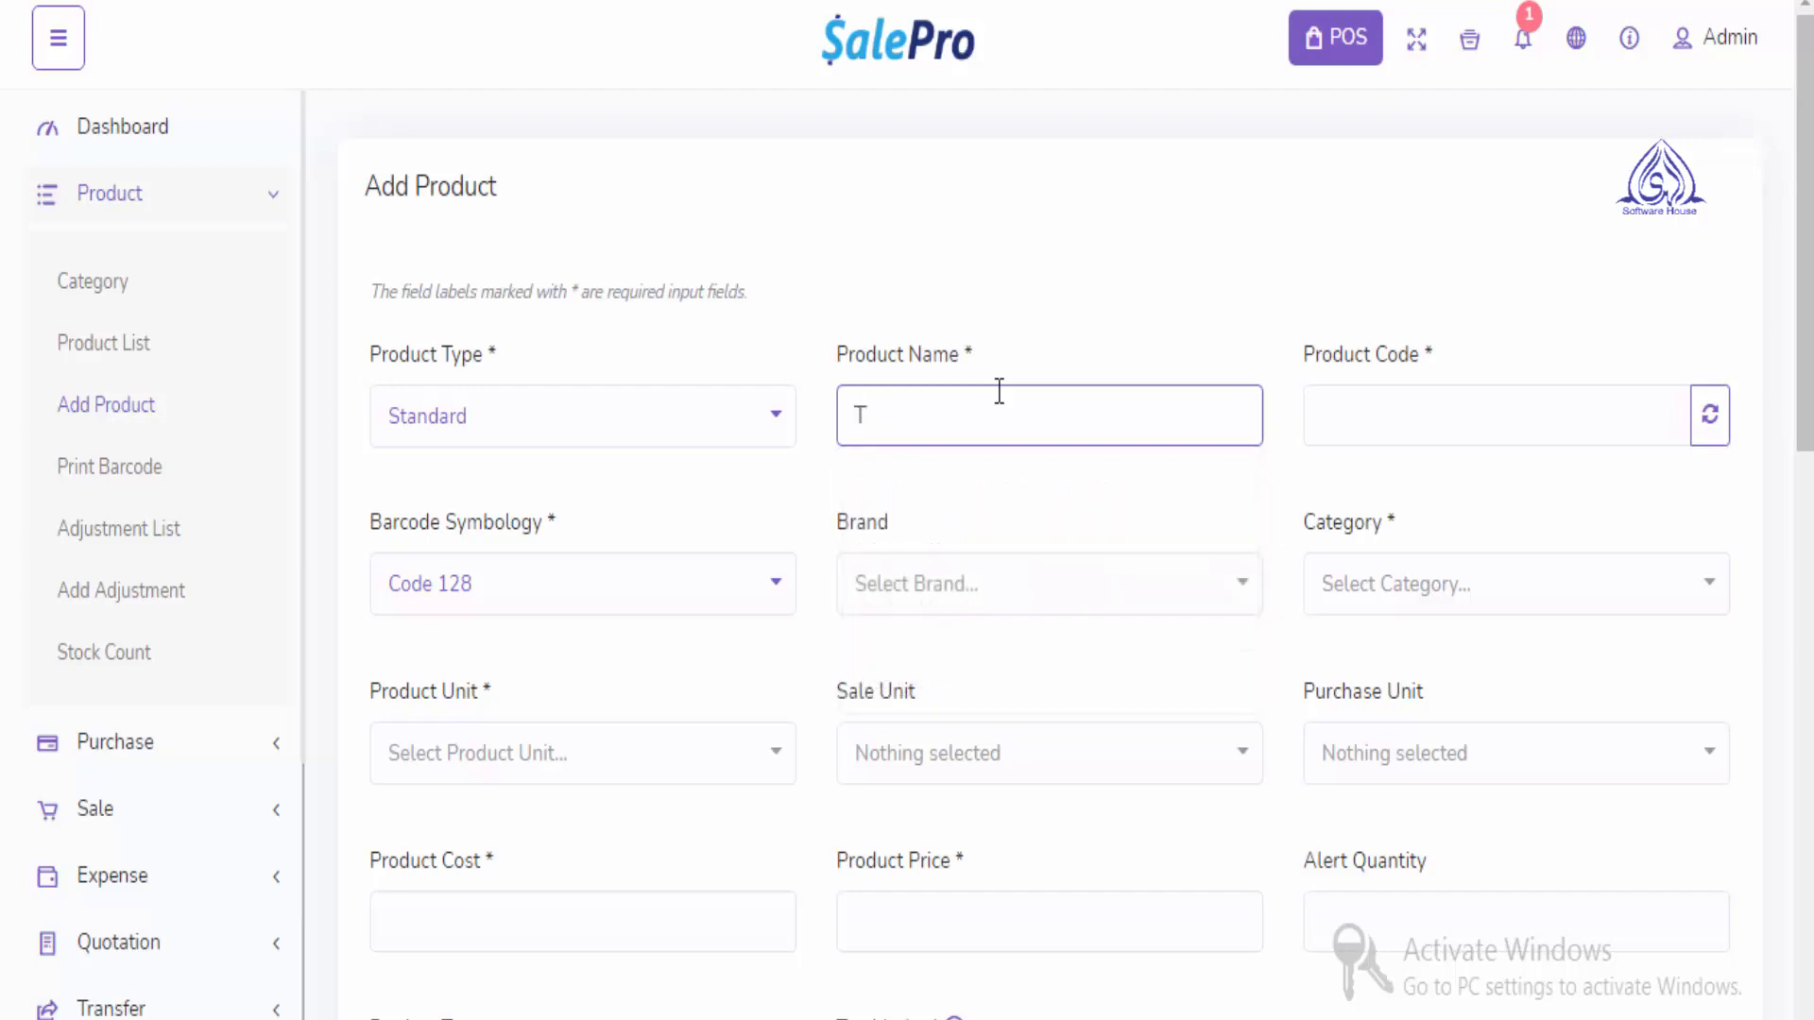
left_click(1493, 411)
type("4587")
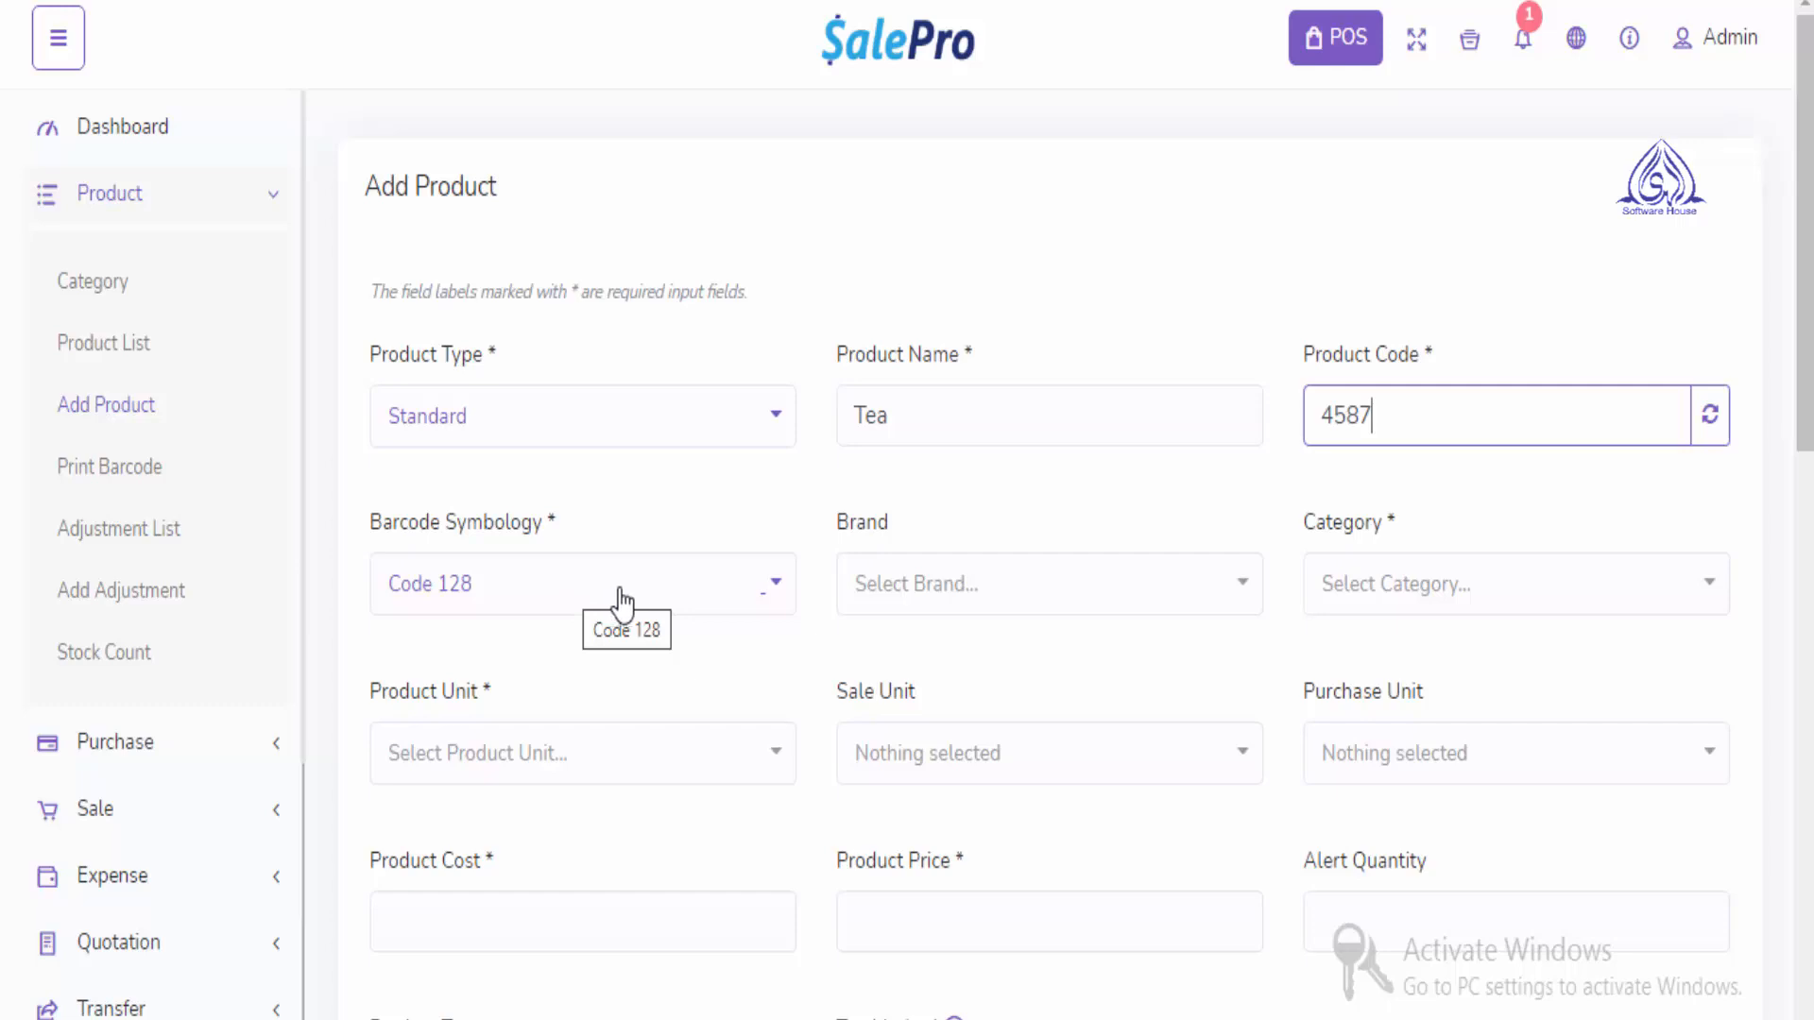
Check the brand choices without selecting one, assign the product to the food category, and set its product unit to kilogram
left_click(1025, 608)
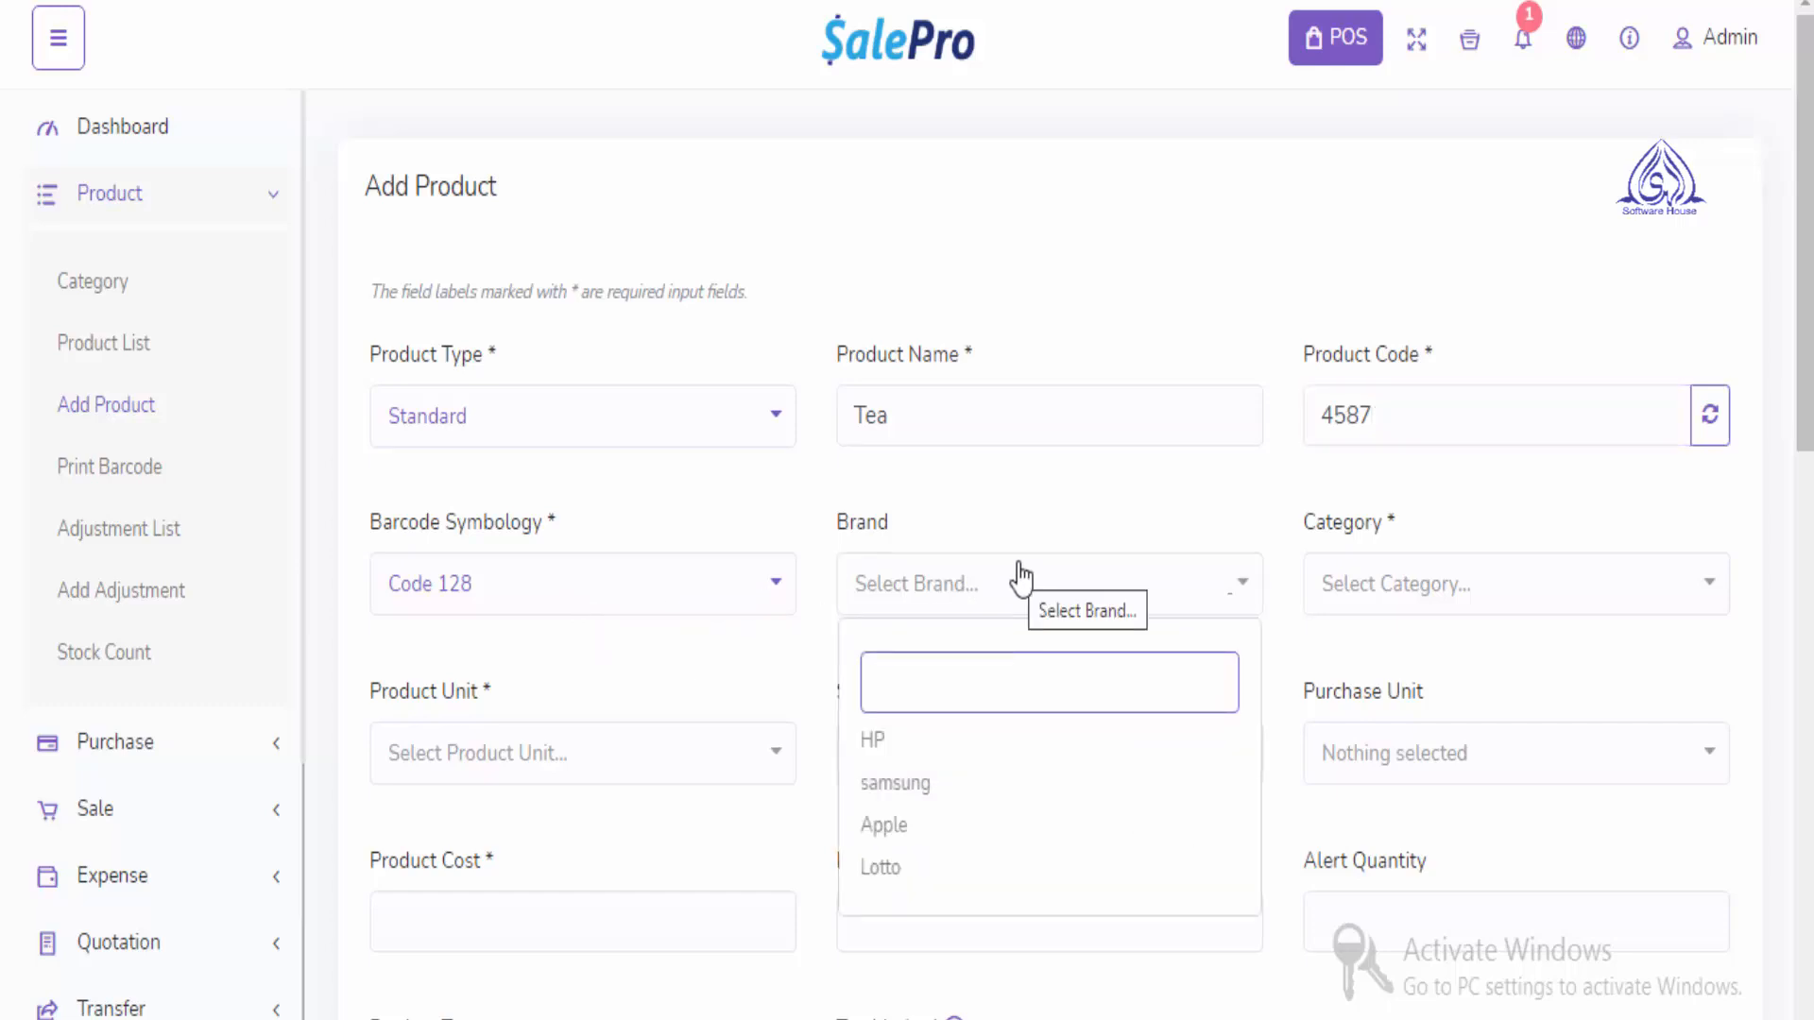
left_click(1066, 529)
left_click(1550, 593)
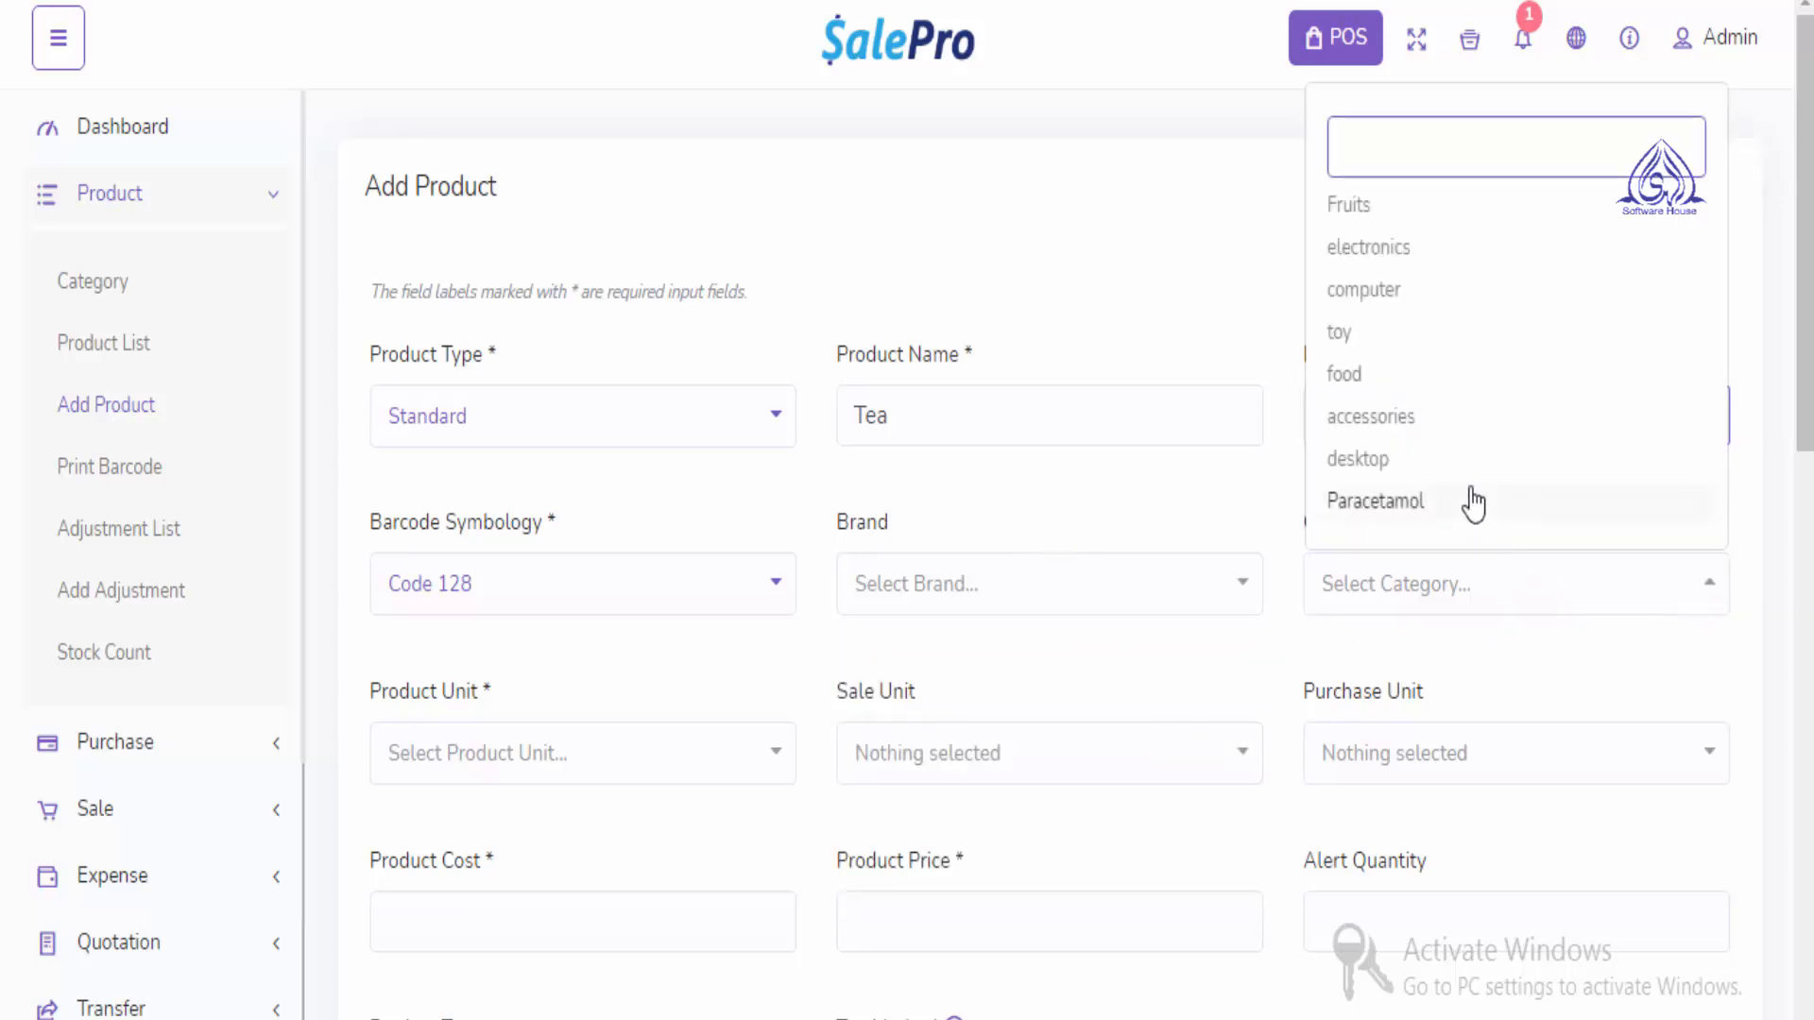
left_click(1363, 376)
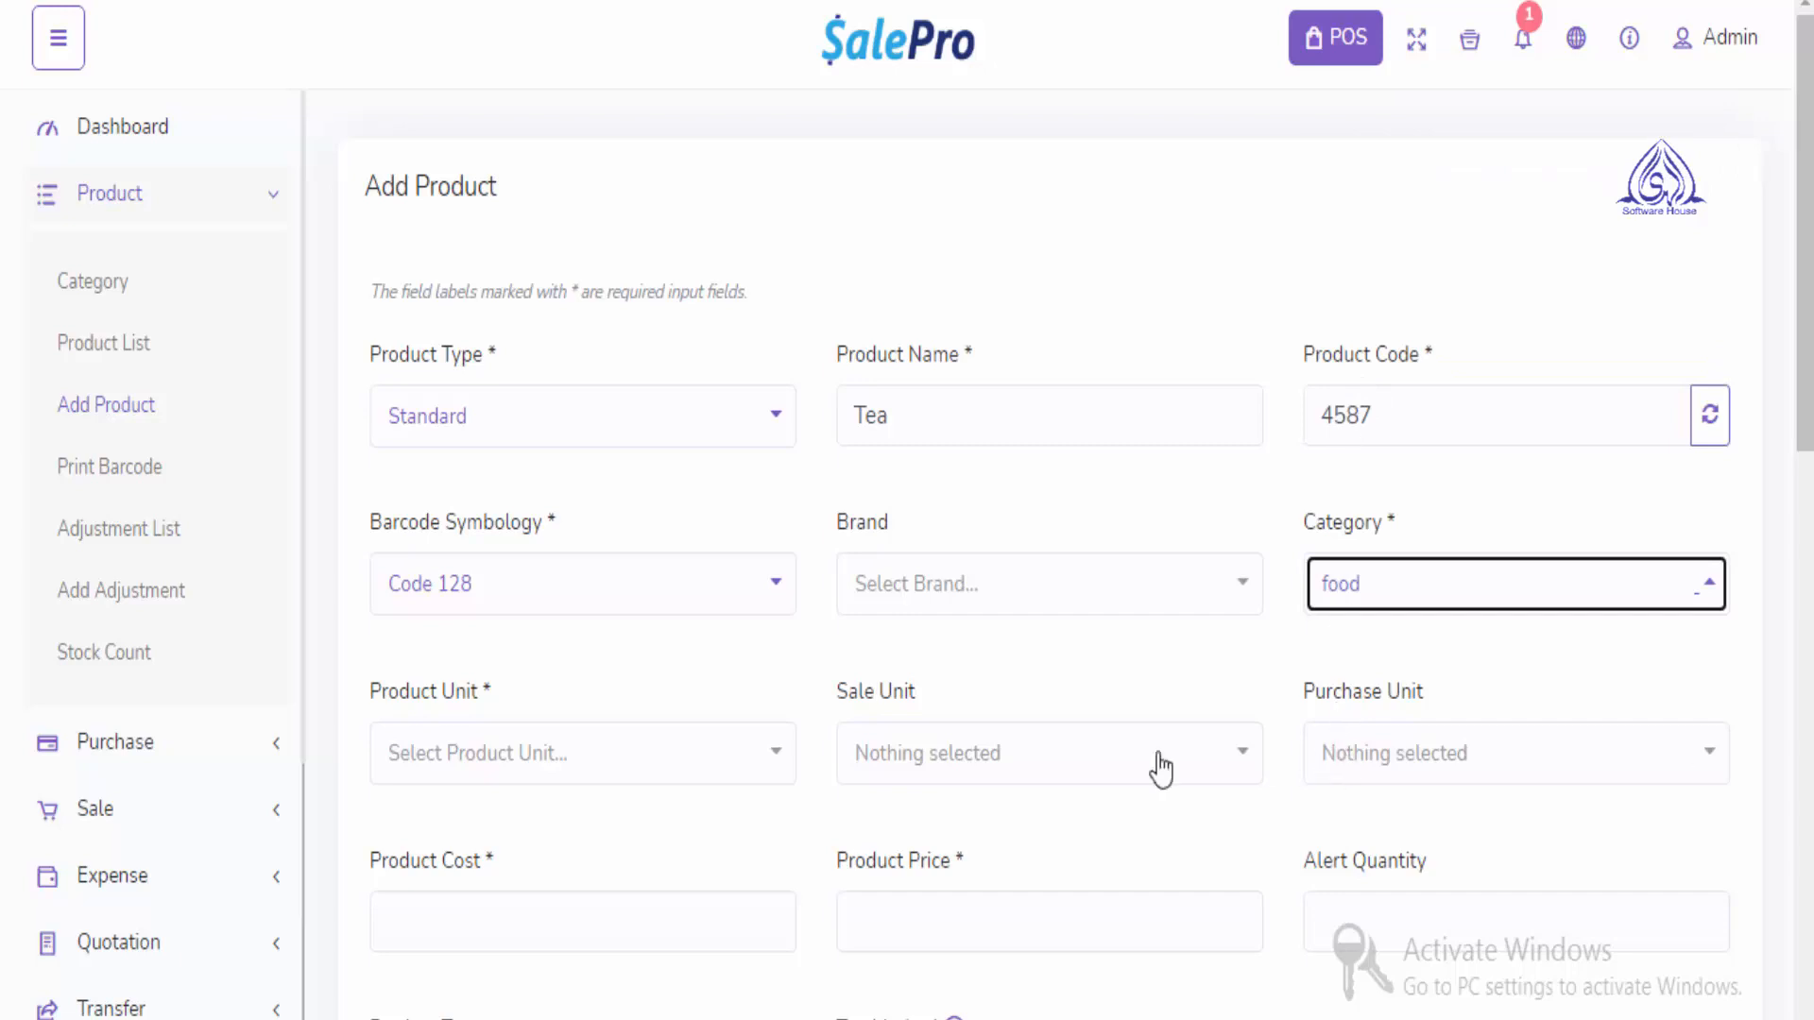
left_click(668, 771)
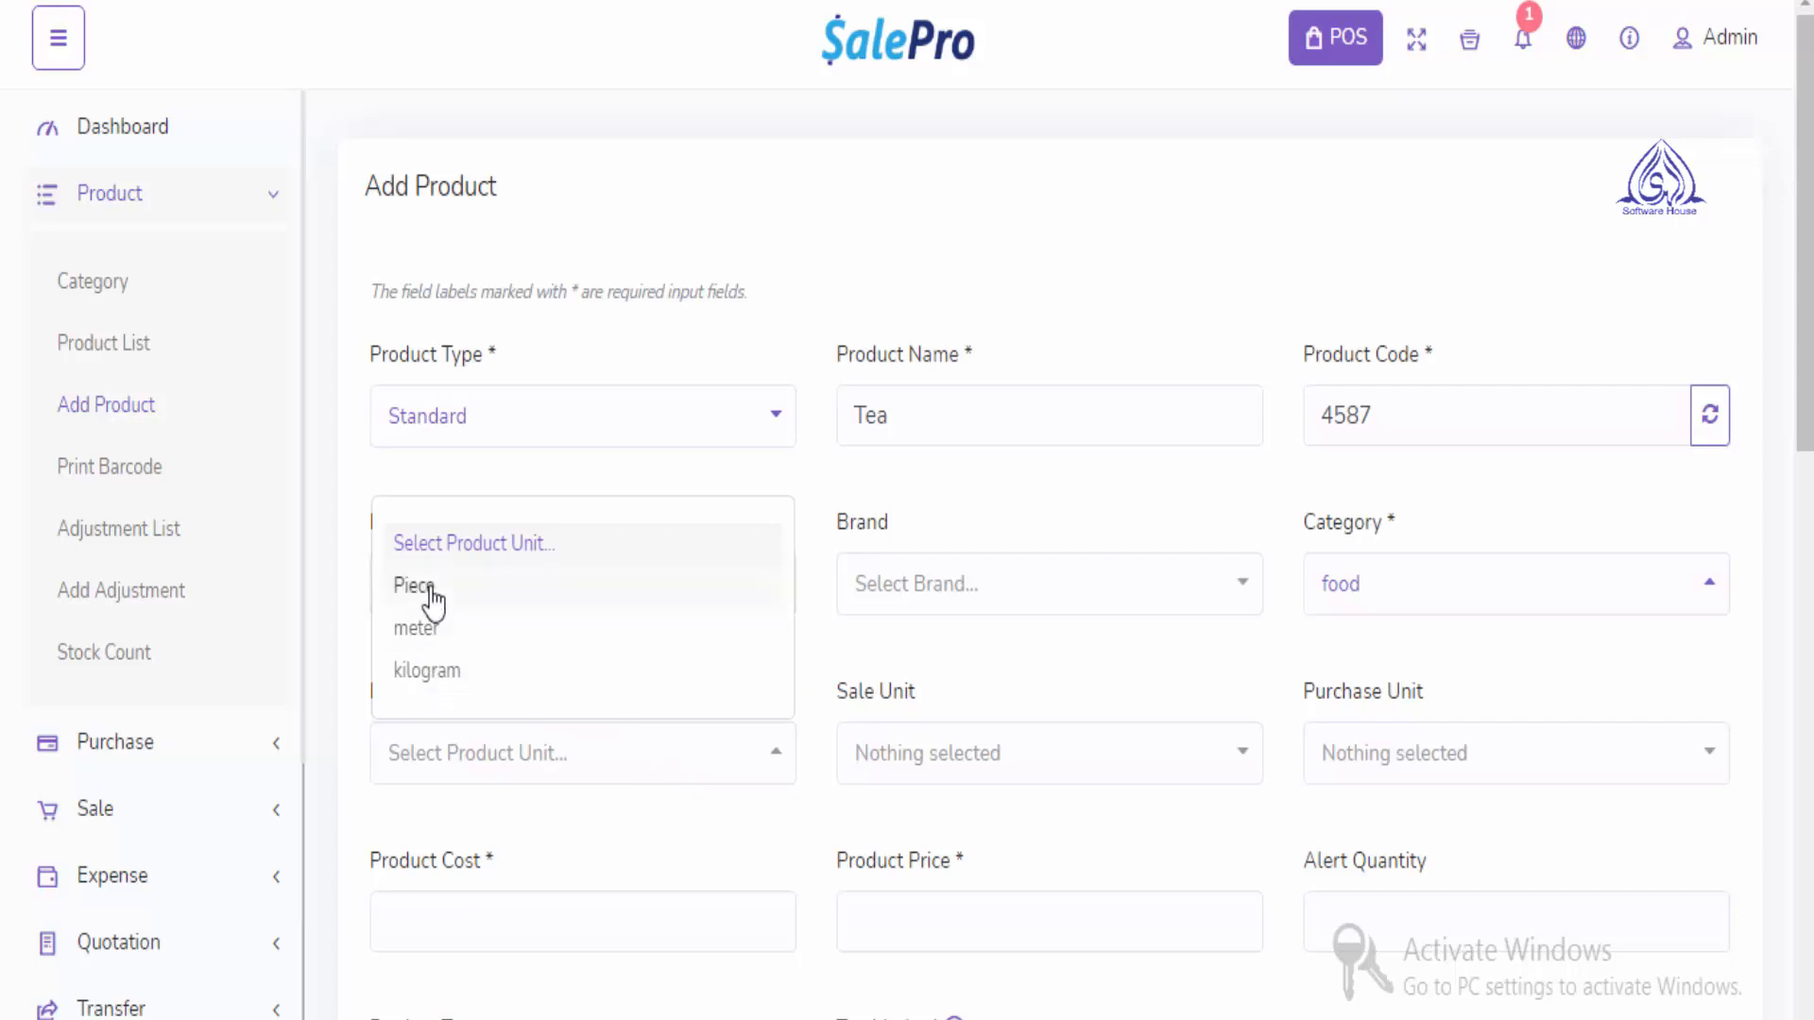
left_click(447, 672)
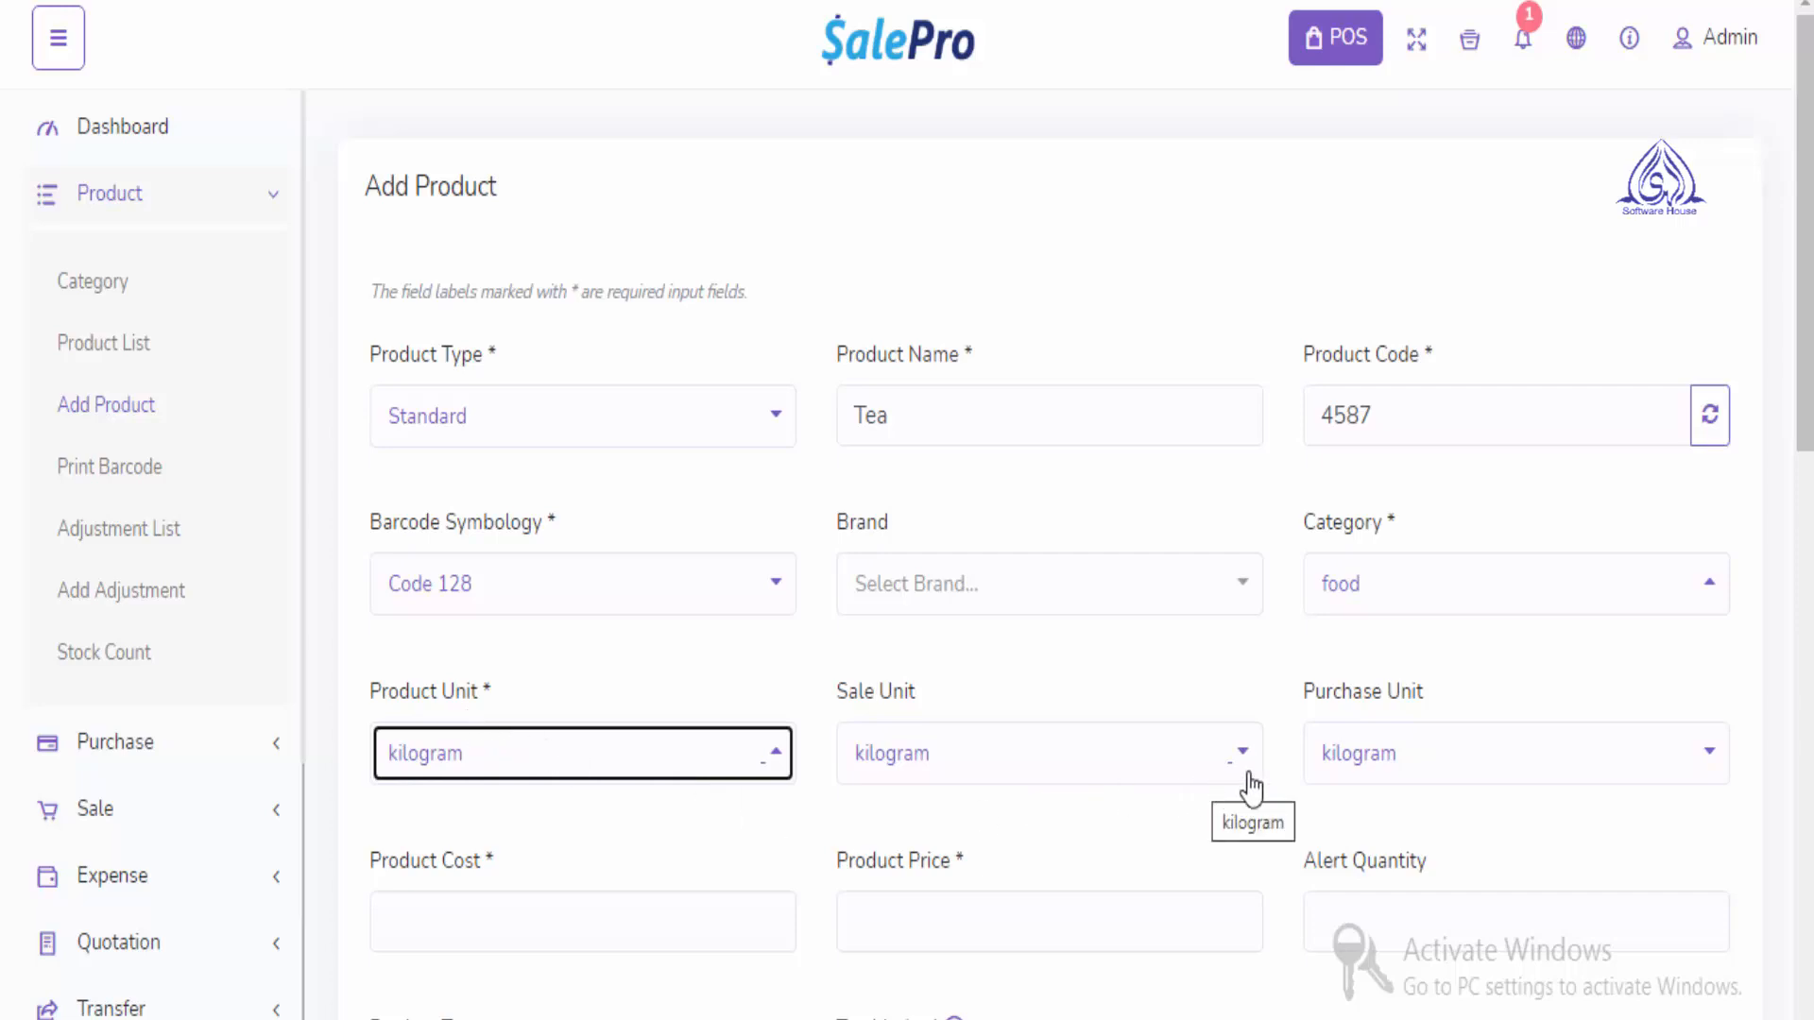
Set the product's alert quantity to 5, its cost to 25000 and its price to 70
scroll(1294, 769, "down", 2)
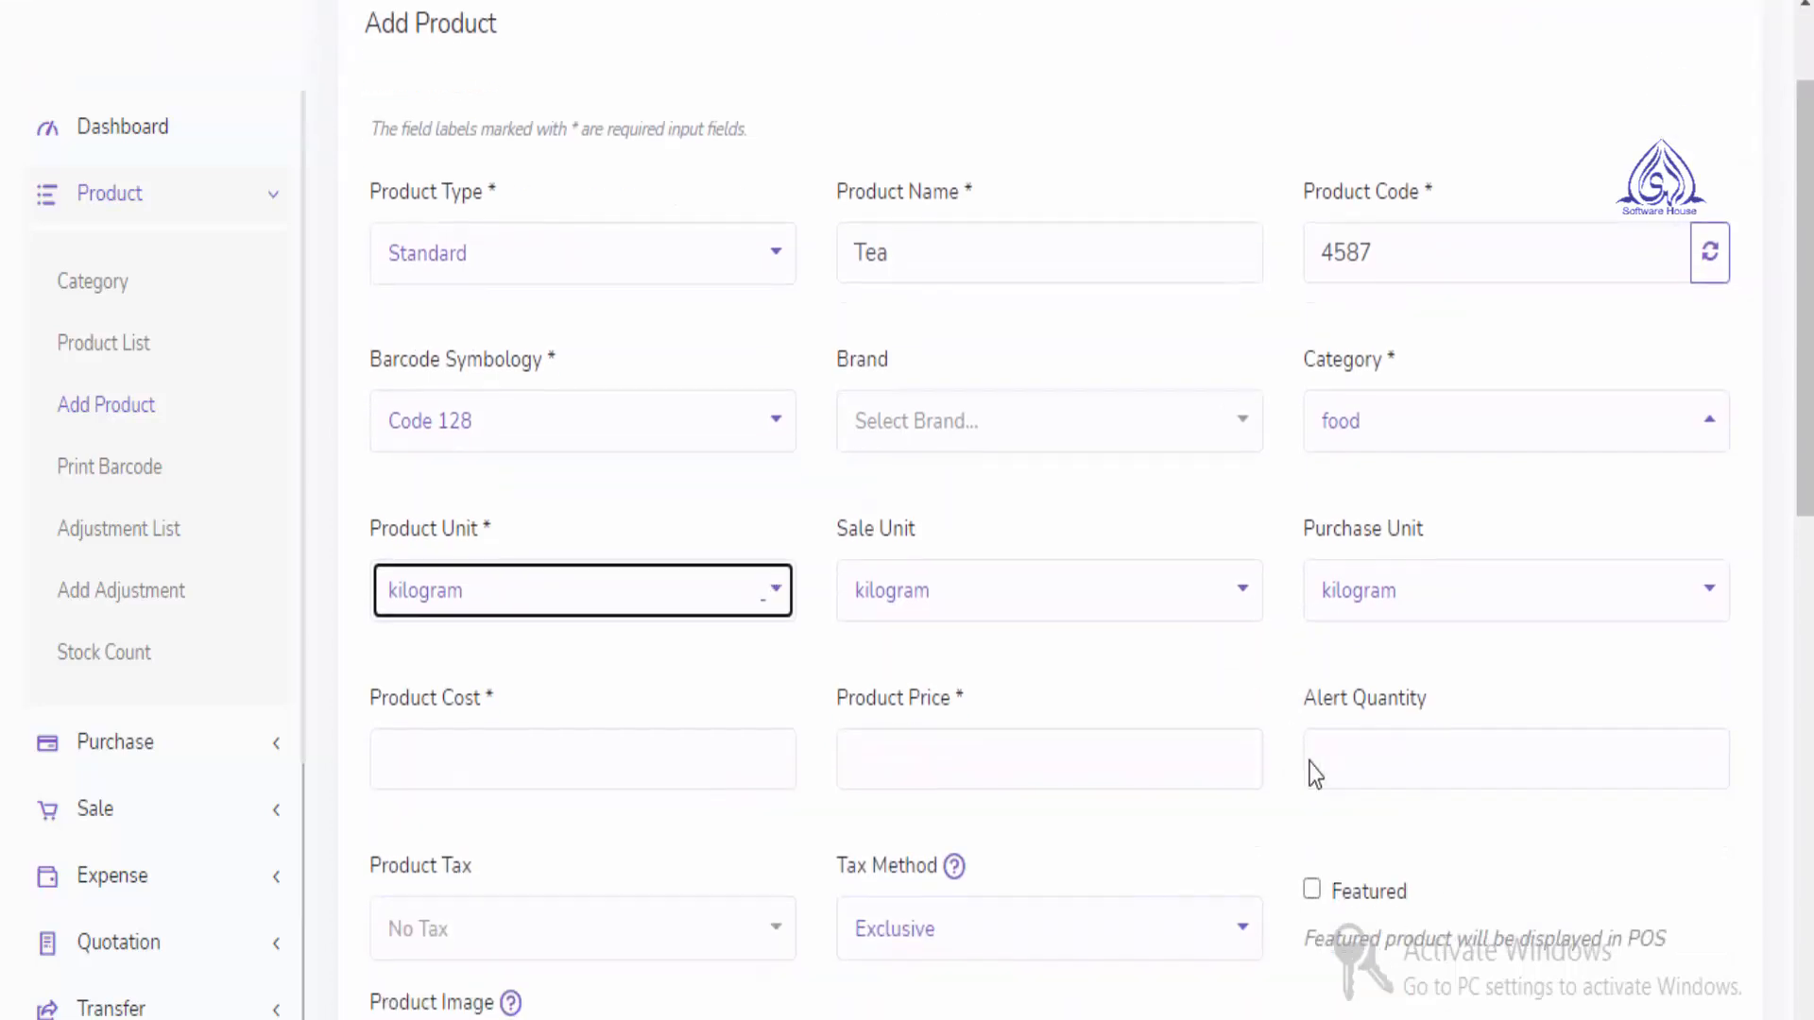
left_click(1380, 762)
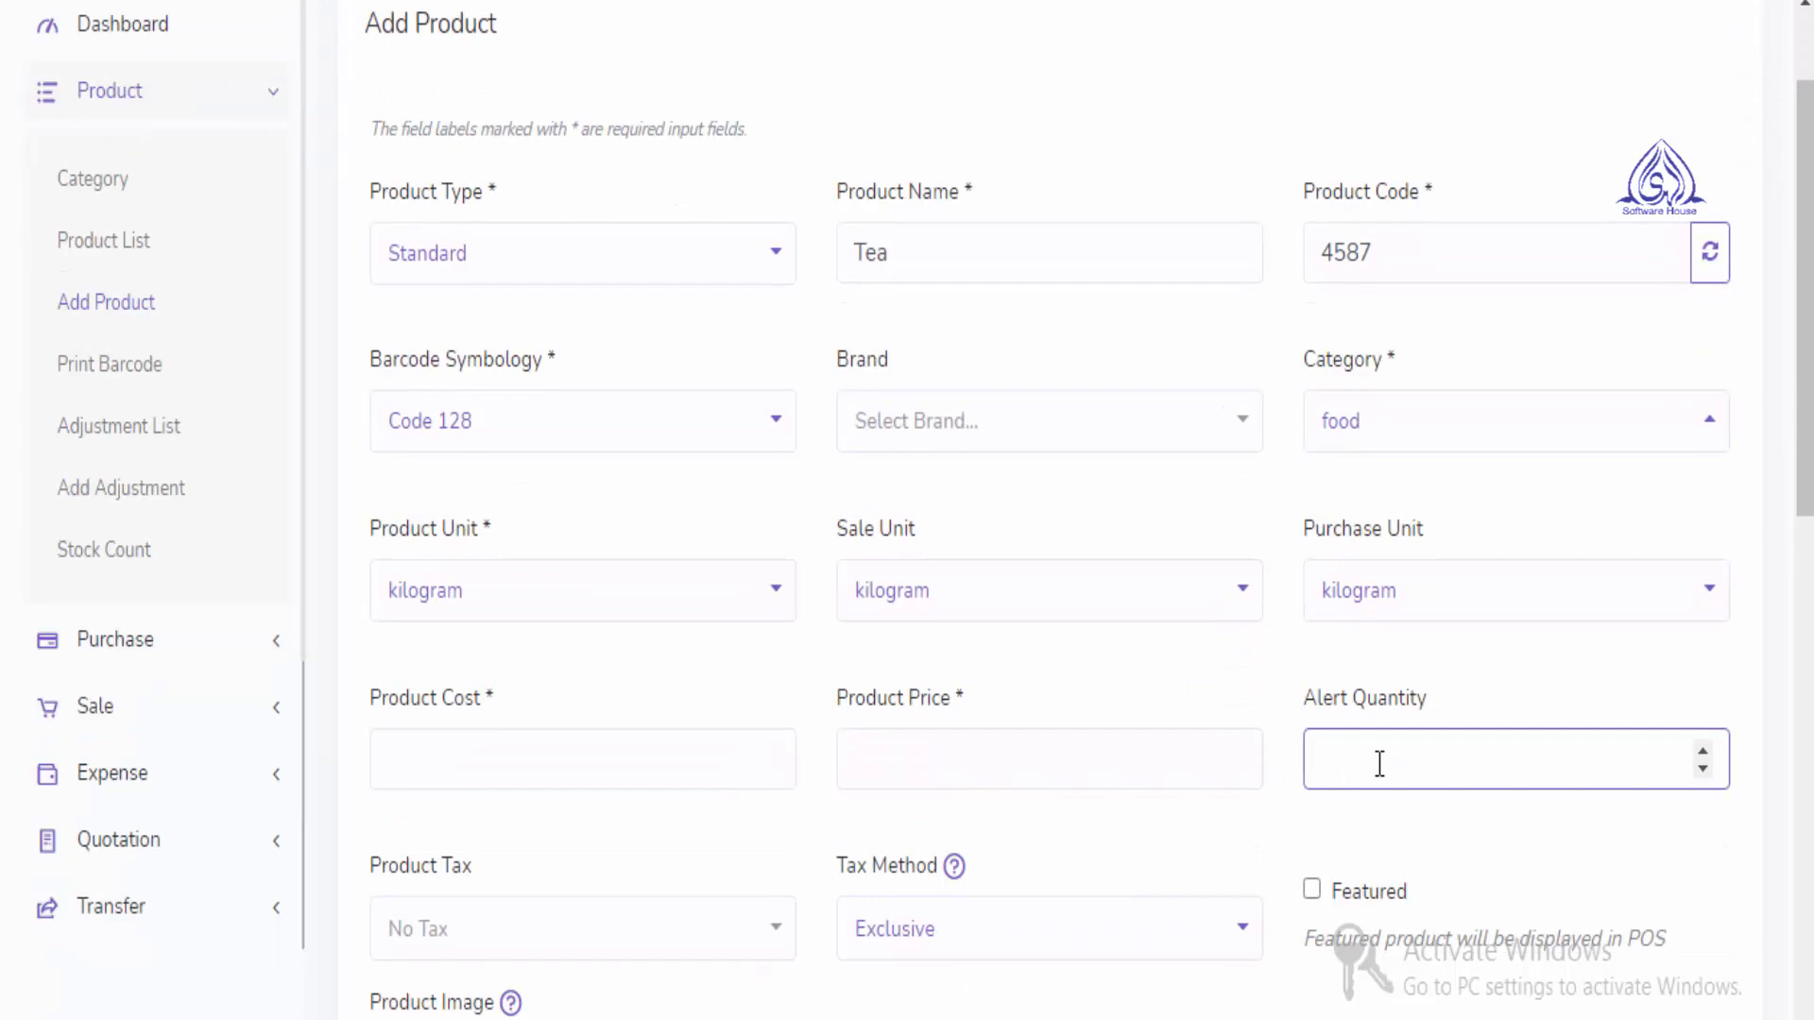
type("5")
left_click(459, 747)
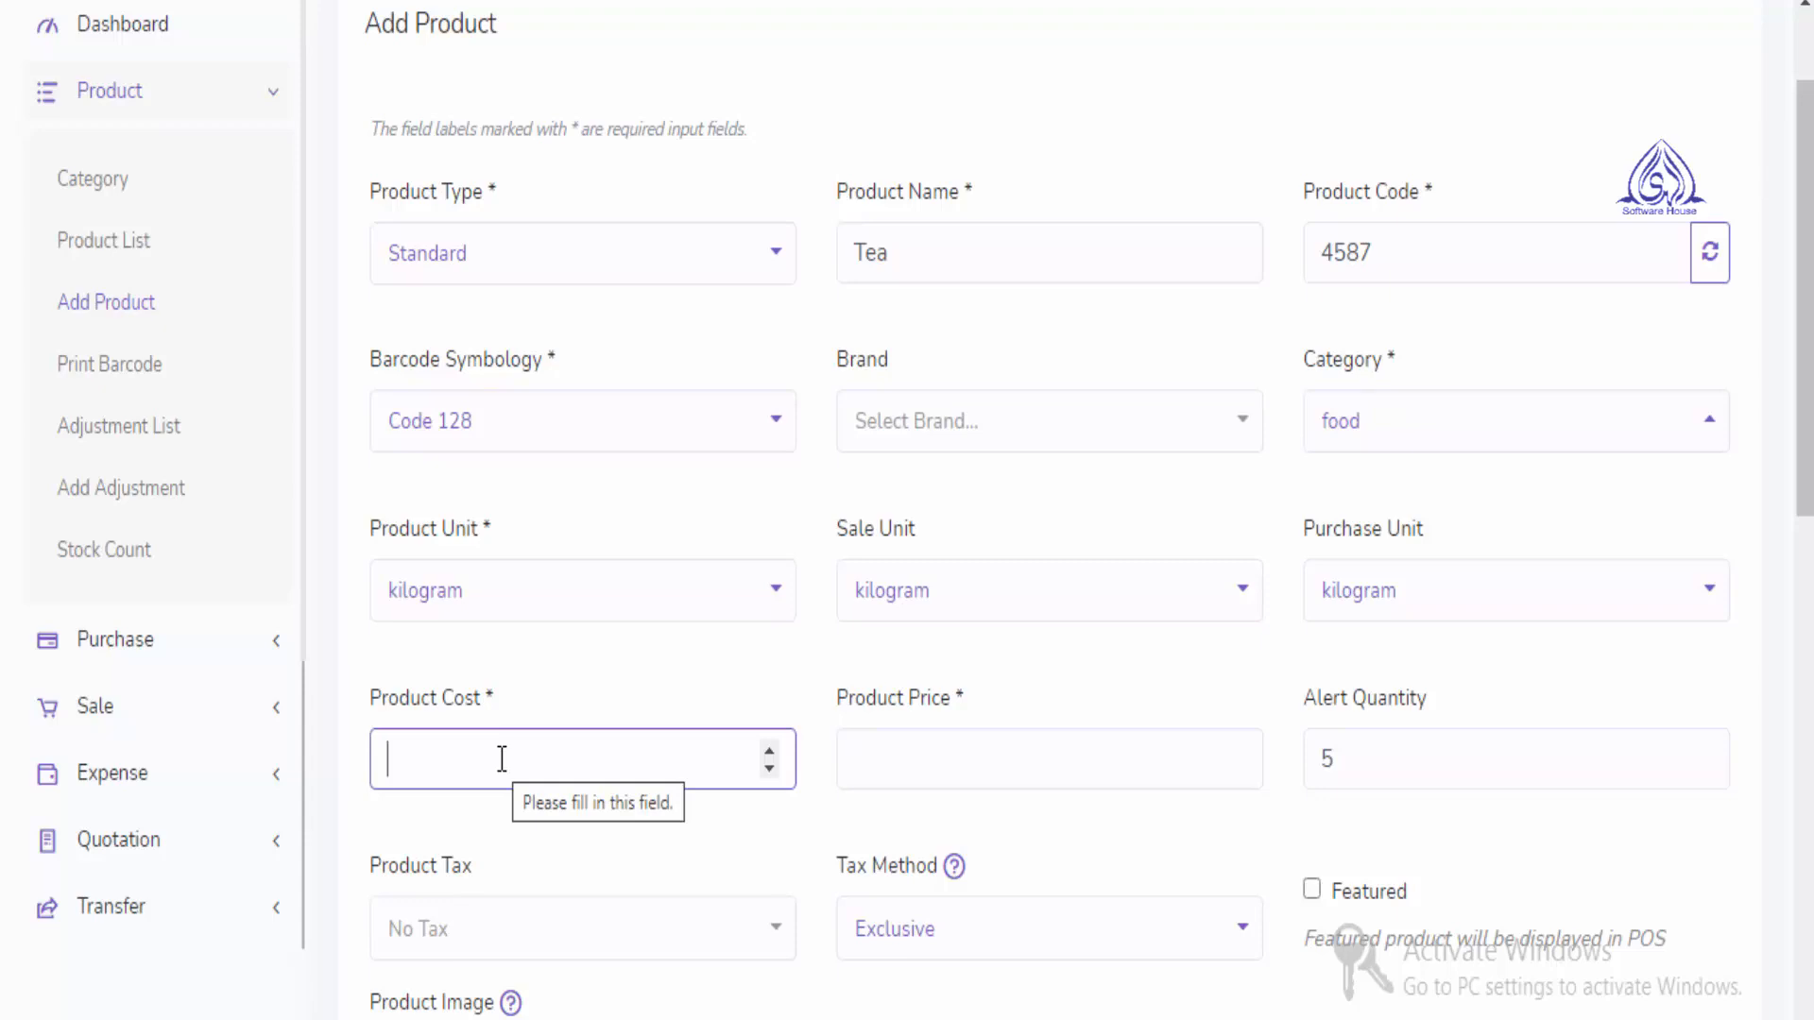
type("25000")
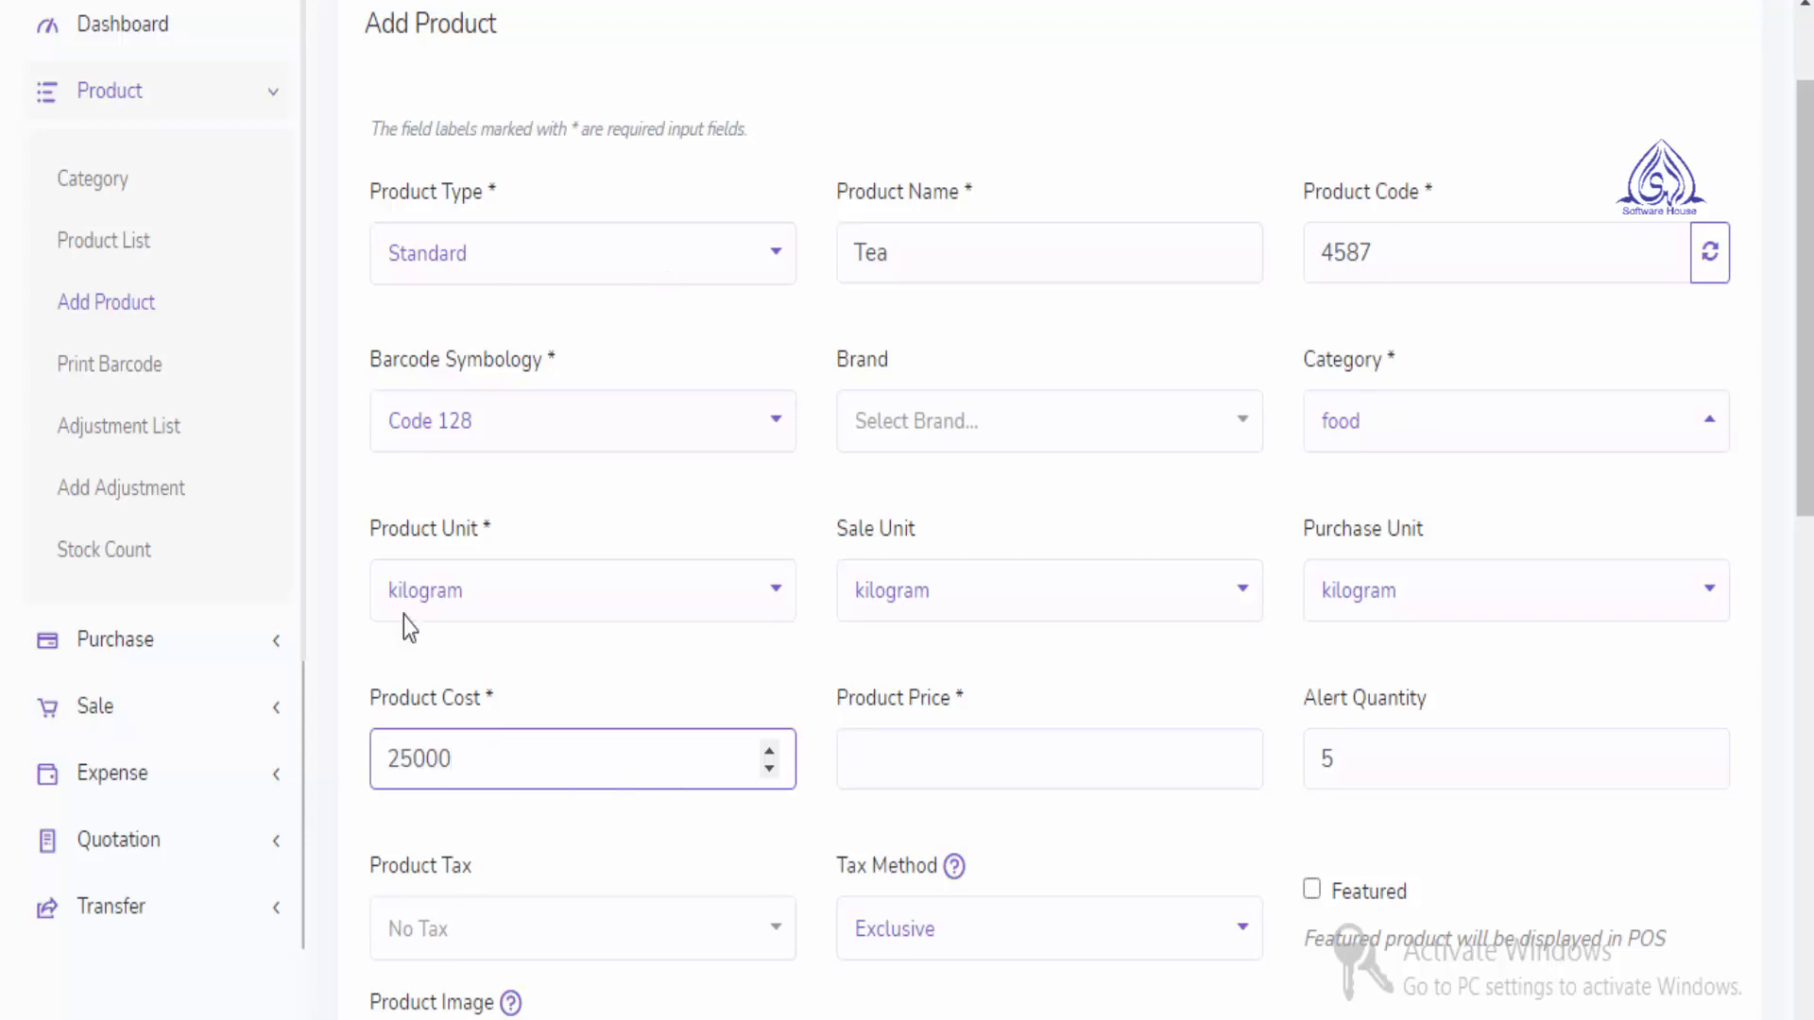
left_click(965, 751)
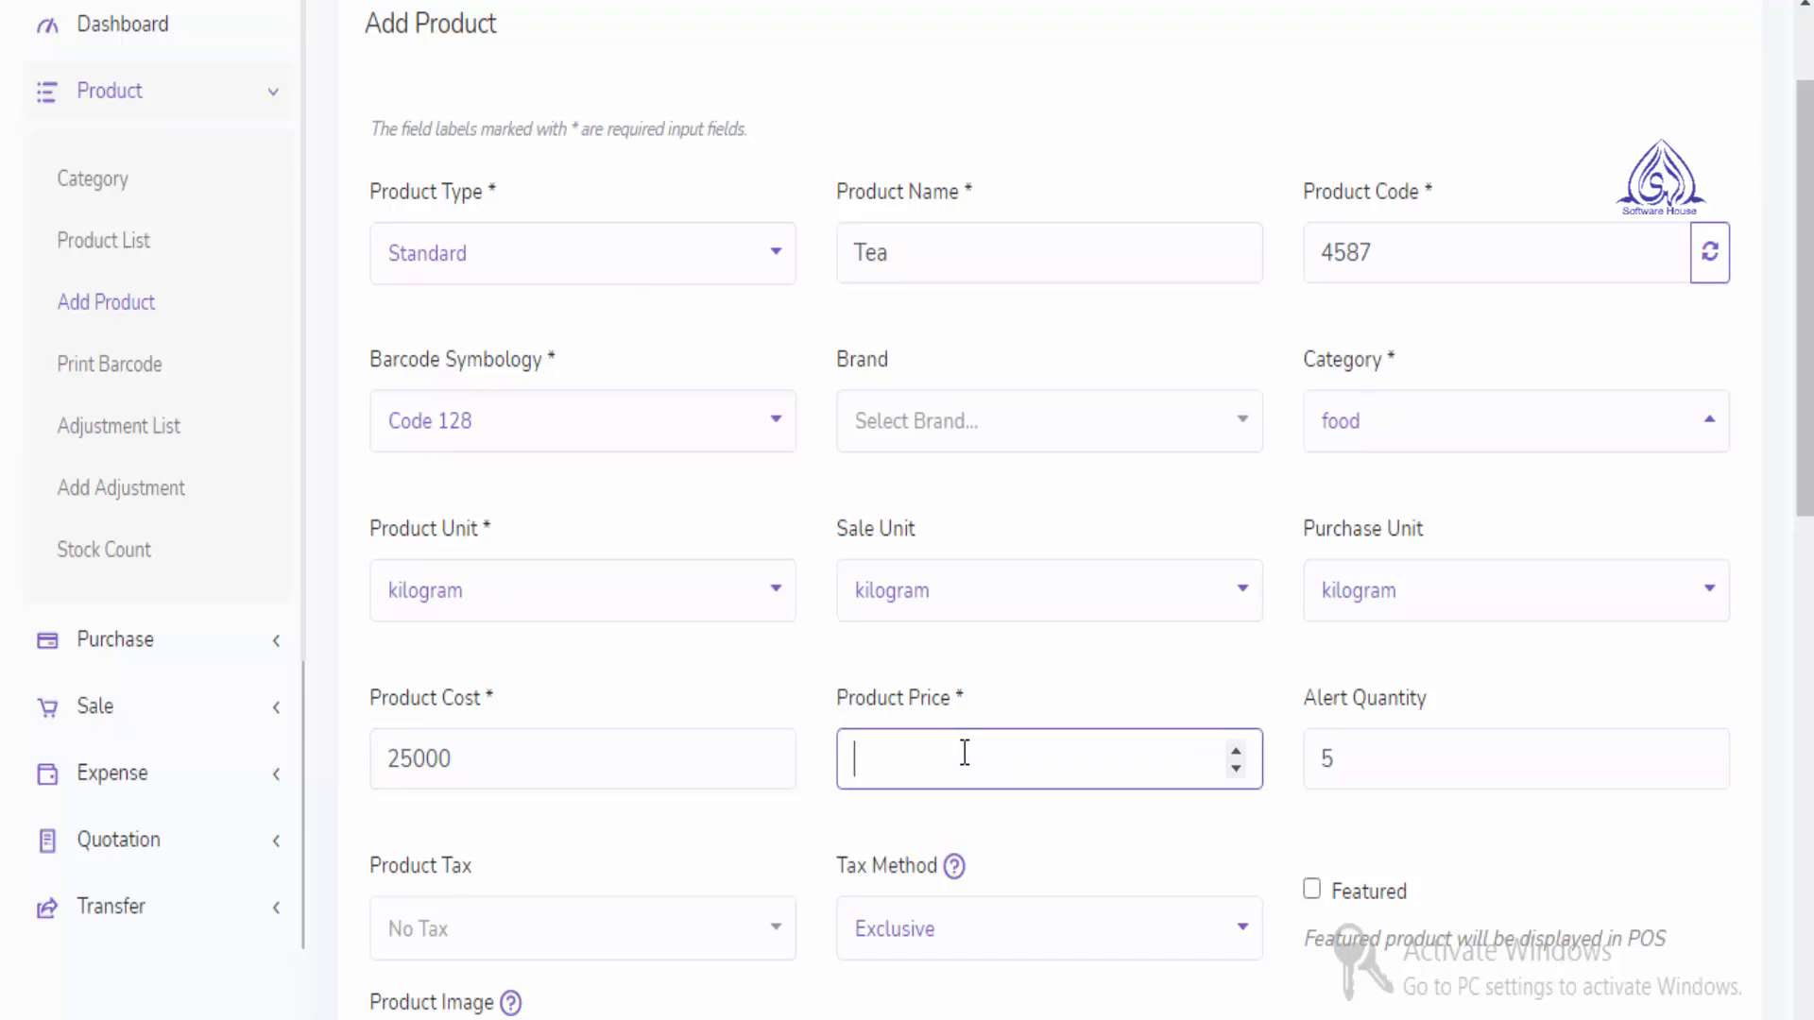
type("70")
Review the remaining product options and the entered values, and submit the new product
scroll(784, 699, "down", 5)
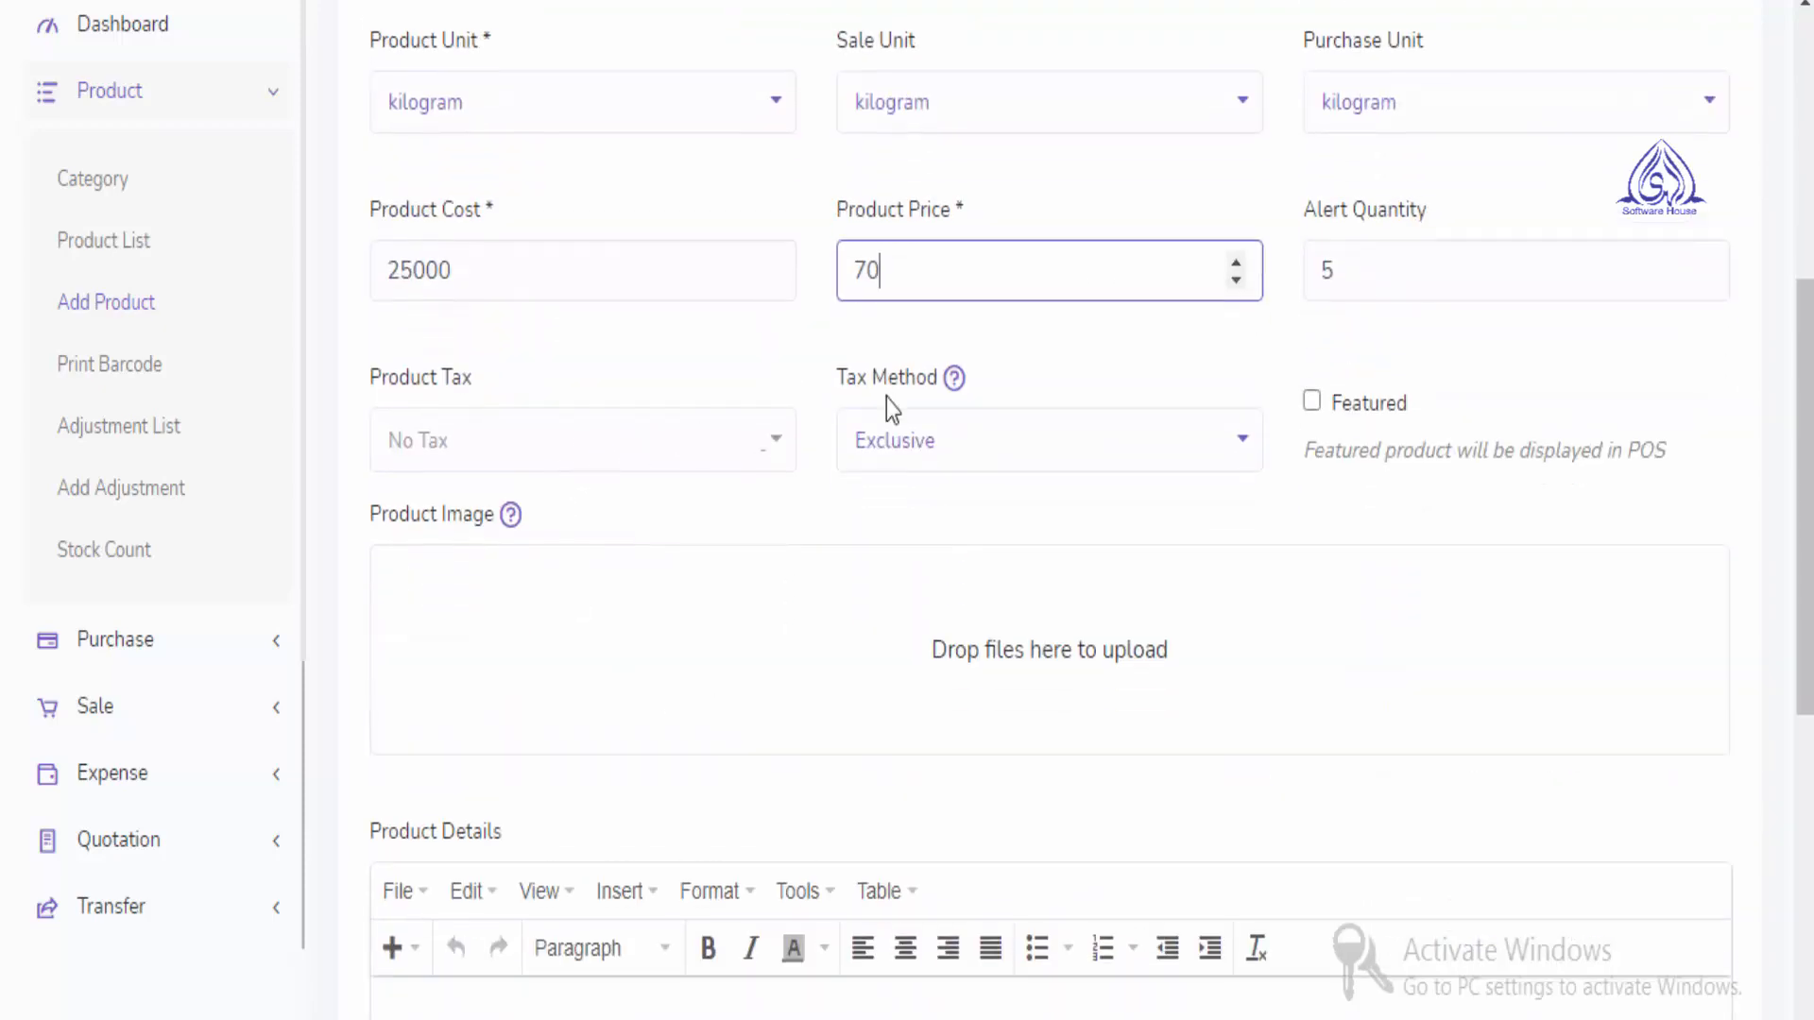
scroll(971, 863, "down", 8)
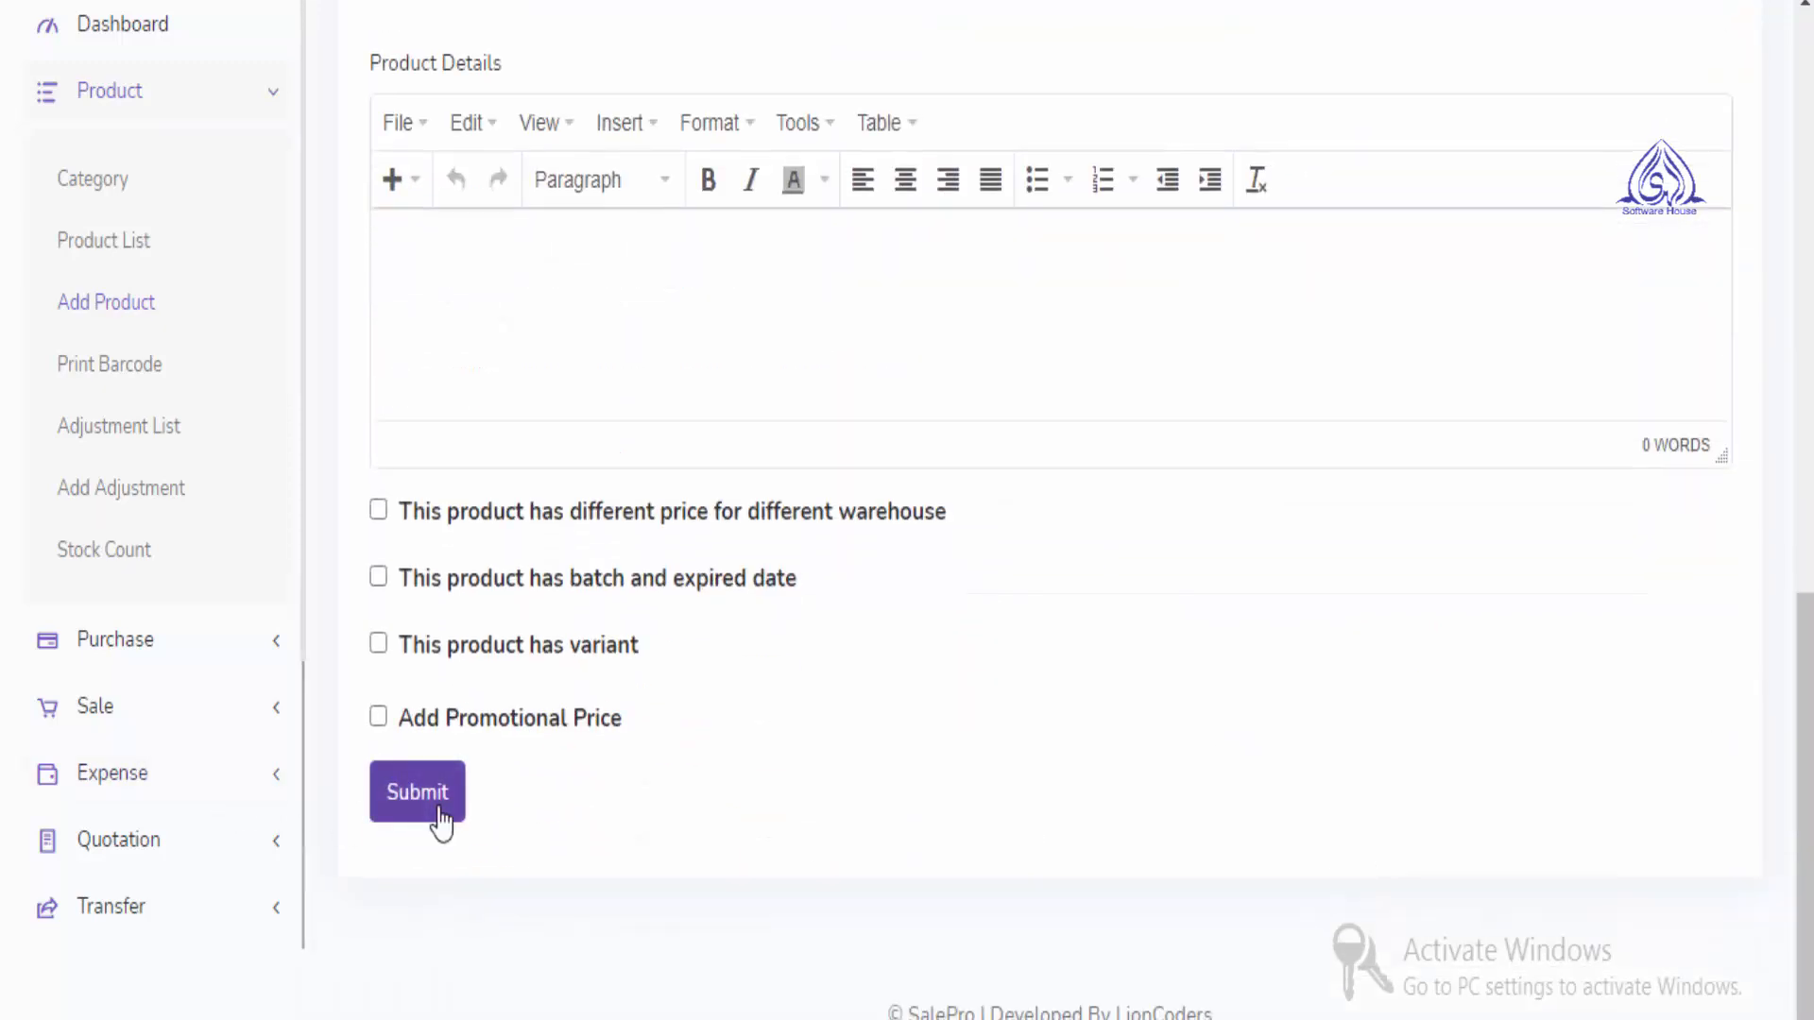
scroll(769, 735, "up", 10)
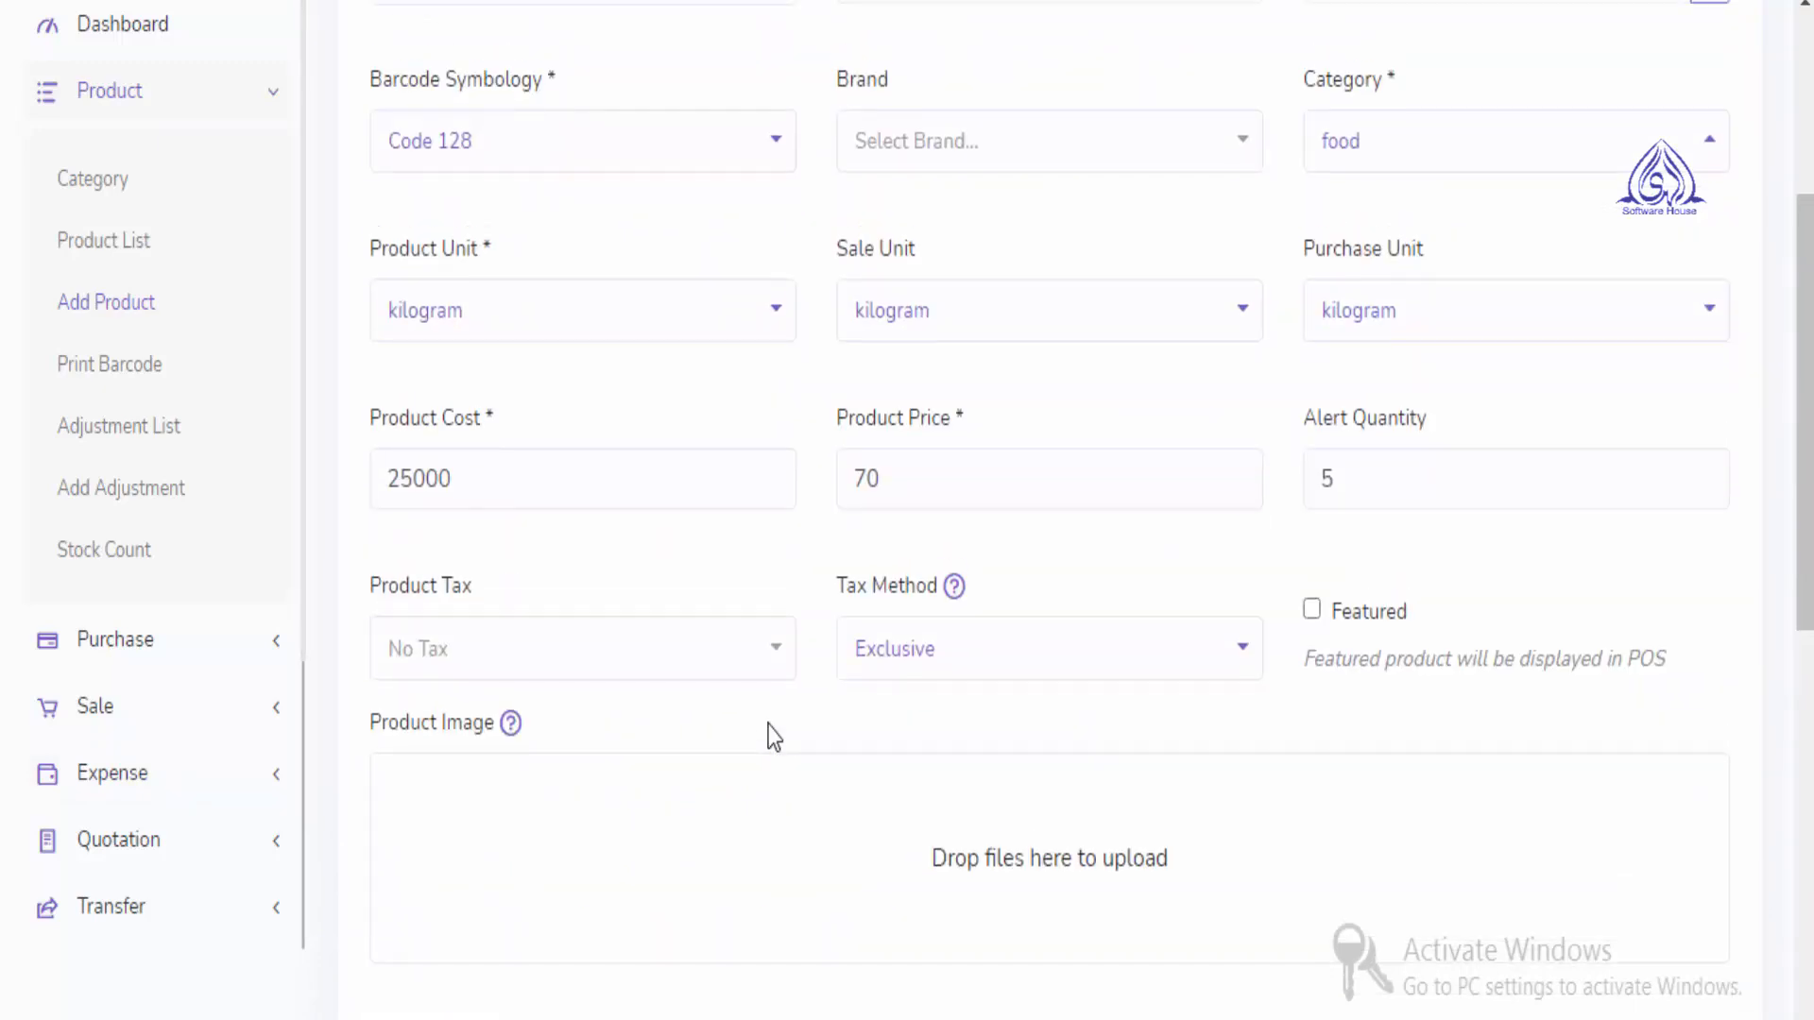
scroll(774, 736, "up", 5)
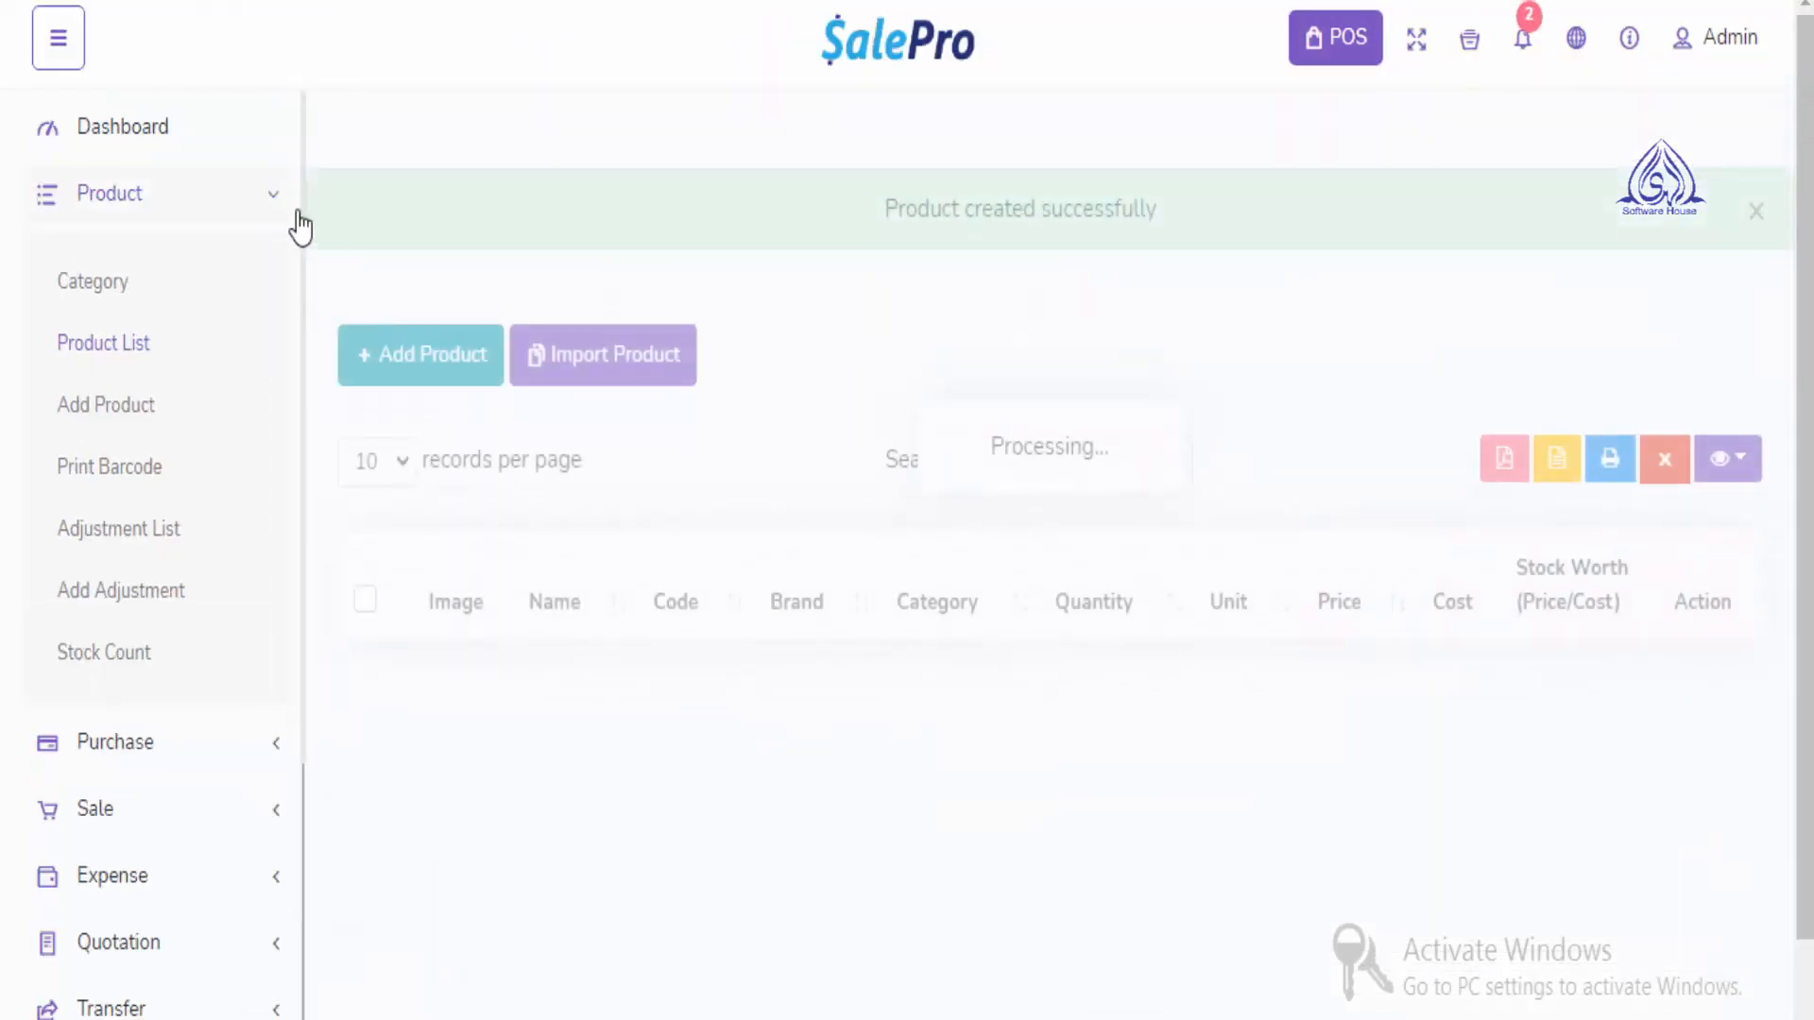
scroll(616, 758, "up", 14)
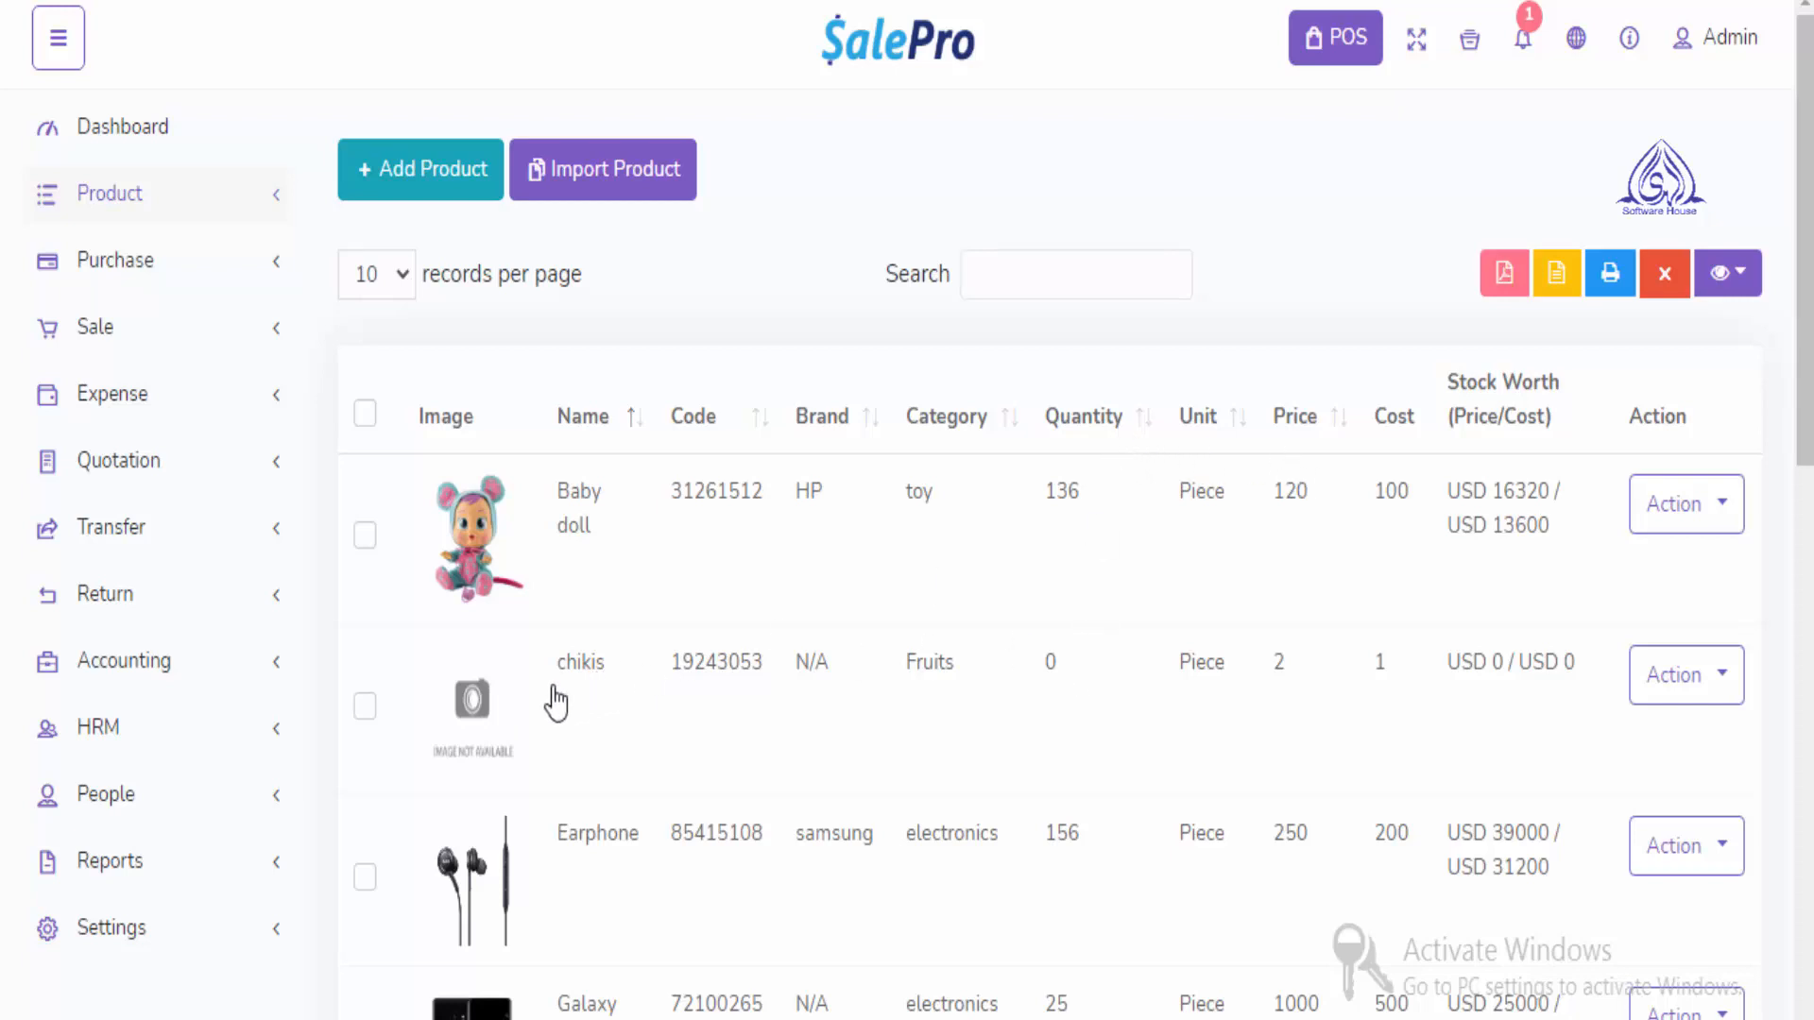
Start a new purchase and add the product chikis to its order table
left_click(237, 280)
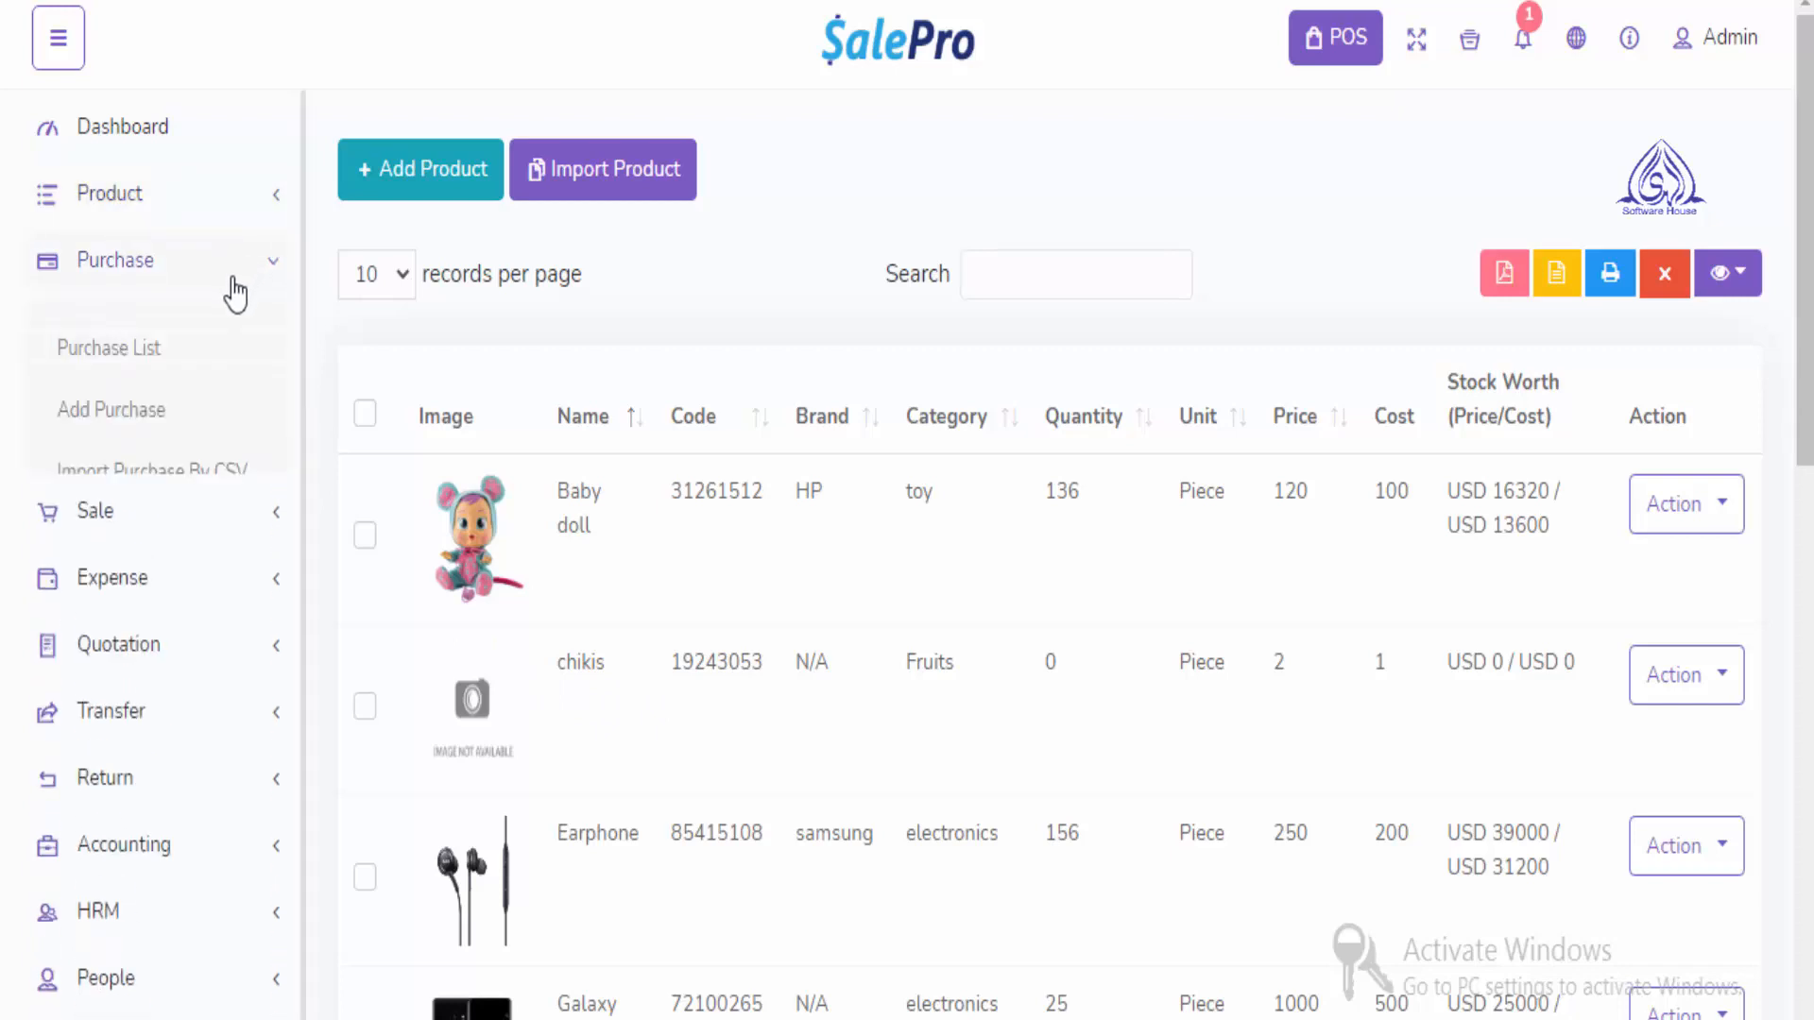
left_click(144, 417)
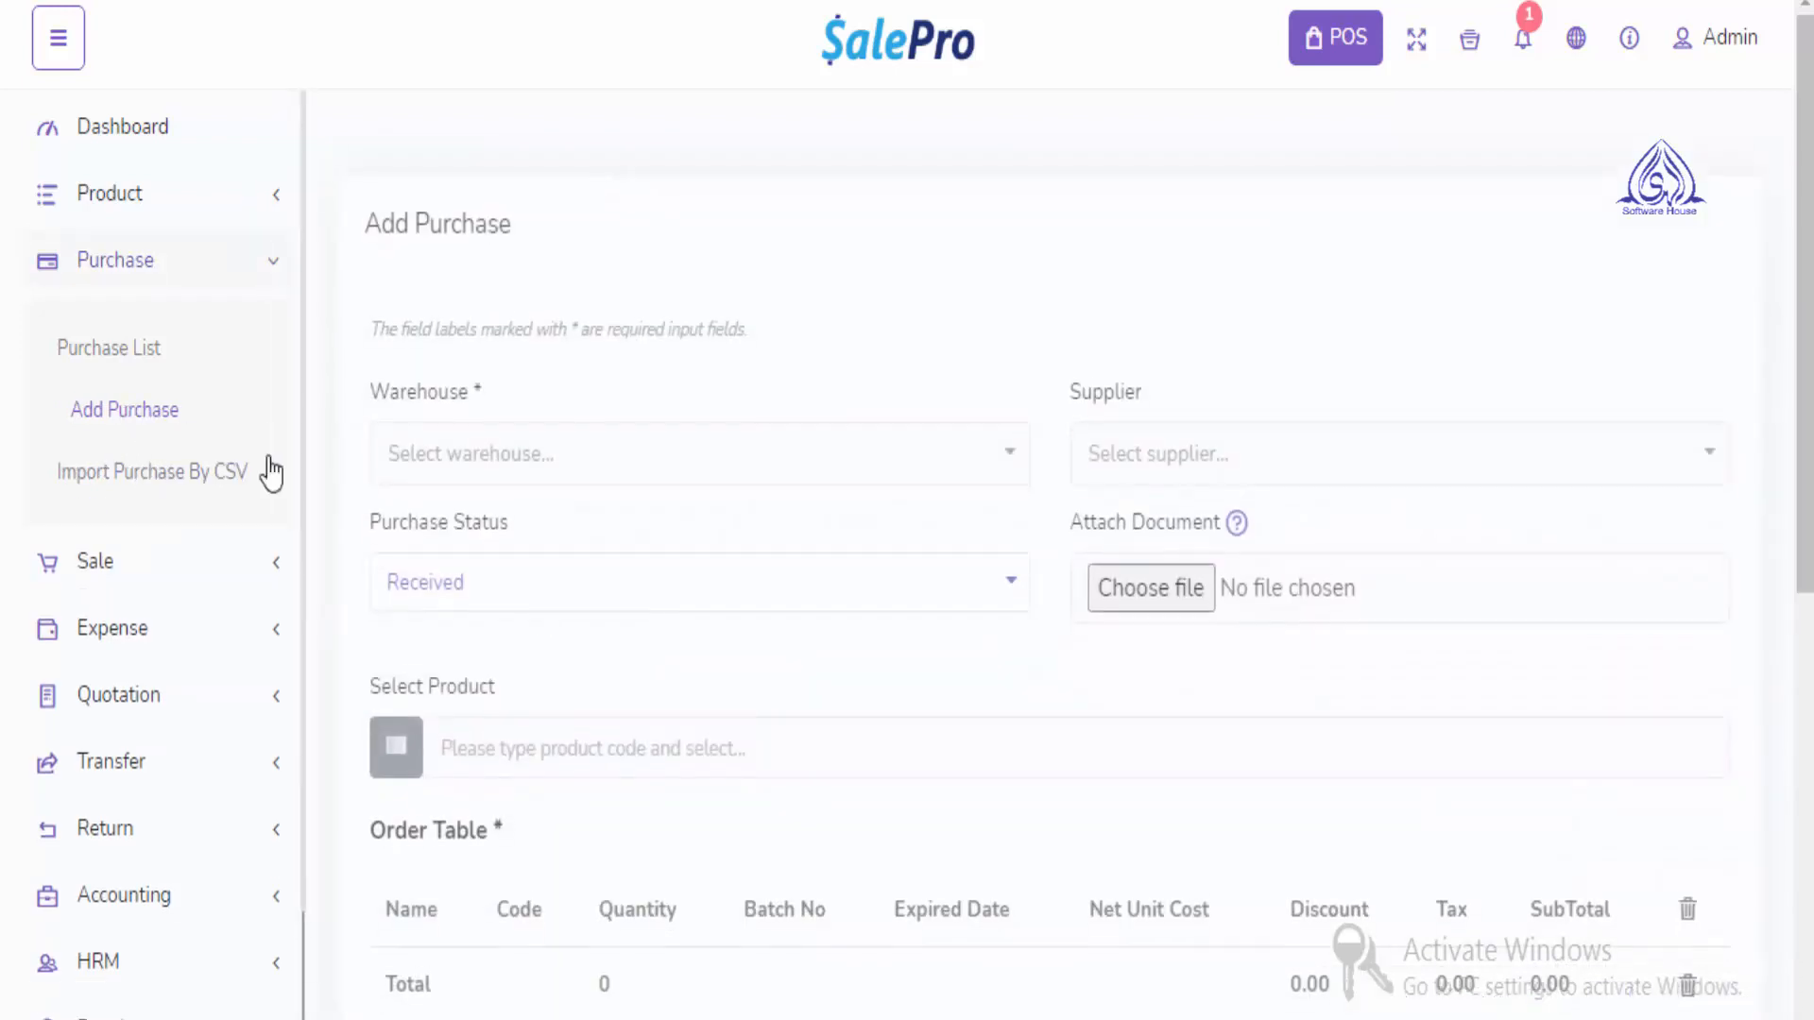
left_click(515, 710)
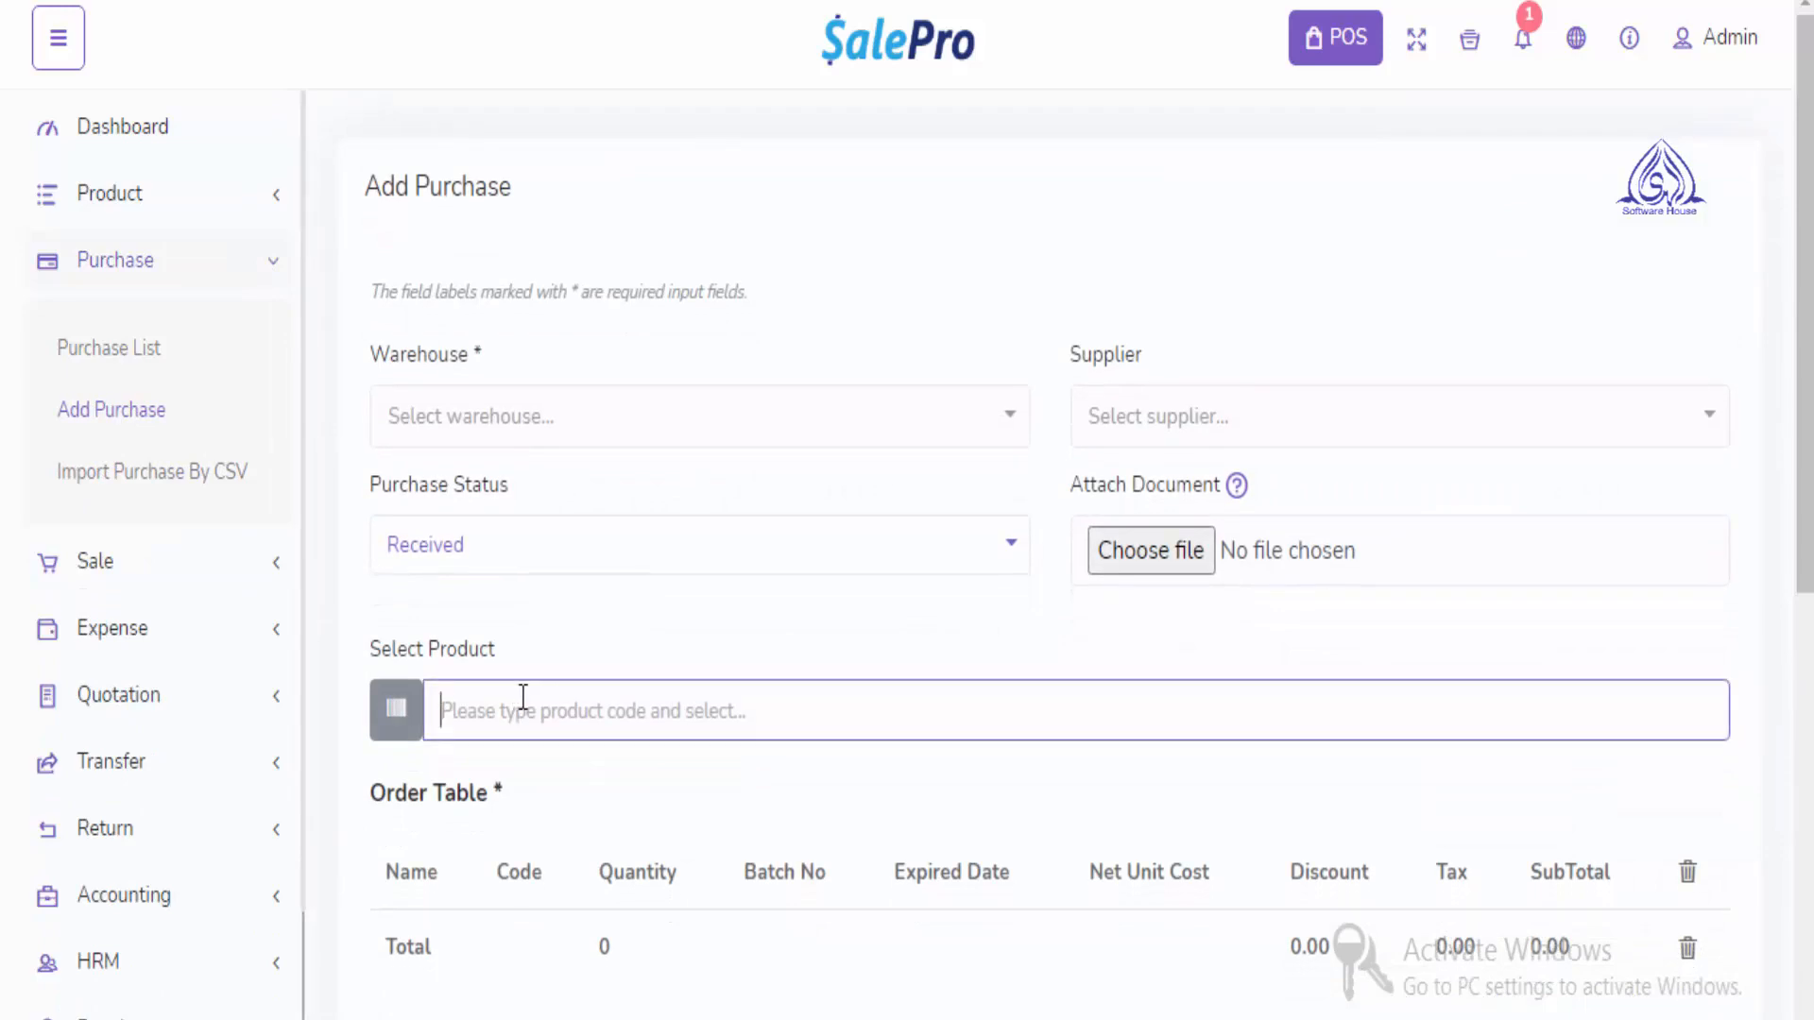
type("chi")
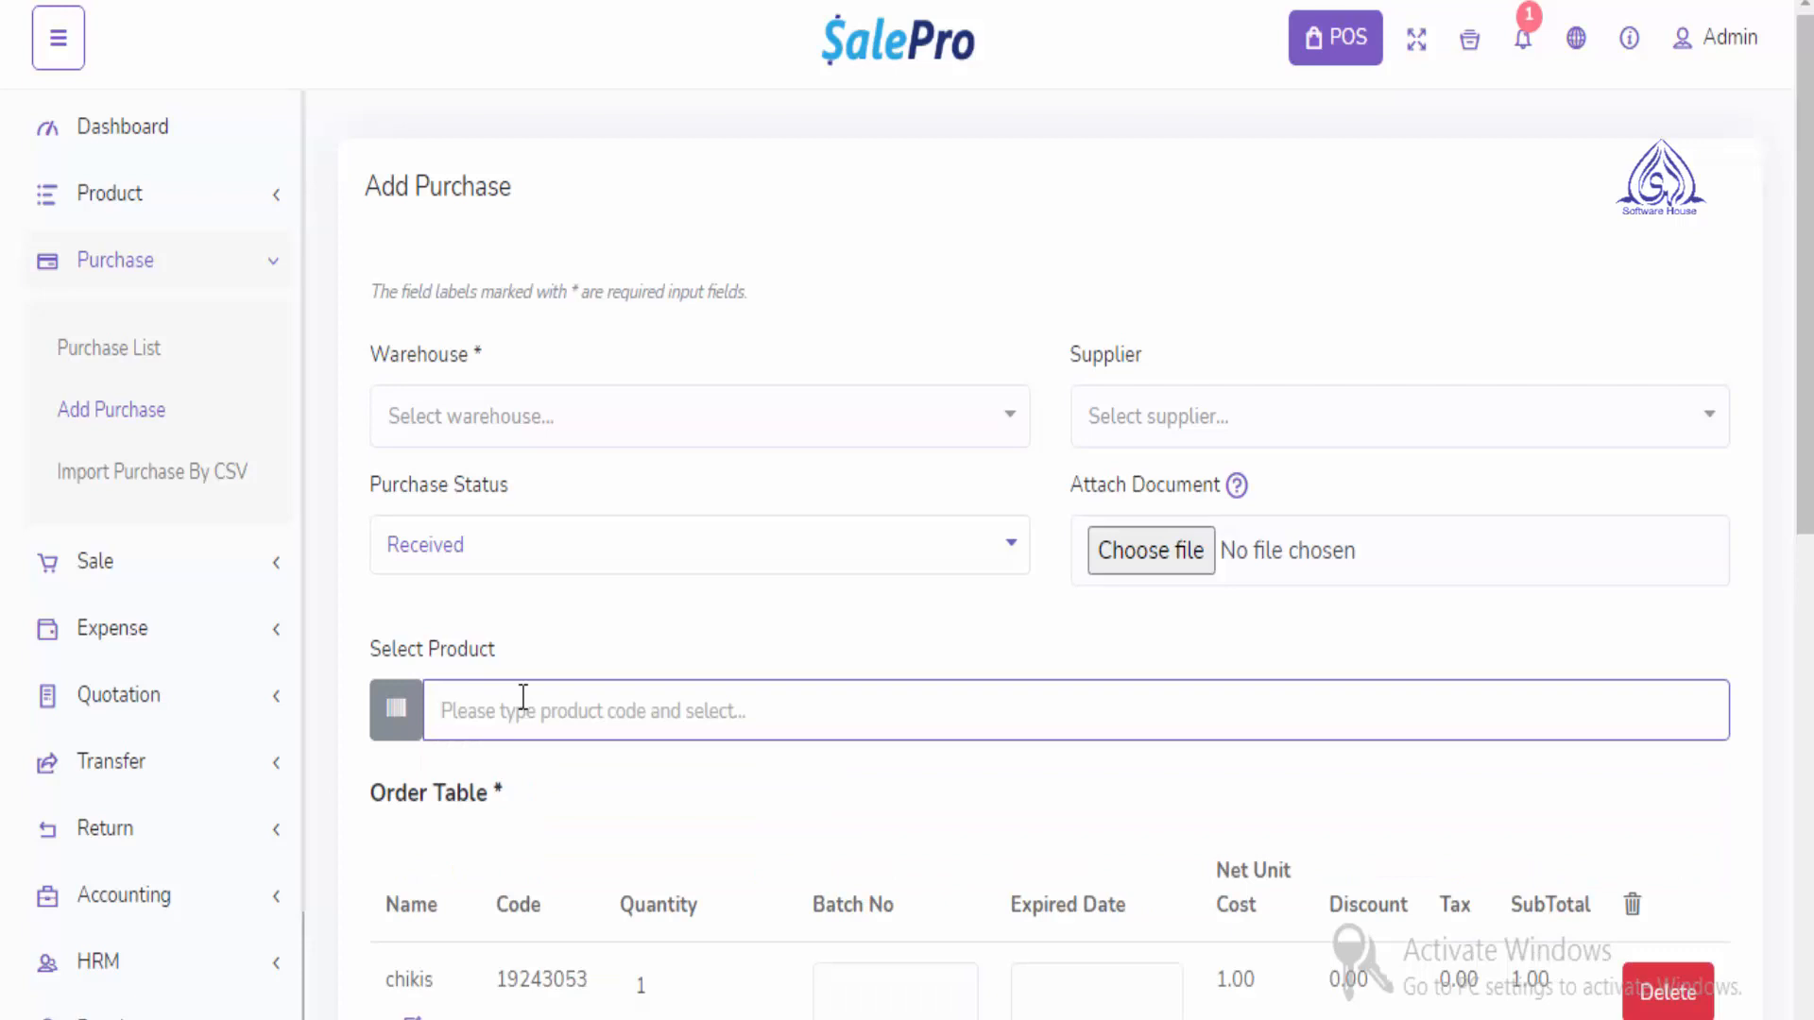
Set the chikis quantity to 100 and try to submit the purchase
scroll(813, 813, "down", 5)
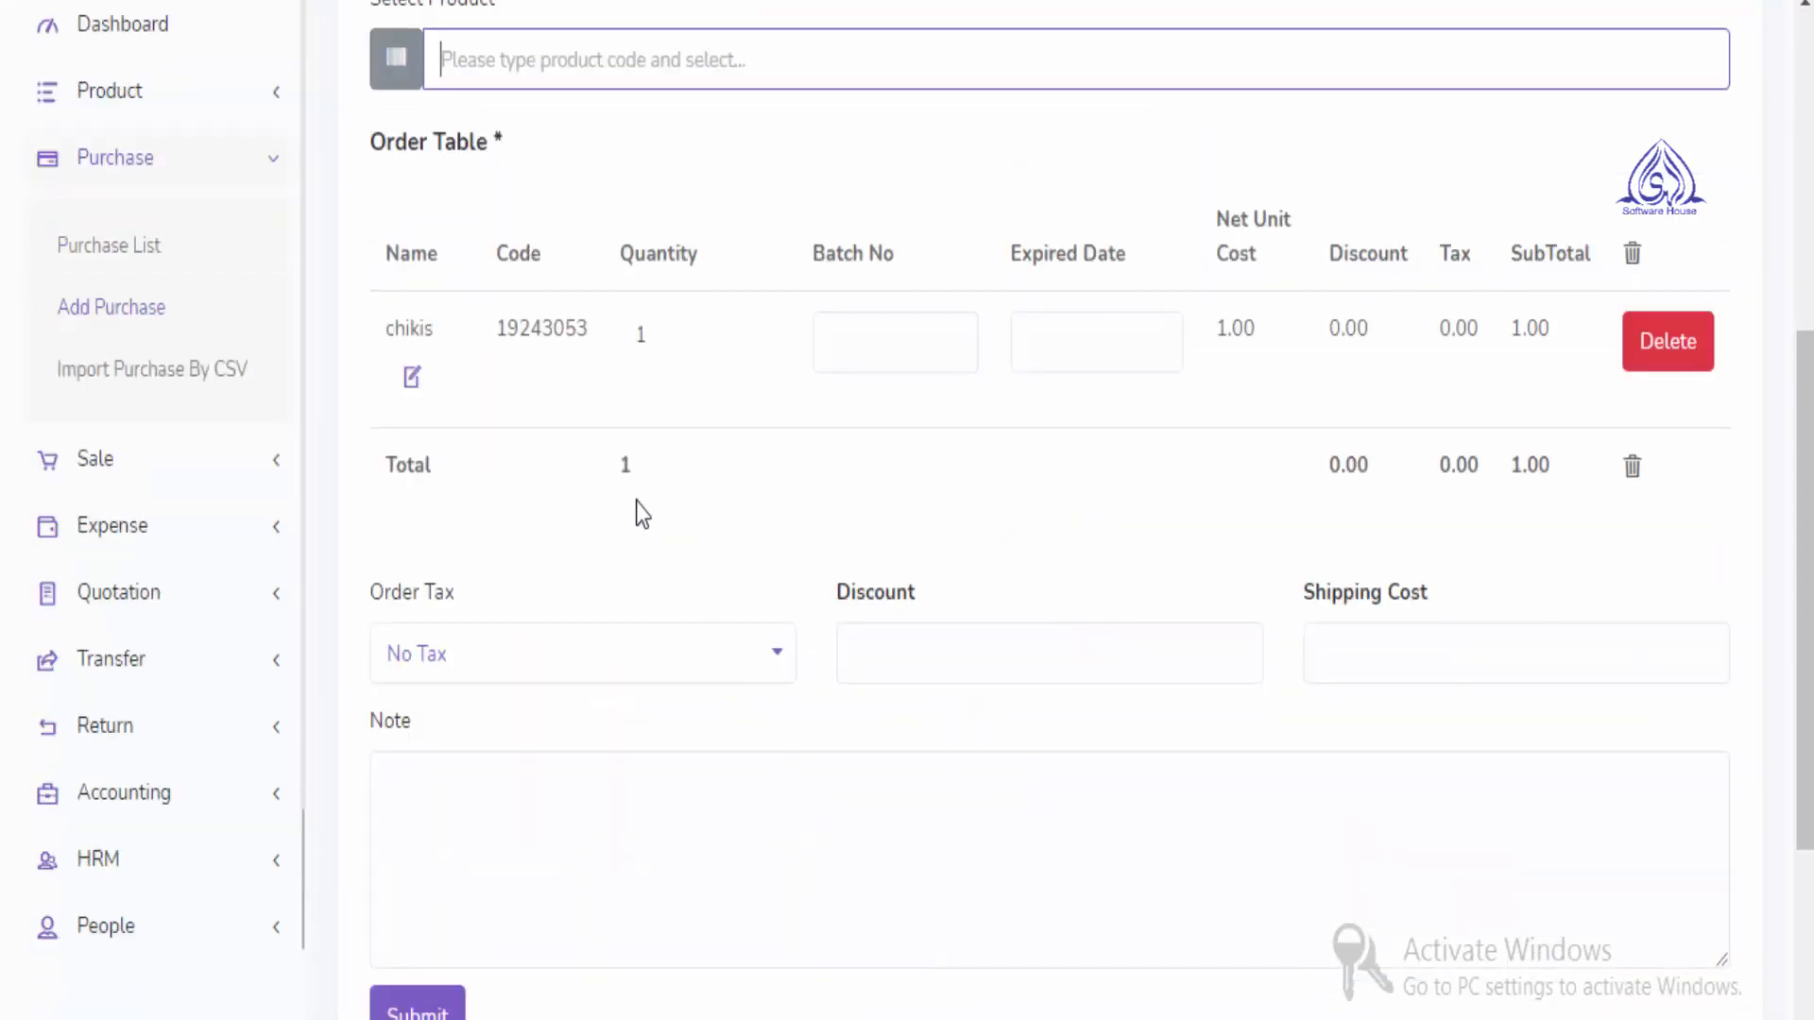
double_click(648, 337)
type("100")
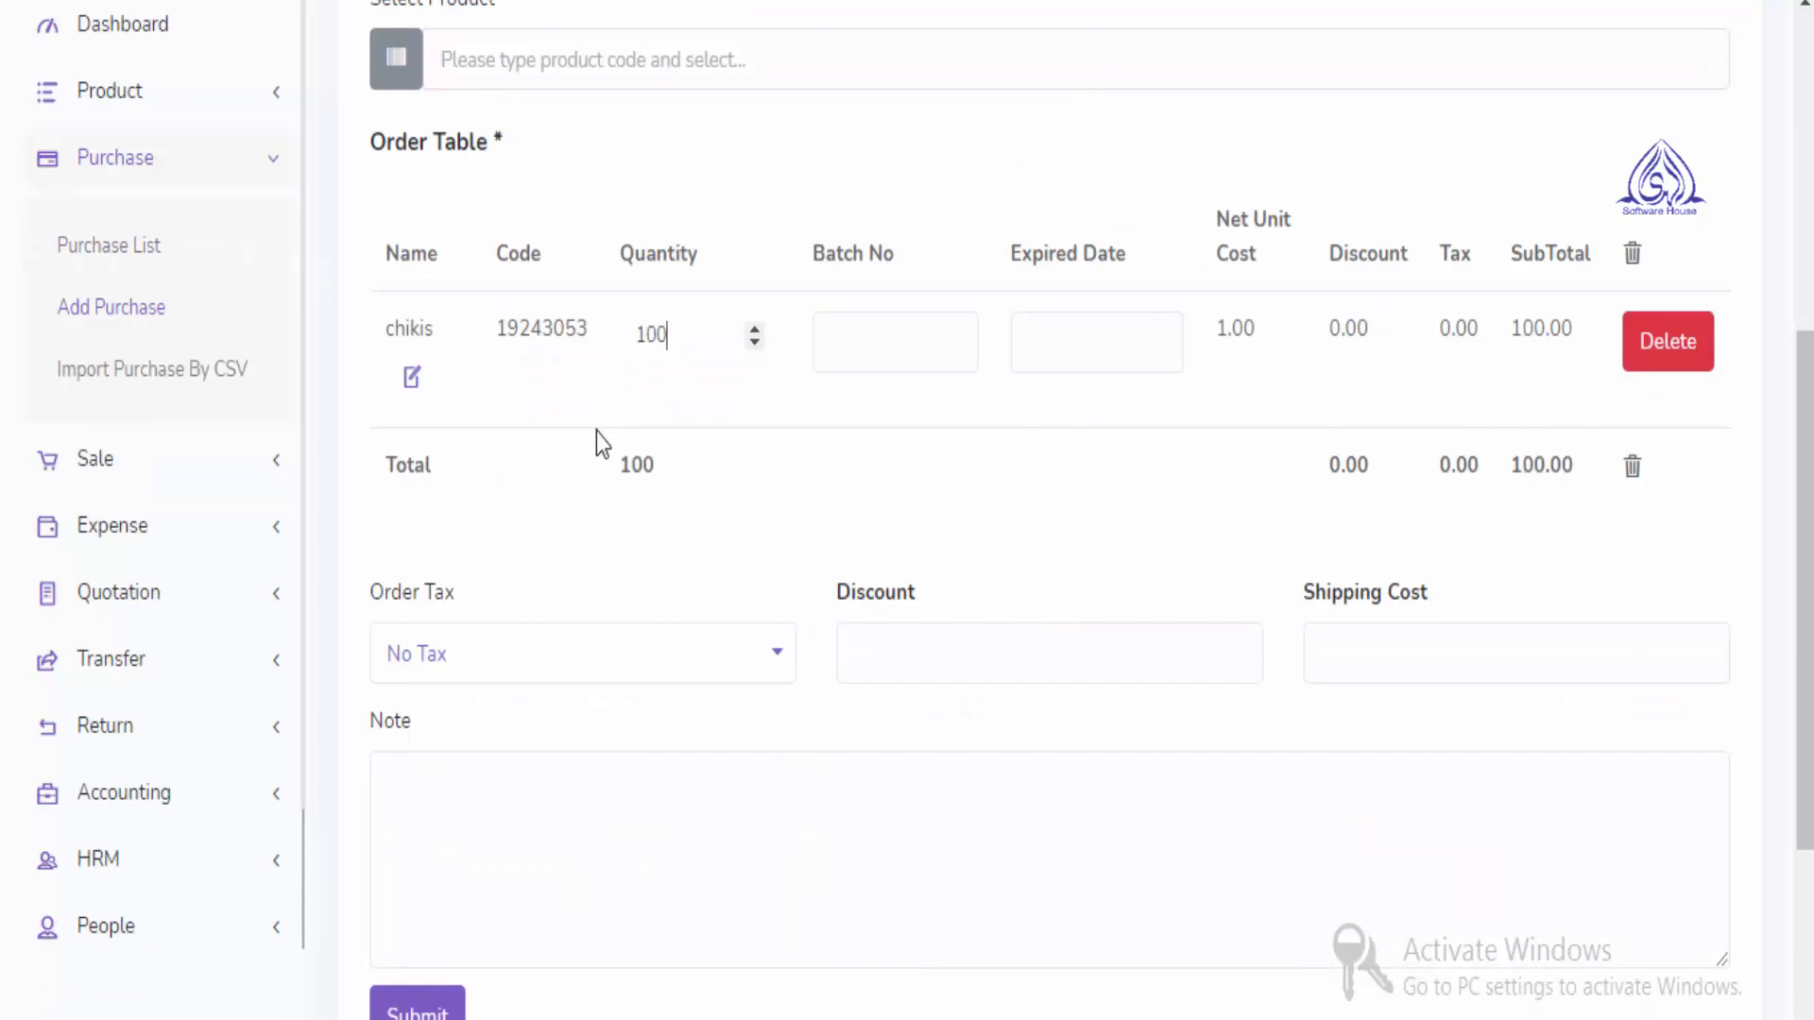
scroll(781, 635, "down", 4)
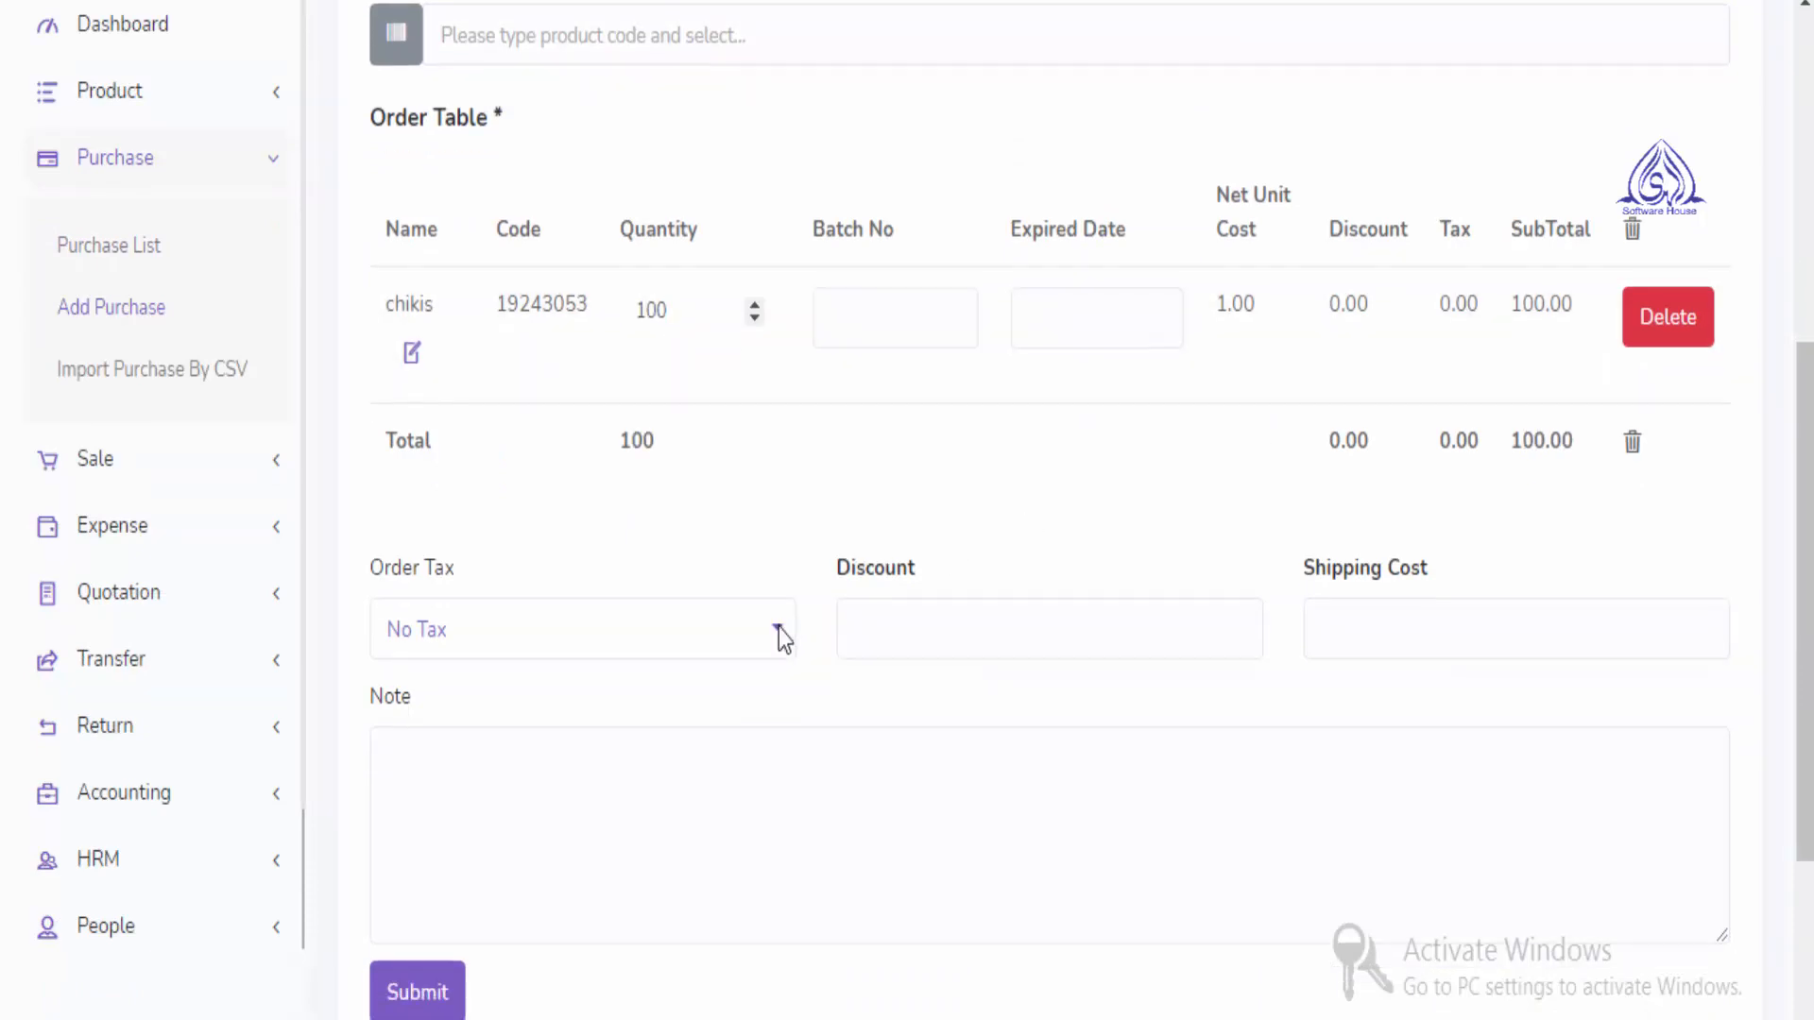
left_click(419, 659)
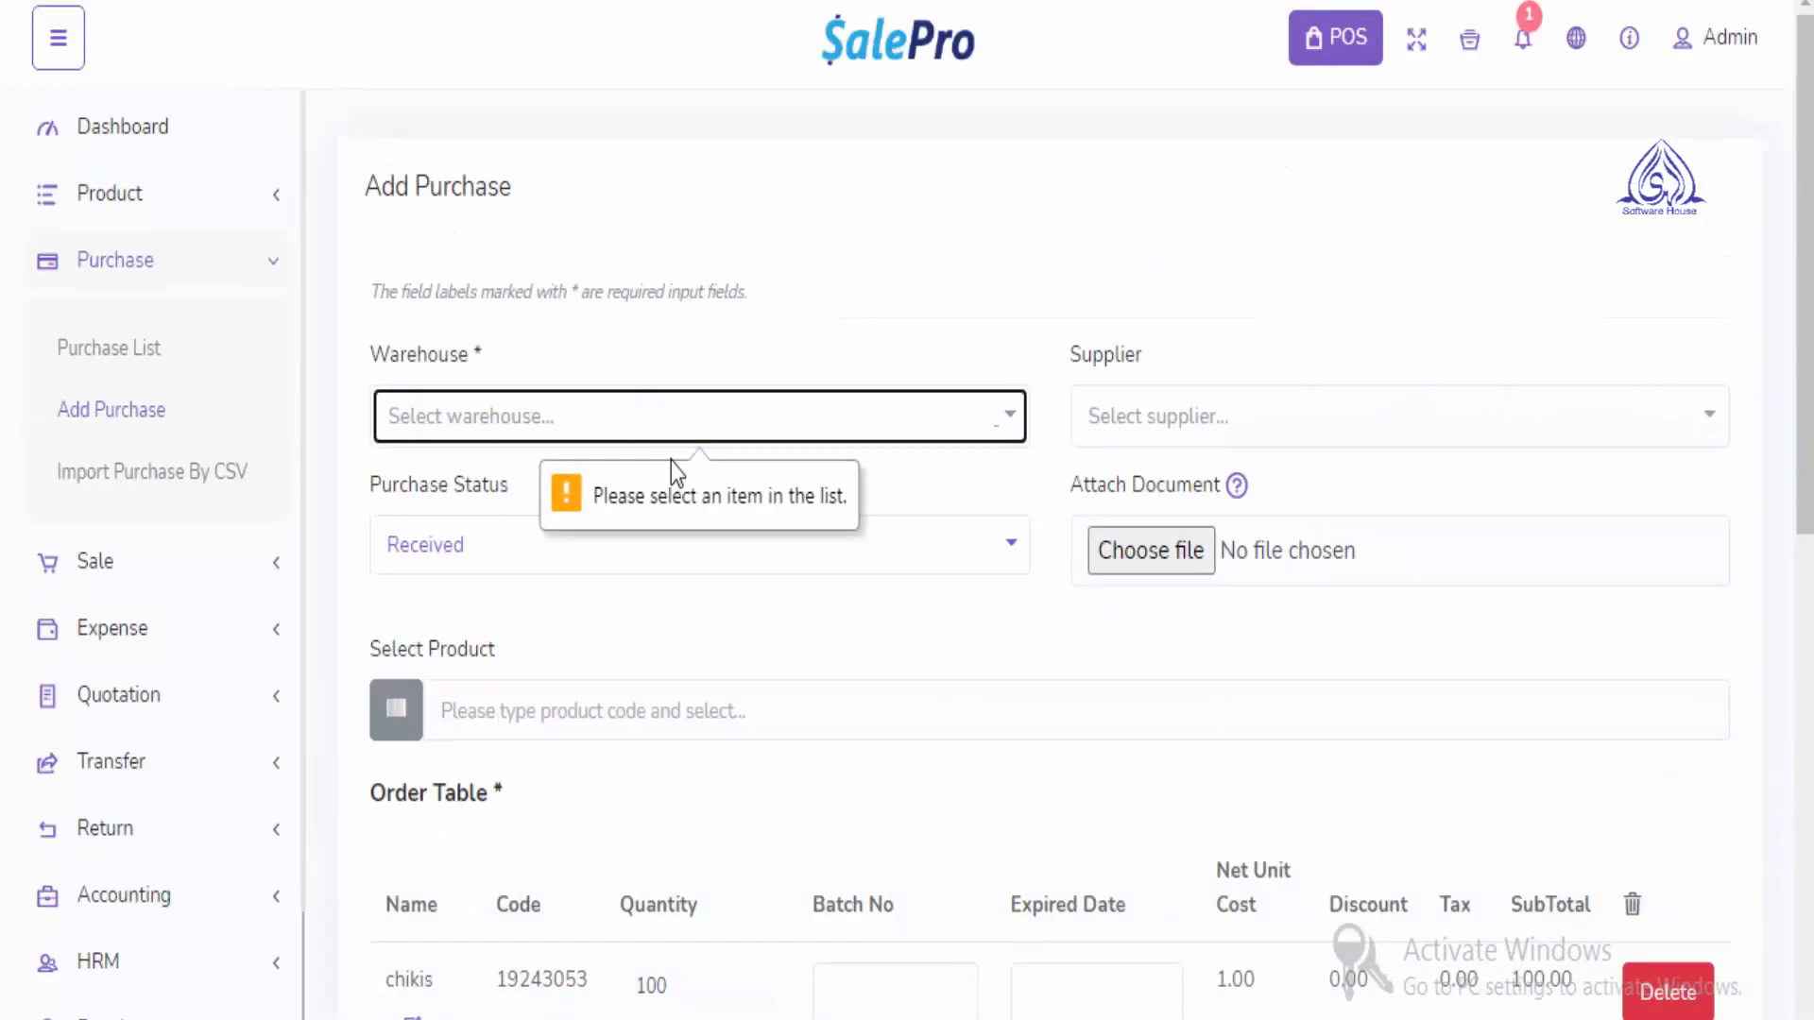
Select warehouse 1 and the techbd supplier for the purchase, and check the purchase status options, keeping Received
left_click(529, 431)
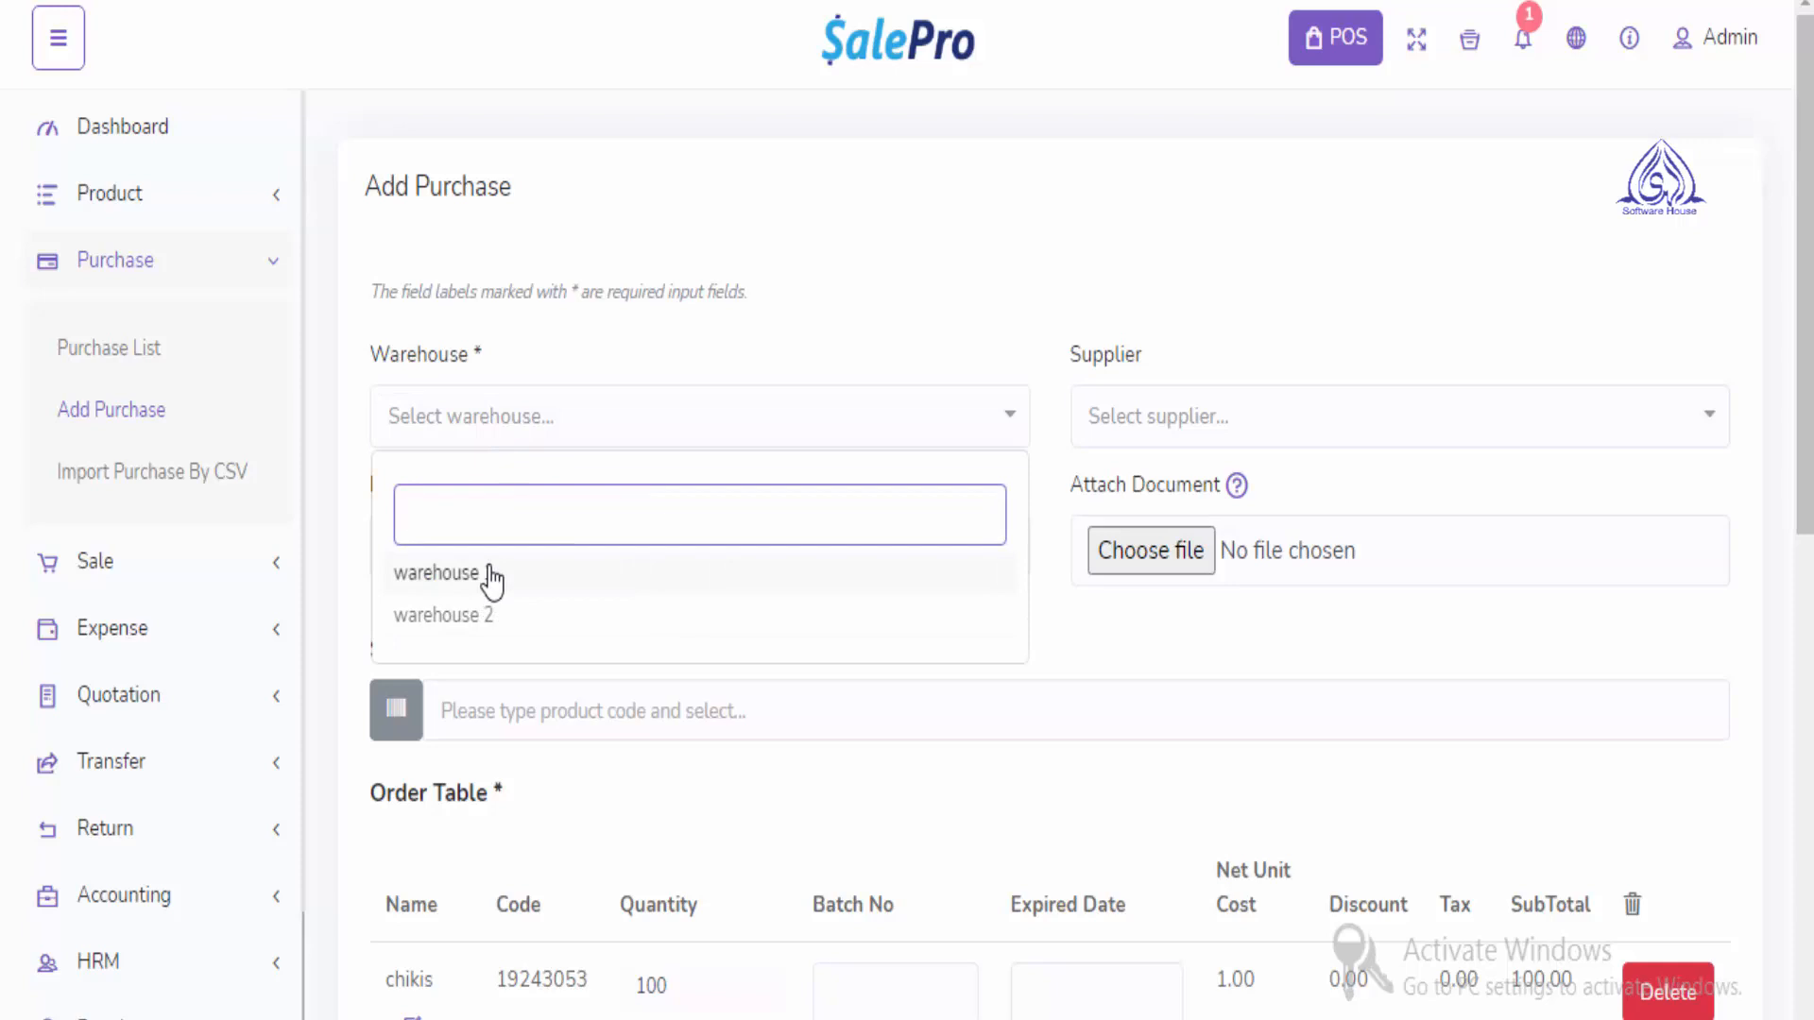
left_click(492, 580)
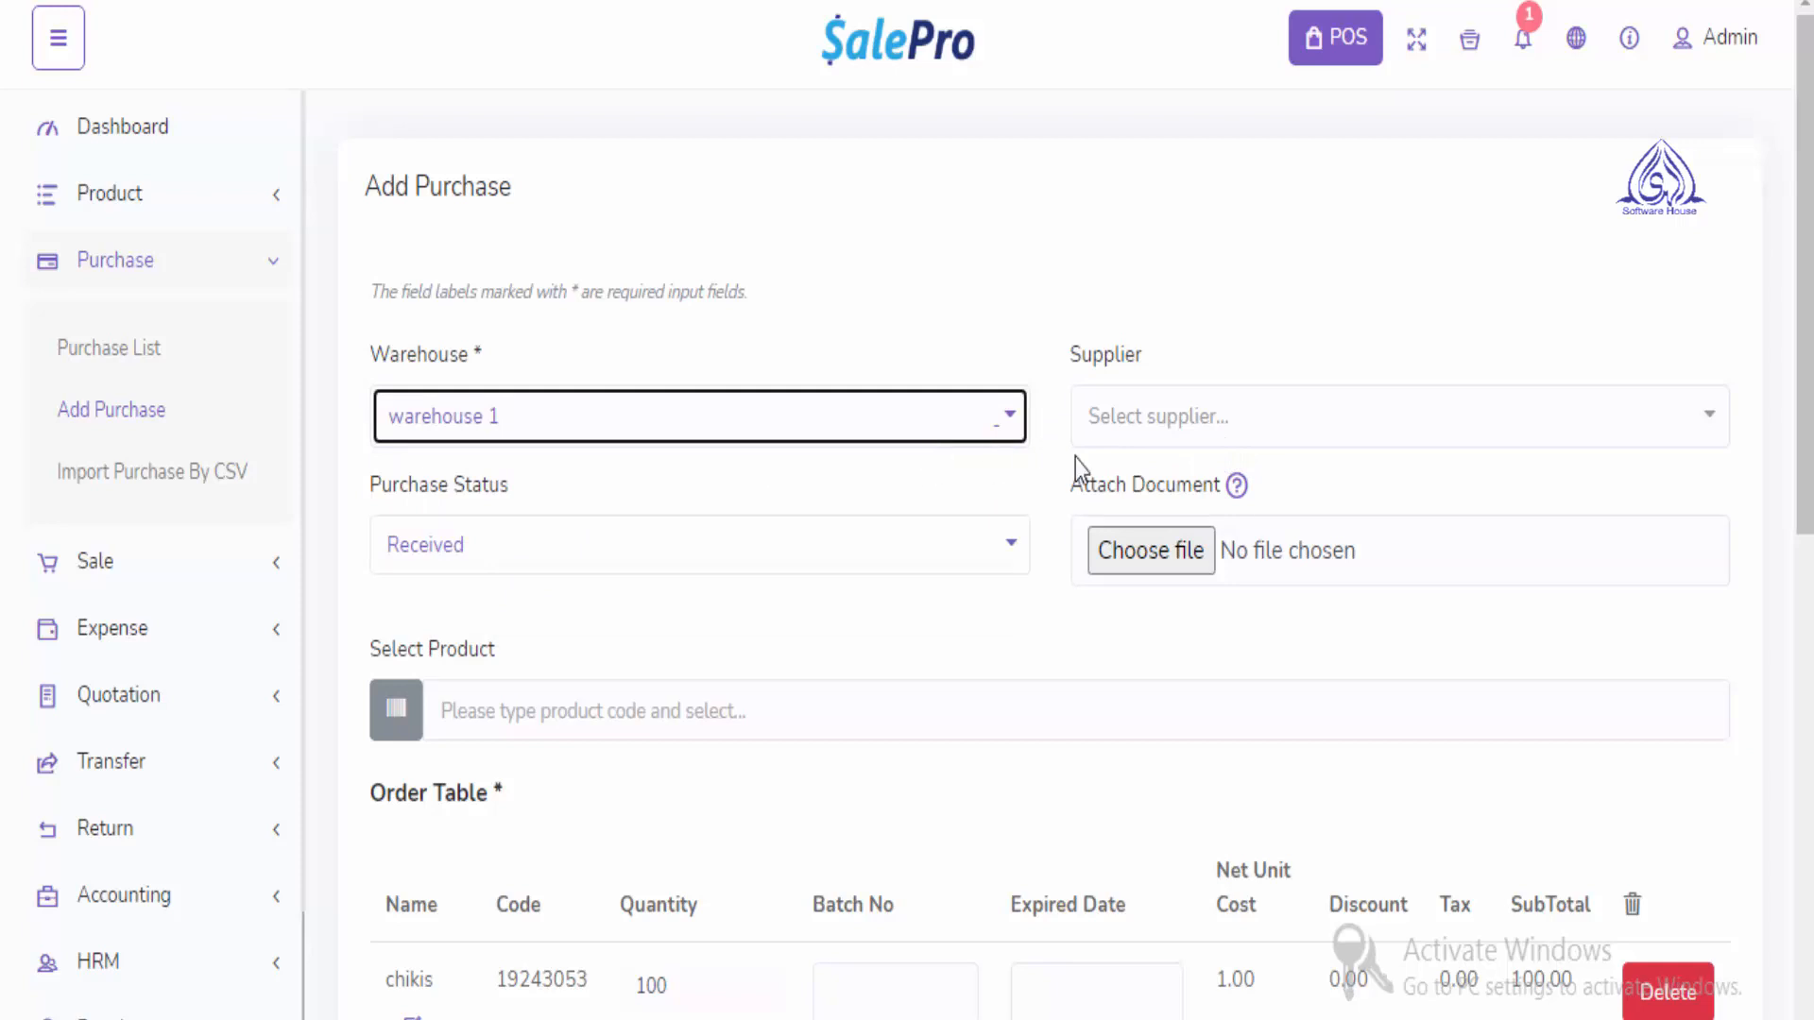
left_click(1299, 414)
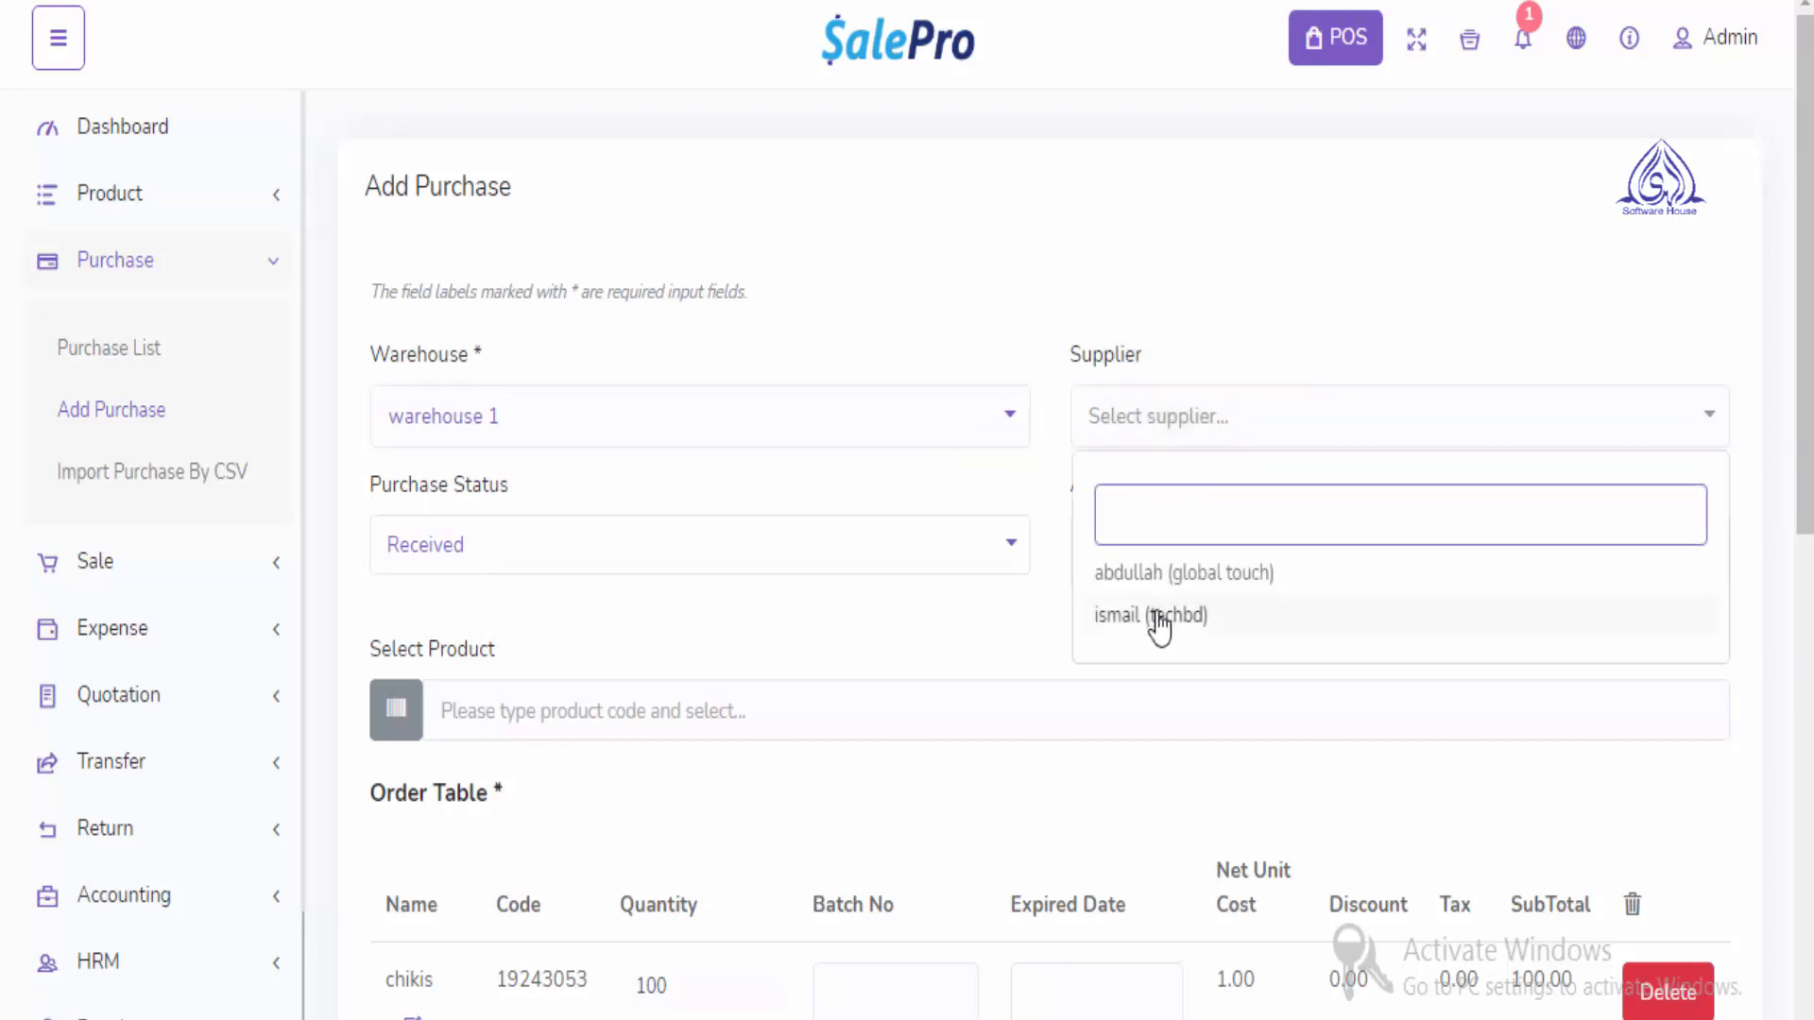
left_click(1152, 616)
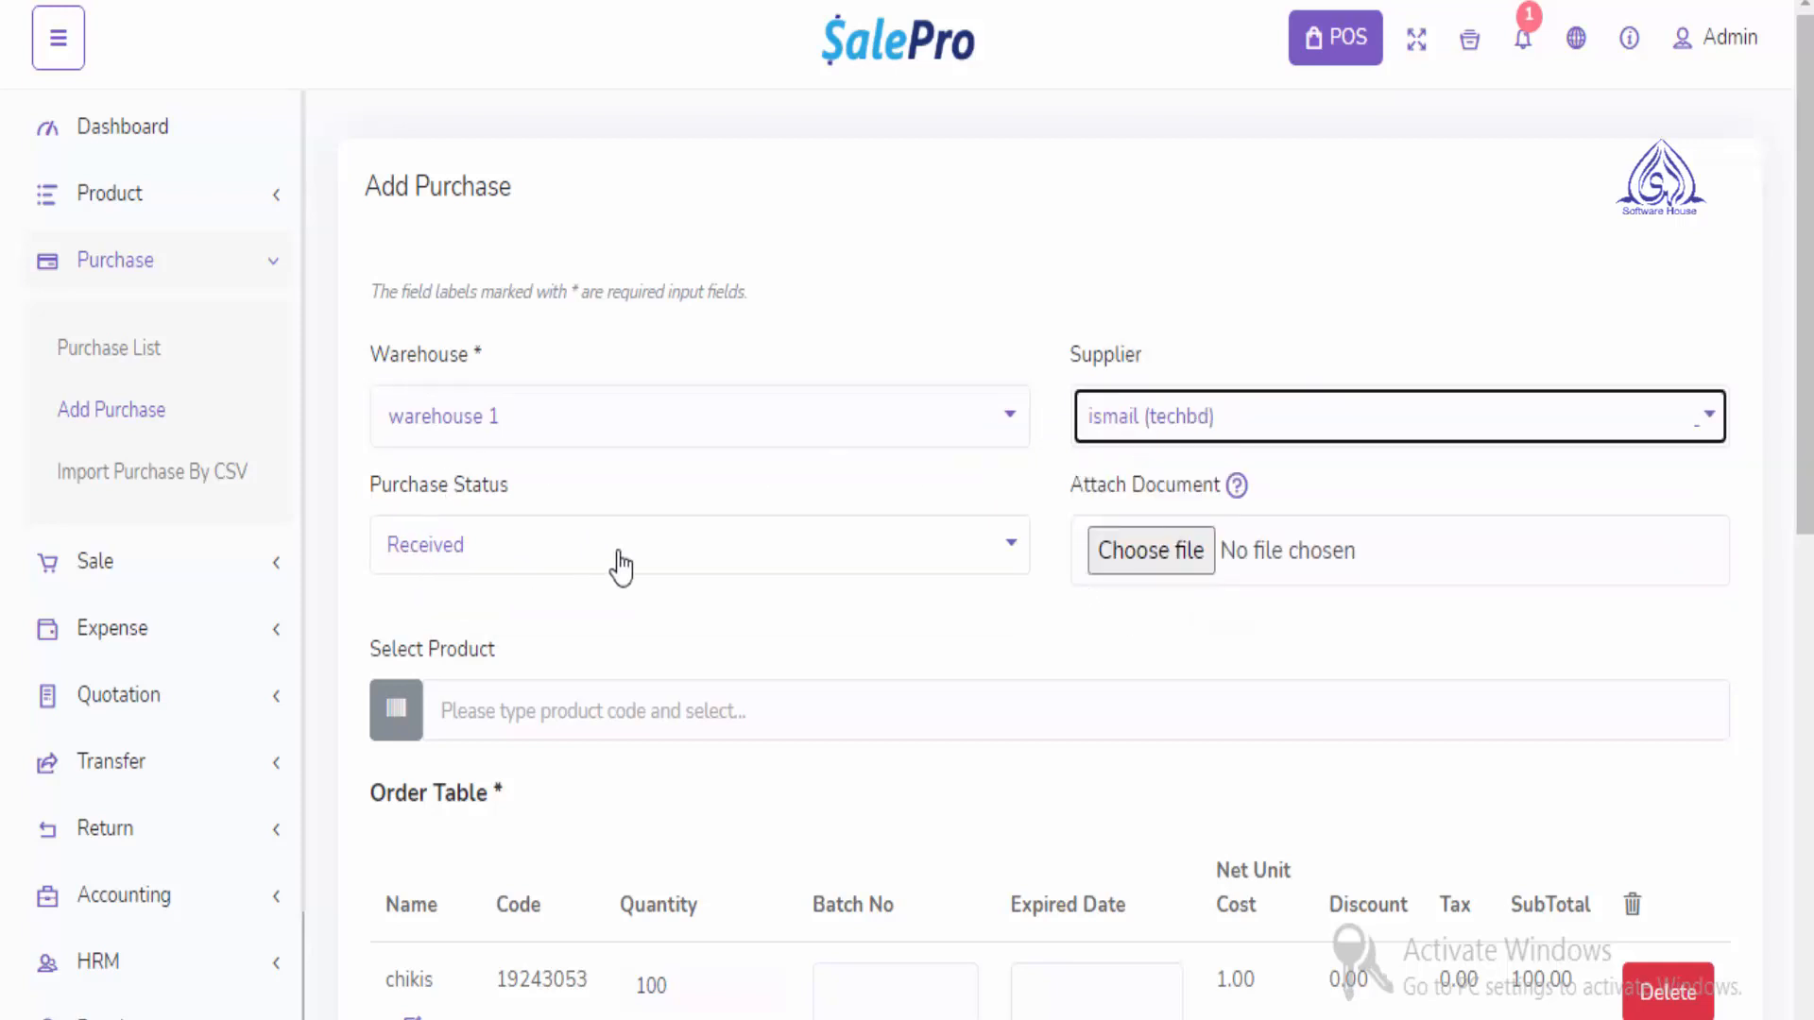
left_click(576, 556)
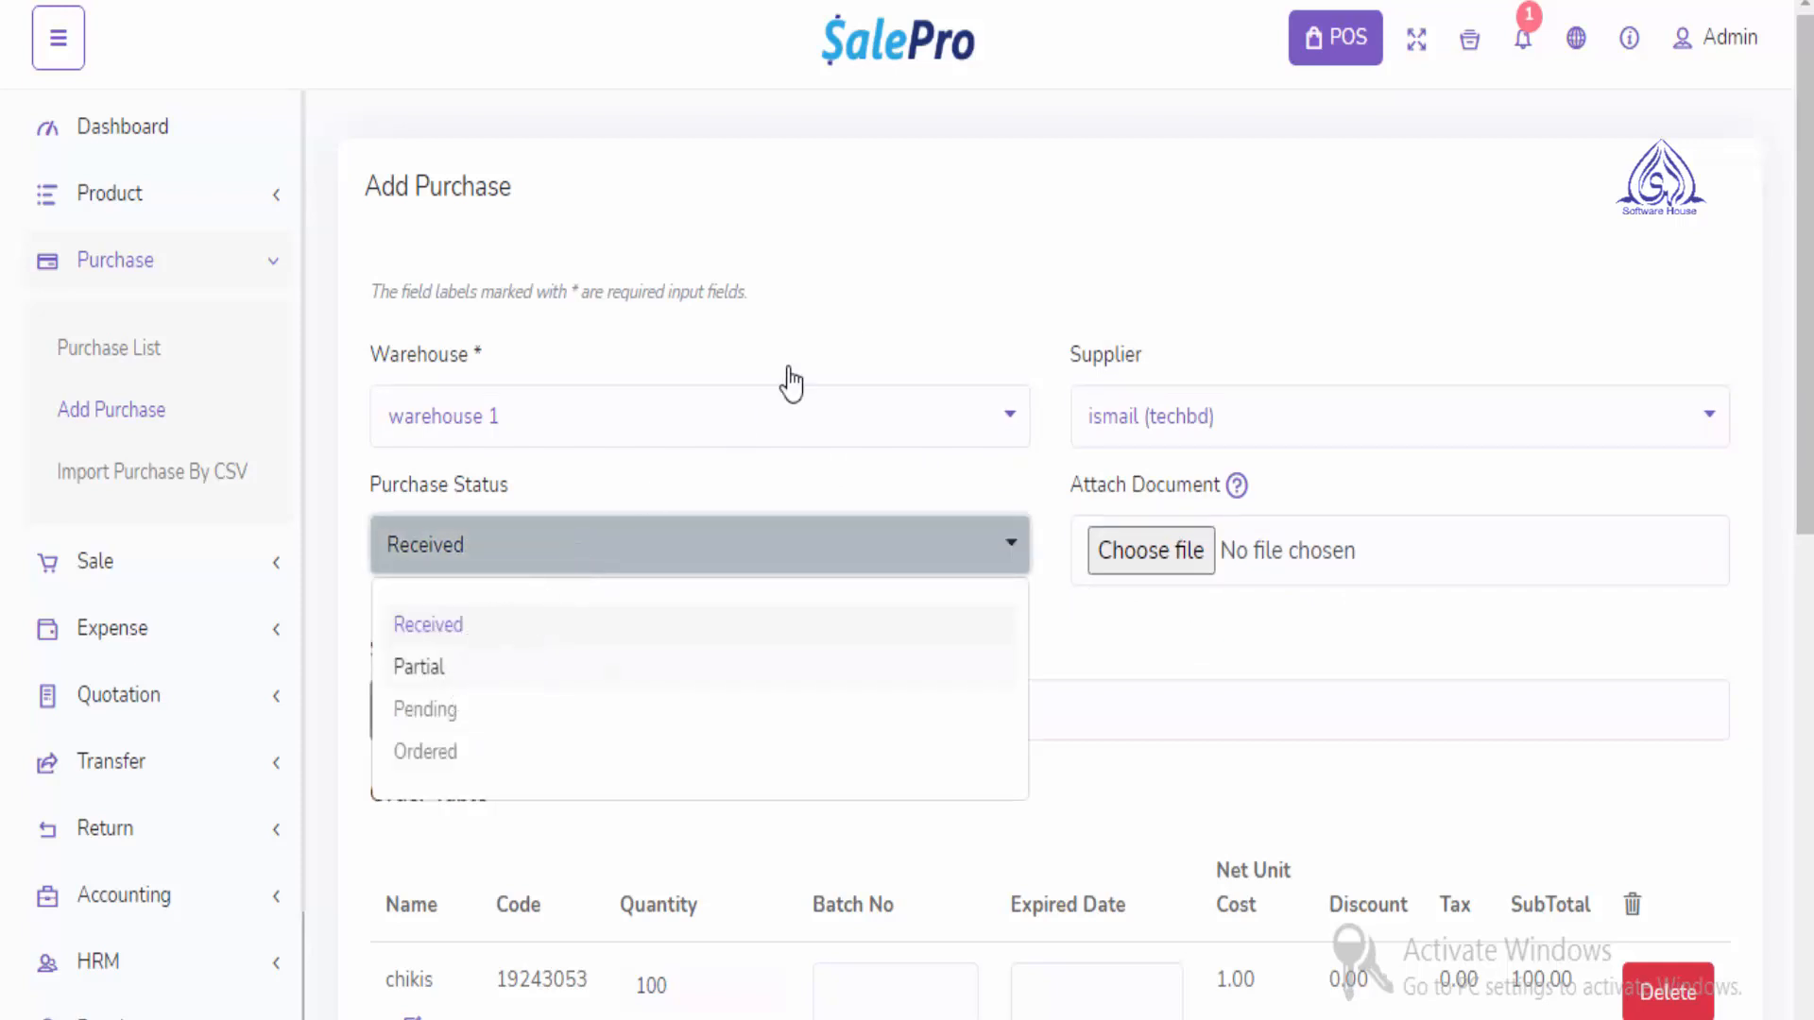
left_click(874, 300)
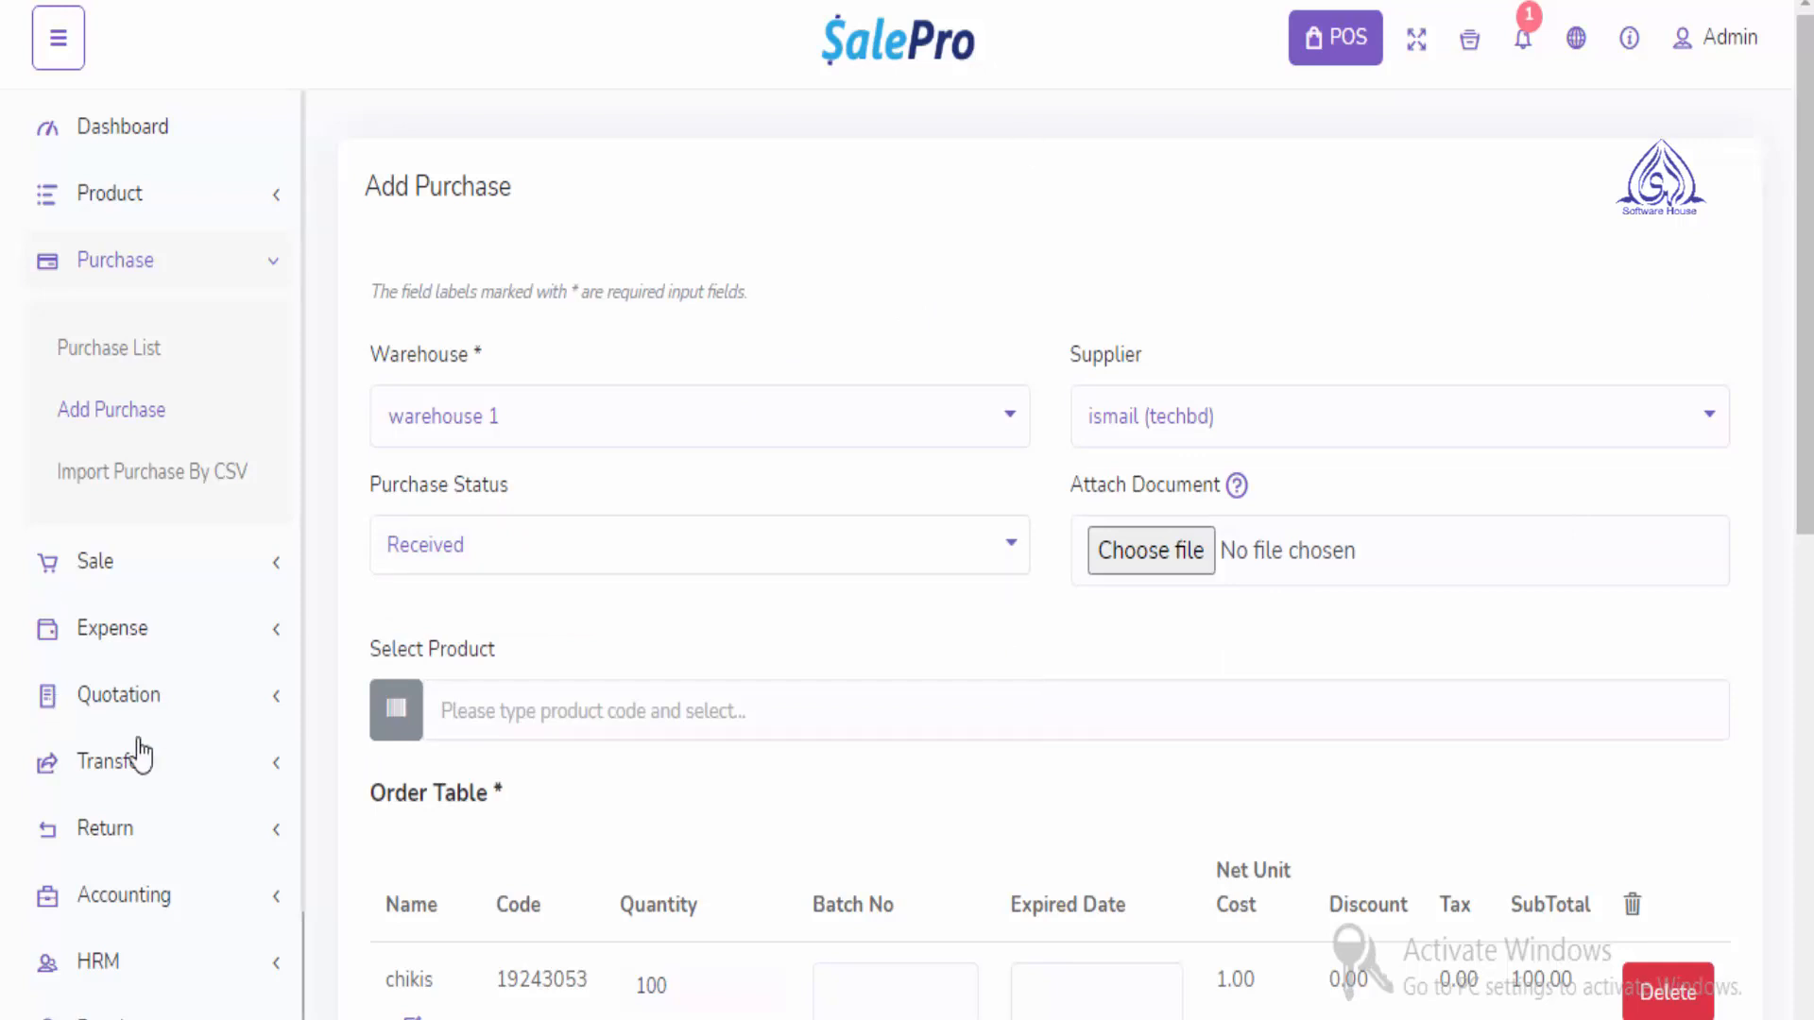
Enter batch number 456 and expiry date 2021-06-30 for the chikis line, and submit the purchase
scroll(725, 798, "down", 10)
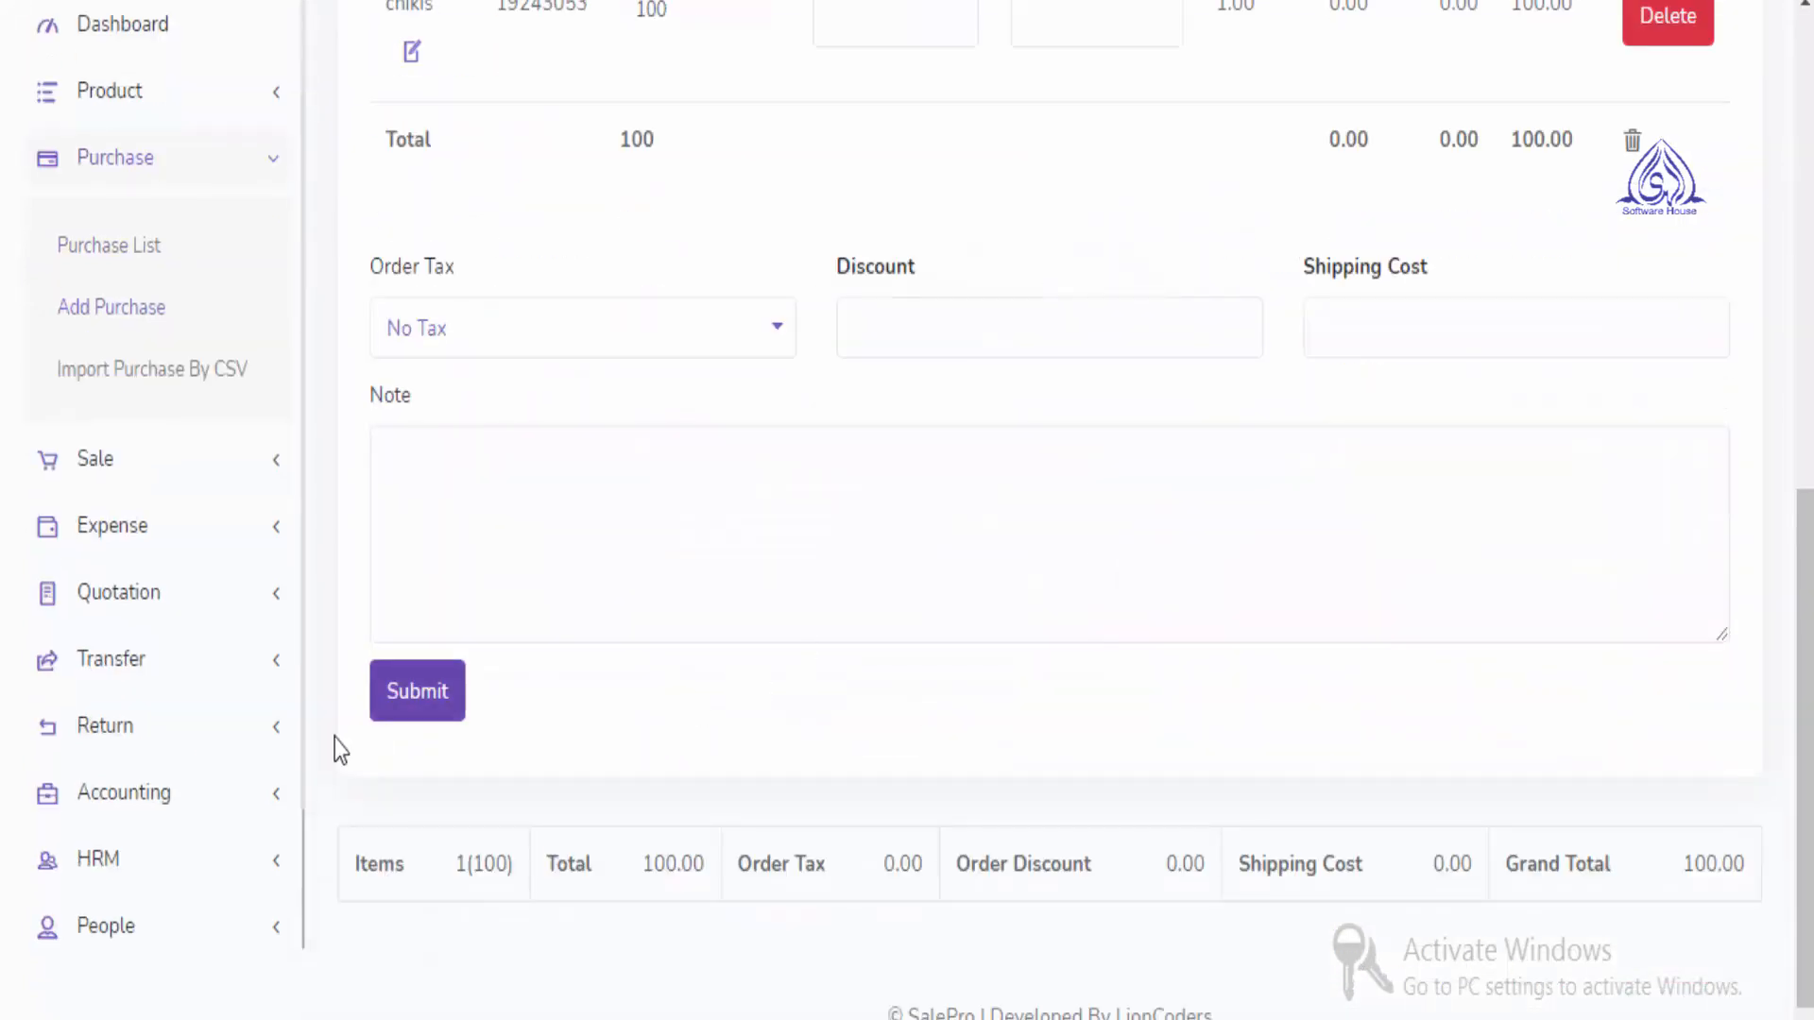
left_click(442, 705)
scroll(830, 673, "up", 4)
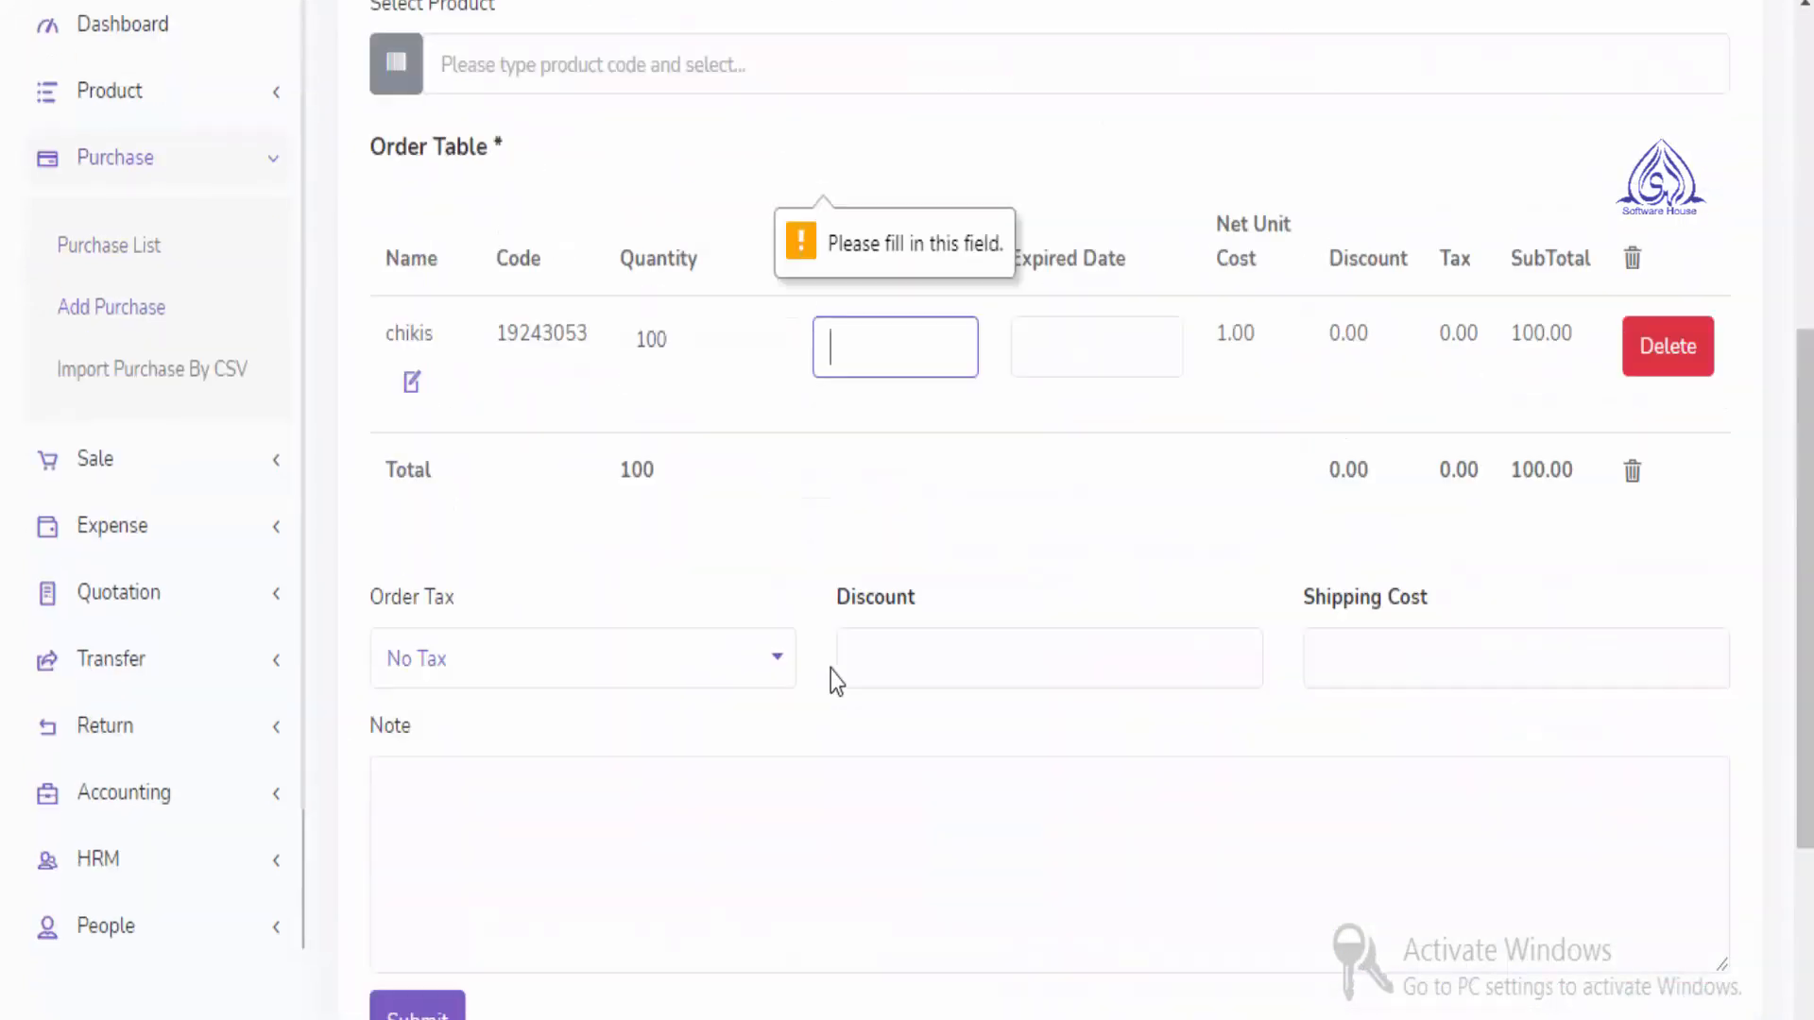
scroll(831, 671, "up", 2)
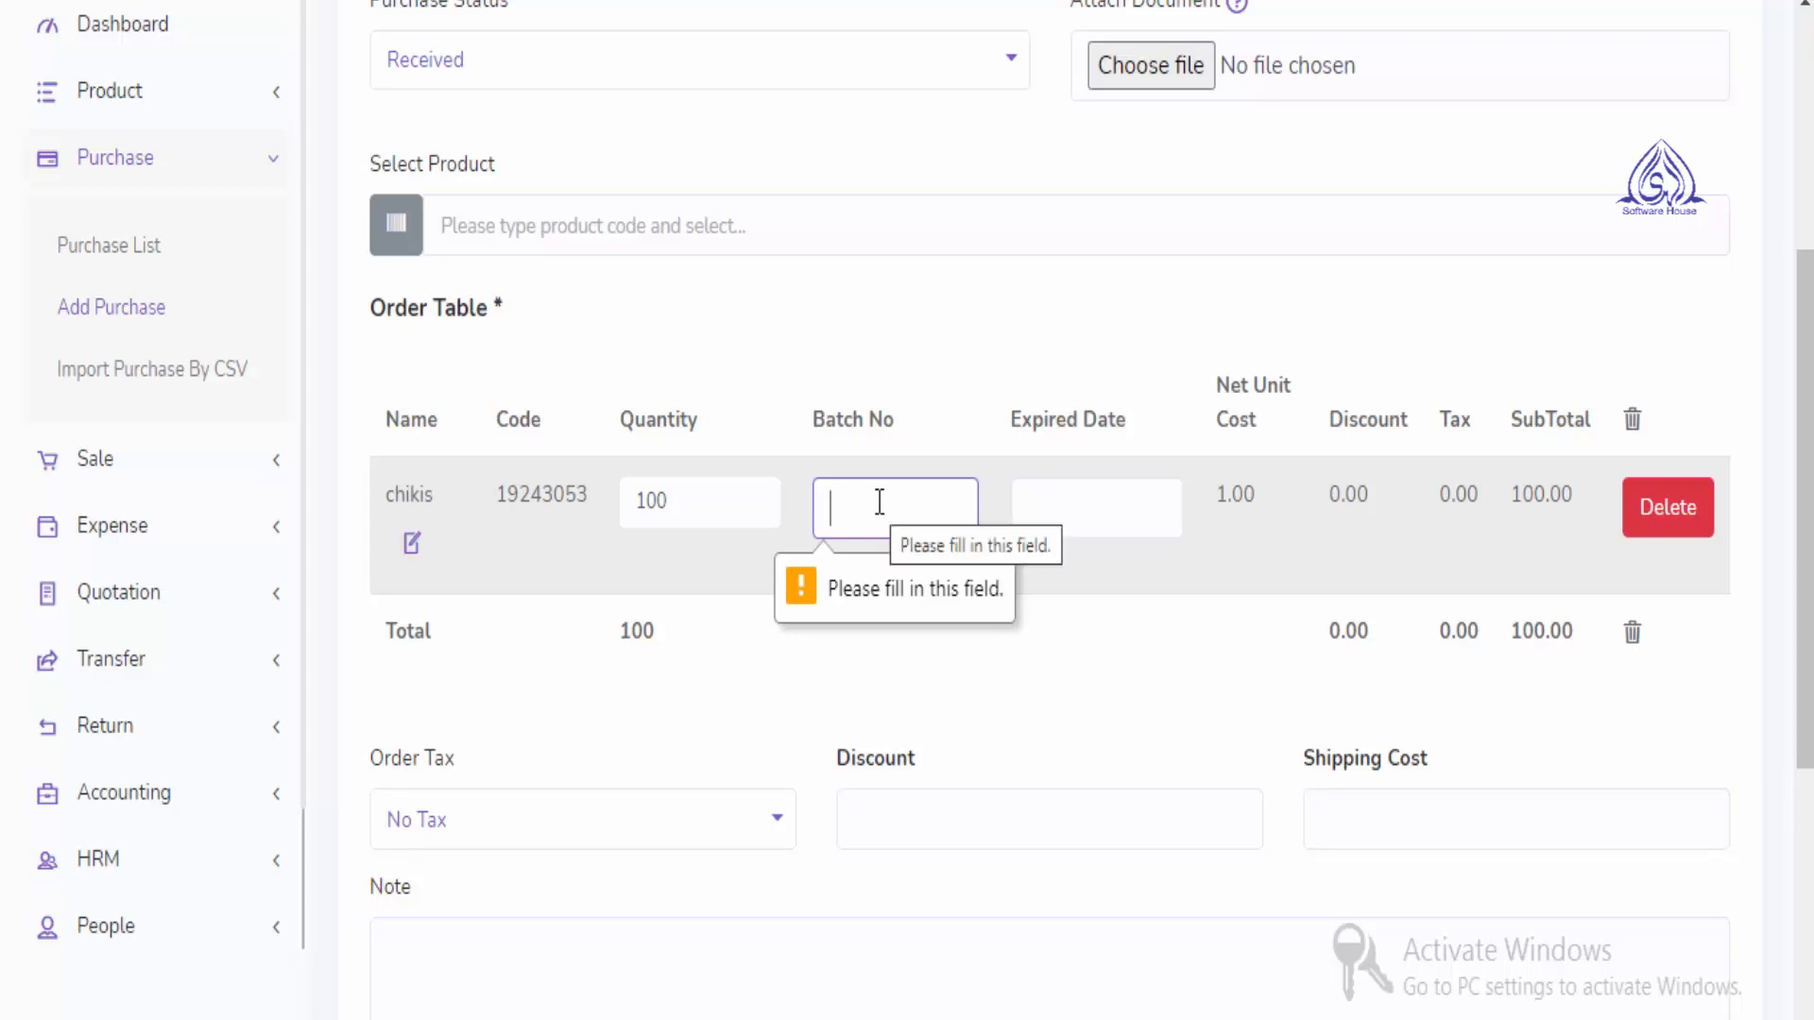
type("456")
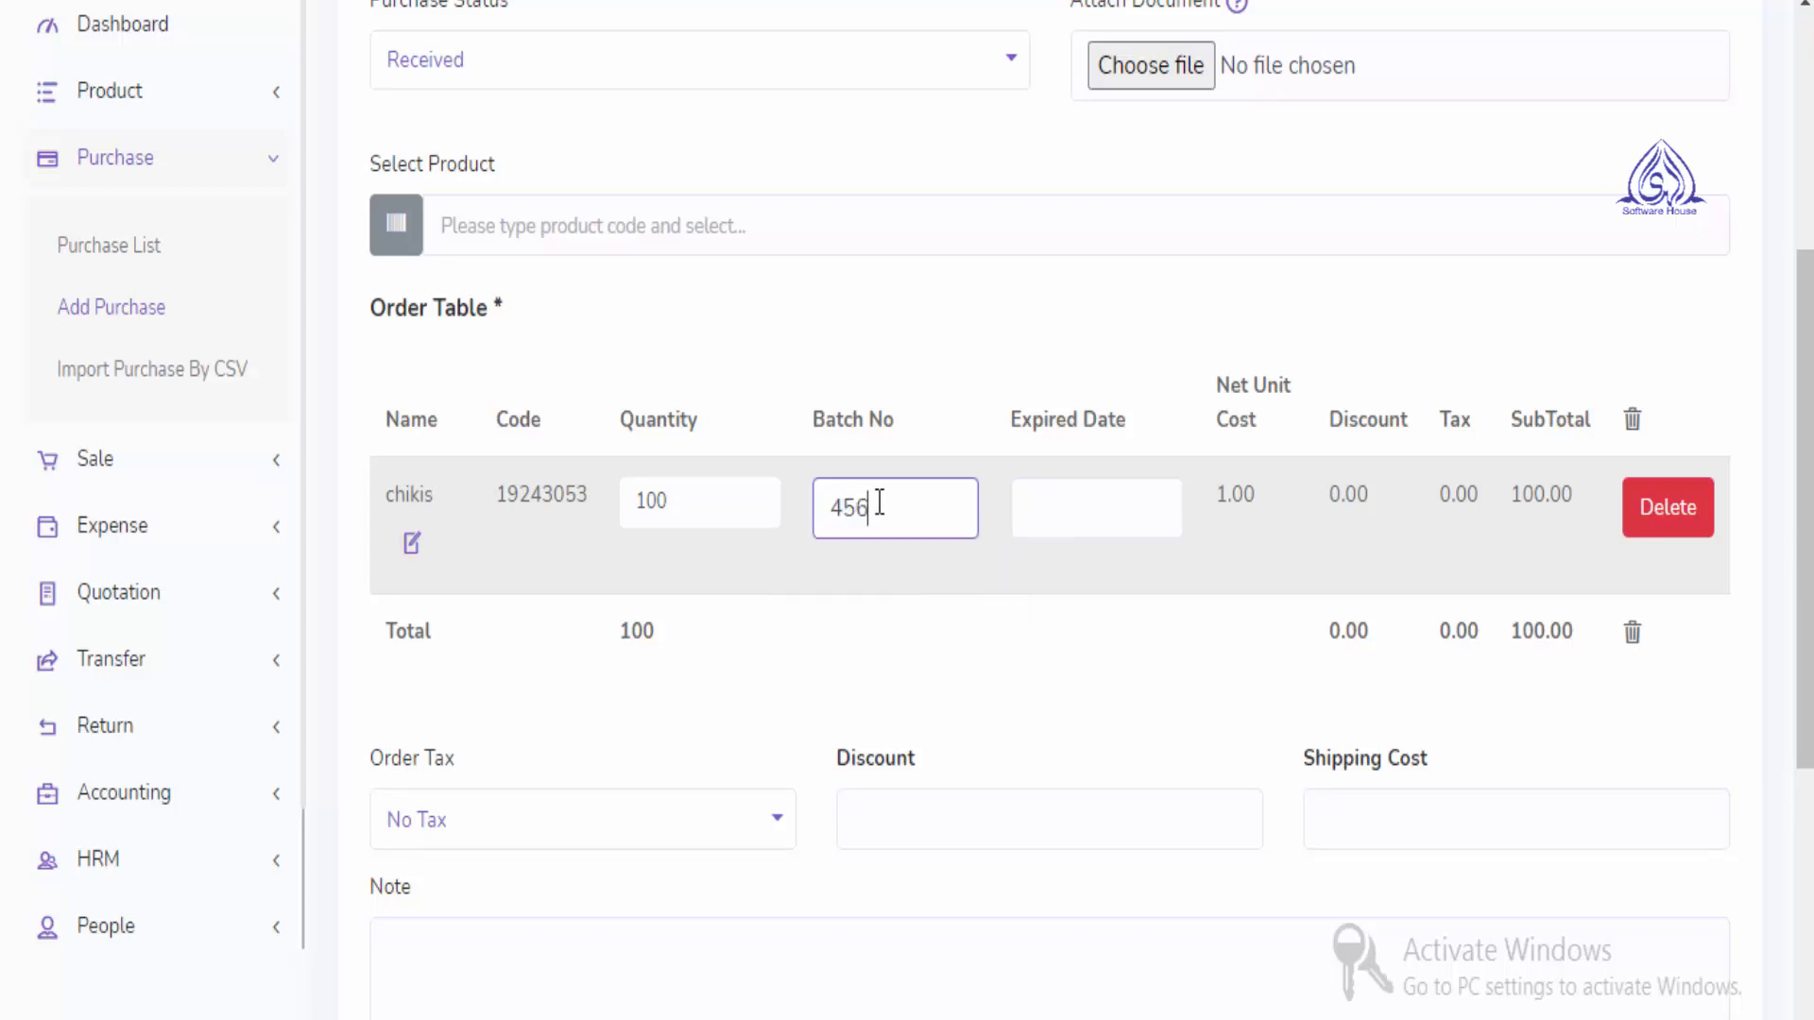
left_click(1065, 517)
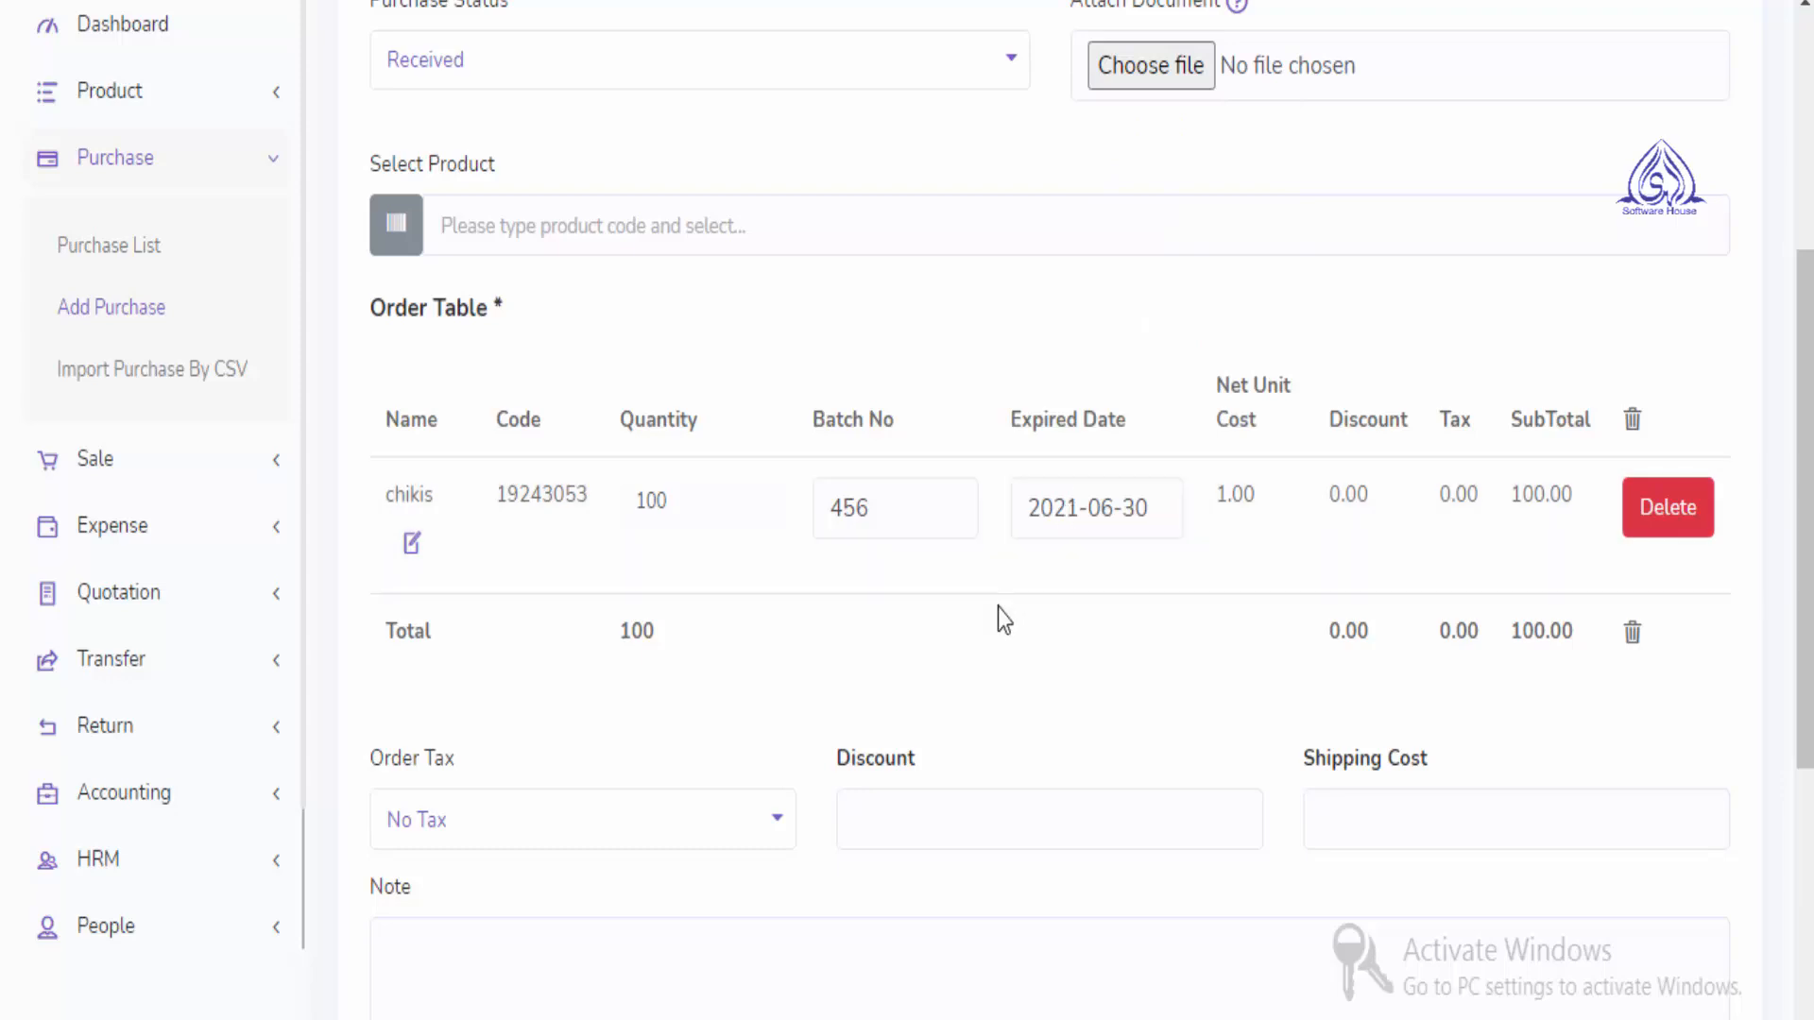
scroll(495, 701, "down", 5)
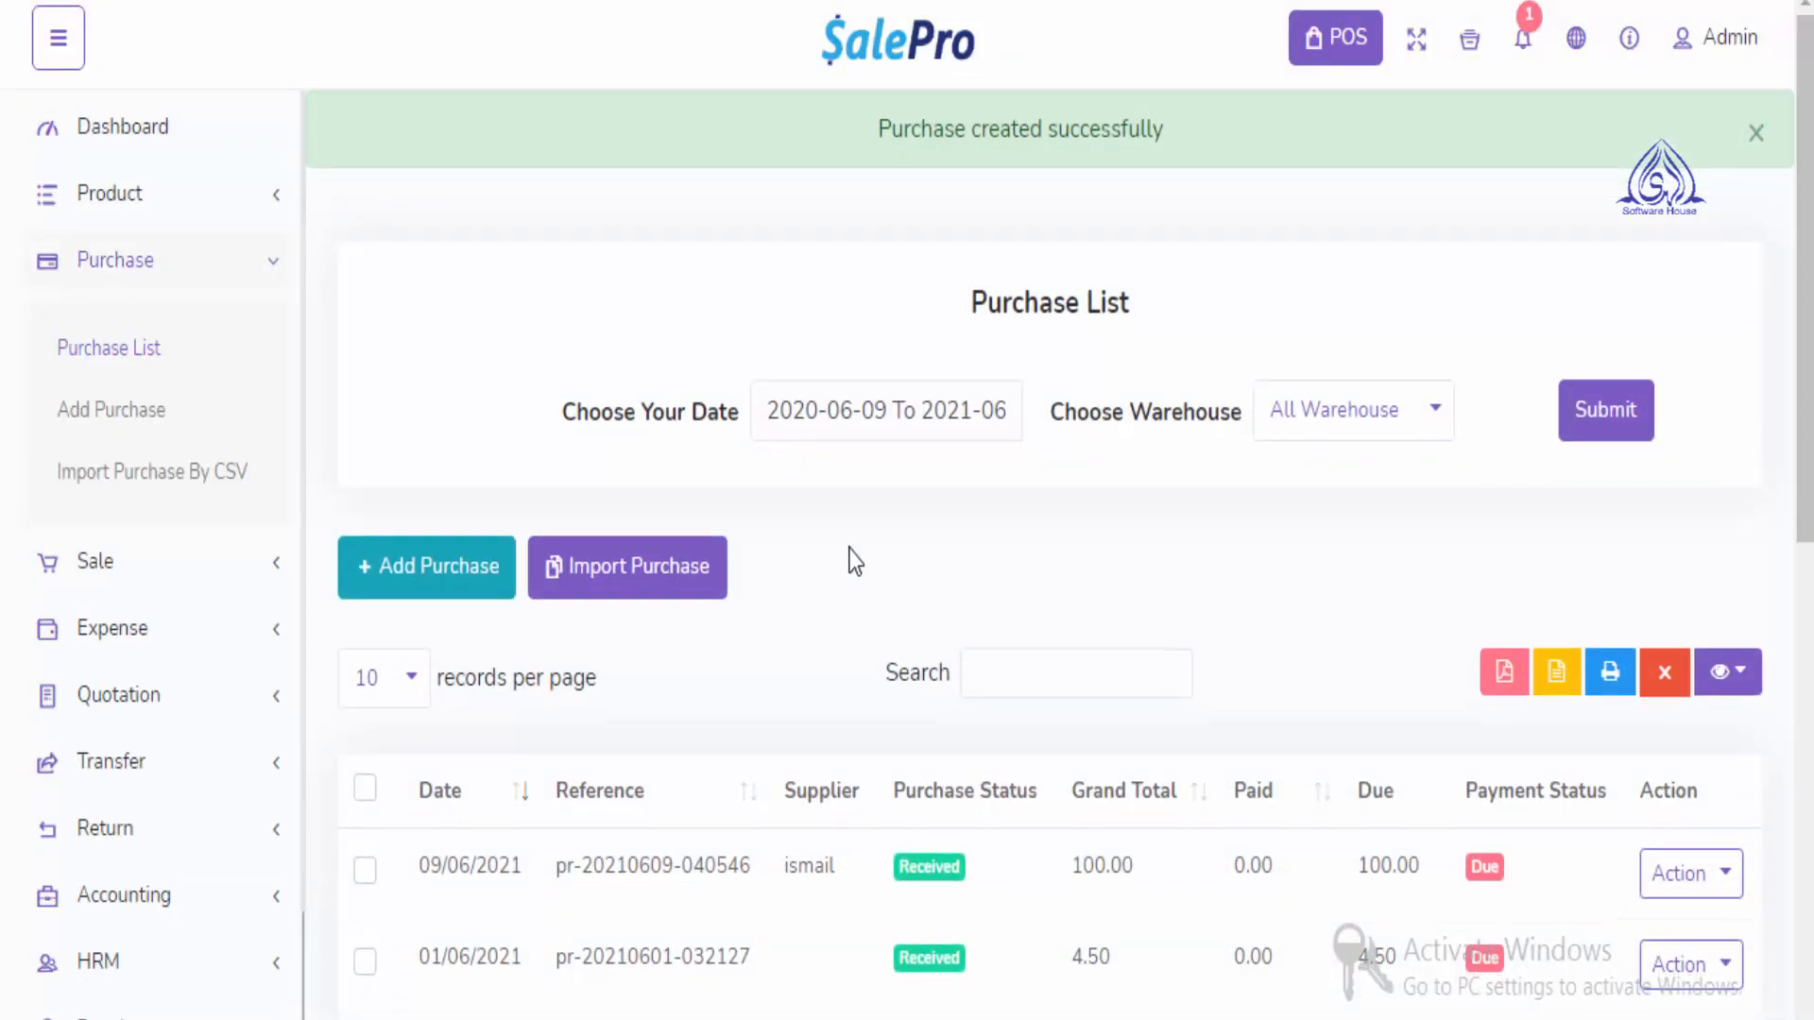
Review the new purchase's status, total and payment details in the purchase list, and open the product list
scroll(841, 553, "down", 4)
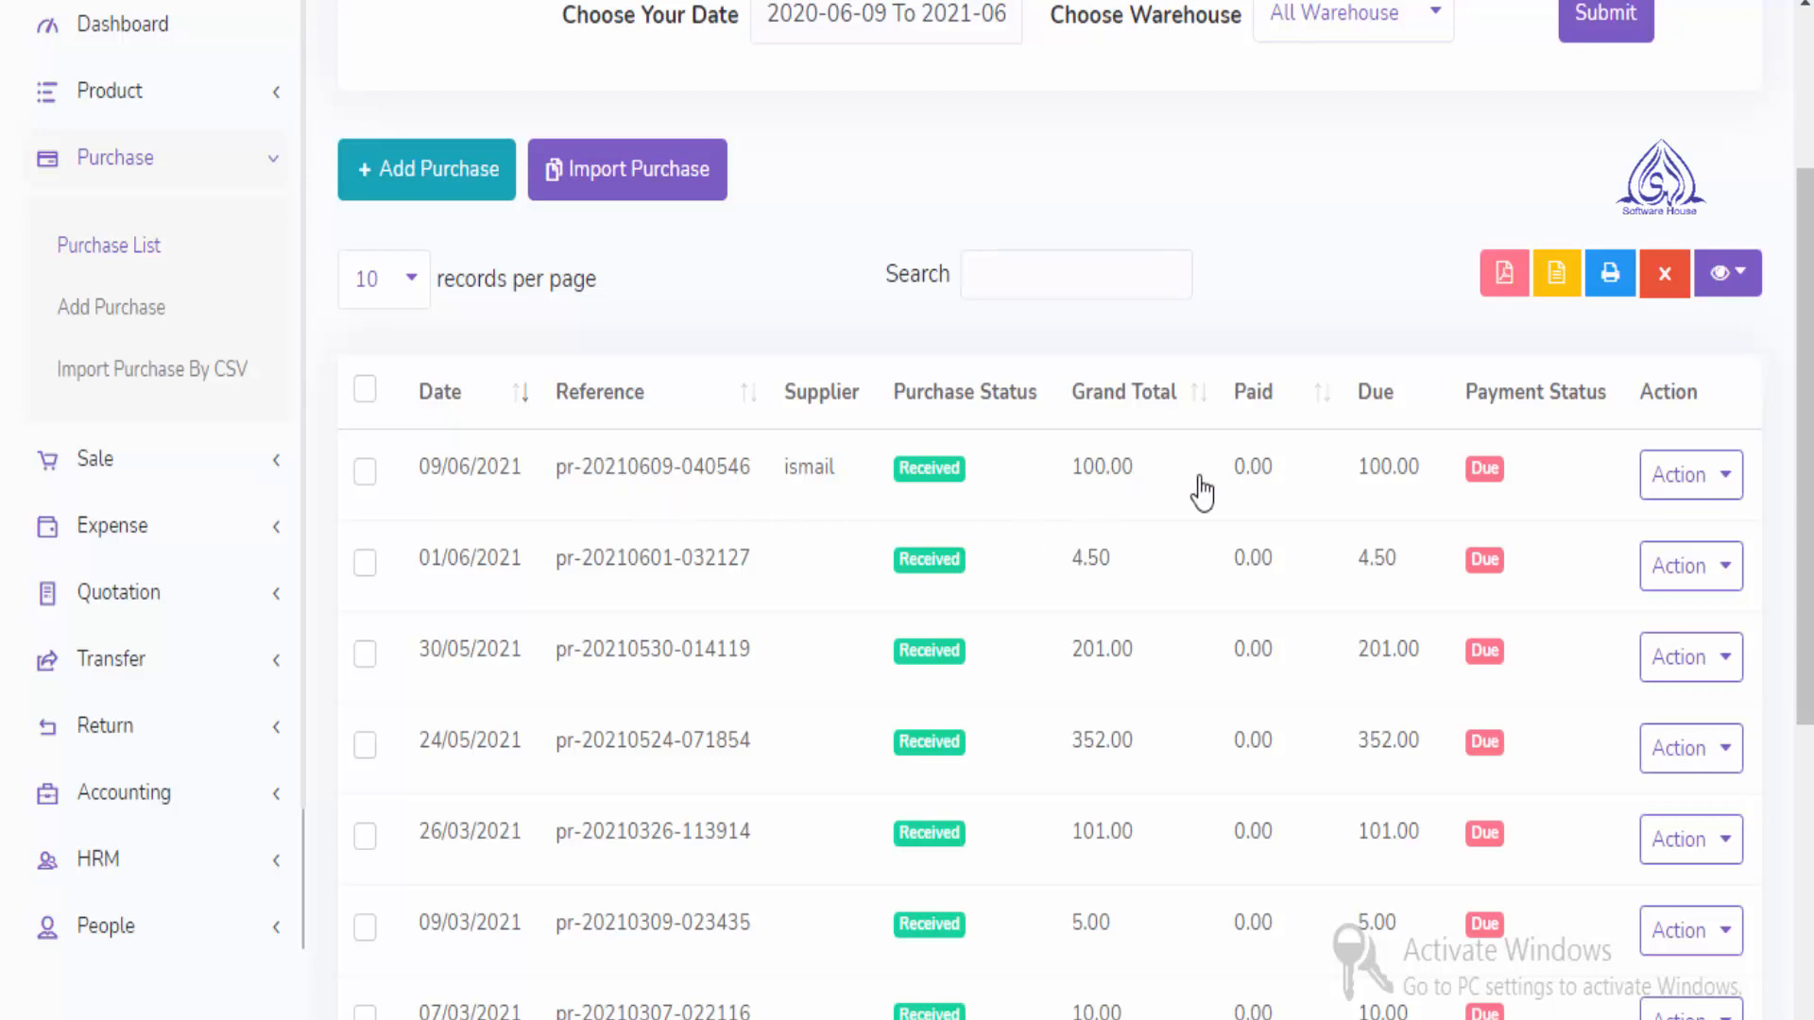
scroll(853, 524, "up", 2)
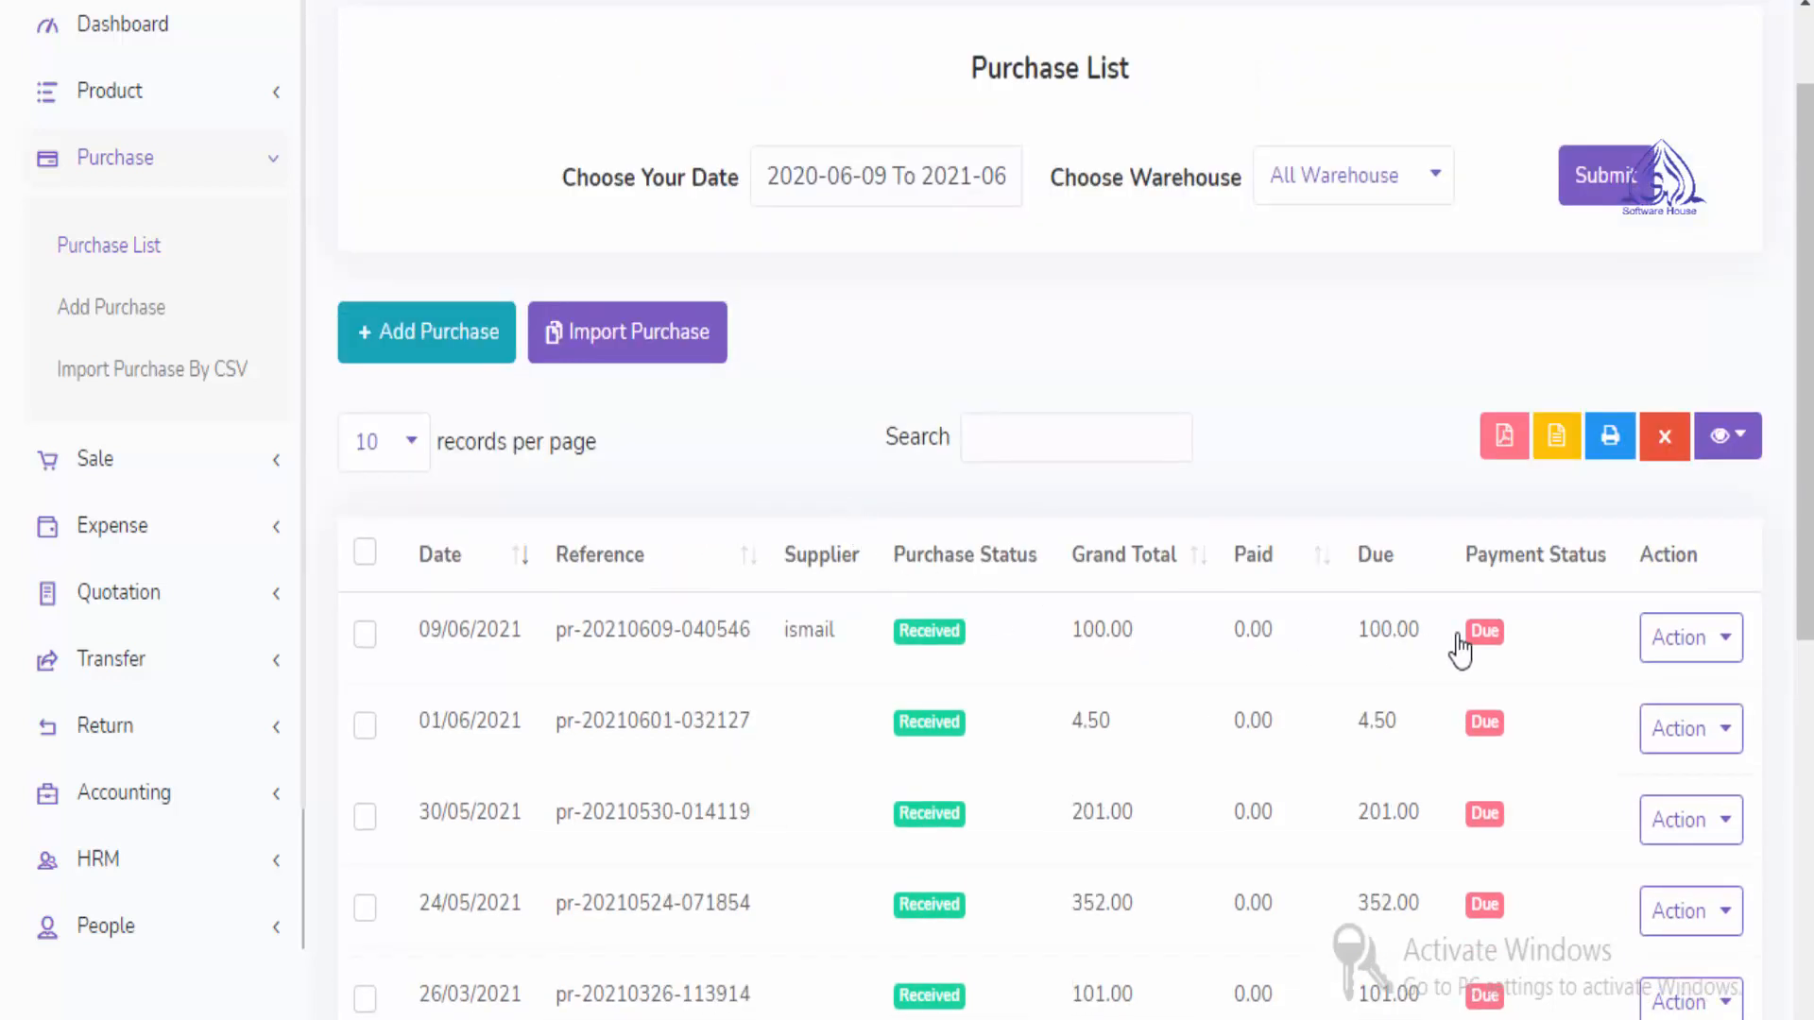
scroll(1478, 652, "up", 2)
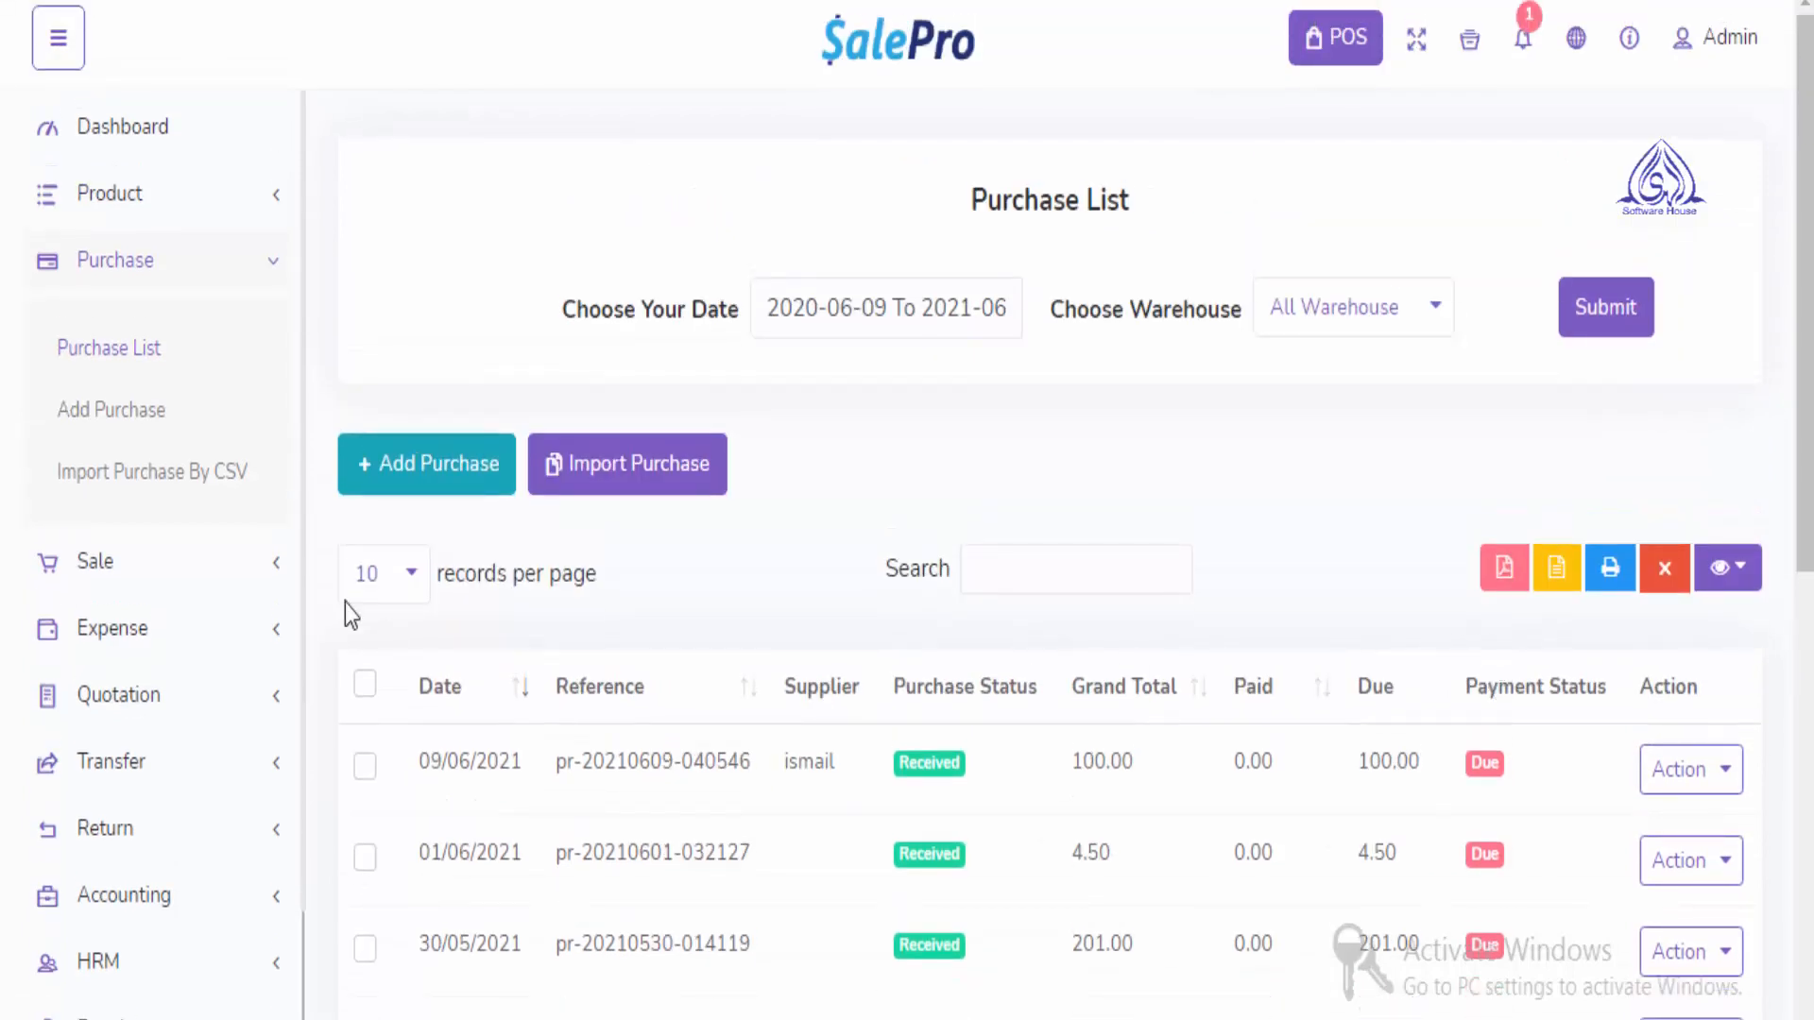
left_click(154, 197)
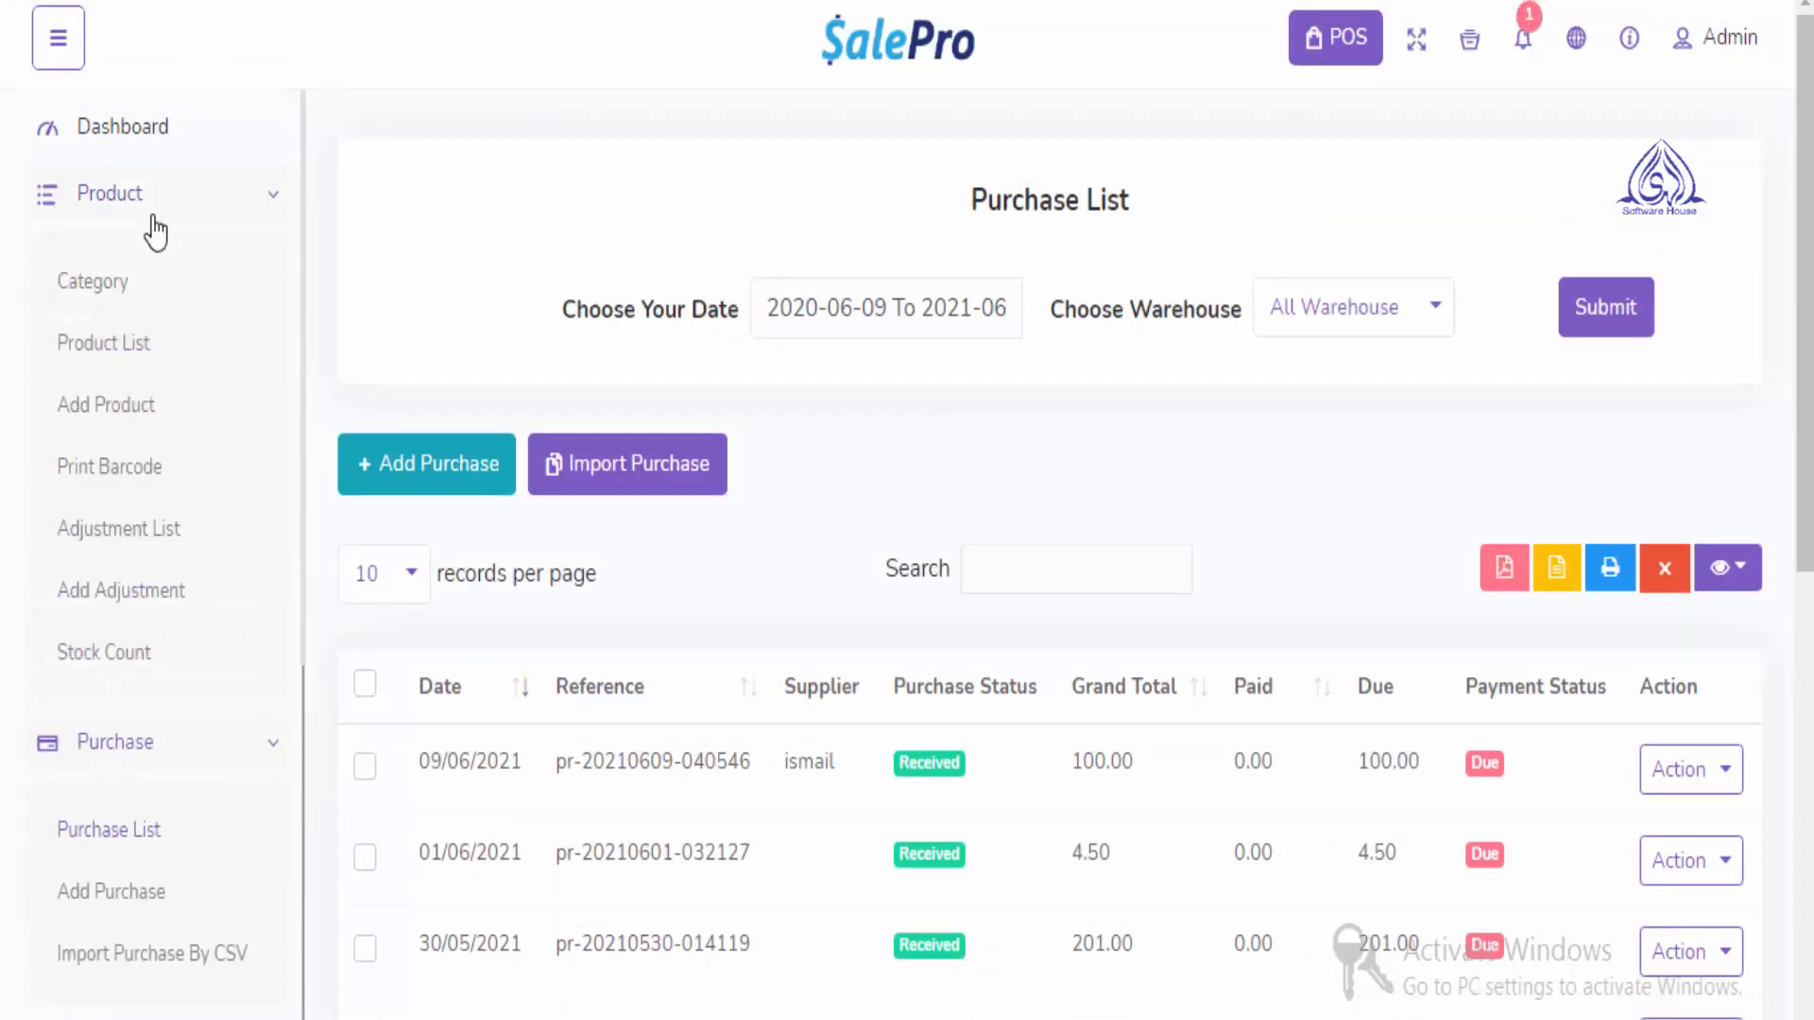
left_click(118, 357)
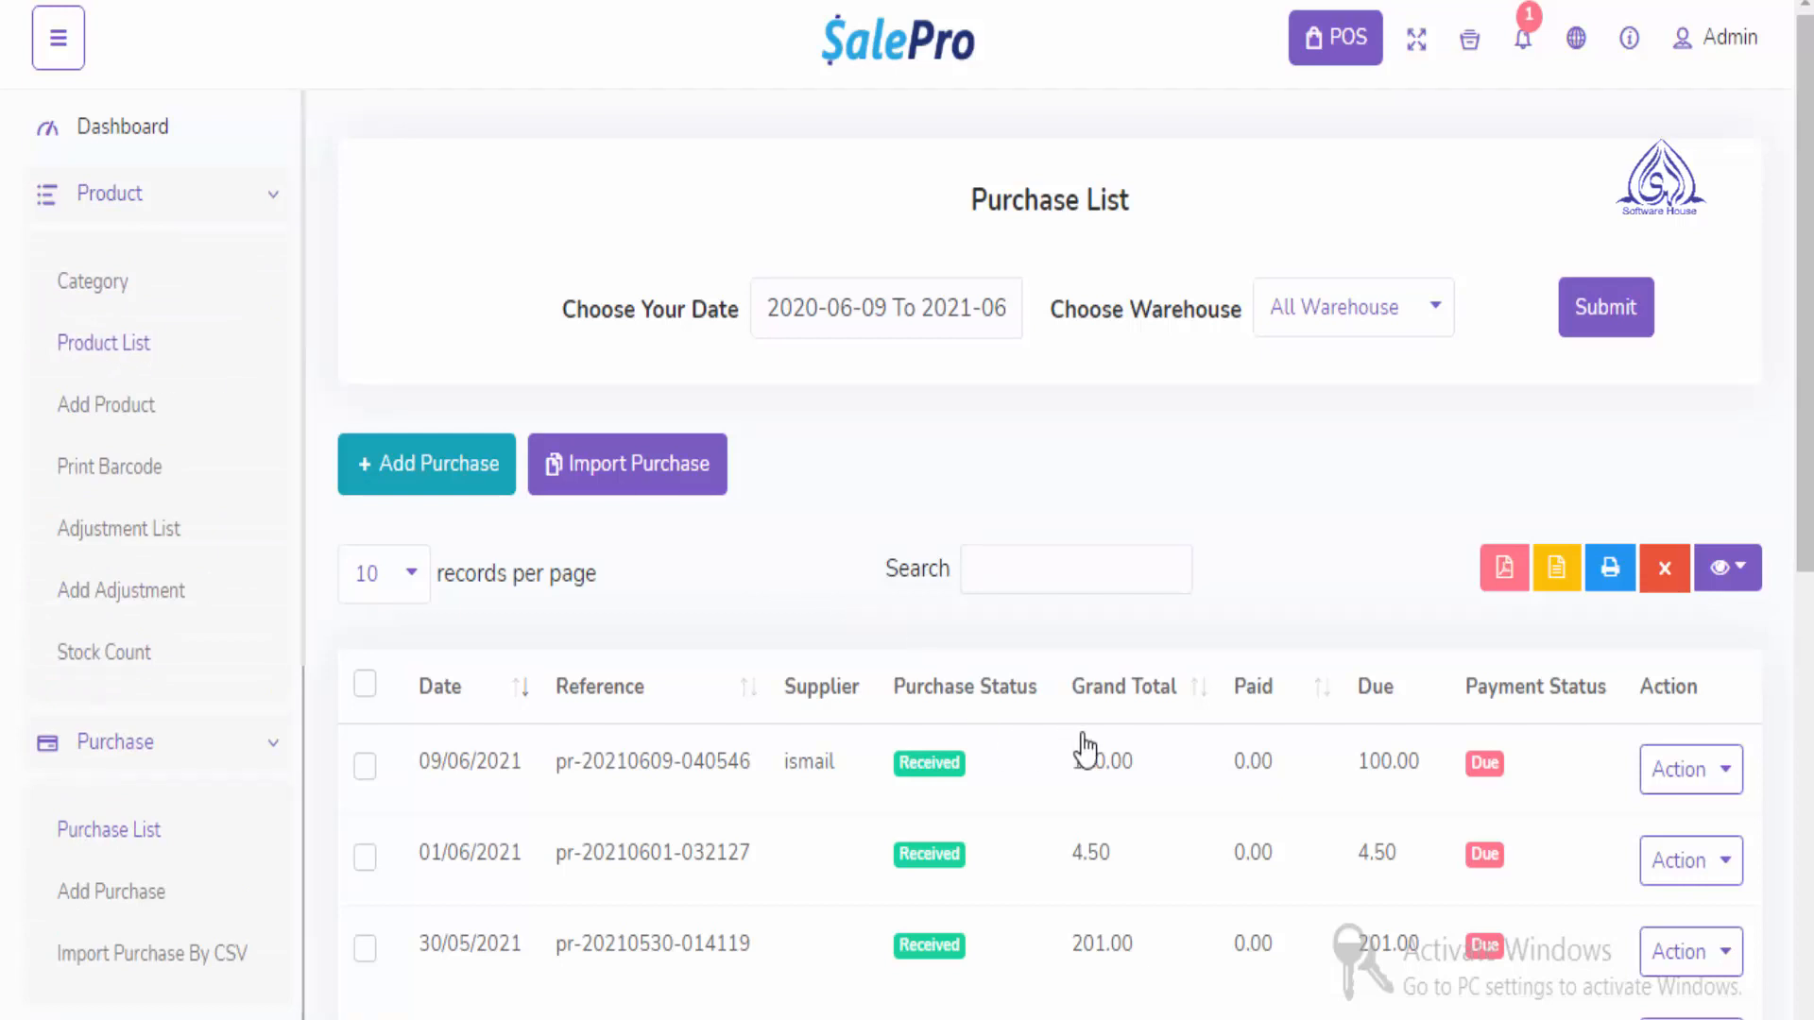
scroll(1082, 747, "down", 3)
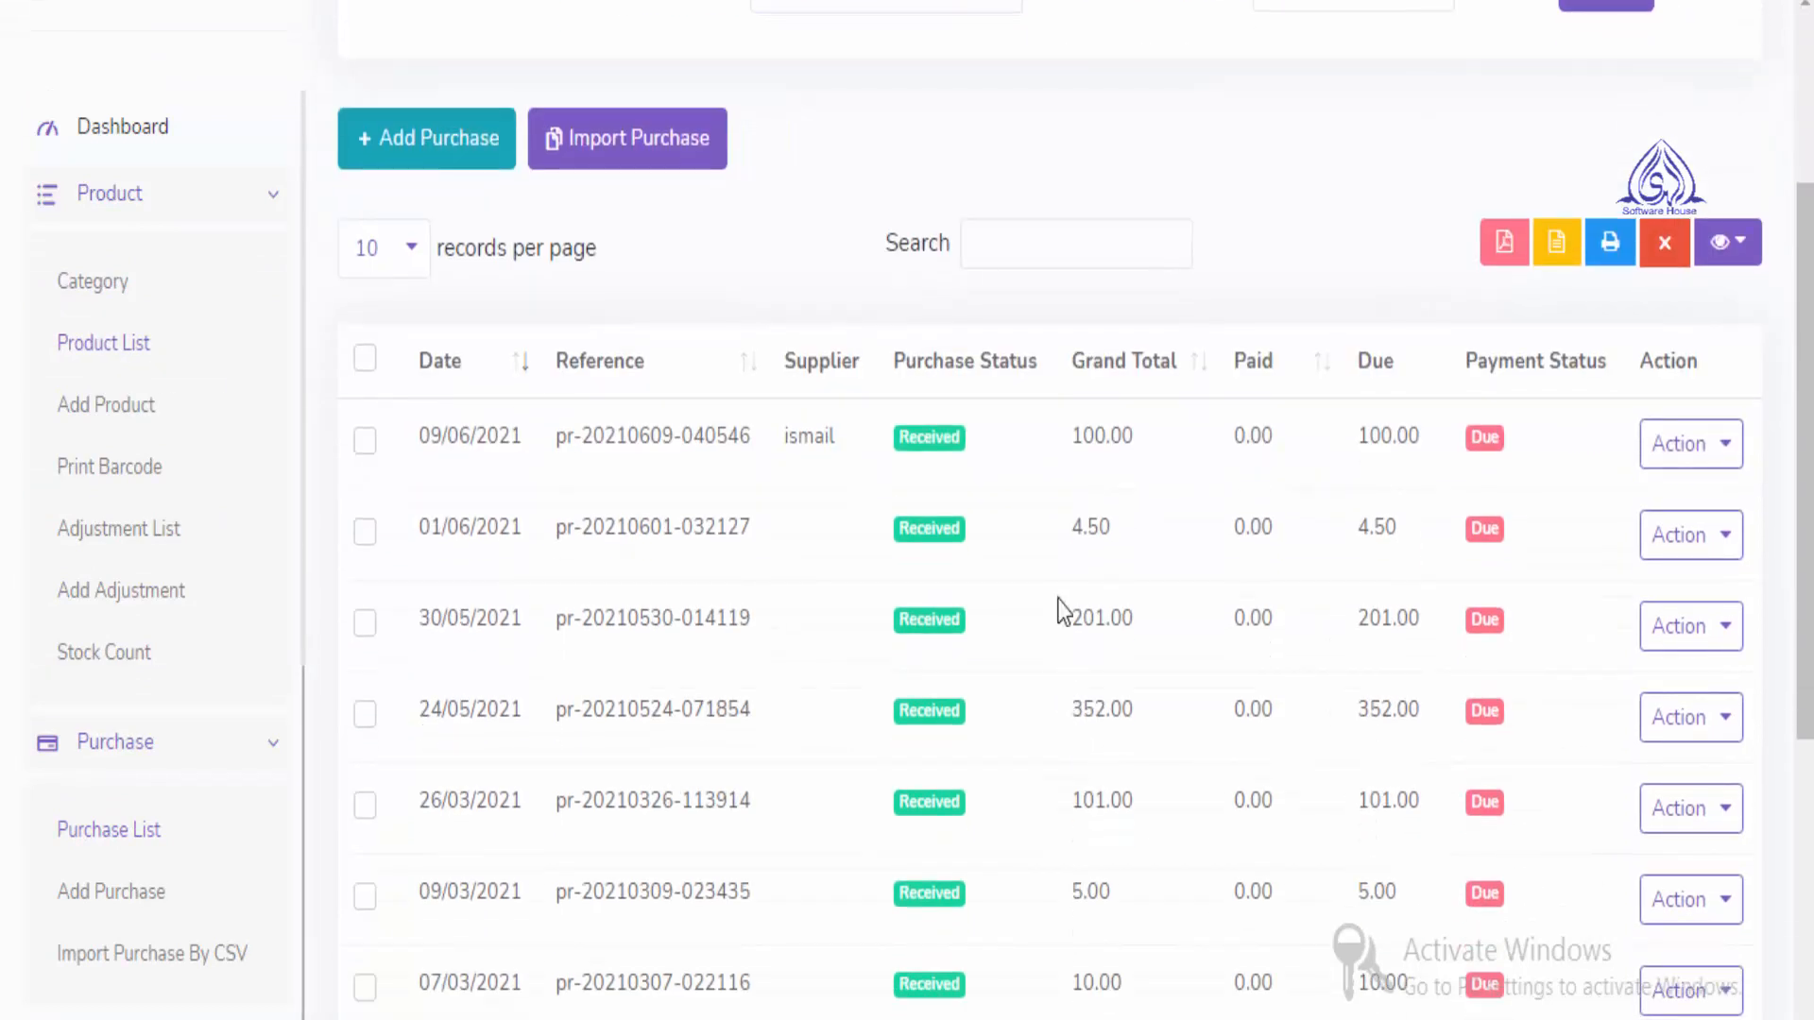